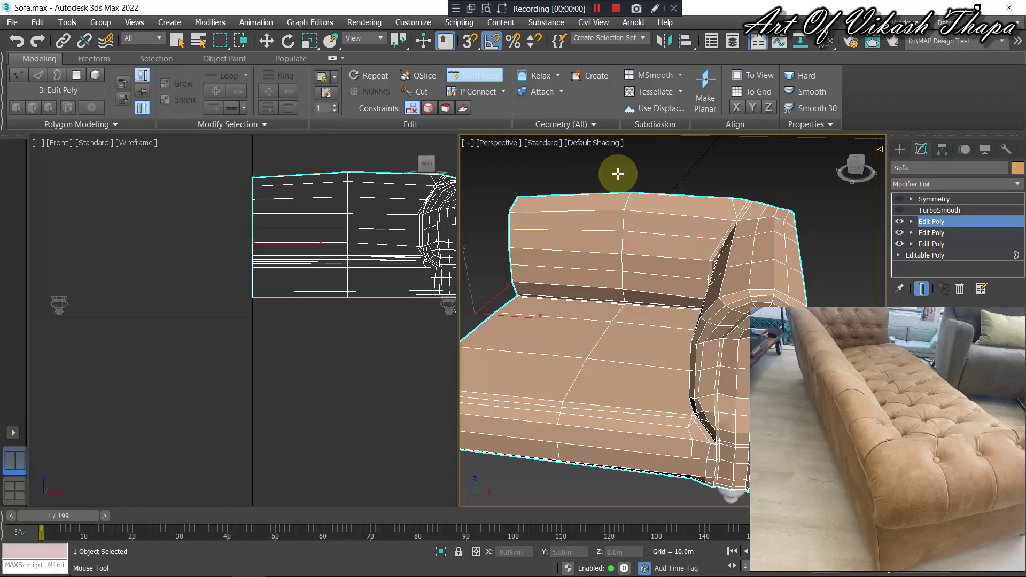
Insert a new Swift Loop edge loop across the sofa half and switch to Edge mode.
{"action": "left_click", "coordinate": [568, 202]}
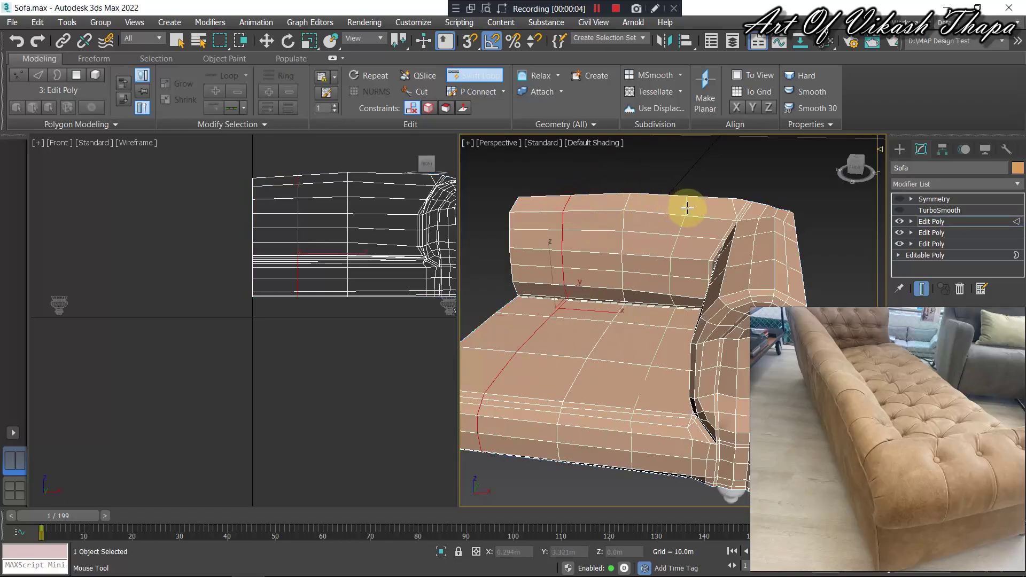
{"action": "middle_click_drag", "start_coordinate": [533, 274], "coordinate": [561, 281], "text": "alt"}
{"action": "key", "text": "w"}
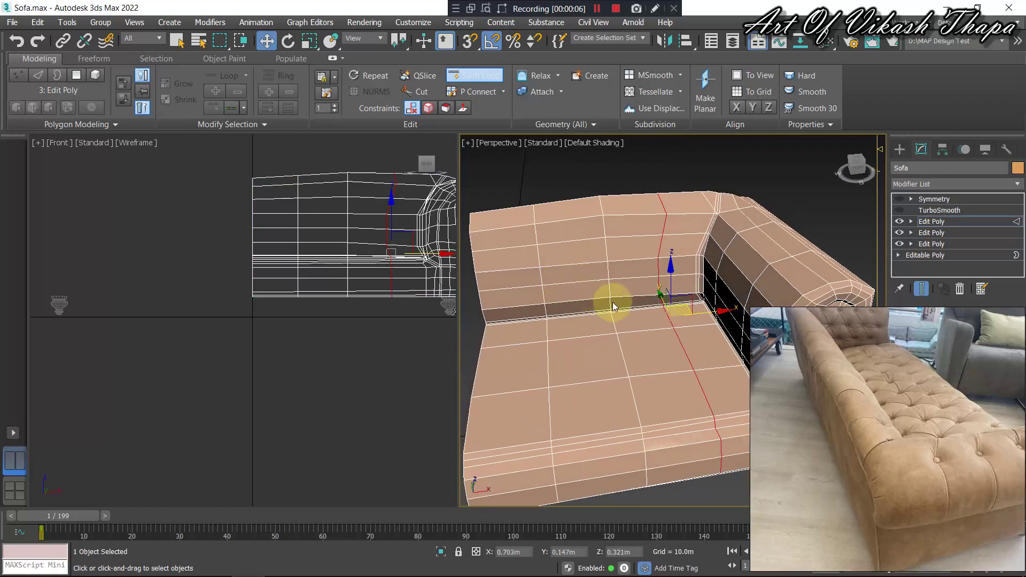
{"action": "key", "text": "2"}
{"action": "mouse_move", "coordinate": [614, 335]}
{"action": "middle_mouse_down", "text": "alt"}
{"action": "mouse_move", "coordinate": [618, 321]}
{"action": "mouse_move", "coordinate": [589, 279]}
{"action": "mouse_move", "coordinate": [595, 355]}
{"action": "mouse_move", "coordinate": [550, 339]}
{"action": "mouse_move", "coordinate": [618, 351]}
{"action": "middle_mouse_up", "text": "alt"}
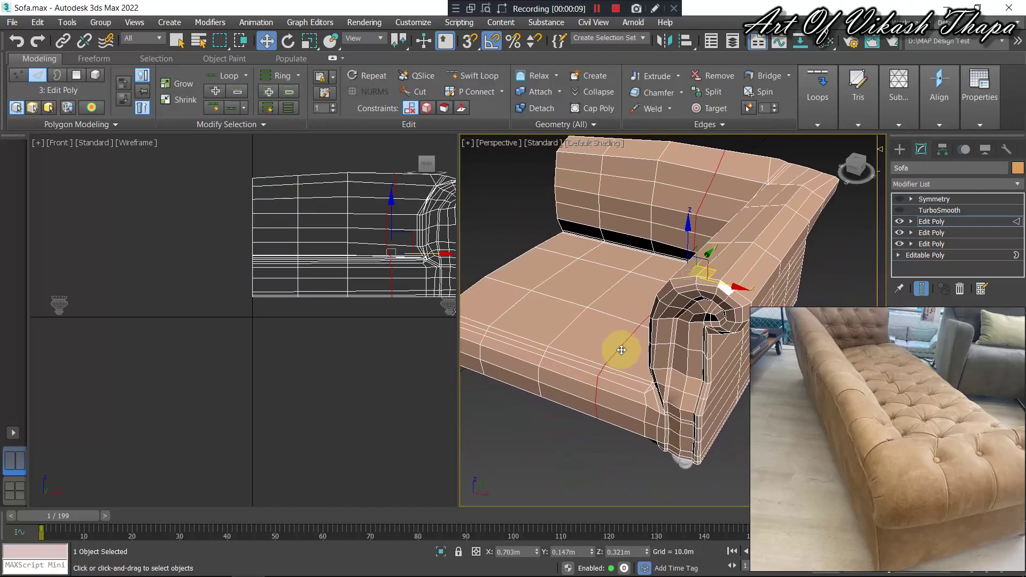
Select two seat edge loops and raise them about 0.031m.
{"action": "left_click", "coordinate": [579, 314]}
{"action": "key", "text": "q"}
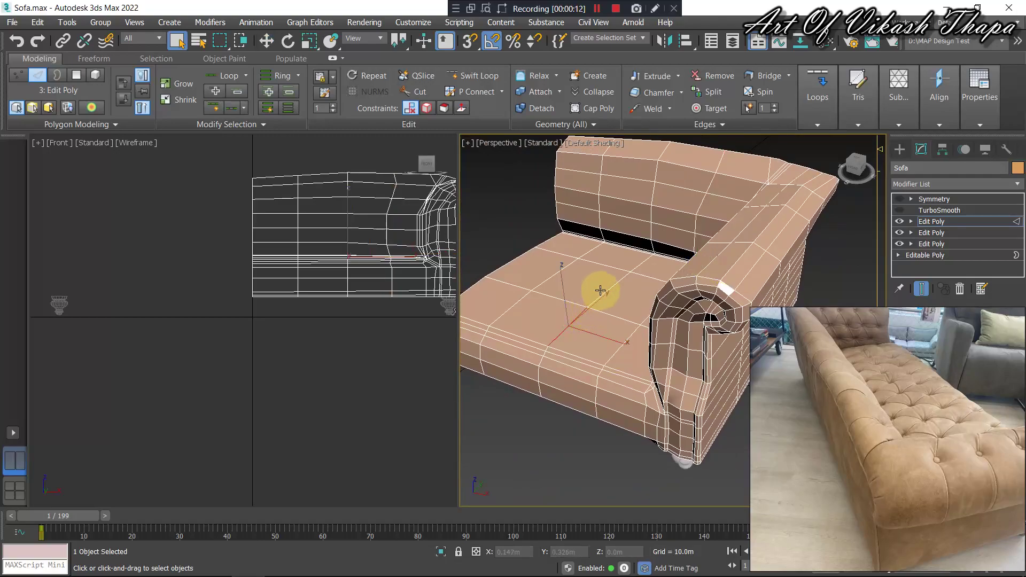
{"action": "mouse_move", "coordinate": [606, 289]}
{"action": "middle_mouse_down", "text": "alt"}
{"action": "mouse_move", "coordinate": [625, 303]}
{"action": "mouse_move", "coordinate": [637, 291]}
{"action": "mouse_move", "coordinate": [587, 292]}
{"action": "mouse_move", "coordinate": [614, 328]}
{"action": "middle_mouse_up", "text": "alt"}
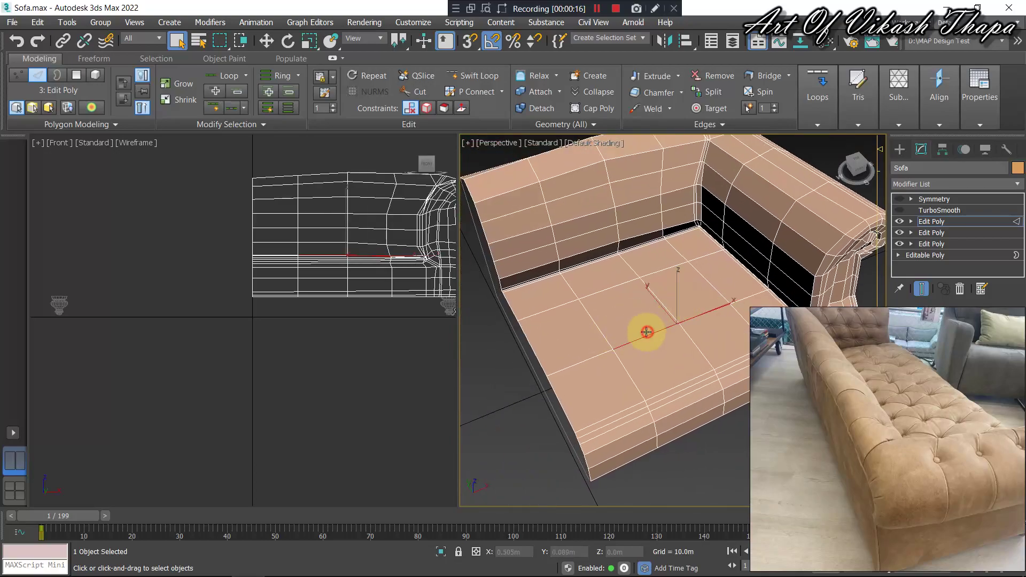
{"action": "double_click", "coordinate": [647, 332]}
{"action": "double_click", "coordinate": [593, 295], "text": "ctrl"}
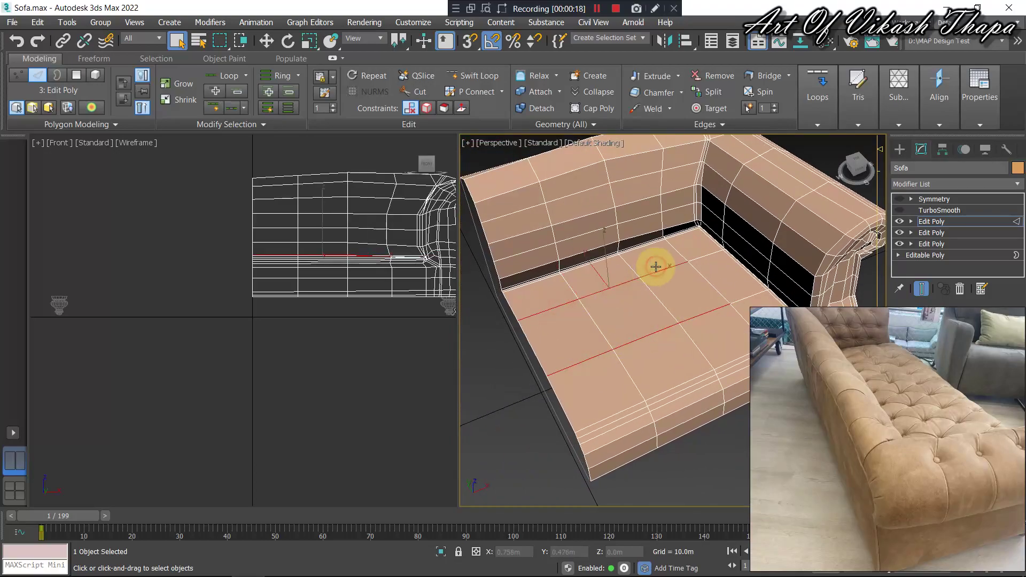
{"action": "key", "text": "w"}
{"action": "left_click_drag", "start_coordinate": [600, 241], "coordinate": [603, 238]}
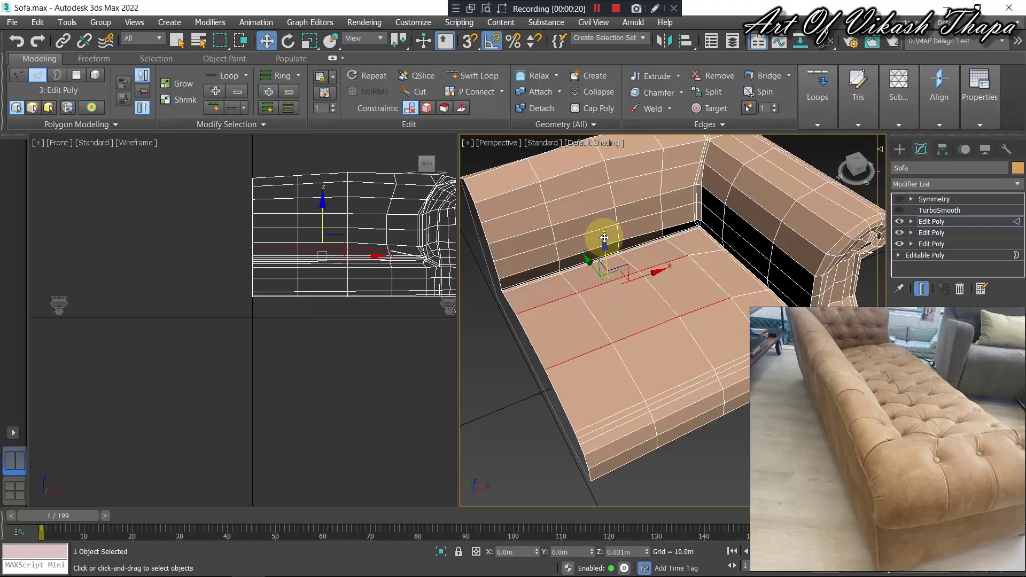
{"action": "mouse_move", "coordinate": [639, 297]}
{"action": "middle_mouse_down", "text": "alt"}
{"action": "mouse_move", "coordinate": [625, 274]}
{"action": "mouse_move", "coordinate": [658, 273]}
{"action": "middle_mouse_up", "text": "alt"}
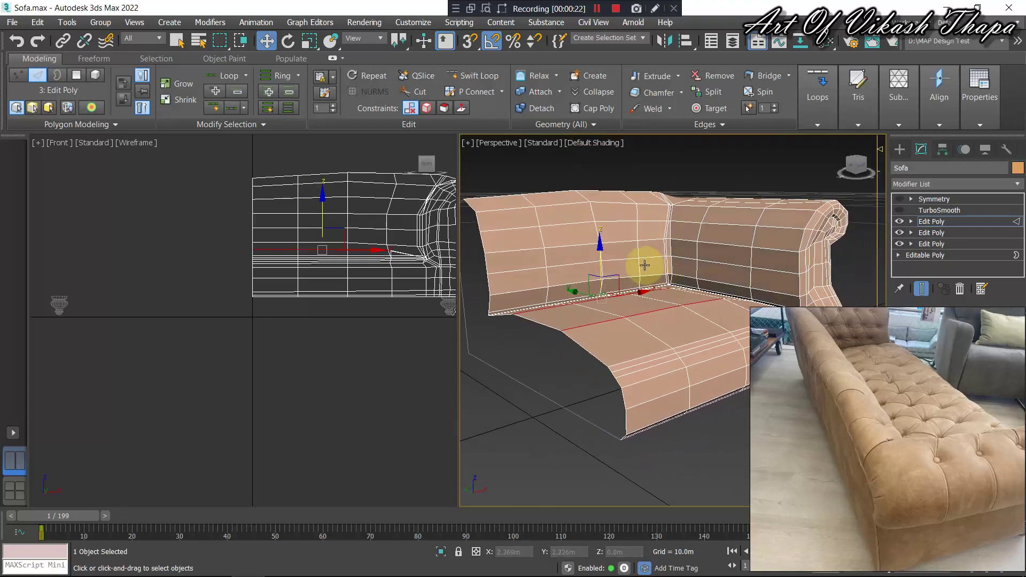
{"action": "middle_click_drag", "start_coordinate": [659, 201], "coordinate": [623, 201]}
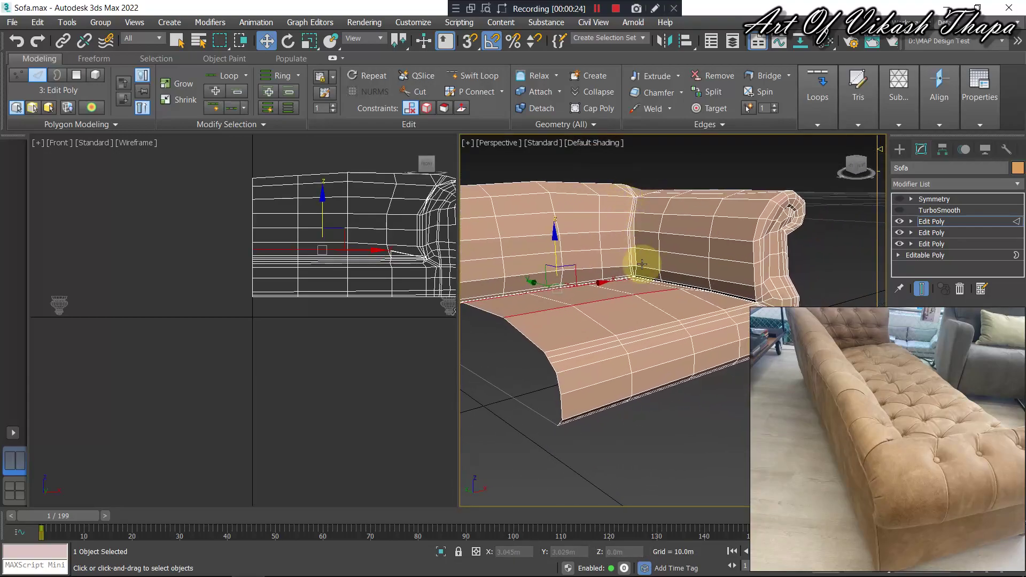
{"action": "scroll", "coordinate": [938, 409], "scroll_direction": "down", "scroll_amount": 2}
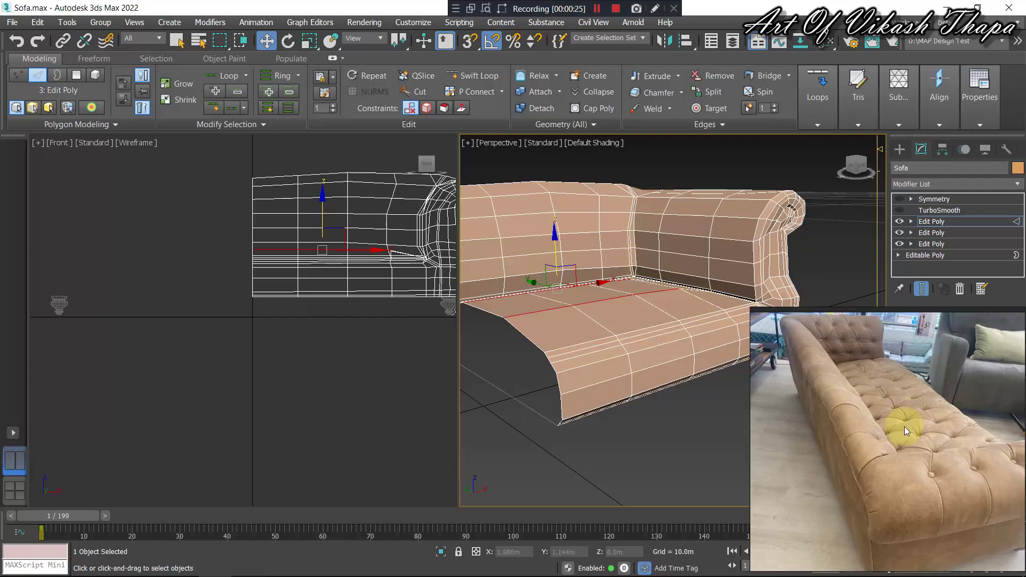
{"action": "scroll", "coordinate": [904, 426], "scroll_direction": "down", "scroll_amount": 3}
{"action": "scroll", "coordinate": [887, 420], "scroll_direction": "up", "scroll_amount": 3}
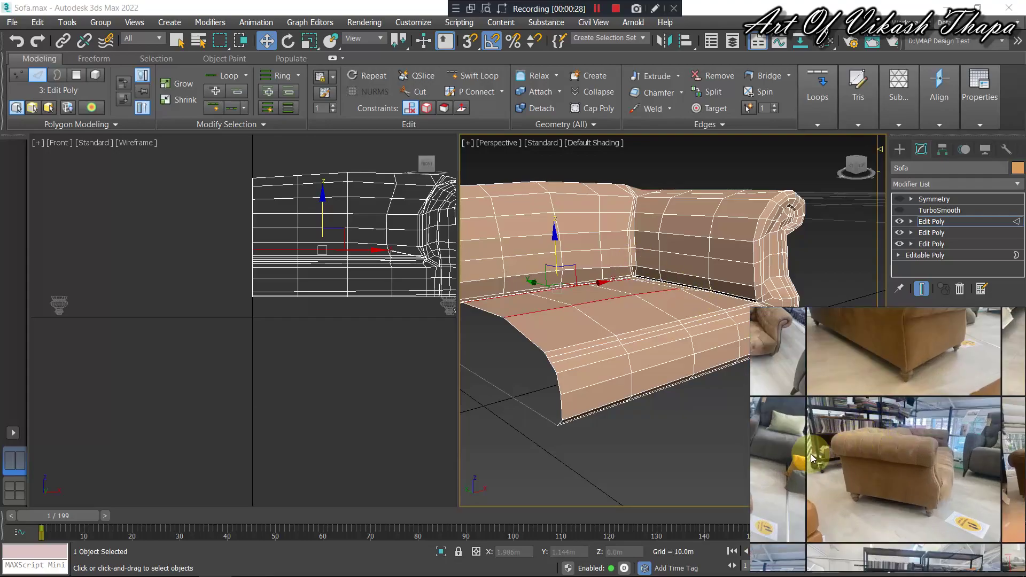
{"action": "scroll", "coordinate": [927, 522], "scroll_direction": "down", "scroll_amount": 3}
{"action": "scroll", "coordinate": [793, 424], "scroll_direction": "up", "scroll_amount": 3}
{"action": "scroll", "coordinate": [839, 454], "scroll_direction": "up", "scroll_amount": 2}
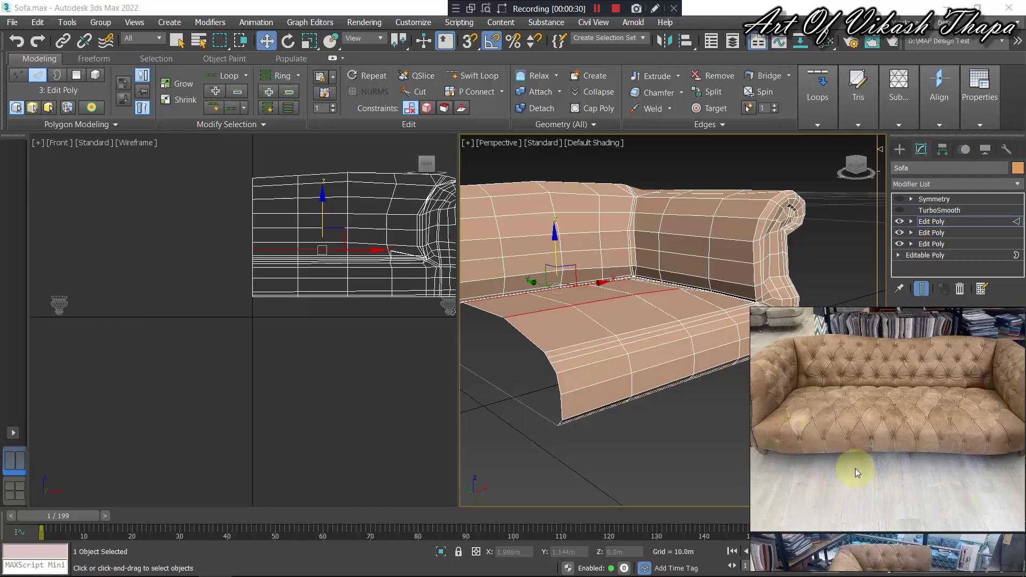
{"action": "scroll", "coordinate": [851, 457], "scroll_direction": "up", "scroll_amount": 1}
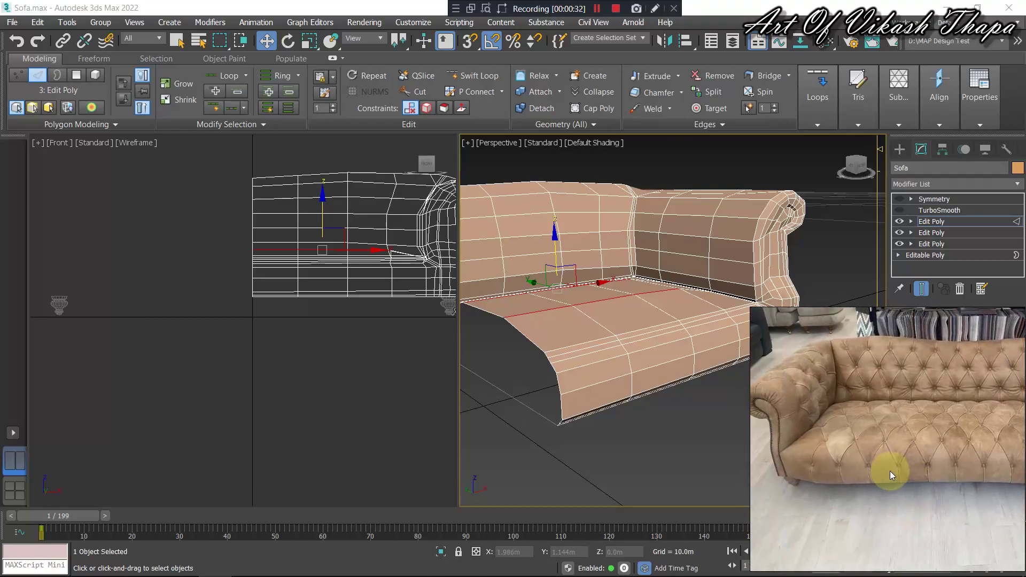
{"action": "middle_click_drag", "start_coordinate": [625, 368], "coordinate": [633, 360], "text": "alt"}
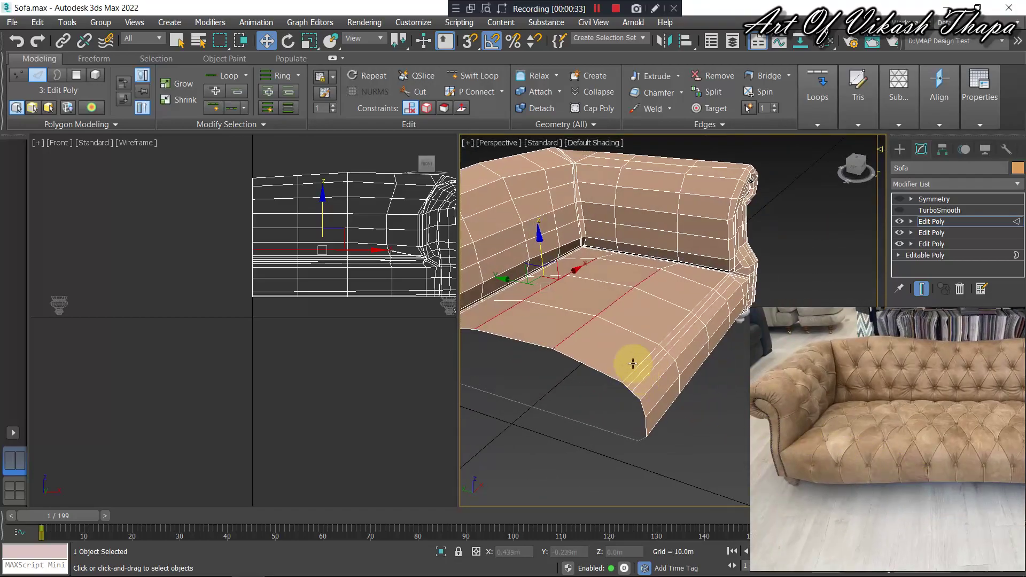
{"action": "left_click_drag", "start_coordinate": [543, 240], "coordinate": [542, 239]}
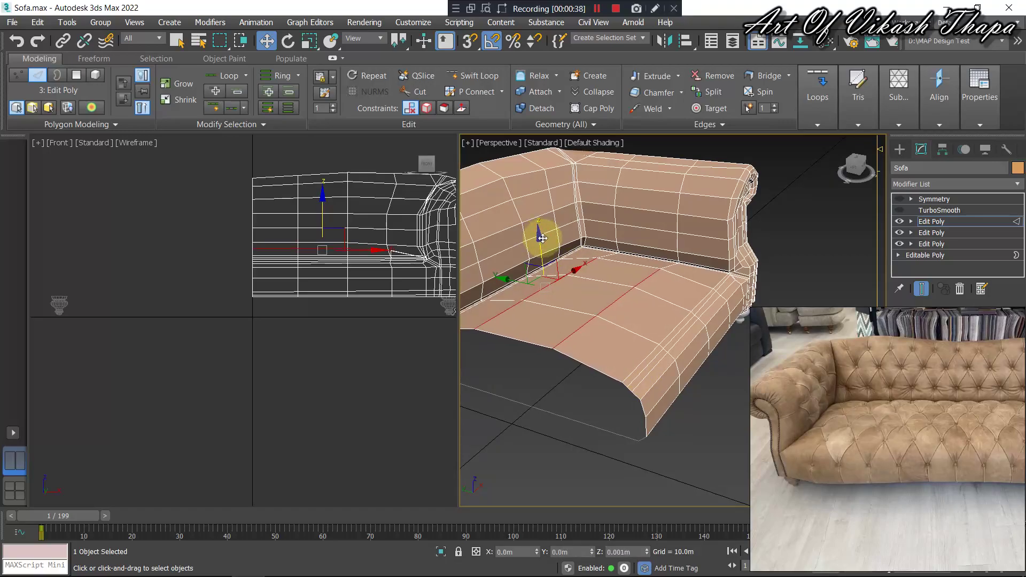
{"action": "mouse_move", "coordinate": [680, 304]}
{"action": "middle_mouse_down", "text": "alt"}
{"action": "mouse_move", "coordinate": [625, 315]}
{"action": "mouse_move", "coordinate": [602, 300]}
{"action": "mouse_move", "coordinate": [567, 315]}
{"action": "mouse_move", "coordinate": [587, 293]}
{"action": "middle_mouse_up", "text": "alt"}
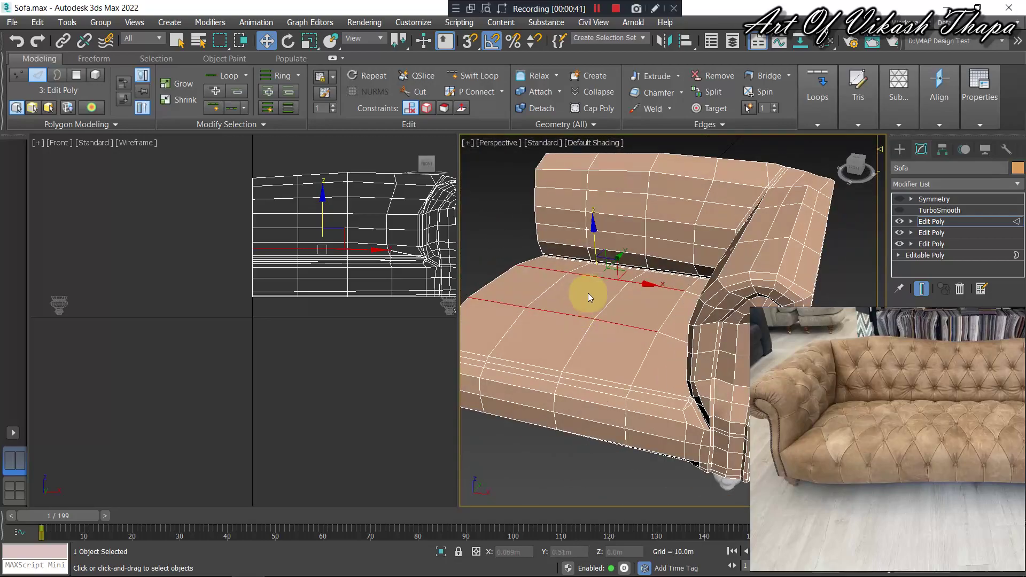
{"action": "scroll", "coordinate": [592, 323], "scroll_direction": "down", "scroll_amount": 5}
Return to Top-level and enable the Symmetry and TurboSmooth modifiers.
{"action": "right_click", "coordinate": [600, 319]}
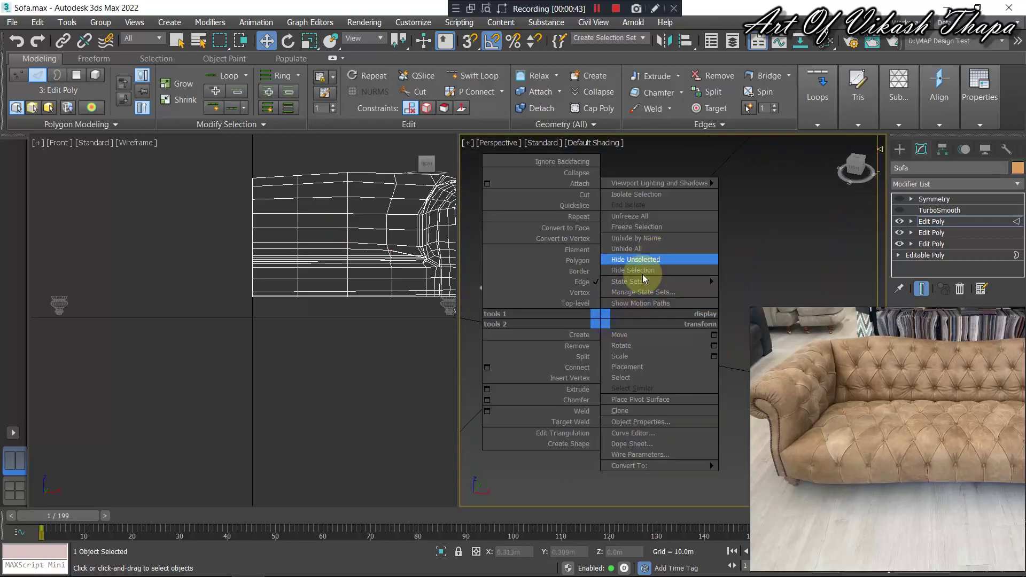
{"action": "left_click", "coordinate": [590, 304]}
{"action": "left_click", "coordinate": [596, 424]}
{"action": "left_click", "coordinate": [660, 323]}
{"action": "left_click", "coordinate": [940, 199]}
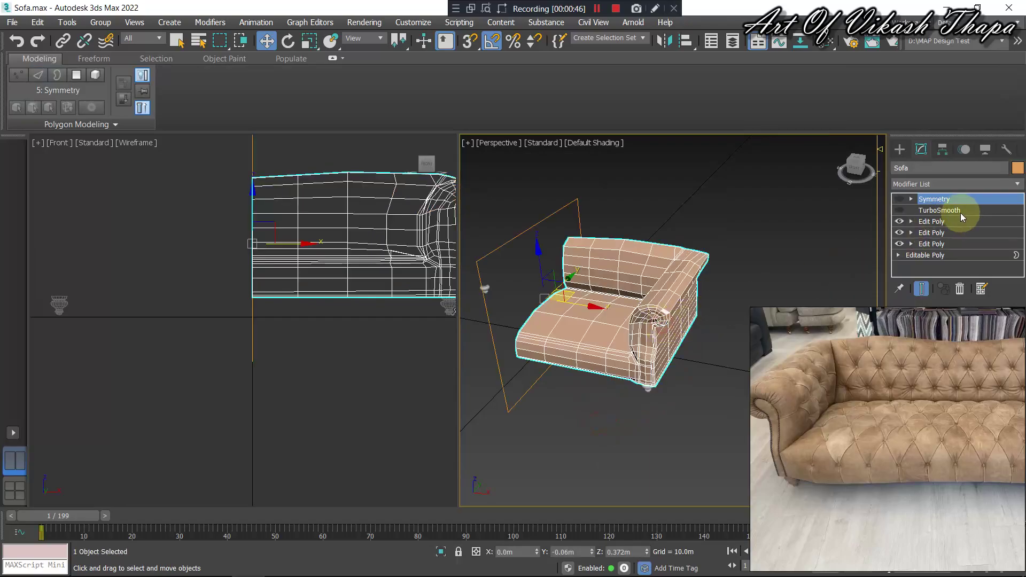
{"action": "left_click", "coordinate": [899, 210]}
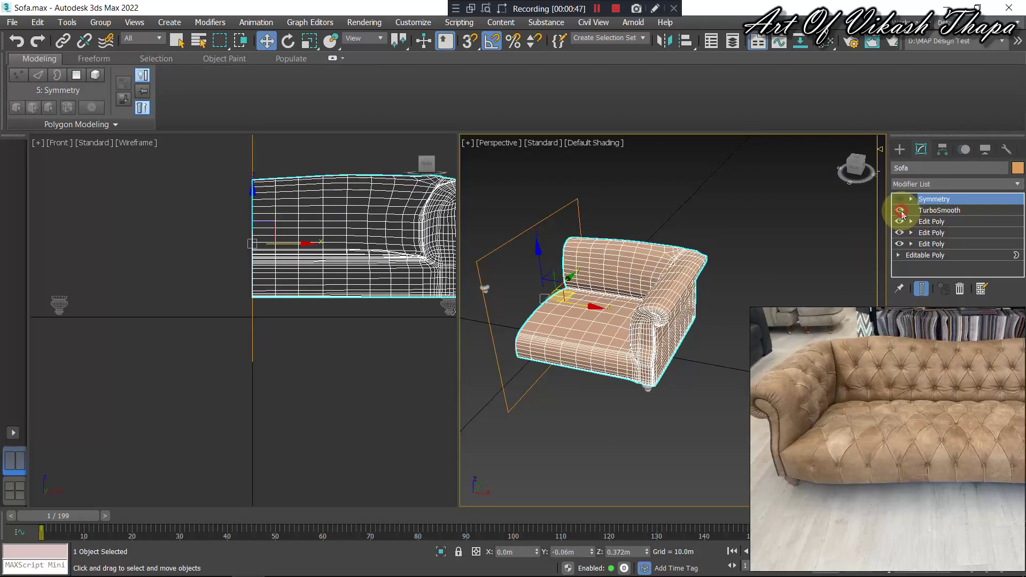
Deselect the sofa and frame the whole mirrored, smoothed sofa.
{"action": "left_click", "coordinate": [642, 393]}
{"action": "scroll", "coordinate": [613, 384], "scroll_direction": "down", "scroll_amount": 3}
{"action": "scroll", "coordinate": [601, 320], "scroll_direction": "down", "scroll_amount": 2}
{"action": "mouse_move", "coordinate": [679, 343]}
{"action": "middle_mouse_down"}
{"action": "mouse_move", "coordinate": [658, 342]}
{"action": "mouse_move", "coordinate": [657, 354]}
{"action": "mouse_move", "coordinate": [722, 343]}
{"action": "mouse_move", "coordinate": [620, 371]}
{"action": "mouse_move", "coordinate": [631, 375]}
{"action": "middle_mouse_up"}
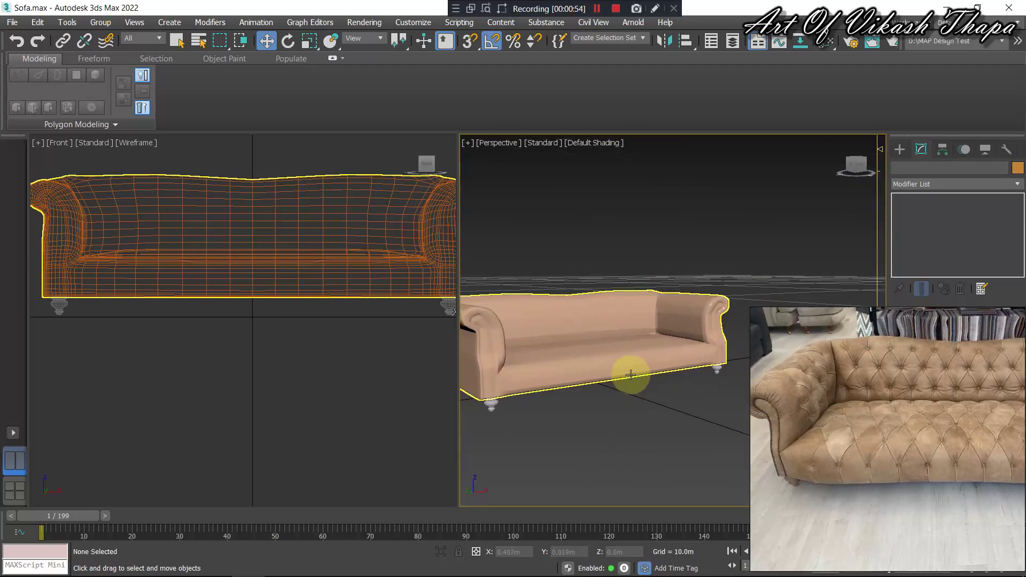
Open the Slate Material Editor and browse Material #26's parameters.
{"action": "key", "text": "m"}
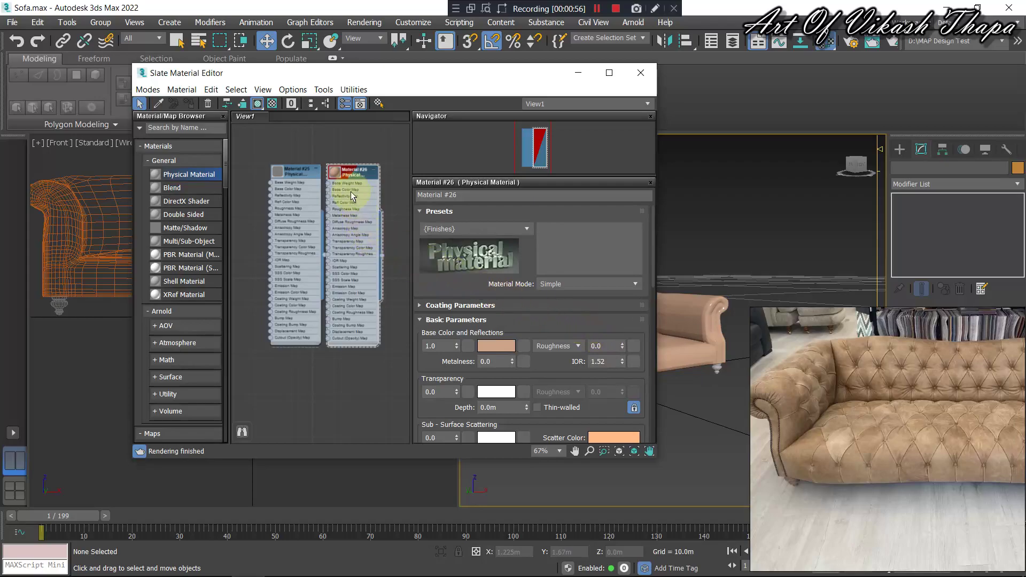
{"action": "scroll", "coordinate": [513, 367], "scroll_direction": "down", "scroll_amount": 1}
{"action": "scroll", "coordinate": [492, 366], "scroll_direction": "down", "scroll_amount": 1}
{"action": "scroll", "coordinate": [483, 346], "scroll_direction": "down", "scroll_amount": 1}
{"action": "scroll", "coordinate": [483, 347], "scroll_direction": "down", "scroll_amount": 2}
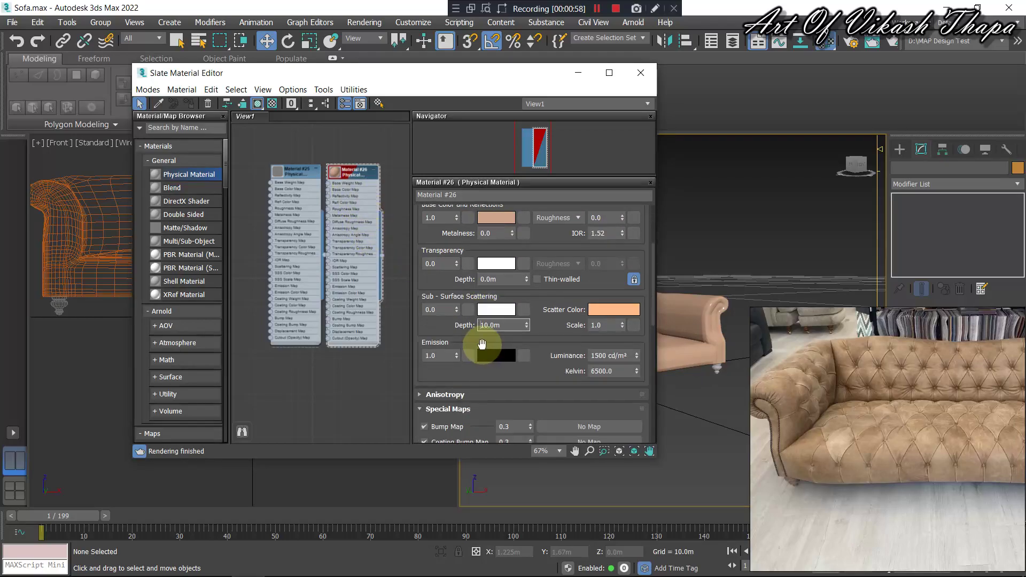
{"action": "scroll", "coordinate": [482, 346], "scroll_direction": "down", "scroll_amount": 3}
{"action": "scroll", "coordinate": [469, 335], "scroll_direction": "down", "scroll_amount": 1}
{"action": "scroll", "coordinate": [466, 329], "scroll_direction": "down", "scroll_amount": 1}
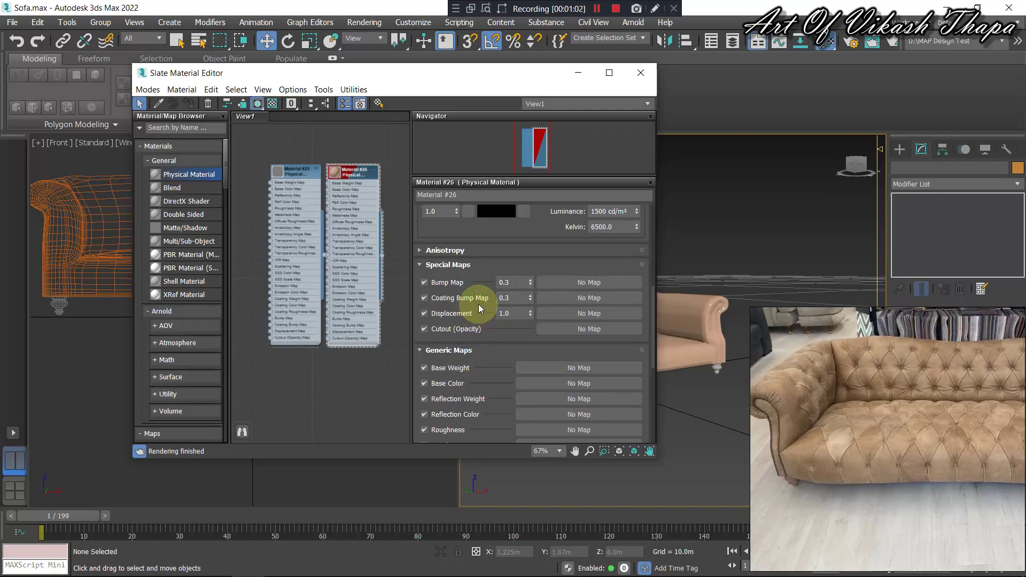
{"action": "scroll", "coordinate": [478, 304], "scroll_direction": "down", "scroll_amount": 1}
{"action": "scroll", "coordinate": [478, 304], "scroll_direction": "up", "scroll_amount": 2}
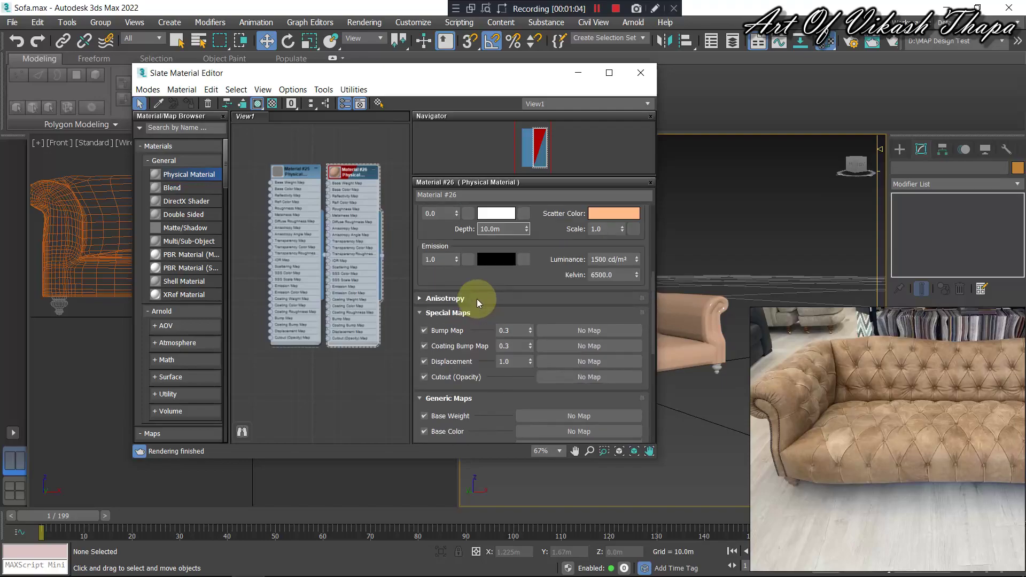
{"action": "scroll", "coordinate": [476, 299], "scroll_direction": "up", "scroll_amount": 2}
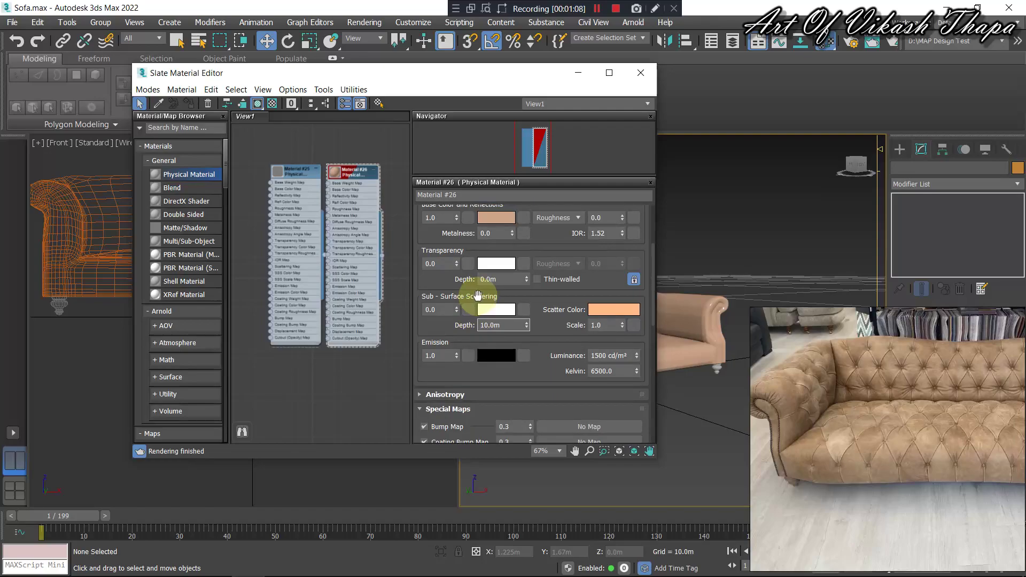
{"action": "scroll", "coordinate": [477, 295], "scroll_direction": "up", "scroll_amount": 1}
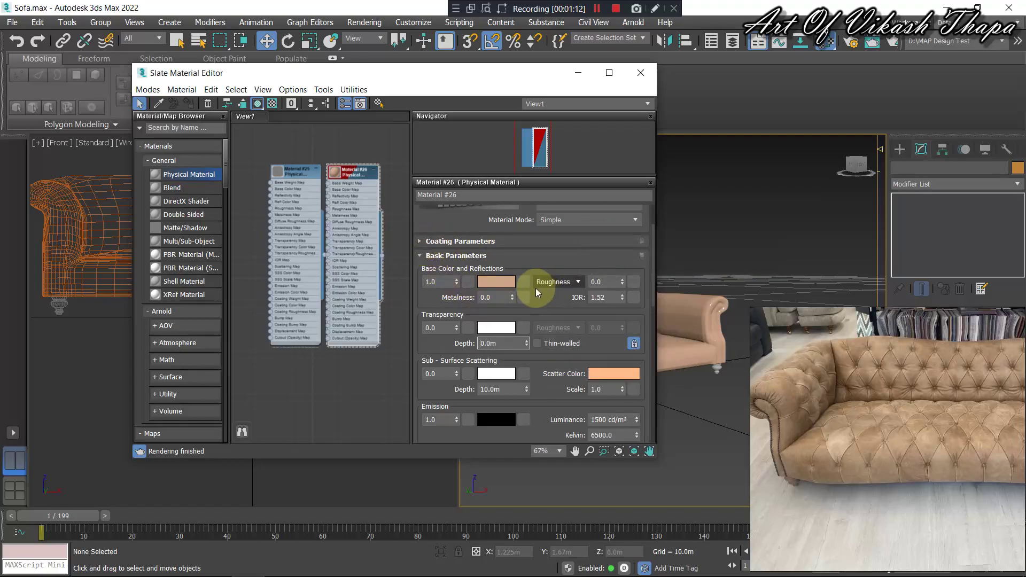
{"action": "scroll", "coordinate": [553, 319], "scroll_direction": "down", "scroll_amount": 2}
{"action": "scroll", "coordinate": [546, 309], "scroll_direction": "down", "scroll_amount": 2}
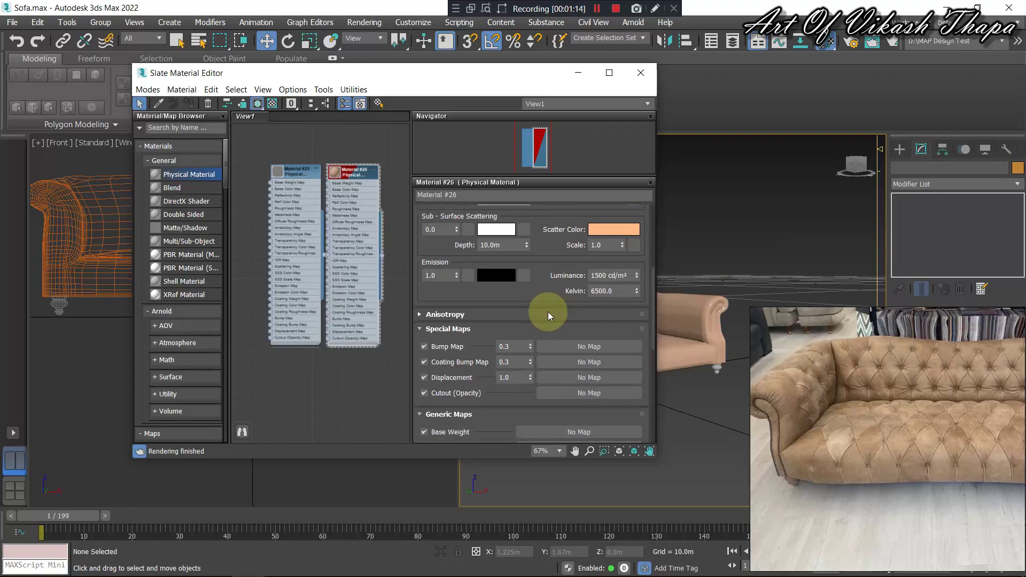
{"action": "scroll", "coordinate": [546, 310], "scroll_direction": "down", "scroll_amount": 2}
{"action": "scroll", "coordinate": [546, 307], "scroll_direction": "down", "scroll_amount": 1}
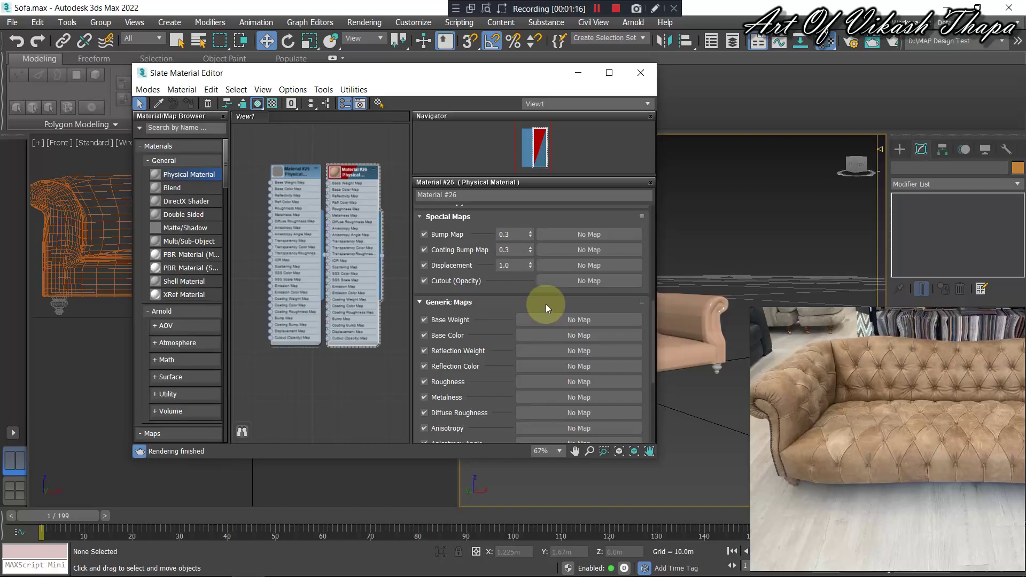
{"action": "scroll", "coordinate": [546, 304], "scroll_direction": "down", "scroll_amount": 2}
{"action": "scroll", "coordinate": [542, 303], "scroll_direction": "down", "scroll_amount": 1}
{"action": "scroll", "coordinate": [536, 298], "scroll_direction": "up", "scroll_amount": 1}
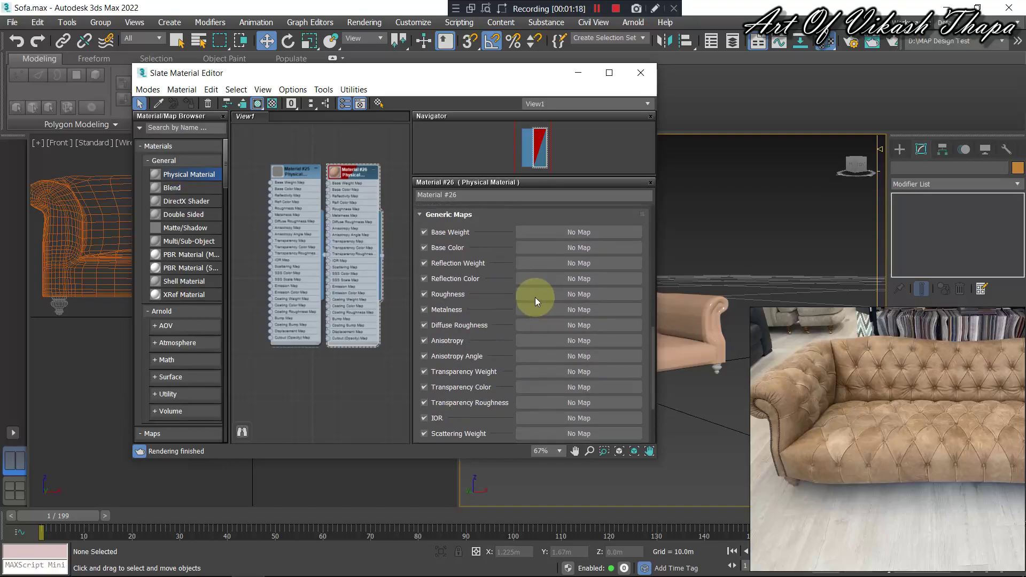
{"action": "scroll", "coordinate": [537, 301], "scroll_direction": "up", "scroll_amount": 3}
{"action": "scroll", "coordinate": [527, 298], "scroll_direction": "up", "scroll_amount": 1}
{"action": "scroll", "coordinate": [527, 294], "scroll_direction": "up", "scroll_amount": 1}
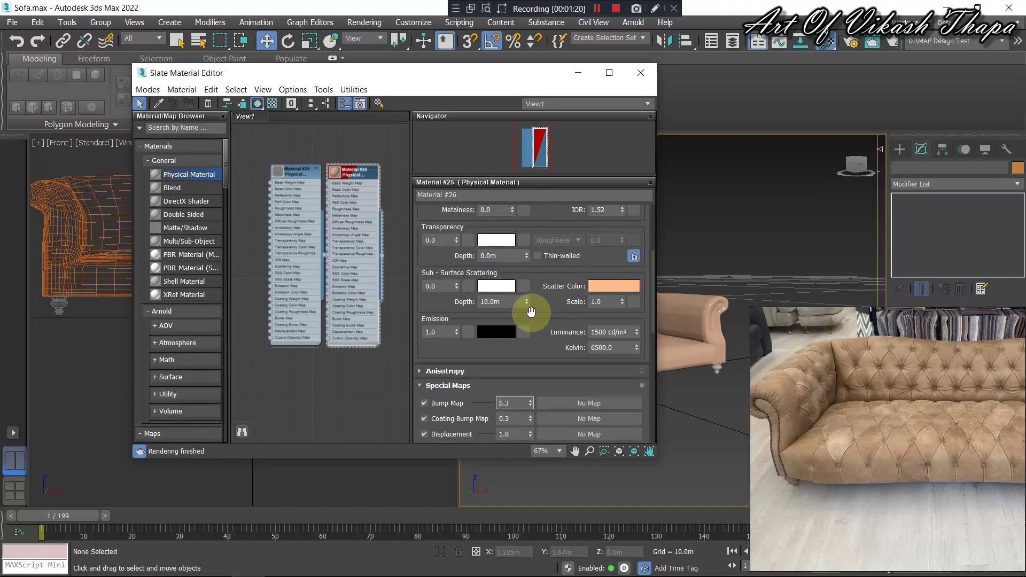
{"action": "scroll", "coordinate": [529, 308], "scroll_direction": "up", "scroll_amount": 2}
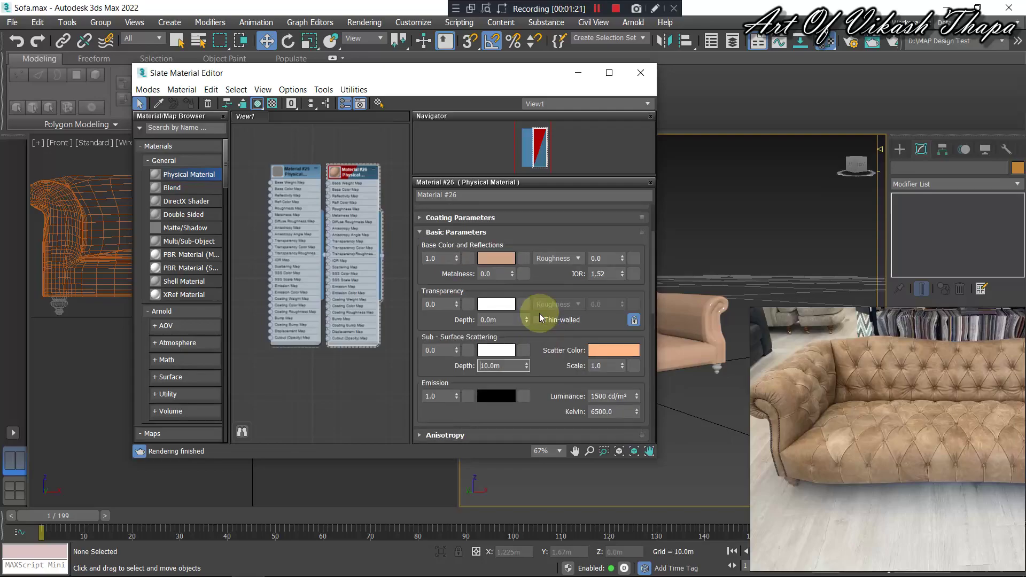
Reset Material #26's SSS depth to zero and raise its roughness to 1.0.
{"action": "right_click", "coordinate": [526, 366]}
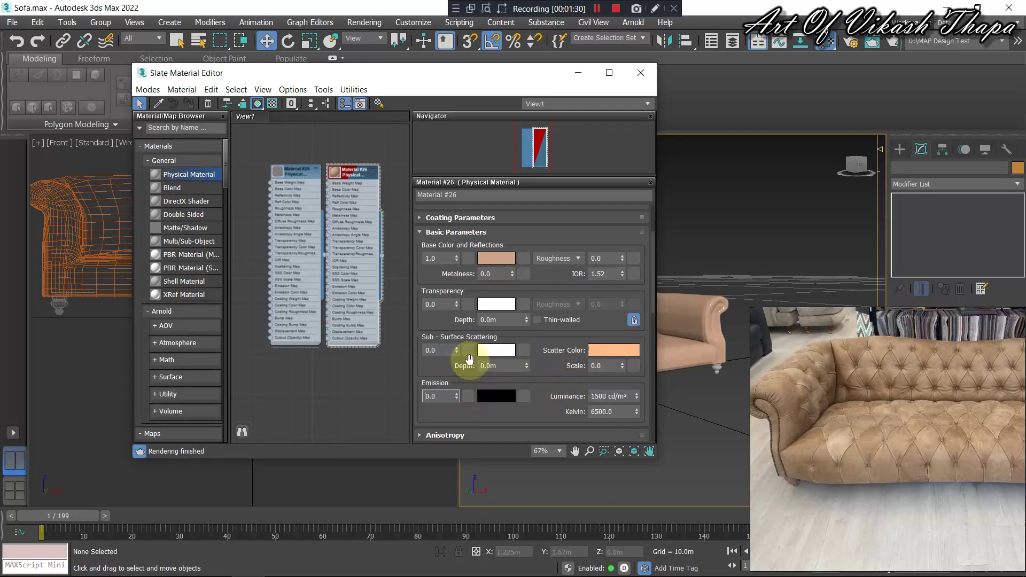
{"action": "scroll", "coordinate": [467, 342], "scroll_direction": "up", "scroll_amount": 1}
{"action": "scroll", "coordinate": [464, 322], "scroll_direction": "up", "scroll_amount": 1}
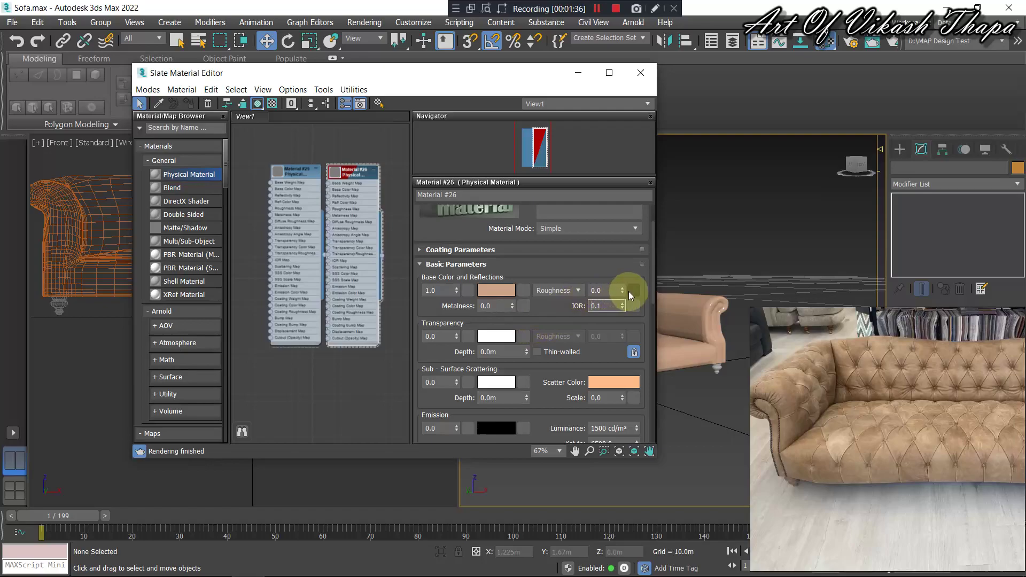
{"action": "left_click_drag", "start_coordinate": [644, 219], "coordinate": [728, 62]}
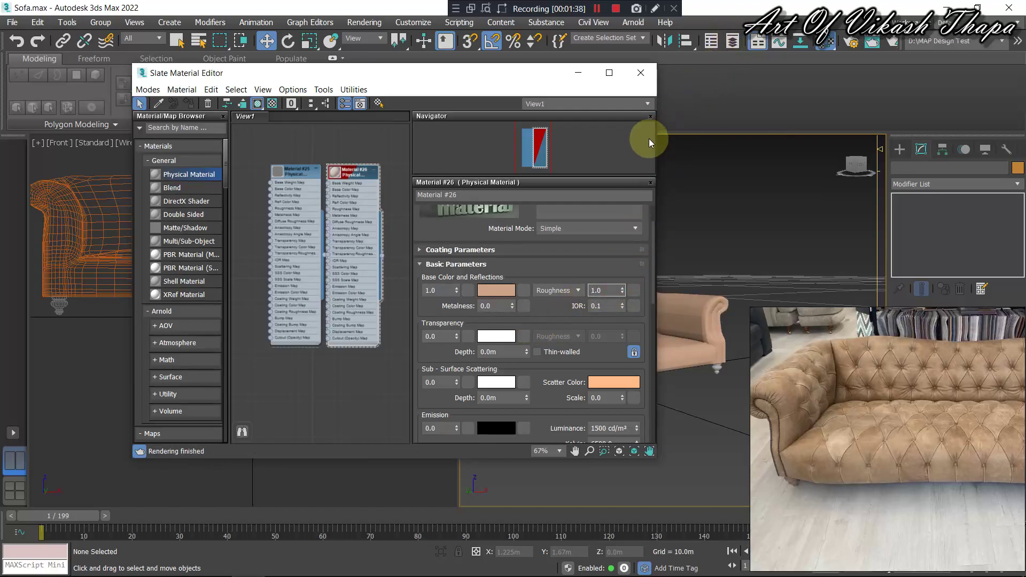
Close the Slate Material Editor and select the matte tan sofa.
{"action": "left_click", "coordinate": [650, 81]}
{"action": "scroll", "coordinate": [573, 321], "scroll_direction": "up", "scroll_amount": 5}
{"action": "scroll", "coordinate": [605, 283], "scroll_direction": "down", "scroll_amount": 2}
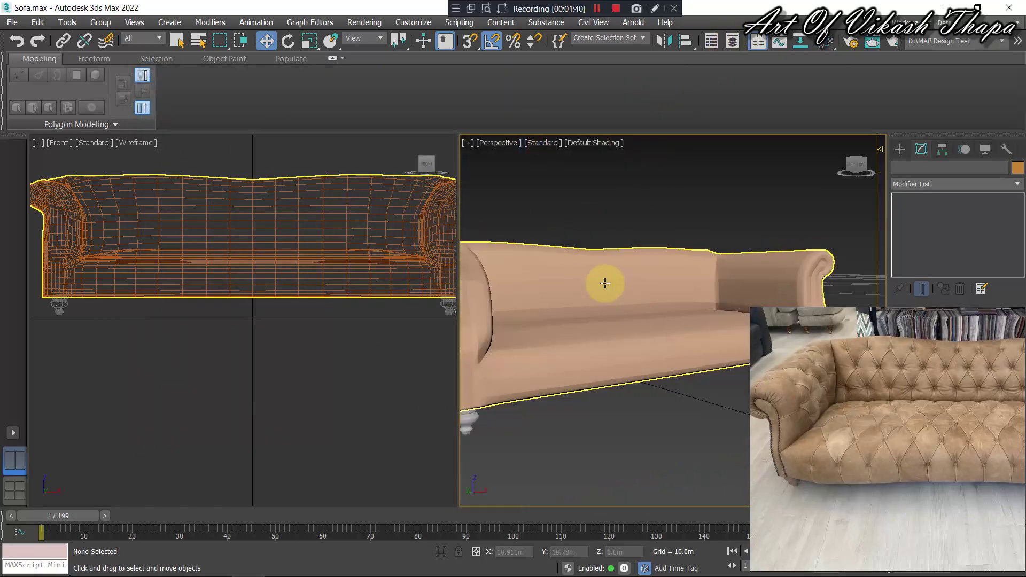
{"action": "middle_click_drag", "start_coordinate": [652, 241], "coordinate": [672, 241]}
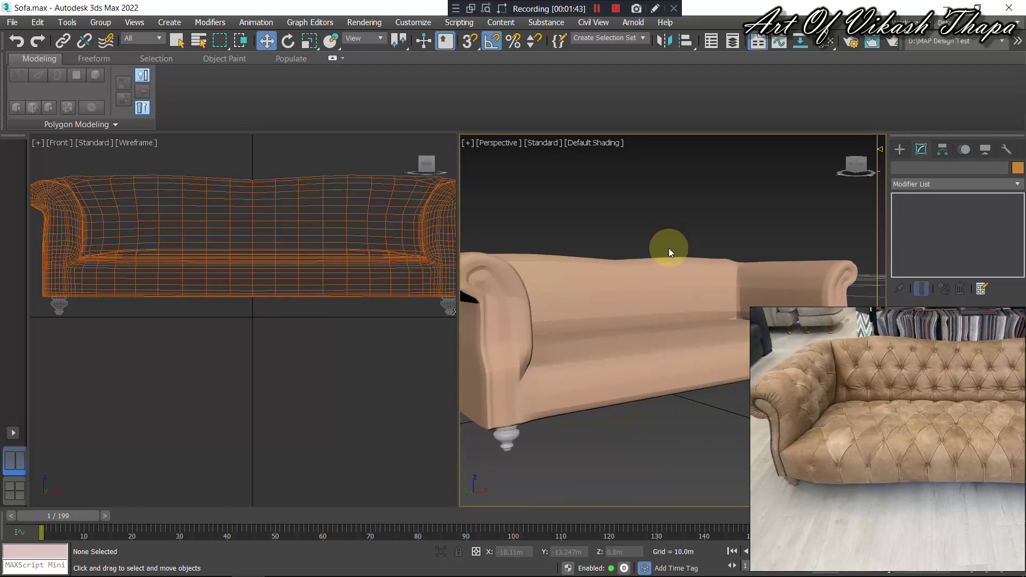
{"action": "middle_click_drag", "start_coordinate": [668, 248], "coordinate": [635, 286], "text": "alt"}
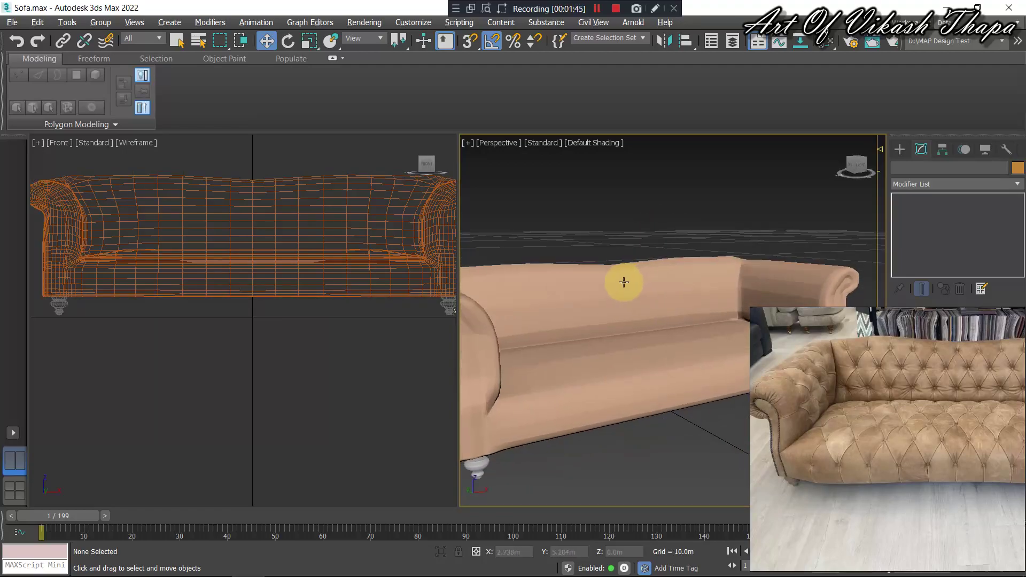
{"action": "left_click", "coordinate": [642, 344]}
{"action": "middle_click_drag", "start_coordinate": [641, 339], "coordinate": [540, 270], "text": "alt"}
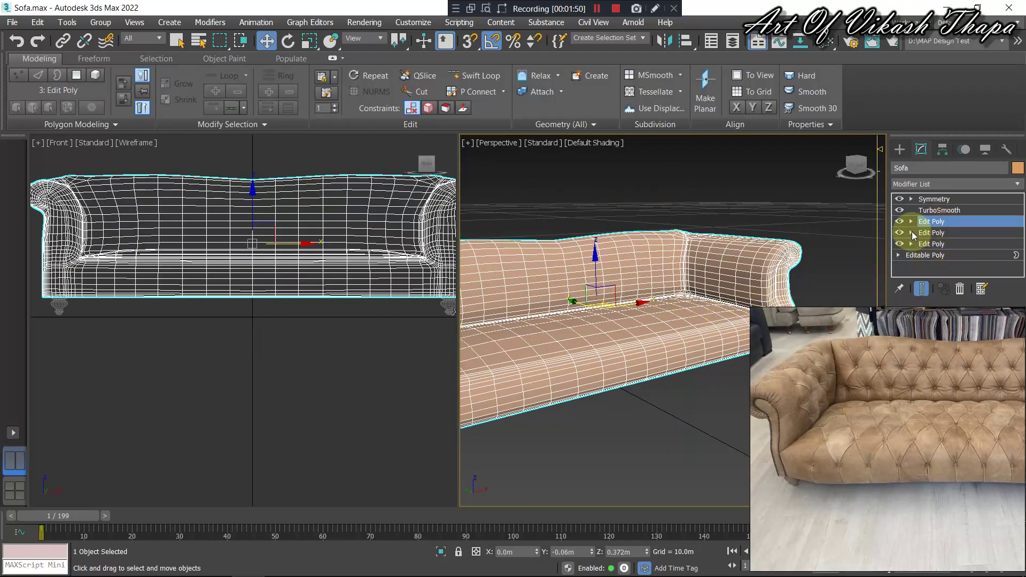
Enter Edge mode on the top Edit Poly and hide the TurboSmooth and Symmetry results.
{"action": "left_click", "coordinate": [911, 222]}
{"action": "left_click", "coordinate": [933, 244]}
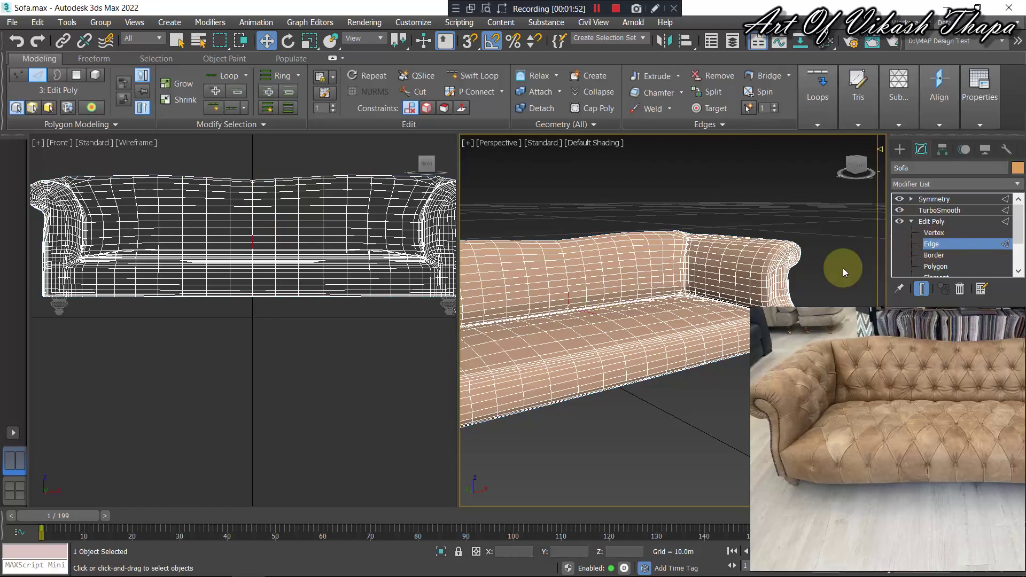
{"action": "middle_click_drag", "start_coordinate": [644, 289], "coordinate": [623, 289], "text": "alt"}
{"action": "middle_click_drag", "start_coordinate": [684, 299], "coordinate": [743, 286], "text": "alt"}
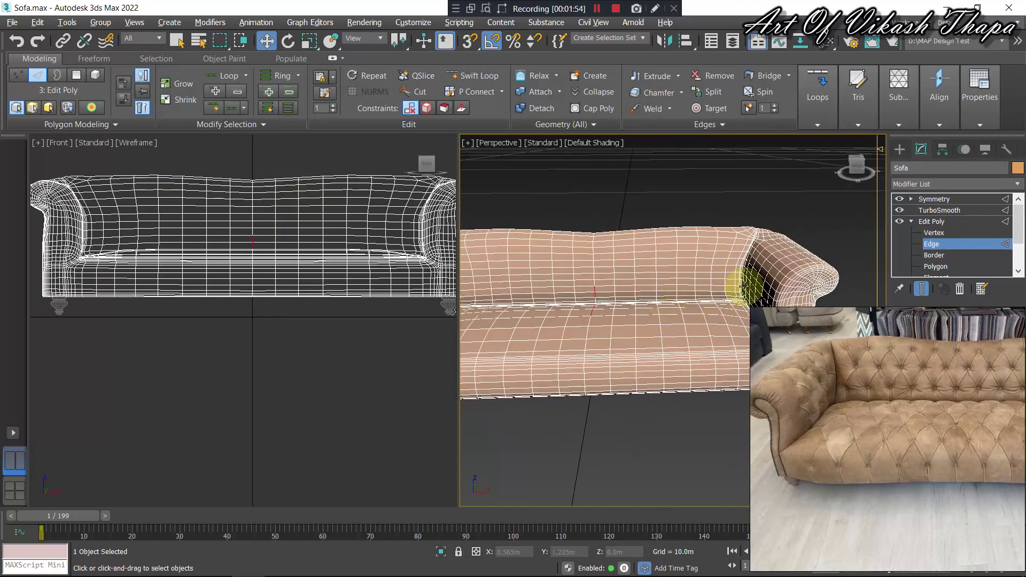
{"action": "left_click", "coordinate": [899, 210]}
{"action": "left_click", "coordinate": [899, 198]}
{"action": "middle_click_drag", "start_coordinate": [883, 217], "coordinate": [687, 313], "text": "alt"}
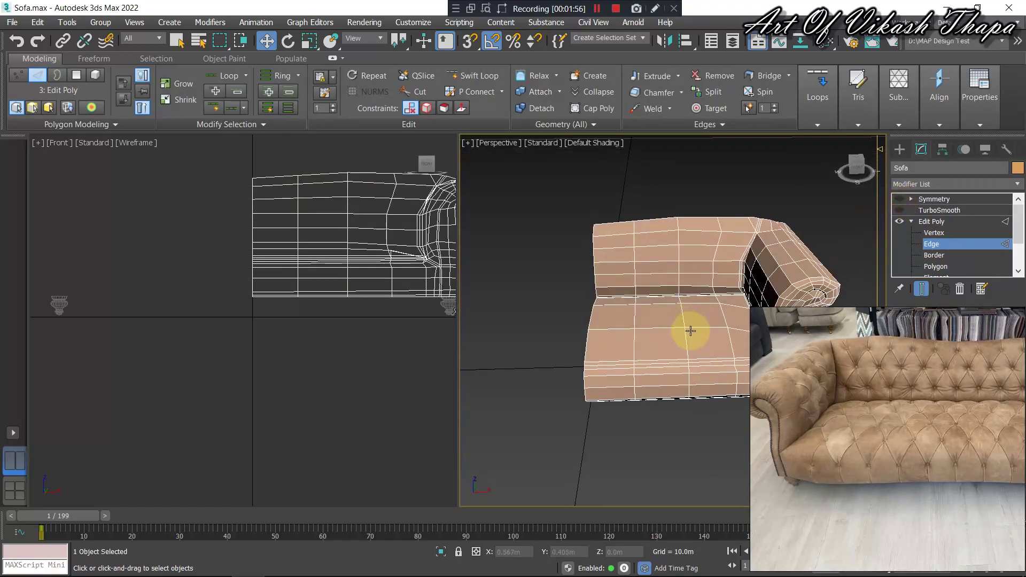
Select four seat edges and lower them slightly along Z.
{"action": "left_click", "coordinate": [687, 328]}
{"action": "left_click", "coordinate": [607, 327], "text": "ctrl"}
{"action": "left_click", "coordinate": [600, 300], "text": "ctrl"}
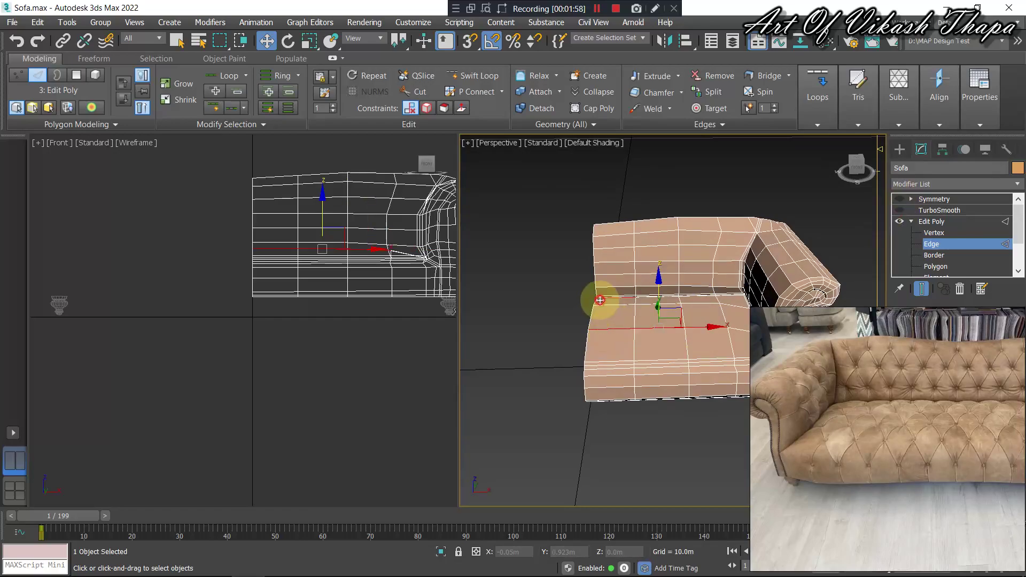
{"action": "mouse_move", "coordinate": [605, 303]}
{"action": "middle_mouse_down", "text": "alt"}
{"action": "mouse_move", "coordinate": [617, 304]}
{"action": "mouse_move", "coordinate": [591, 320]}
{"action": "middle_mouse_up", "text": "alt"}
{"action": "left_click", "coordinate": [614, 301], "text": "ctrl"}
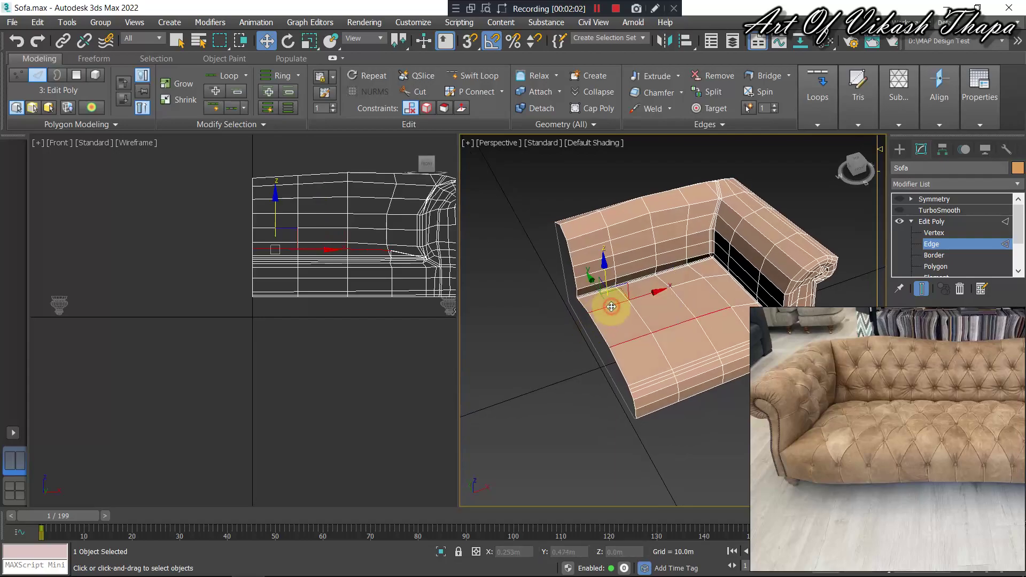
{"action": "key", "text": "q"}
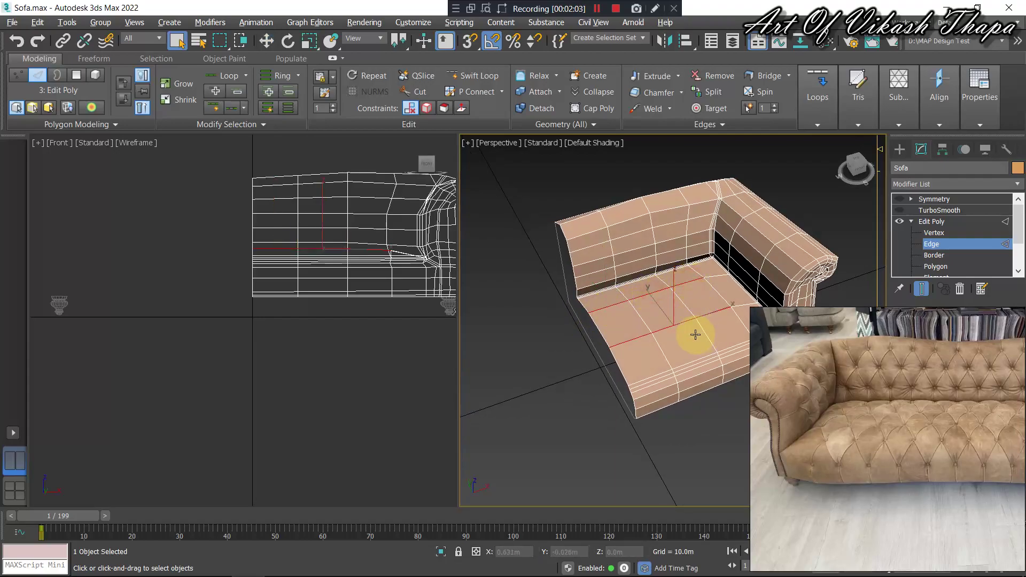
{"action": "middle_click_drag", "start_coordinate": [689, 334], "coordinate": [646, 302], "text": "alt"}
{"action": "key", "text": "w"}
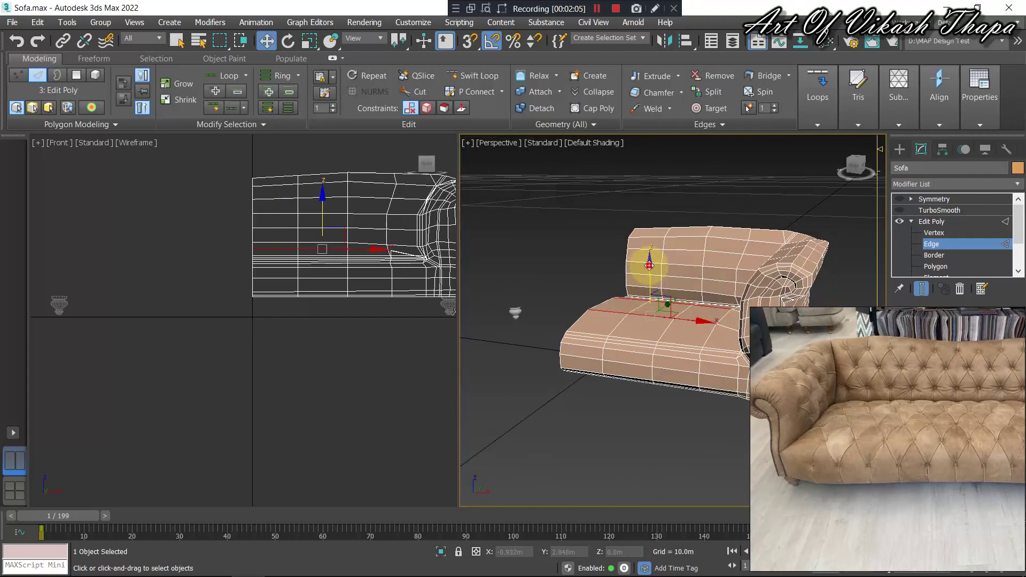
{"action": "left_click_drag", "start_coordinate": [649, 264], "coordinate": [647, 266]}
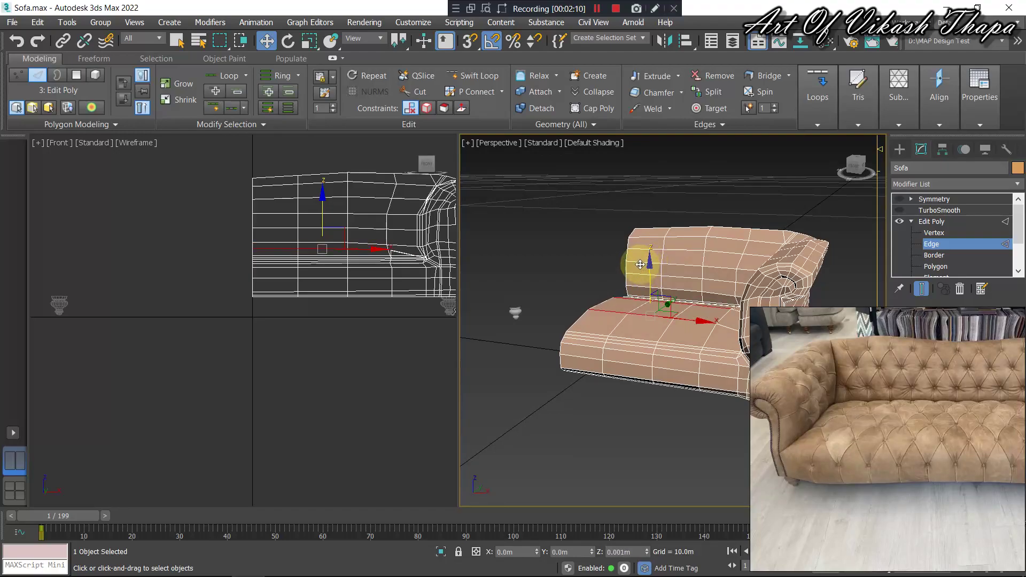
Preview the smoothed, mirrored sofa, then resume edge editing with both hidden.
{"action": "mouse_move", "coordinate": [640, 264]}
{"action": "middle_mouse_down", "text": "alt"}
{"action": "mouse_move", "coordinate": [664, 309]}
{"action": "mouse_move", "coordinate": [698, 327]}
{"action": "mouse_move", "coordinate": [886, 241]}
{"action": "middle_mouse_up", "text": "alt"}
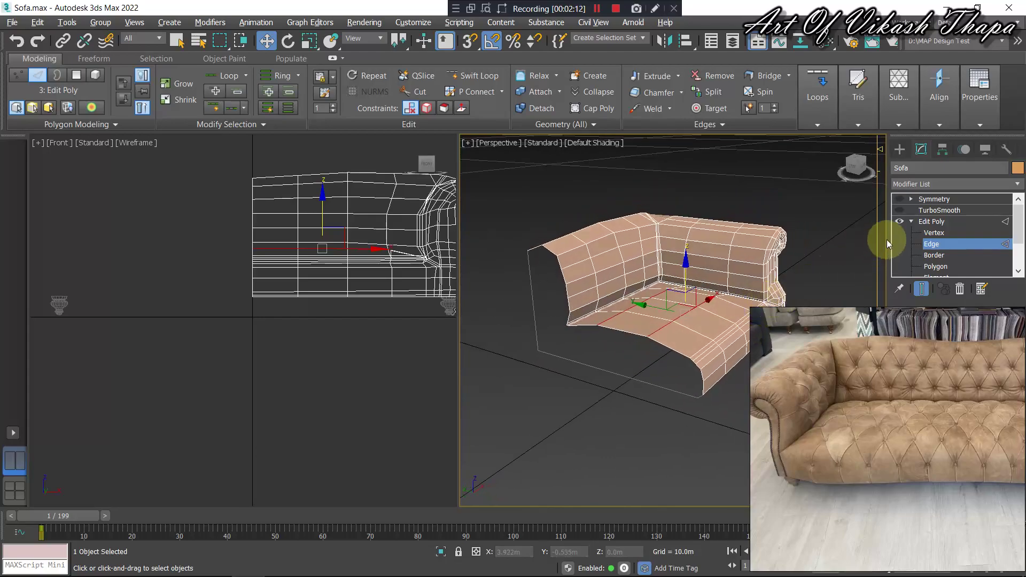
{"action": "left_click", "coordinate": [905, 212]}
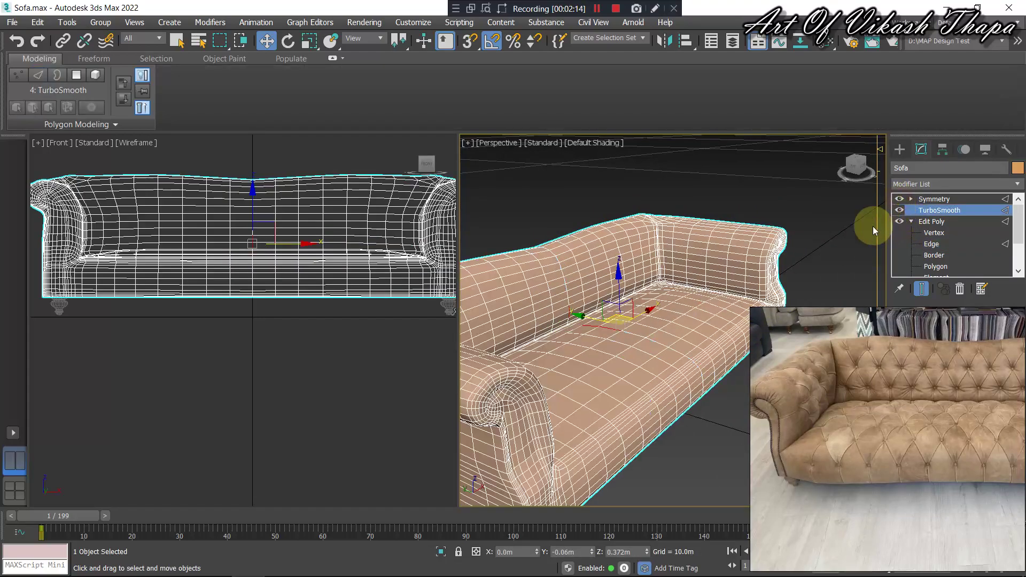
{"action": "mouse_move", "coordinate": [689, 261]}
{"action": "middle_mouse_down", "text": "alt"}
{"action": "mouse_move", "coordinate": [673, 229]}
{"action": "mouse_move", "coordinate": [671, 252]}
{"action": "mouse_move", "coordinate": [596, 210]}
{"action": "mouse_move", "coordinate": [600, 230]}
{"action": "middle_mouse_up", "text": "alt"}
{"action": "scroll", "coordinate": [600, 230], "scroll_direction": "up", "scroll_amount": 5}
{"action": "mouse_move", "coordinate": [623, 271]}
{"action": "middle_mouse_down"}
{"action": "mouse_move", "coordinate": [614, 259]}
{"action": "mouse_move", "coordinate": [622, 255]}
{"action": "middle_mouse_up"}
{"action": "scroll", "coordinate": [622, 255], "scroll_direction": "down", "scroll_amount": 2}
{"action": "scroll", "coordinate": [660, 320], "scroll_direction": "down", "scroll_amount": 2}
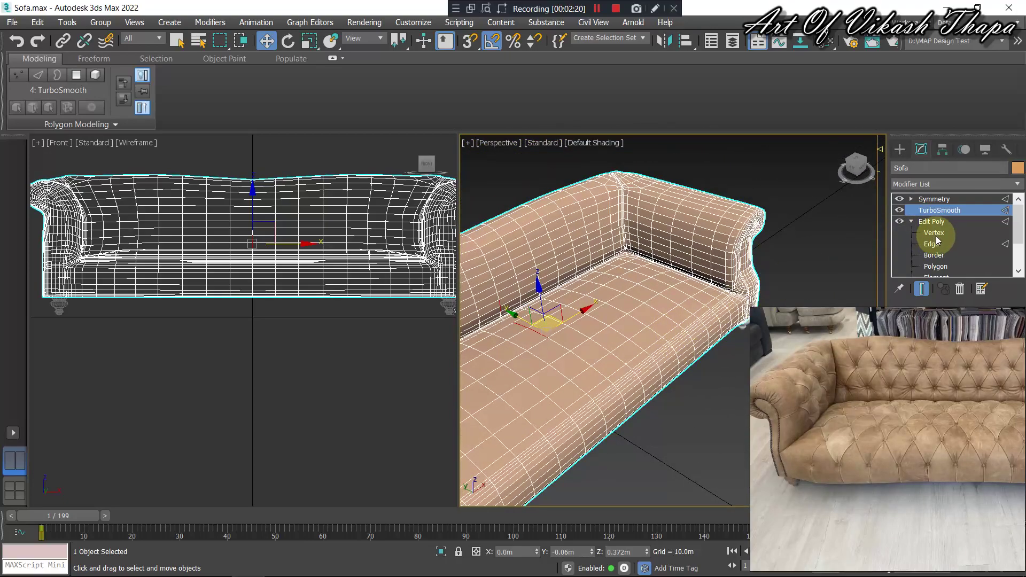
{"action": "left_click", "coordinate": [935, 246]}
{"action": "mouse_move", "coordinate": [635, 348]}
{"action": "middle_mouse_down", "text": "alt"}
{"action": "mouse_move", "coordinate": [604, 378]}
{"action": "mouse_move", "coordinate": [689, 329]}
{"action": "mouse_move", "coordinate": [618, 327]}
{"action": "mouse_move", "coordinate": [660, 329]}
{"action": "mouse_move", "coordinate": [623, 320]}
{"action": "mouse_move", "coordinate": [613, 298]}
{"action": "mouse_move", "coordinate": [562, 304]}
{"action": "mouse_move", "coordinate": [591, 323]}
{"action": "mouse_move", "coordinate": [591, 312]}
{"action": "middle_mouse_up", "text": "alt"}
{"action": "left_click", "coordinate": [899, 210]}
Select three seat edges and raise them slightly.
{"action": "left_click", "coordinate": [593, 315]}
{"action": "left_click", "coordinate": [637, 292], "text": "ctrl"}
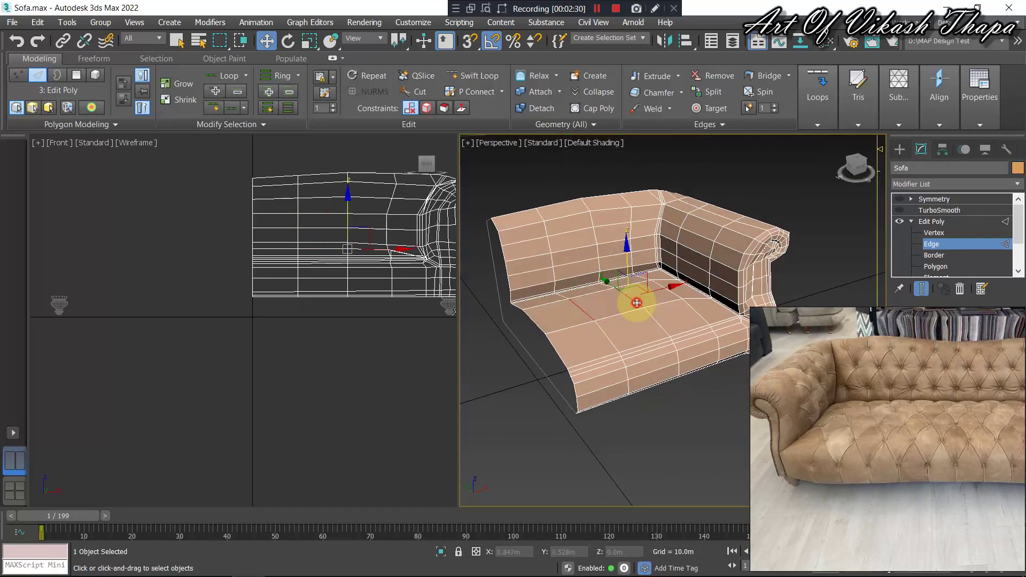
{"action": "left_click", "coordinate": [677, 300], "text": "ctrl"}
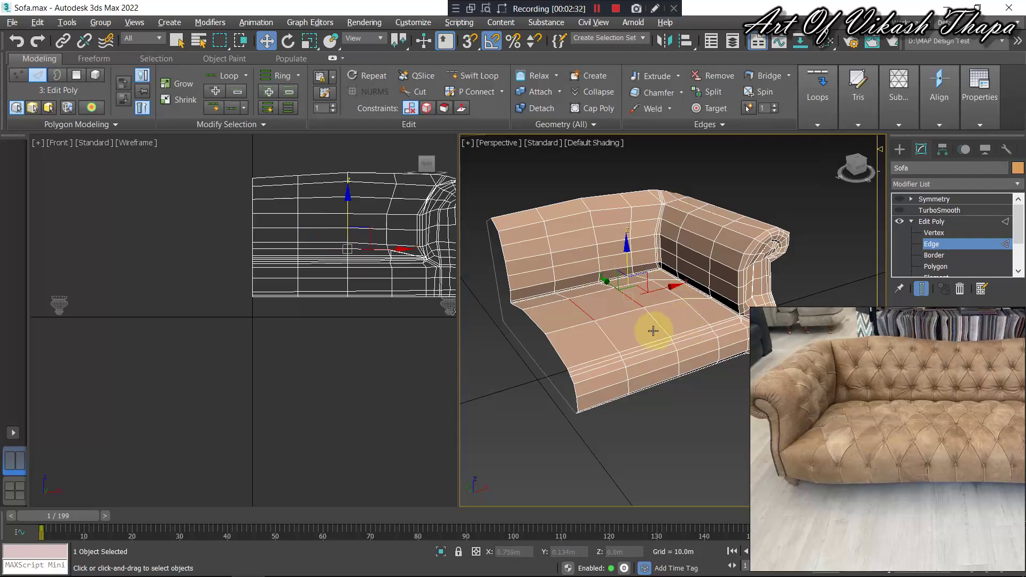
{"action": "middle_click_drag", "start_coordinate": [652, 330], "coordinate": [600, 335], "text": "alt"}
{"action": "left_click_drag", "start_coordinate": [630, 255], "coordinate": [631, 251]}
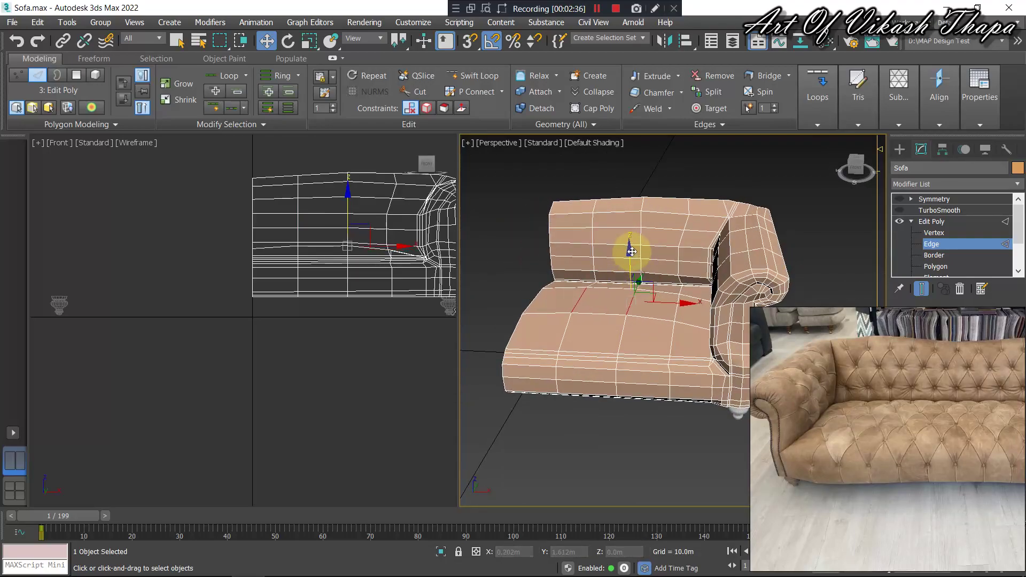
{"action": "middle_click_drag", "start_coordinate": [591, 318], "coordinate": [611, 313], "text": "alt"}
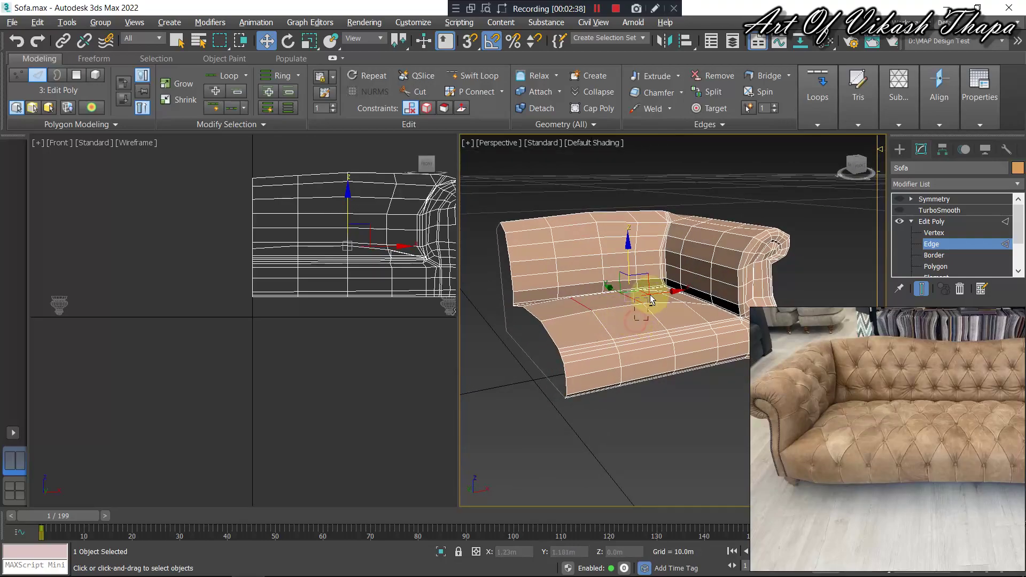
Select edges along the seat-back crease and seat-back junction.
{"action": "left_click", "coordinate": [590, 295]}
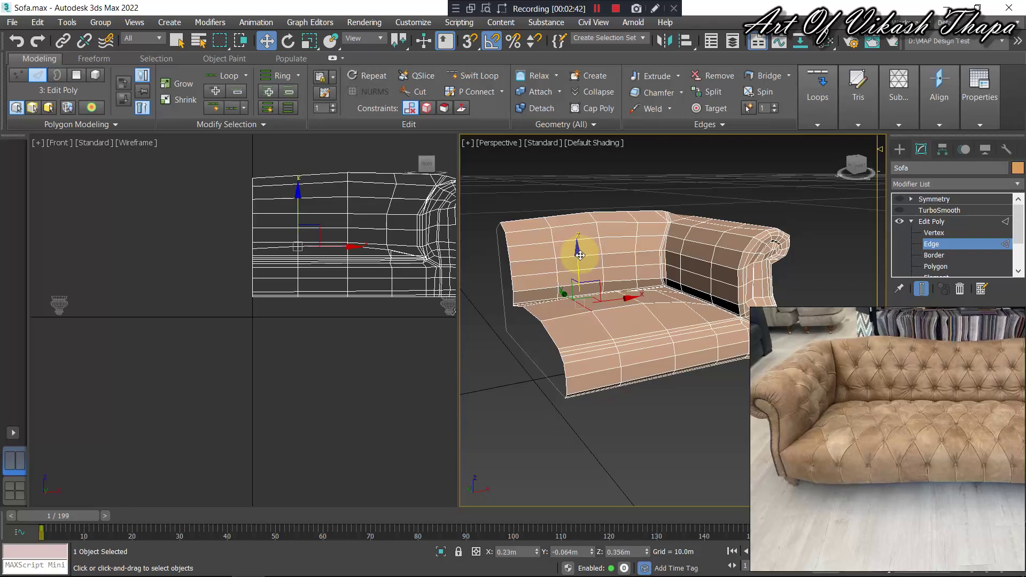
{"action": "middle_click_drag", "start_coordinate": [580, 255], "coordinate": [550, 343], "text": "alt"}
{"action": "left_click", "coordinate": [543, 316]}
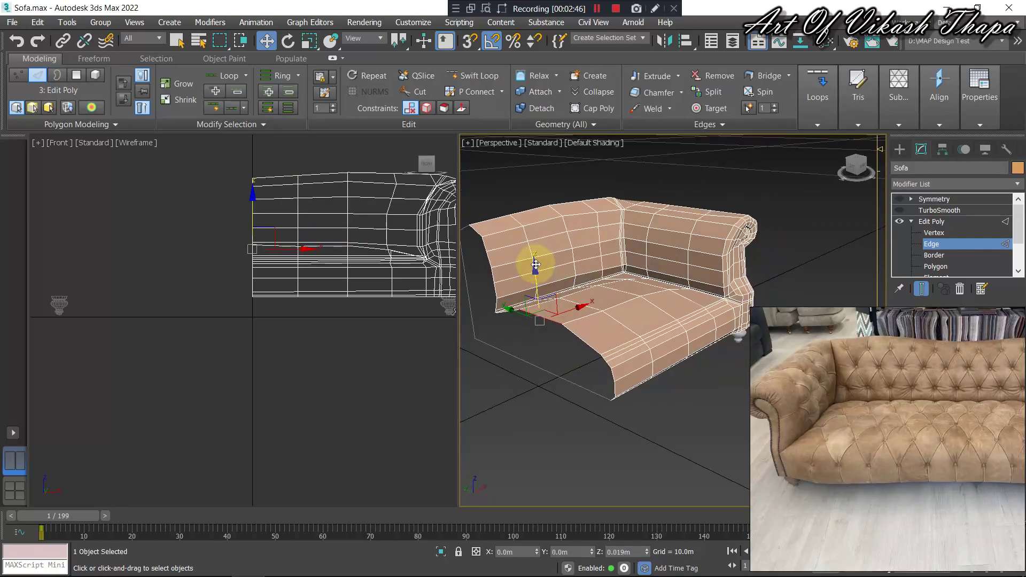
{"action": "mouse_move", "coordinate": [625, 348]}
{"action": "middle_mouse_down", "text": "alt"}
{"action": "mouse_move", "coordinate": [579, 334]}
{"action": "mouse_move", "coordinate": [584, 347]}
{"action": "middle_mouse_up", "text": "alt"}
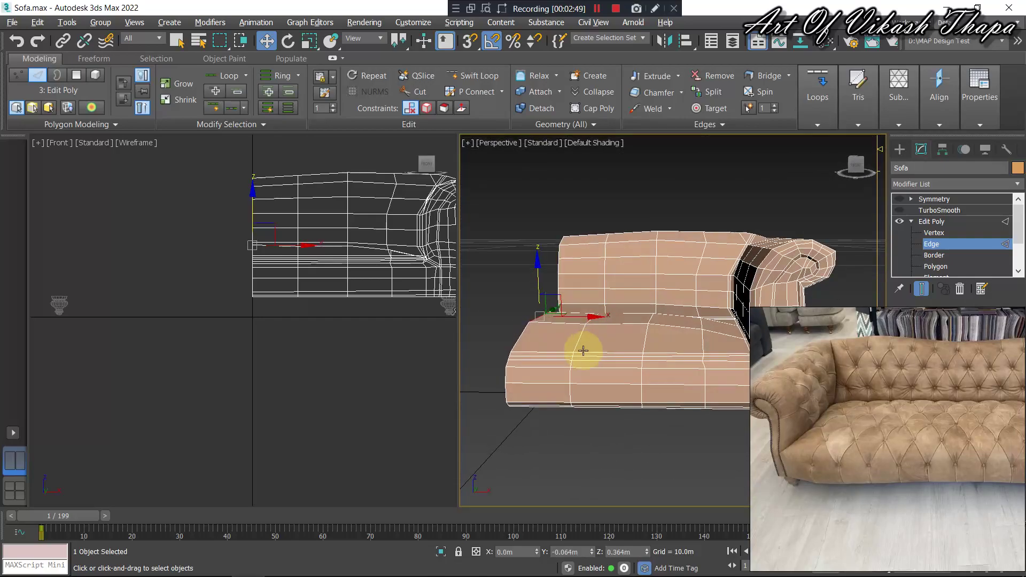
{"action": "left_click", "coordinate": [593, 315]}
{"action": "mouse_move", "coordinate": [581, 264]}
{"action": "middle_mouse_down", "text": "alt"}
{"action": "mouse_move", "coordinate": [531, 332]}
{"action": "mouse_move", "coordinate": [605, 345]}
{"action": "middle_mouse_up", "text": "alt"}
{"action": "left_click", "coordinate": [590, 314]}
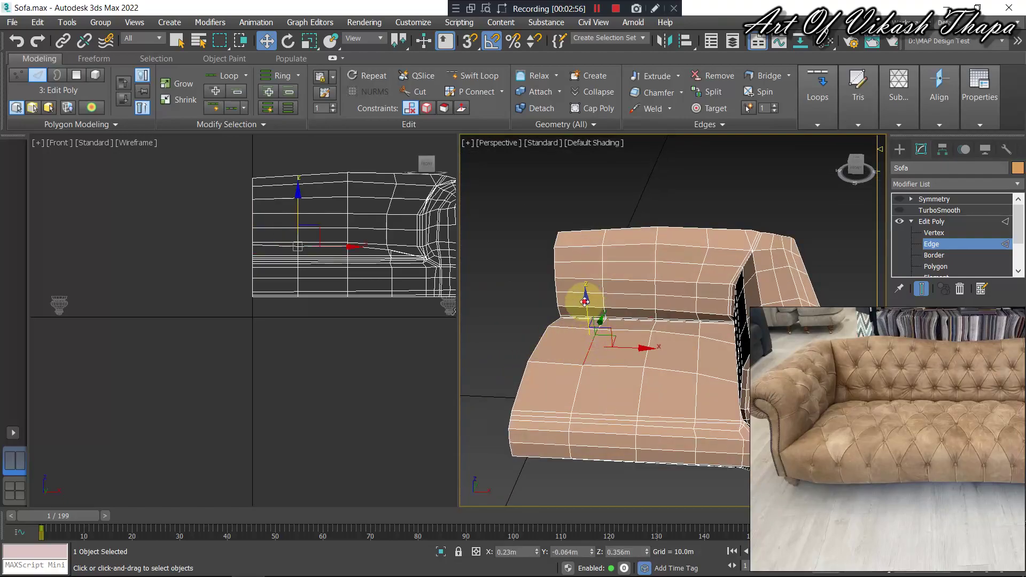
{"action": "middle_click_drag", "start_coordinate": [531, 373], "coordinate": [521, 344], "text": "alt"}
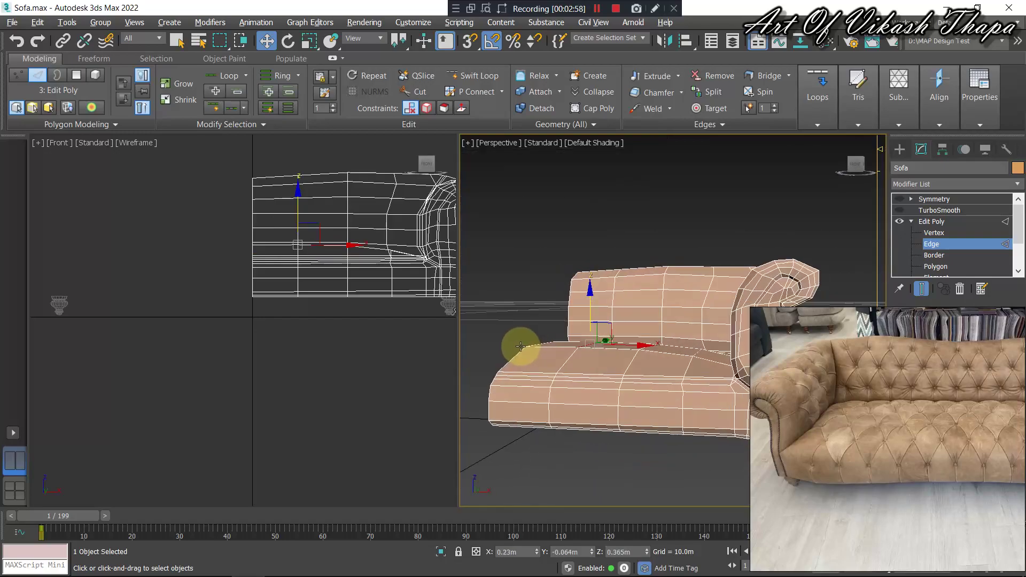
Clear the edge selection and return to Top-level.
{"action": "left_click", "coordinate": [547, 348]}
{"action": "scroll", "coordinate": [547, 348], "scroll_direction": "down", "scroll_amount": 3}
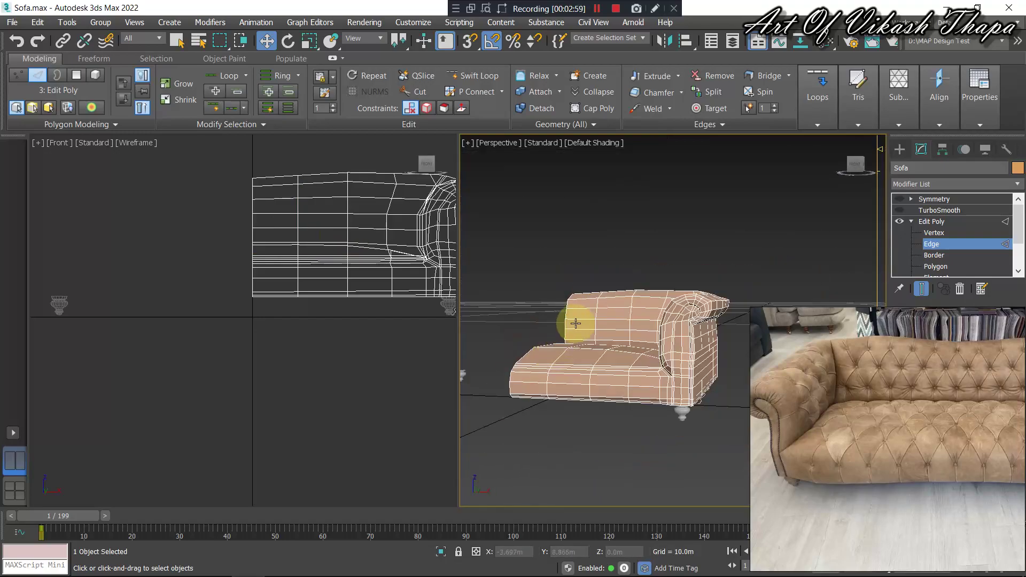
{"action": "right_click", "coordinate": [588, 271]}
{"action": "left_click", "coordinate": [597, 251]}
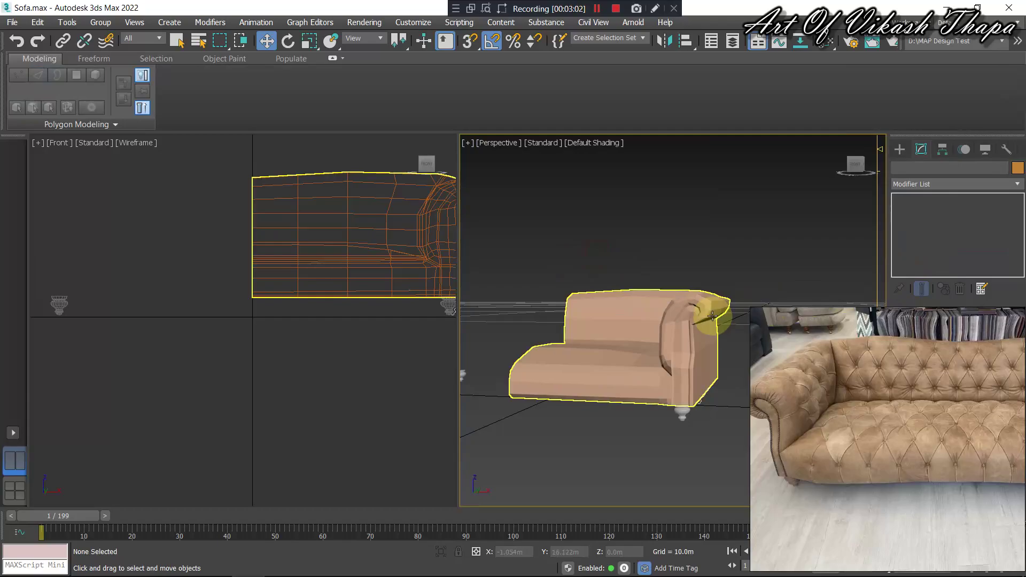
Turn the TurboSmooth and Symmetry results back on and view the whole sofa.
{"action": "left_click", "coordinate": [739, 299]}
{"action": "left_click", "coordinate": [900, 210]}
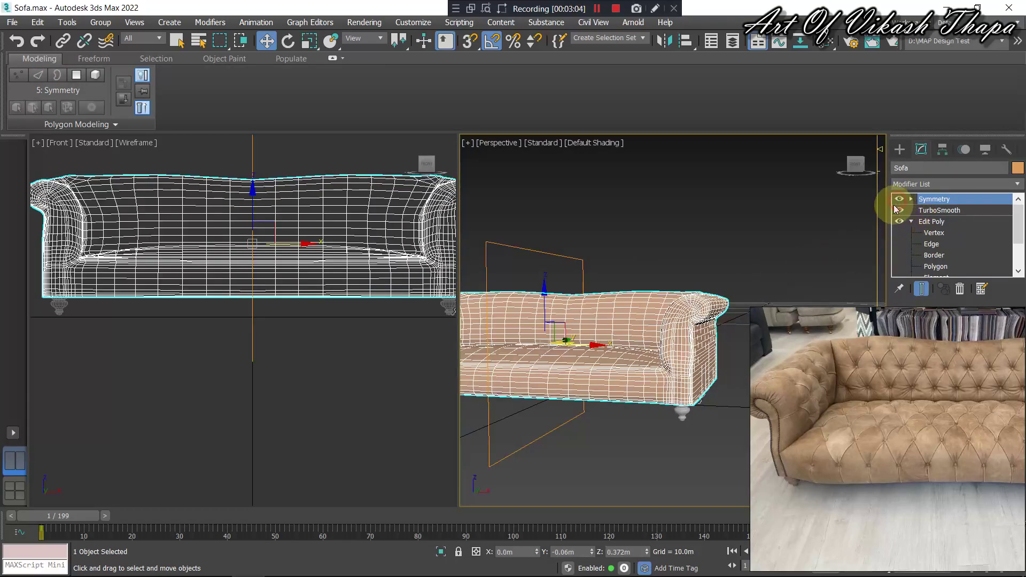
{"action": "left_click", "coordinate": [735, 234]}
{"action": "scroll", "coordinate": [653, 299], "scroll_direction": "down", "scroll_amount": 3}
{"action": "mouse_move", "coordinate": [617, 297]}
{"action": "middle_mouse_down"}
{"action": "mouse_move", "coordinate": [724, 266]}
{"action": "mouse_move", "coordinate": [596, 323]}
{"action": "mouse_move", "coordinate": [630, 322]}
{"action": "mouse_move", "coordinate": [648, 345]}
{"action": "mouse_move", "coordinate": [720, 333]}
{"action": "mouse_move", "coordinate": [664, 339]}
{"action": "mouse_move", "coordinate": [668, 322]}
{"action": "mouse_move", "coordinate": [532, 304]}
{"action": "mouse_move", "coordinate": [592, 300]}
{"action": "mouse_move", "coordinate": [591, 279]}
{"action": "mouse_move", "coordinate": [561, 287]}
{"action": "mouse_move", "coordinate": [572, 297]}
{"action": "middle_mouse_up"}
{"action": "scroll", "coordinate": [664, 339], "scroll_direction": "up", "scroll_amount": 2}
Select the sofa and disable Symmetry so only the half shows.
{"action": "left_click", "coordinate": [675, 325]}
{"action": "scroll", "coordinate": [556, 300], "scroll_direction": "up", "scroll_amount": 3}
{"action": "scroll", "coordinate": [566, 286], "scroll_direction": "up", "scroll_amount": 2}
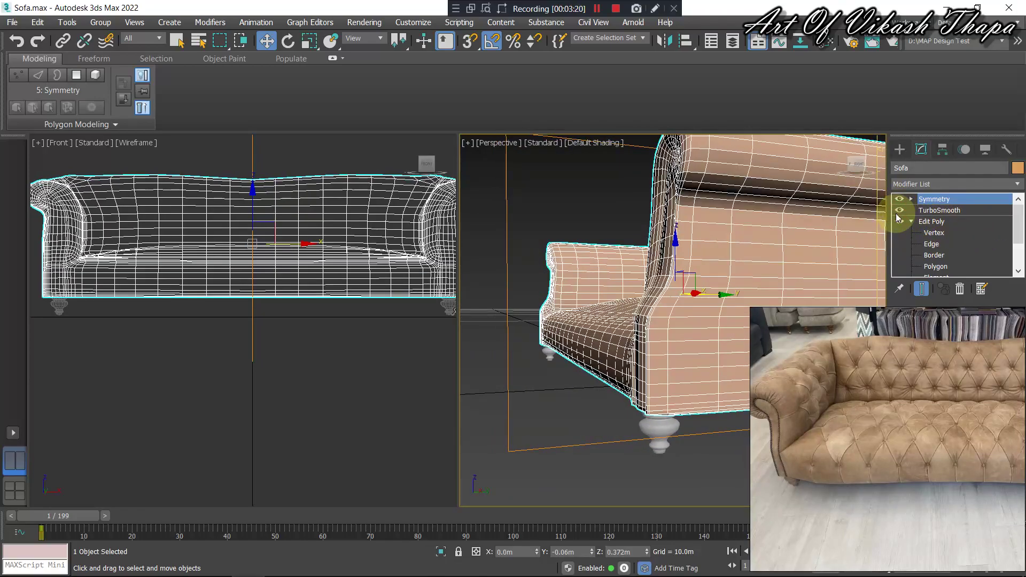
{"action": "left_click", "coordinate": [899, 199]}
{"action": "mouse_move", "coordinate": [664, 327]}
{"action": "middle_mouse_down"}
{"action": "mouse_move", "coordinate": [597, 340]}
{"action": "mouse_move", "coordinate": [580, 321]}
{"action": "mouse_move", "coordinate": [593, 327]}
{"action": "mouse_move", "coordinate": [582, 261]}
{"action": "middle_mouse_up"}
Select the seat-front edges in Edge mode and slide them along X.
{"action": "left_click", "coordinate": [943, 242]}
{"action": "left_click", "coordinate": [659, 370]}
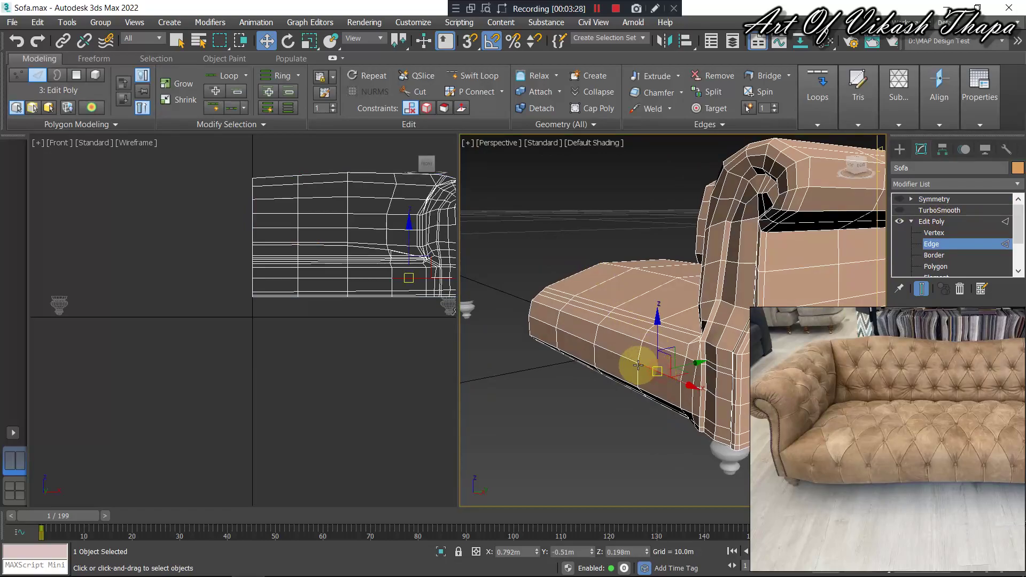
{"action": "left_click", "coordinate": [603, 345], "text": "ctrl"}
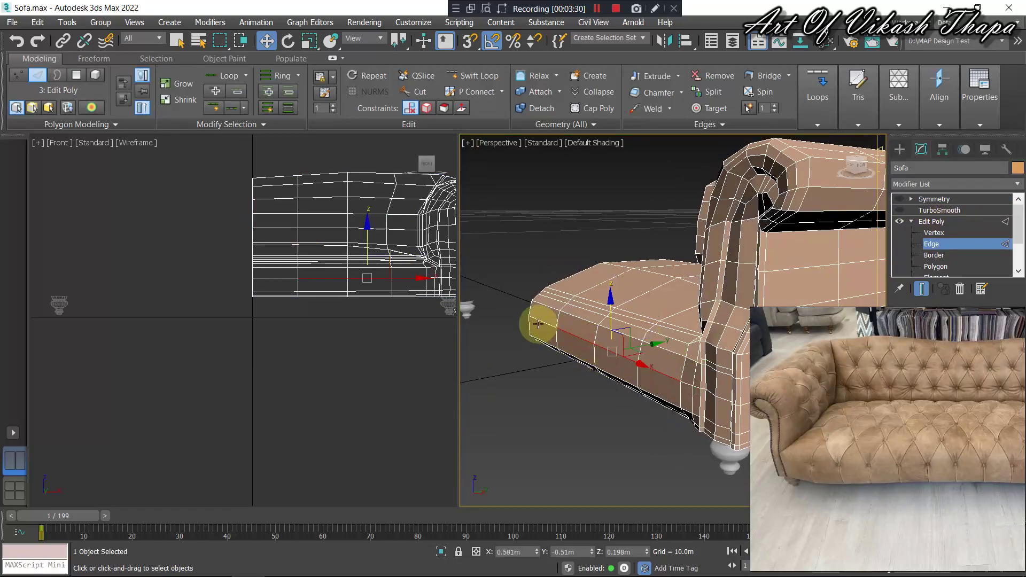
{"action": "left_click_drag", "start_coordinate": [634, 335], "coordinate": [633, 334]}
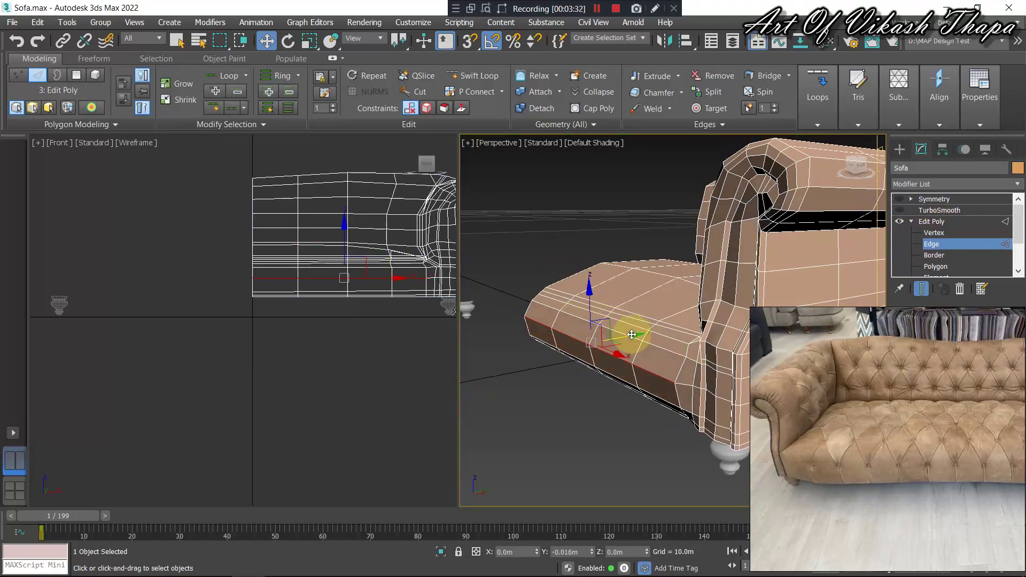
{"action": "mouse_move", "coordinate": [632, 335]}
{"action": "middle_mouse_down", "text": "alt"}
{"action": "mouse_move", "coordinate": [640, 317]}
{"action": "mouse_move", "coordinate": [651, 321]}
{"action": "middle_mouse_up", "text": "alt"}
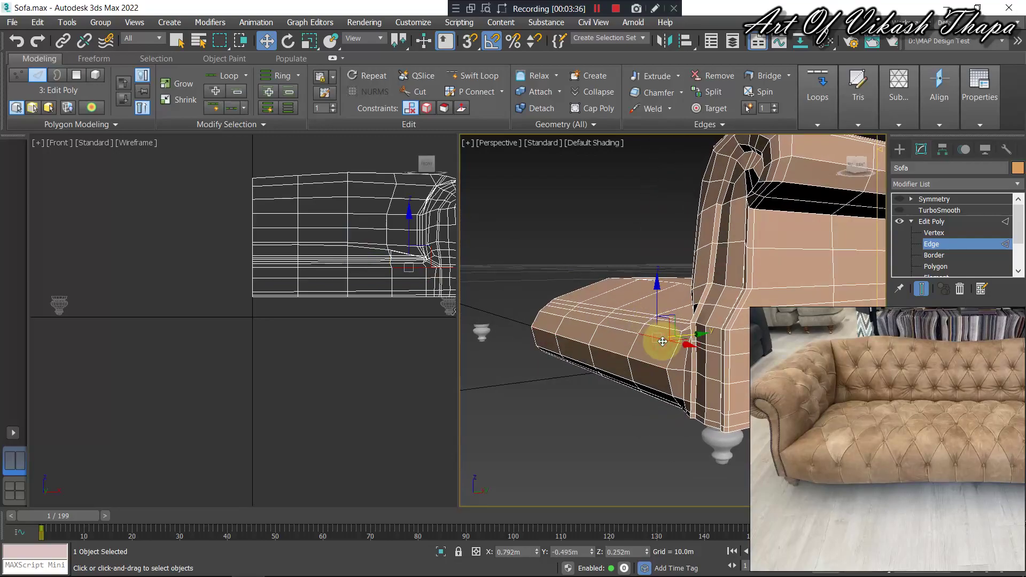
{"action": "mouse_move", "coordinate": [556, 304]}
{"action": "left_mouse_down"}
{"action": "mouse_move", "coordinate": [643, 313]}
{"action": "mouse_move", "coordinate": [603, 305]}
{"action": "left_mouse_up"}
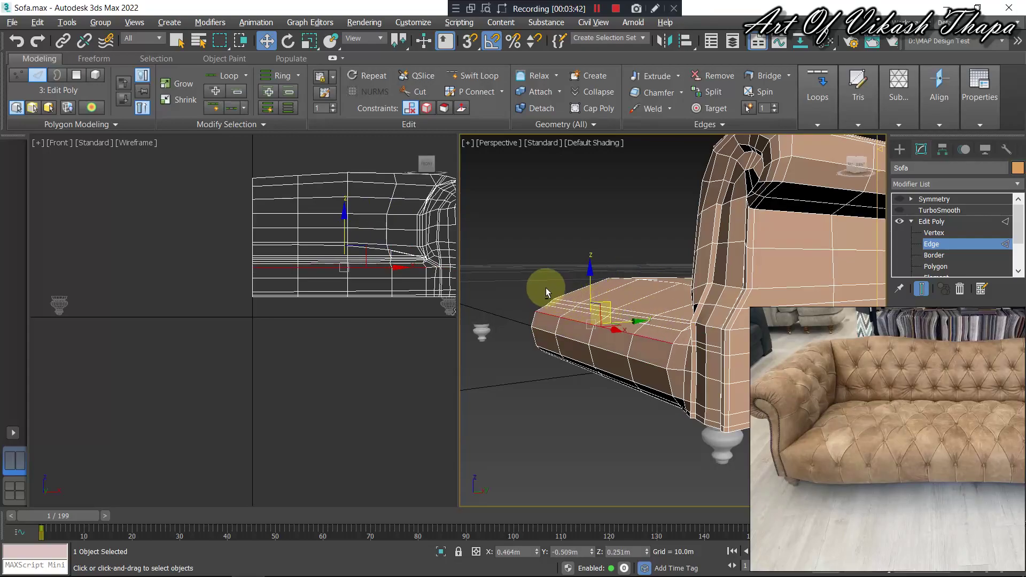
{"action": "mouse_move", "coordinate": [546, 287]}
{"action": "middle_mouse_down", "text": "alt"}
{"action": "mouse_move", "coordinate": [669, 304]}
{"action": "mouse_move", "coordinate": [691, 300]}
{"action": "mouse_move", "coordinate": [683, 290]}
{"action": "mouse_move", "coordinate": [619, 277]}
{"action": "mouse_move", "coordinate": [744, 332]}
{"action": "middle_mouse_up", "text": "alt"}
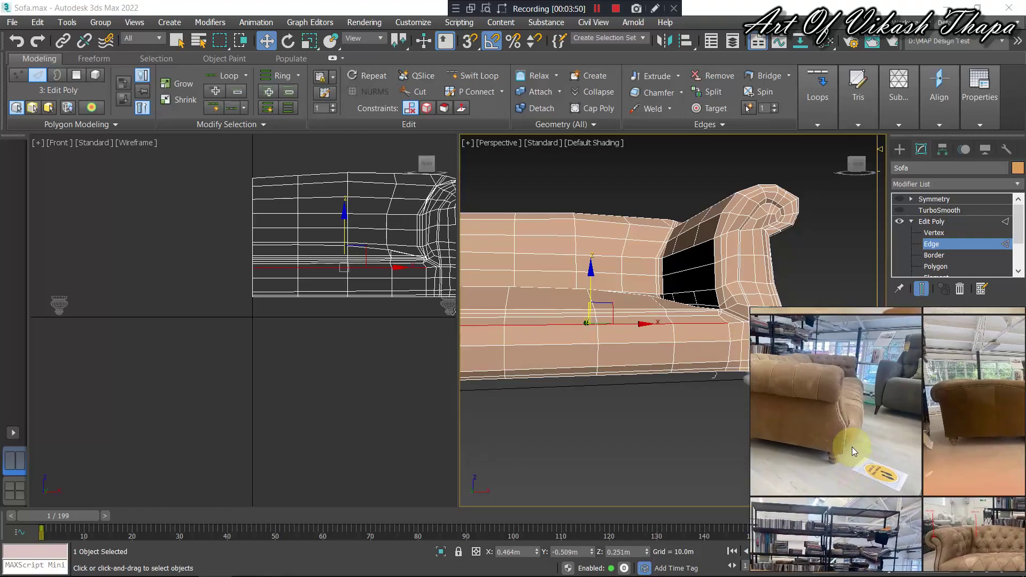
{"action": "middle_click_drag", "start_coordinate": [602, 319], "coordinate": [555, 311], "text": "alt"}
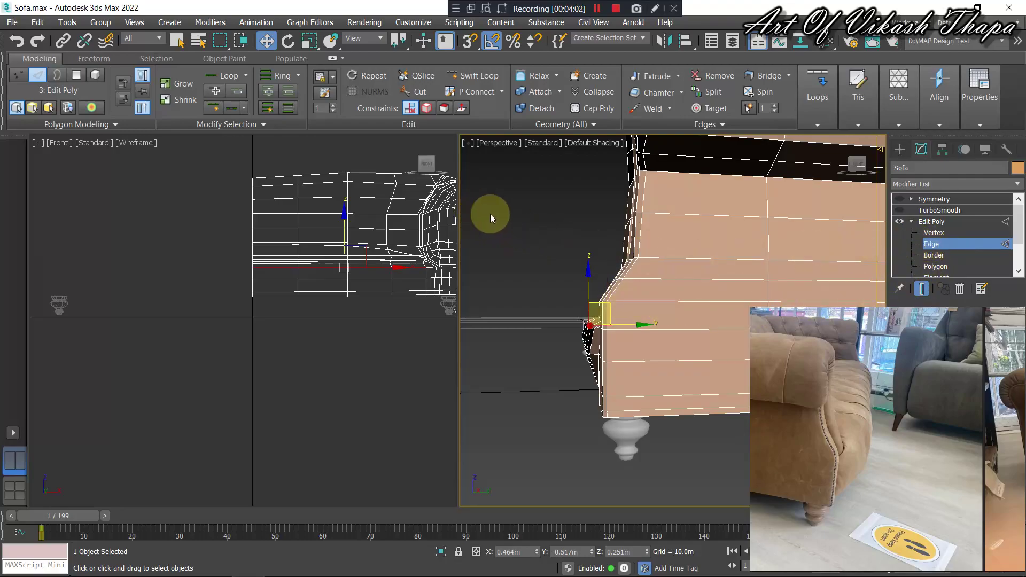
Exit to the sofa's Top-level and run Unhide All to restore the hidden objects.
{"action": "right_click", "coordinate": [510, 211]}
{"action": "left_click", "coordinate": [502, 196]}
{"action": "right_click", "coordinate": [511, 210]}
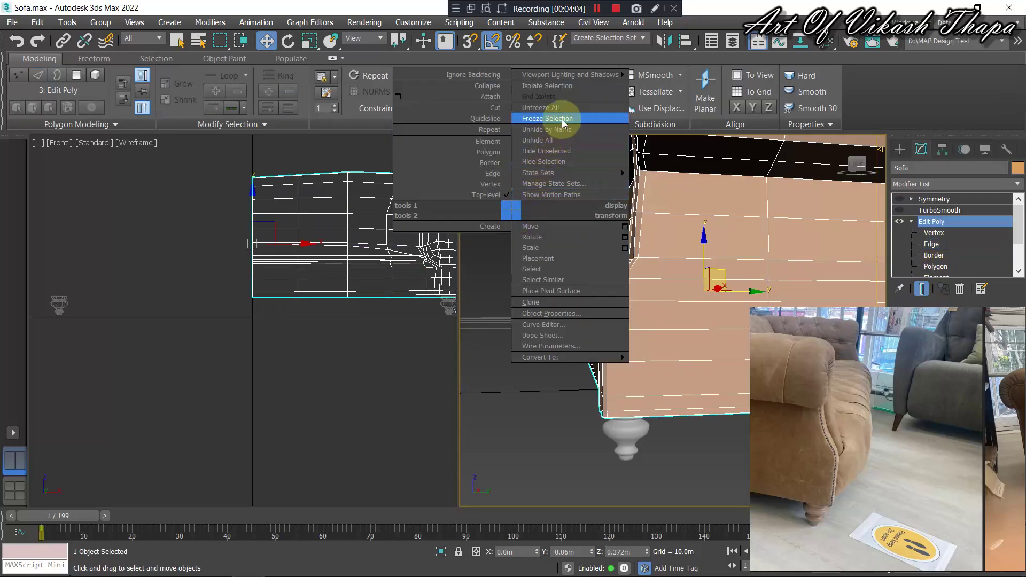
{"action": "left_click", "coordinate": [560, 141]}
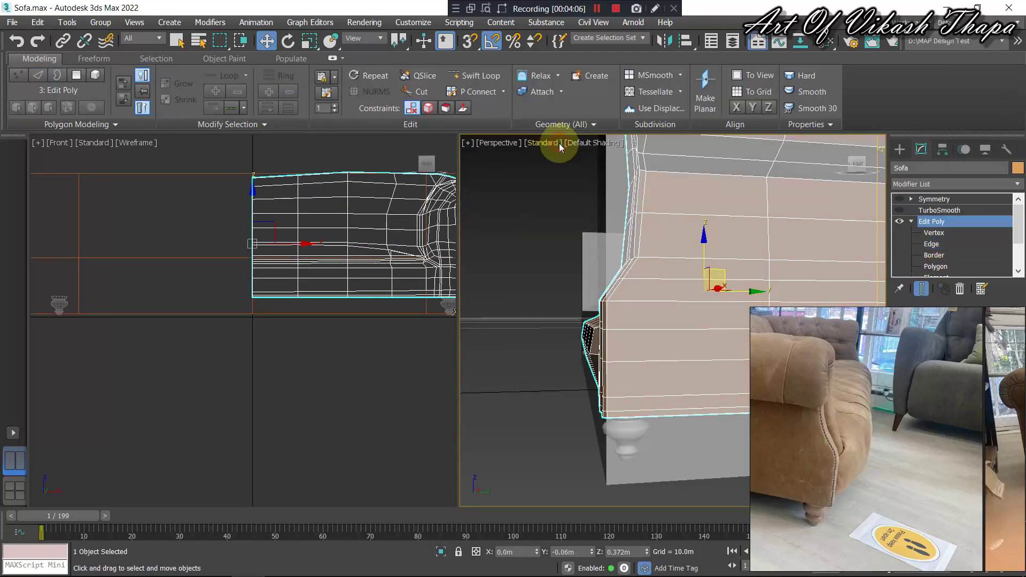
Orbit and zoom around the sofa to inspect the front, back, seat and arm.
{"action": "scroll", "coordinate": [524, 248], "scroll_direction": "down", "scroll_amount": 3}
{"action": "middle_click_drag", "start_coordinate": [549, 246], "coordinate": [519, 246], "text": "alt"}
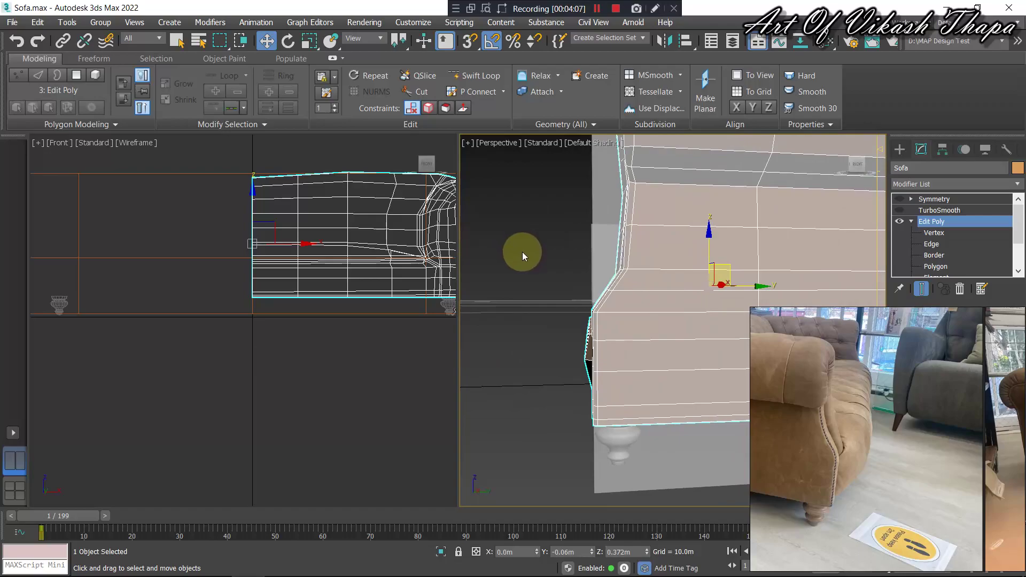
{"action": "scroll", "coordinate": [553, 328], "scroll_direction": "down", "scroll_amount": 3}
{"action": "scroll", "coordinate": [554, 330], "scroll_direction": "up", "scroll_amount": 3}
{"action": "scroll", "coordinate": [488, 286], "scroll_direction": "up", "scroll_amount": 2}
{"action": "mouse_move", "coordinate": [488, 286]}
{"action": "middle_mouse_down", "text": "alt"}
{"action": "mouse_move", "coordinate": [716, 291]}
{"action": "mouse_move", "coordinate": [571, 253]}
{"action": "mouse_move", "coordinate": [607, 245]}
{"action": "mouse_move", "coordinate": [591, 251]}
{"action": "mouse_move", "coordinate": [591, 298]}
{"action": "mouse_move", "coordinate": [622, 287]}
{"action": "mouse_move", "coordinate": [618, 230]}
{"action": "mouse_move", "coordinate": [479, 266]}
{"action": "middle_mouse_up", "text": "alt"}
{"action": "scroll", "coordinate": [588, 251], "scroll_direction": "up", "scroll_amount": 4}
{"action": "scroll", "coordinate": [719, 265], "scroll_direction": "down", "scroll_amount": 3}
{"action": "scroll", "coordinate": [685, 273], "scroll_direction": "down", "scroll_amount": 1}
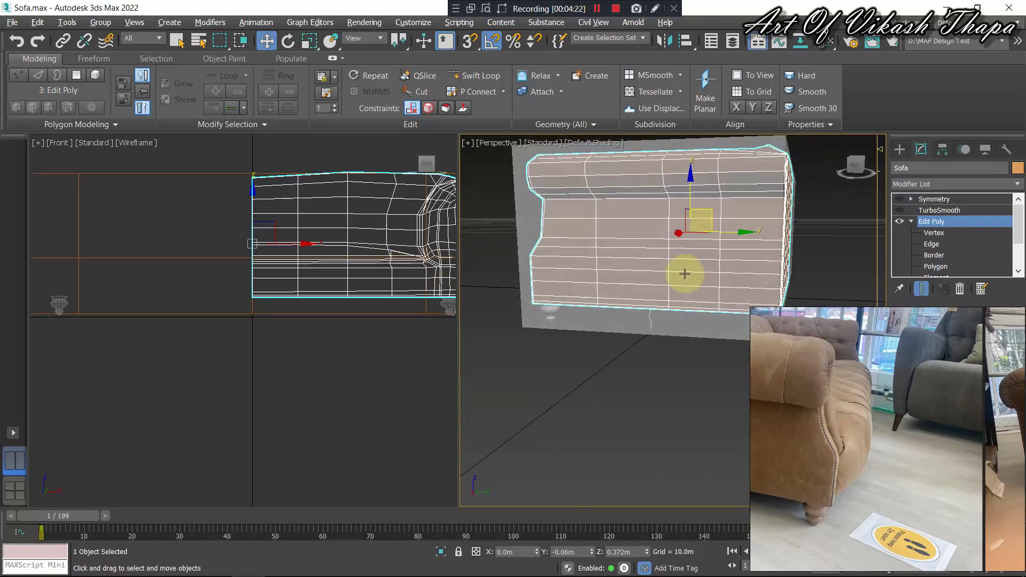
{"action": "mouse_move", "coordinate": [685, 274]}
{"action": "middle_mouse_down", "text": "alt"}
{"action": "mouse_move", "coordinate": [662, 271]}
{"action": "mouse_move", "coordinate": [662, 286]}
{"action": "mouse_move", "coordinate": [687, 298]}
{"action": "mouse_move", "coordinate": [796, 269]}
{"action": "middle_mouse_up", "text": "alt"}
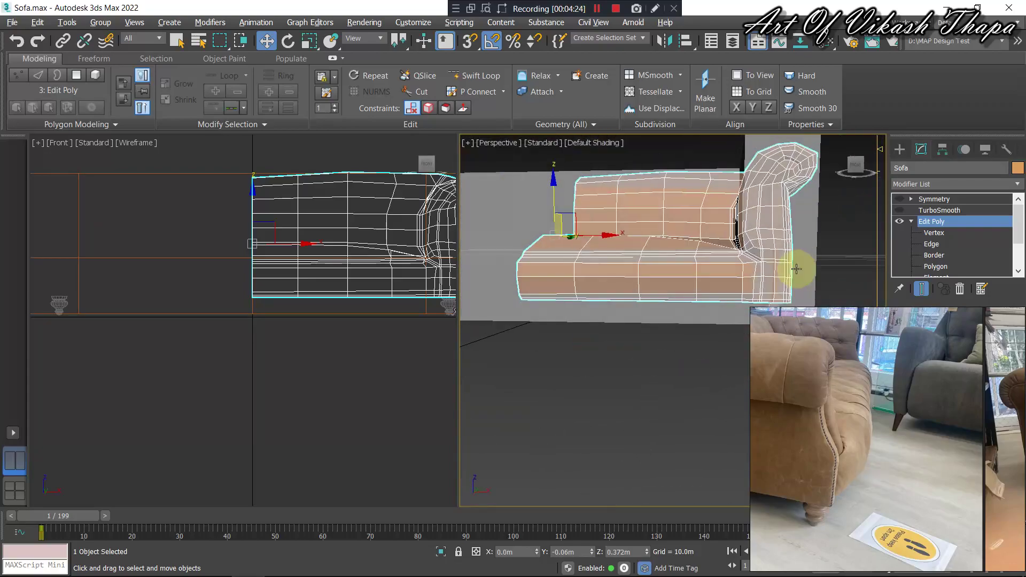
{"action": "scroll", "coordinate": [785, 268], "scroll_direction": "up", "scroll_amount": 3}
{"action": "scroll", "coordinate": [698, 270], "scroll_direction": "up", "scroll_amount": 3}
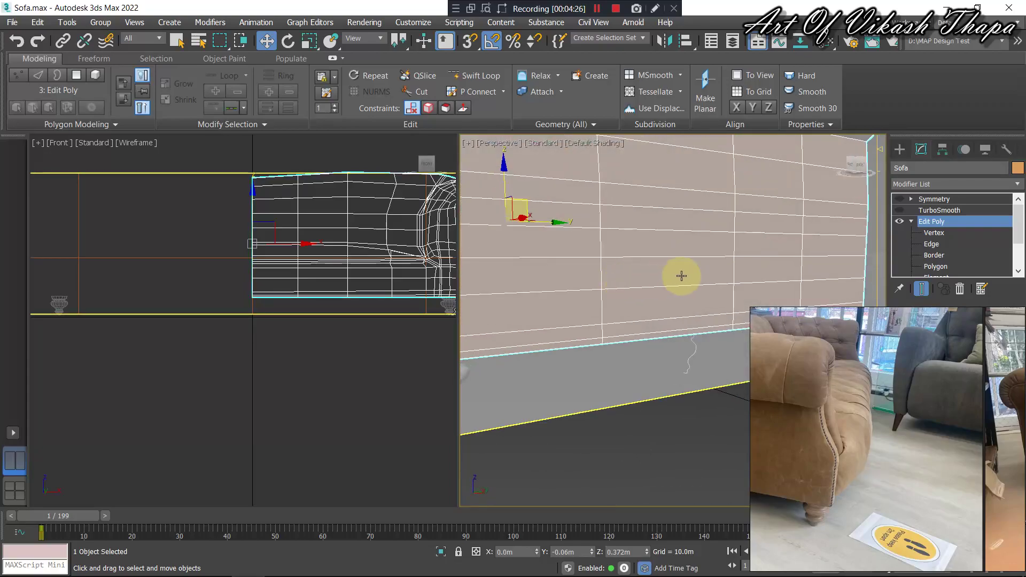
{"action": "scroll", "coordinate": [739, 264], "scroll_direction": "down", "scroll_amount": 3}
{"action": "middle_click_drag", "start_coordinate": [714, 258], "coordinate": [659, 269], "text": "alt"}
{"action": "scroll", "coordinate": [673, 262], "scroll_direction": "up", "scroll_amount": 3}
{"action": "scroll", "coordinate": [655, 267], "scroll_direction": "up", "scroll_amount": 2}
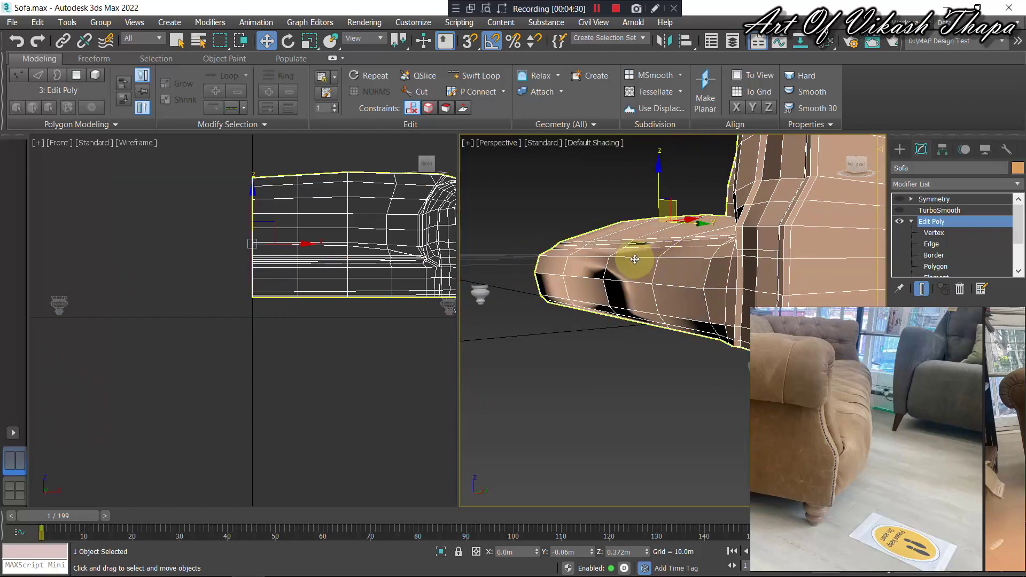
In Edge mode, raise a seat-front edge slightly.
{"action": "left_click", "coordinate": [963, 244]}
{"action": "middle_click_drag", "start_coordinate": [599, 257], "coordinate": [607, 251], "text": "alt"}
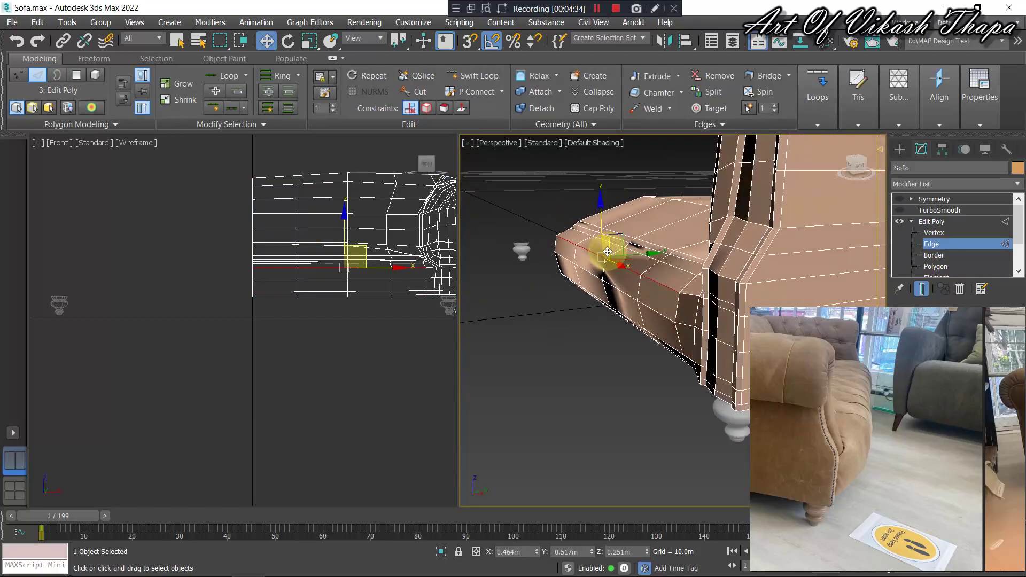
{"action": "left_click", "coordinate": [625, 233]}
{"action": "left_click_drag", "start_coordinate": [637, 234], "coordinate": [646, 237]}
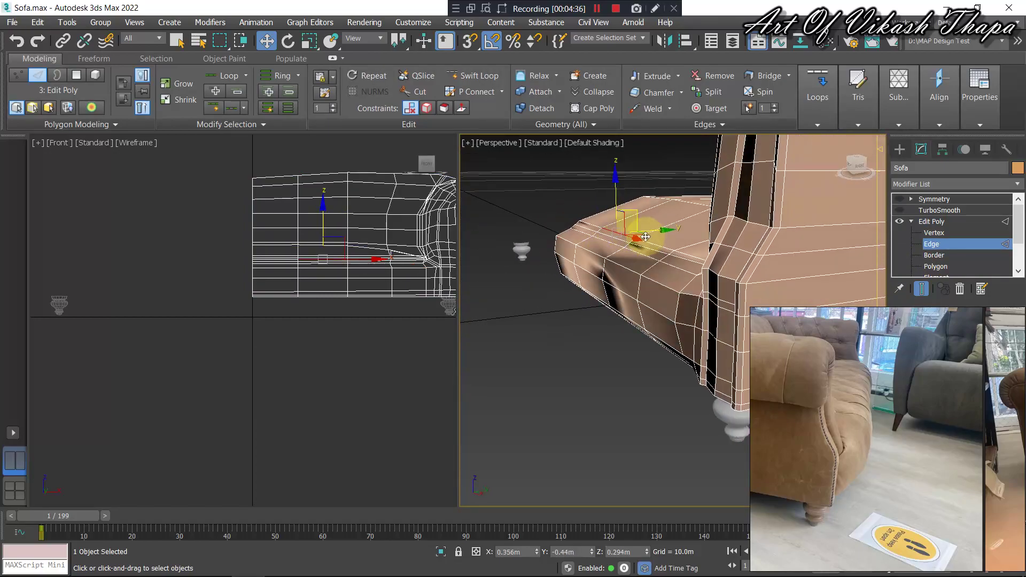
{"action": "left_click", "coordinate": [631, 278]}
{"action": "mouse_move", "coordinate": [659, 287]}
{"action": "middle_mouse_down", "text": "alt"}
{"action": "mouse_move", "coordinate": [723, 259]}
{"action": "mouse_move", "coordinate": [790, 252]}
{"action": "mouse_move", "coordinate": [650, 259]}
{"action": "mouse_move", "coordinate": [664, 254]}
{"action": "middle_mouse_up", "text": "alt"}
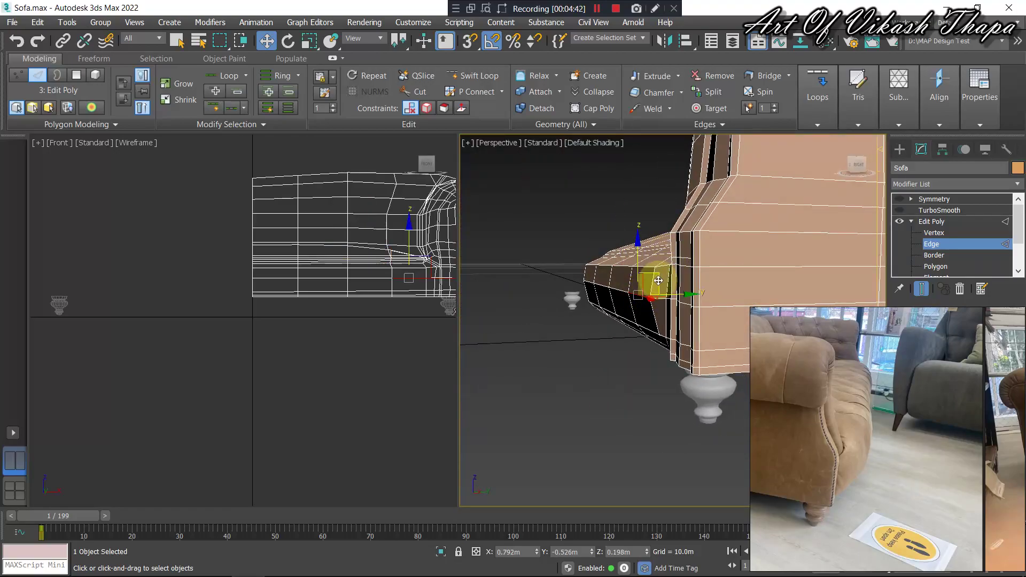
Select the long seat-front edge and shift it slightly.
{"action": "left_click", "coordinate": [588, 281]}
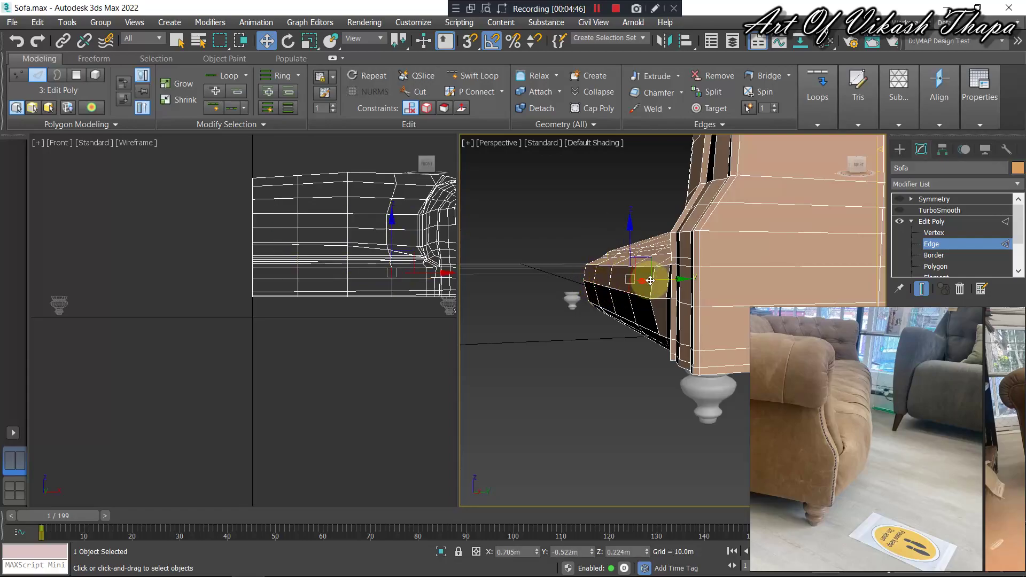
{"action": "left_click", "coordinate": [662, 283]}
{"action": "left_click_drag", "start_coordinate": [657, 288], "coordinate": [653, 287]}
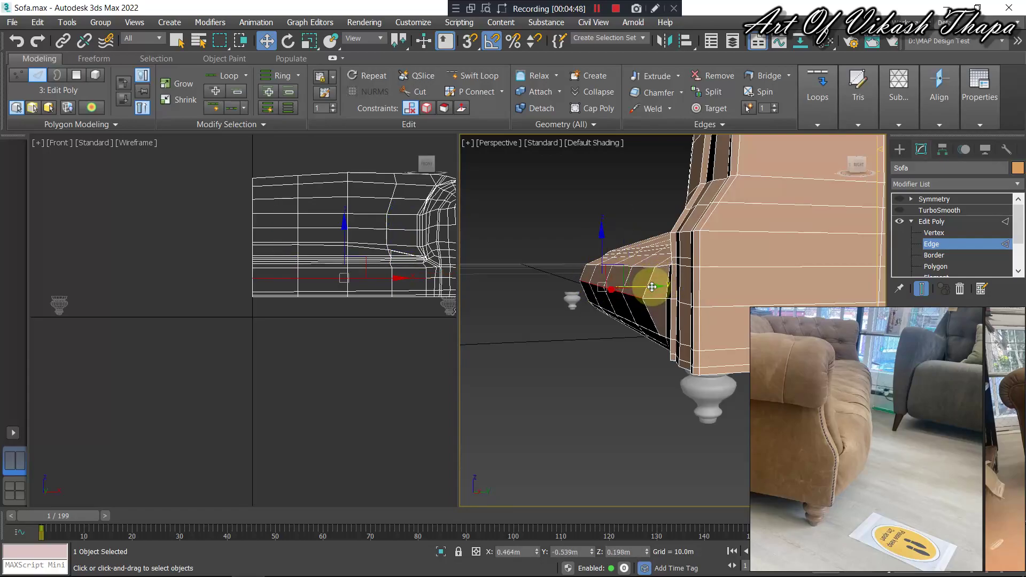
{"action": "mouse_move", "coordinate": [652, 287]}
{"action": "middle_mouse_down", "text": "alt"}
{"action": "mouse_move", "coordinate": [736, 290]}
{"action": "mouse_move", "coordinate": [540, 320]}
{"action": "mouse_move", "coordinate": [690, 315]}
{"action": "middle_mouse_up", "text": "alt"}
{"action": "middle_click_drag", "start_coordinate": [747, 303], "coordinate": [732, 257], "text": "alt"}
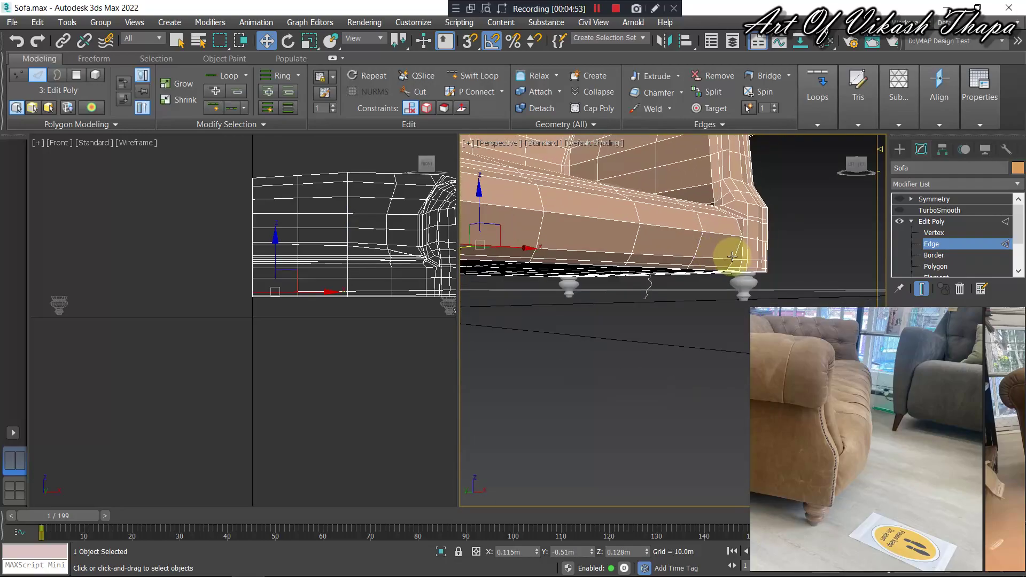
Nudge an edge on the seat base slightly outward, checking the underside and legs.
{"action": "left_click", "coordinate": [721, 257]}
{"action": "mouse_move", "coordinate": [632, 277]}
{"action": "middle_mouse_down", "text": "alt"}
{"action": "mouse_move", "coordinate": [618, 279]}
{"action": "mouse_move", "coordinate": [656, 253]}
{"action": "middle_mouse_up", "text": "alt"}
{"action": "left_click_drag", "start_coordinate": [665, 250], "coordinate": [663, 252]}
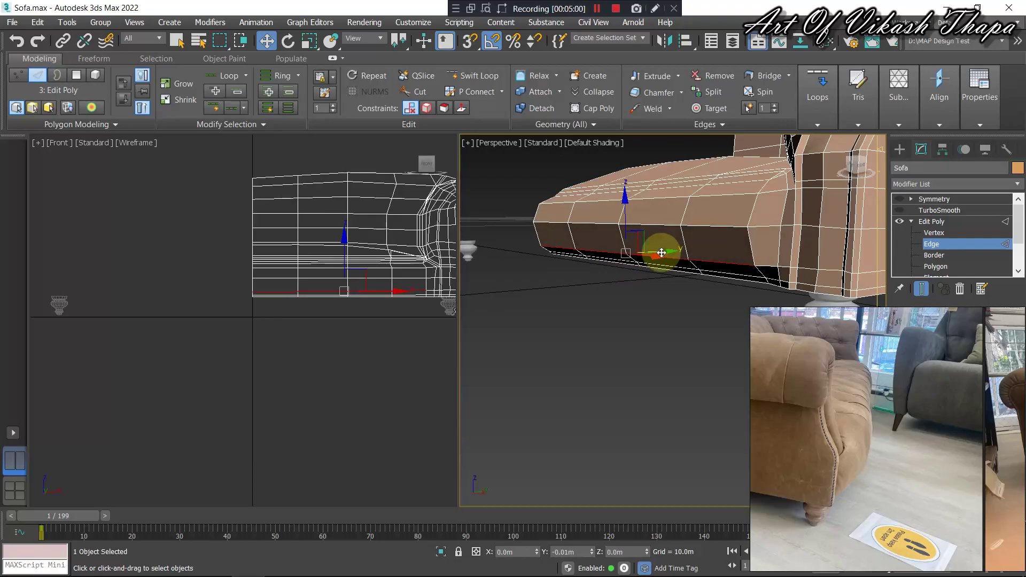
{"action": "mouse_move", "coordinate": [661, 252]}
{"action": "middle_mouse_down", "text": "alt"}
{"action": "mouse_move", "coordinate": [755, 271]}
{"action": "mouse_move", "coordinate": [687, 255]}
{"action": "middle_mouse_up", "text": "alt"}
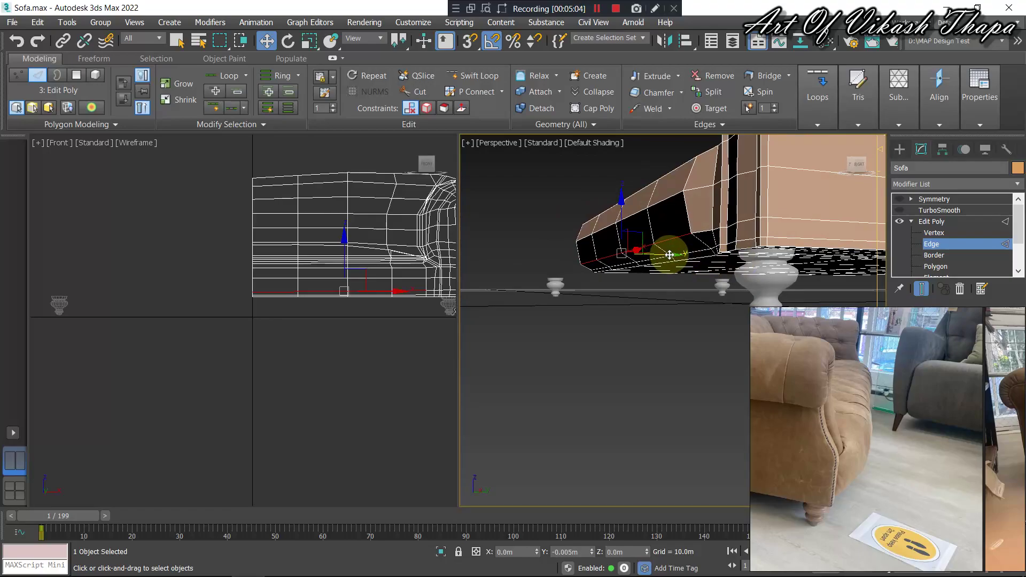
{"action": "mouse_move", "coordinate": [665, 253]}
{"action": "middle_mouse_down", "text": "alt"}
{"action": "mouse_move", "coordinate": [671, 270]}
{"action": "mouse_move", "coordinate": [677, 245]}
{"action": "middle_mouse_up", "text": "alt"}
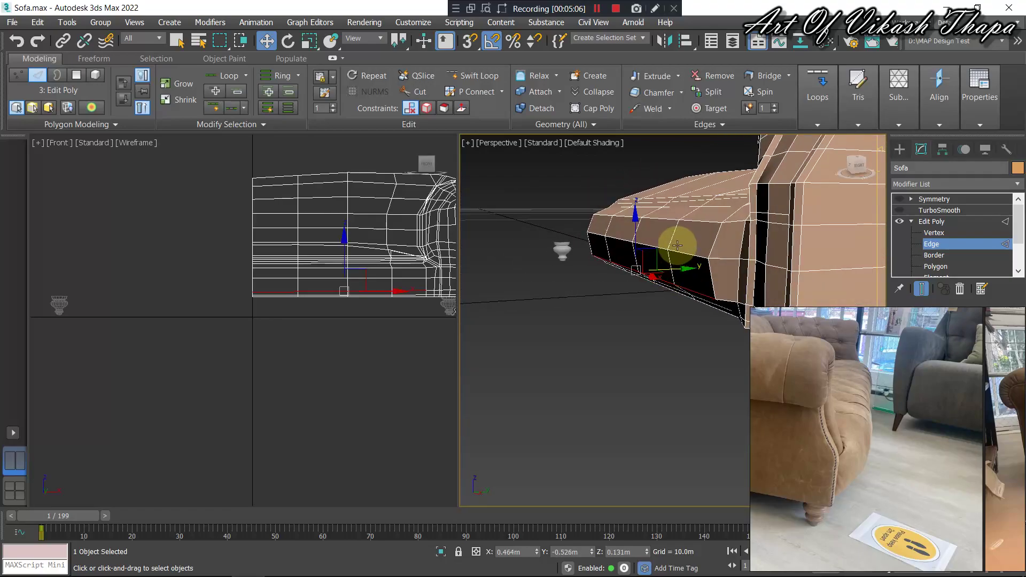
Shift the front lower base edge and the top front edge loop slightly.
{"action": "left_click", "coordinate": [596, 234]}
{"action": "left_click_drag", "start_coordinate": [676, 241], "coordinate": [674, 242]}
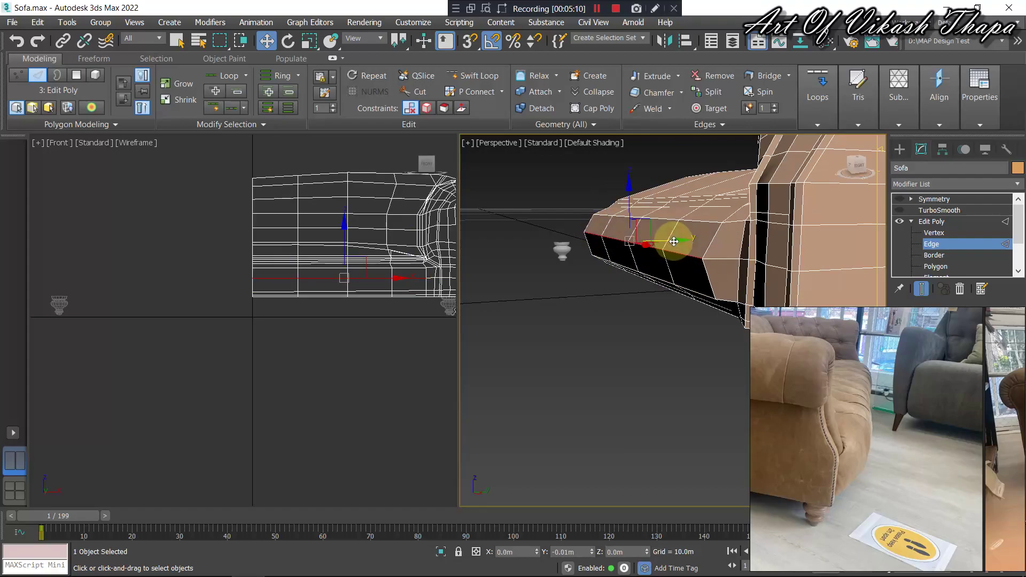
{"action": "double_click", "coordinate": [601, 214]}
{"action": "left_click_drag", "start_coordinate": [688, 217], "coordinate": [683, 218]}
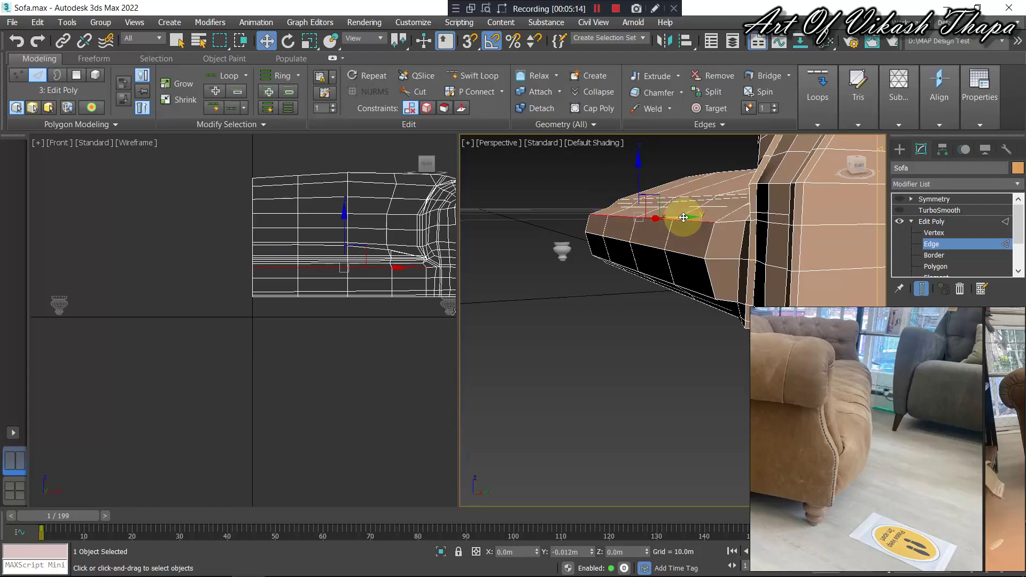
Slide the long front seat edge toward the front and slightly upward.
{"action": "mouse_move", "coordinate": [668, 252]}
{"action": "middle_mouse_down", "text": "alt"}
{"action": "mouse_move", "coordinate": [792, 263]}
{"action": "mouse_move", "coordinate": [762, 275]}
{"action": "mouse_move", "coordinate": [712, 273]}
{"action": "mouse_move", "coordinate": [660, 221]}
{"action": "mouse_move", "coordinate": [614, 217]}
{"action": "mouse_move", "coordinate": [590, 192]}
{"action": "mouse_move", "coordinate": [667, 225]}
{"action": "middle_mouse_up", "text": "alt"}
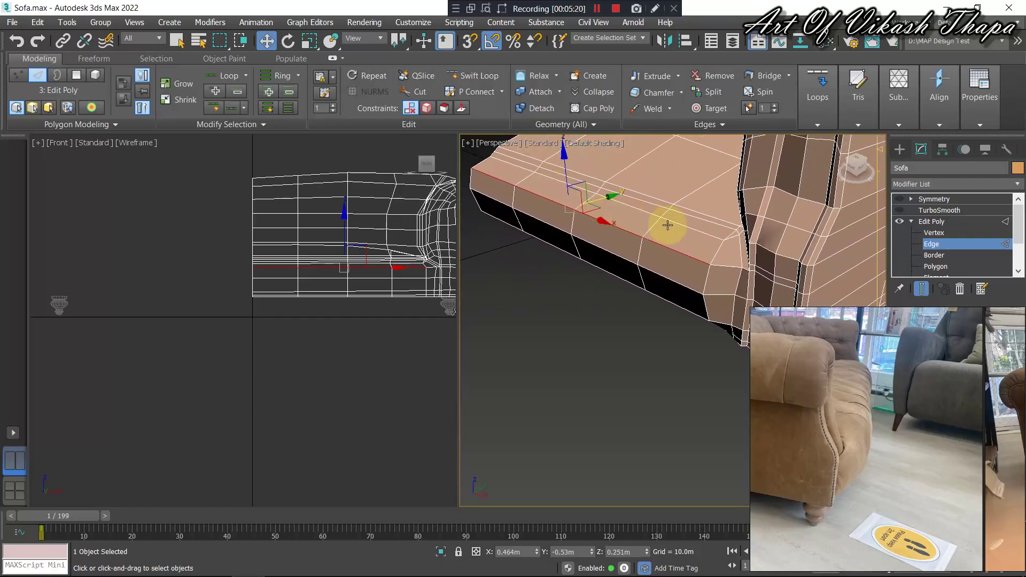
{"action": "left_click", "coordinate": [695, 231]}
{"action": "mouse_move", "coordinate": [555, 197]}
{"action": "middle_mouse_down"}
{"action": "mouse_move", "coordinate": [561, 218]}
{"action": "mouse_move", "coordinate": [645, 297]}
{"action": "middle_mouse_up"}
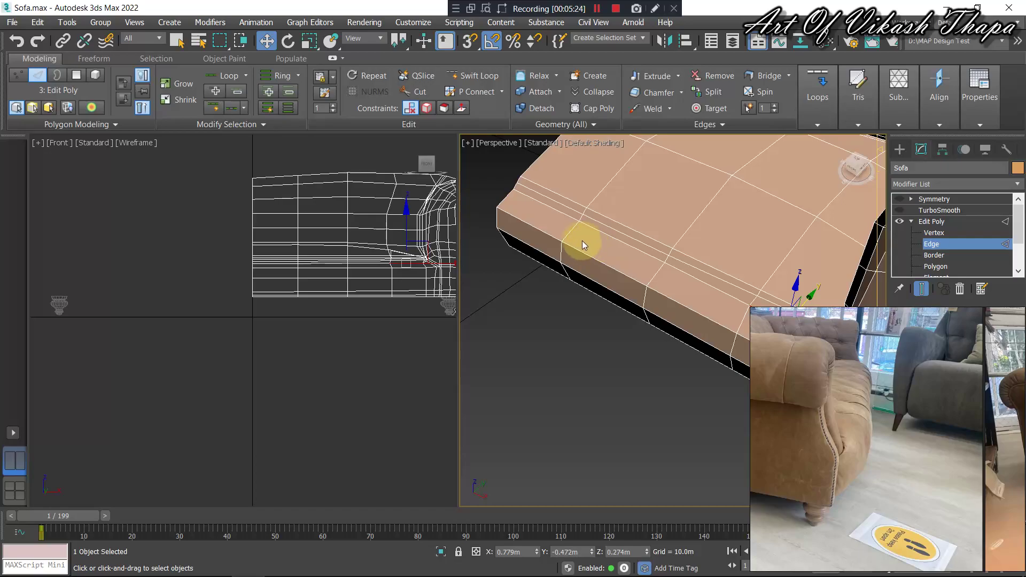
{"action": "left_click", "coordinate": [546, 204]}
{"action": "scroll", "coordinate": [560, 245], "scroll_direction": "down", "scroll_amount": 3}
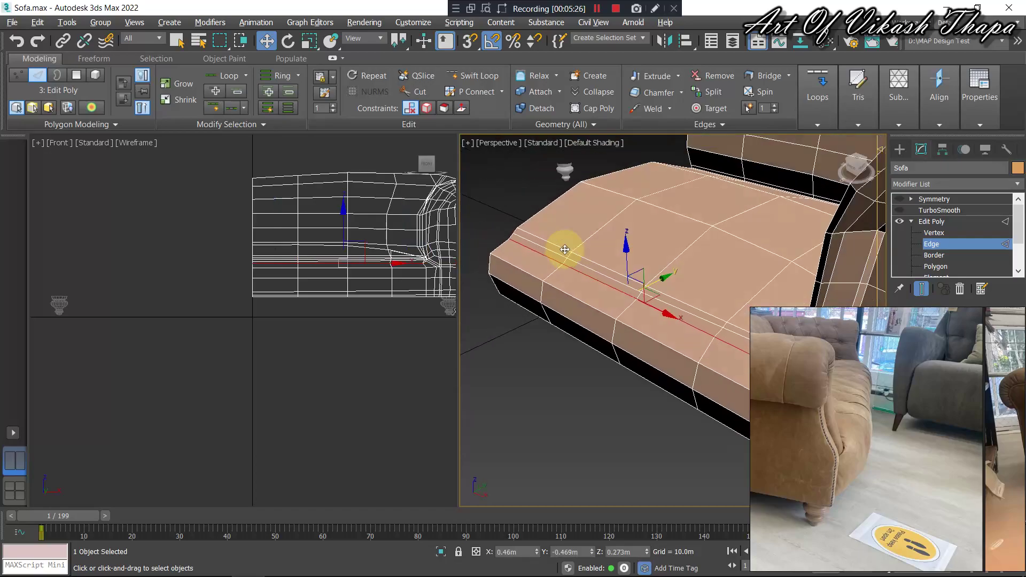
{"action": "mouse_move", "coordinate": [561, 246]}
{"action": "middle_mouse_down", "text": "alt"}
{"action": "mouse_move", "coordinate": [540, 236]}
{"action": "mouse_move", "coordinate": [676, 290]}
{"action": "middle_mouse_up", "text": "alt"}
{"action": "left_click_drag", "start_coordinate": [650, 281], "coordinate": [632, 278]}
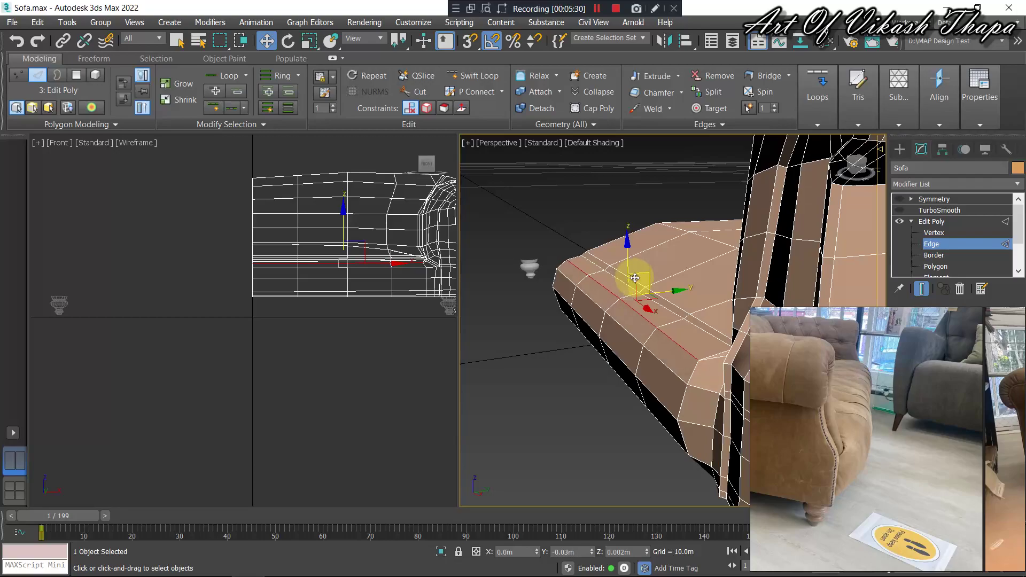
{"action": "left_click_drag", "start_coordinate": [636, 275], "coordinate": [634, 273]}
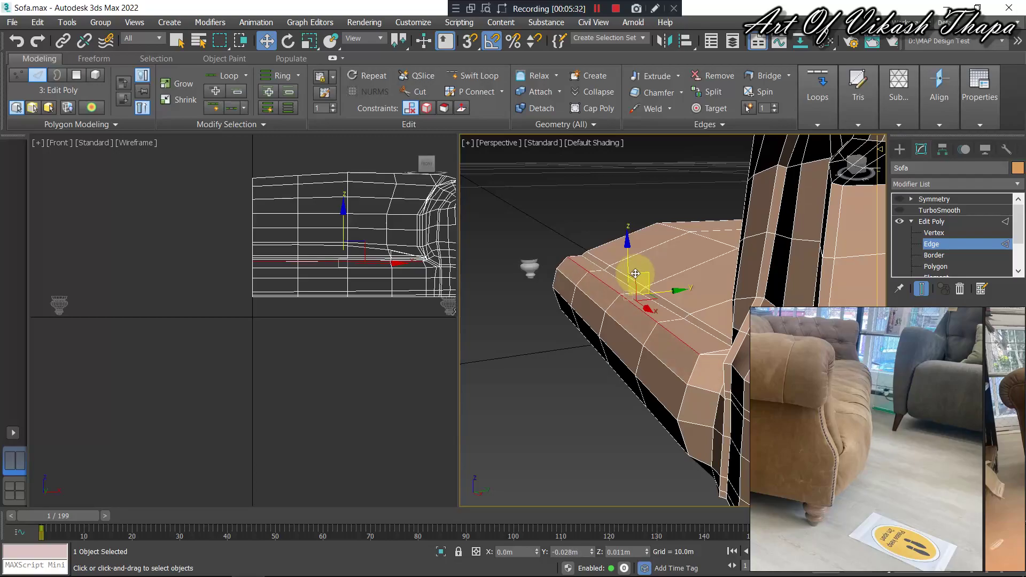
{"action": "mouse_move", "coordinate": [610, 284]}
{"action": "middle_mouse_down", "text": "alt"}
{"action": "mouse_move", "coordinate": [714, 293]}
{"action": "mouse_move", "coordinate": [688, 307]}
{"action": "mouse_move", "coordinate": [648, 279]}
{"action": "mouse_move", "coordinate": [694, 294]}
{"action": "mouse_move", "coordinate": [618, 261]}
{"action": "mouse_move", "coordinate": [613, 247]}
{"action": "middle_mouse_up", "text": "alt"}
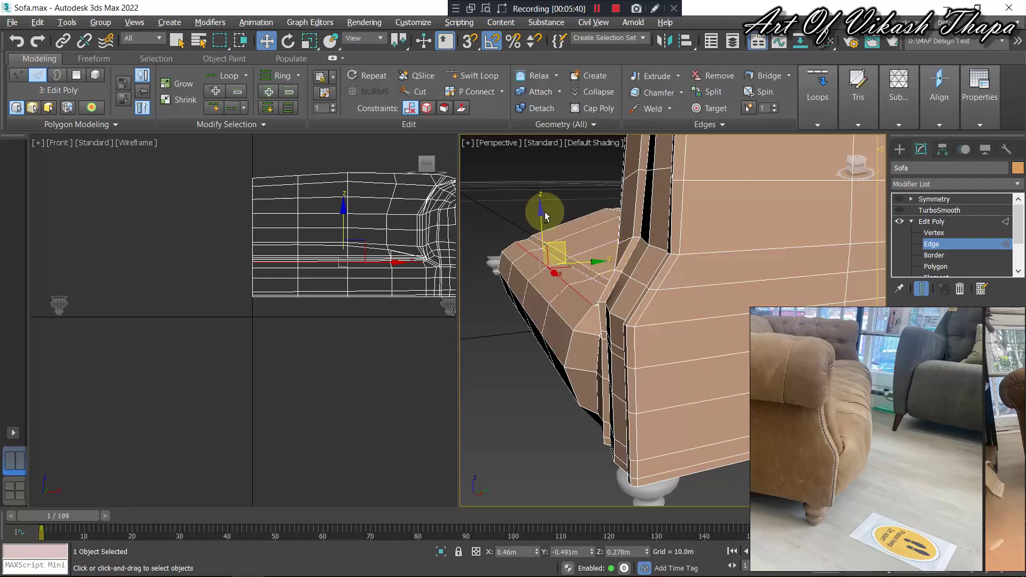
Slide a seat edge near the corner leftward, viewing the seat from above.
{"action": "middle_click_drag", "start_coordinate": [544, 212], "coordinate": [587, 239], "text": "alt"}
{"action": "middle_click_drag", "start_coordinate": [664, 306], "coordinate": [543, 225], "text": "alt"}
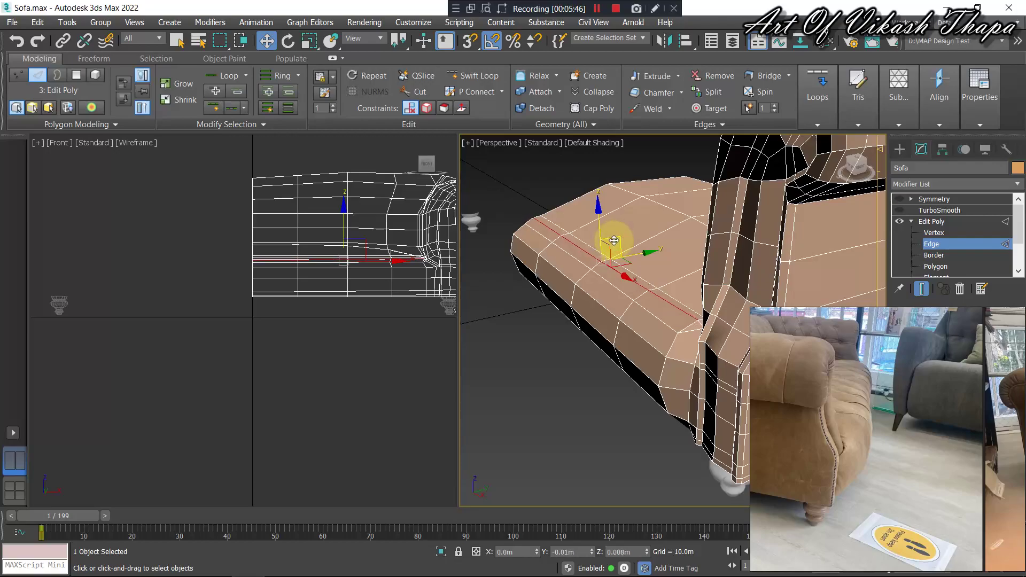
{"action": "mouse_move", "coordinate": [607, 277]}
{"action": "middle_mouse_down", "text": "alt"}
{"action": "mouse_move", "coordinate": [634, 293]}
{"action": "mouse_move", "coordinate": [694, 294]}
{"action": "mouse_move", "coordinate": [712, 234]}
{"action": "middle_mouse_up", "text": "alt"}
{"action": "mouse_move", "coordinate": [579, 256]}
{"action": "middle_mouse_down", "text": "alt"}
{"action": "mouse_move", "coordinate": [737, 229]}
{"action": "mouse_move", "coordinate": [636, 256]}
{"action": "mouse_move", "coordinate": [724, 257]}
{"action": "middle_mouse_up", "text": "alt"}
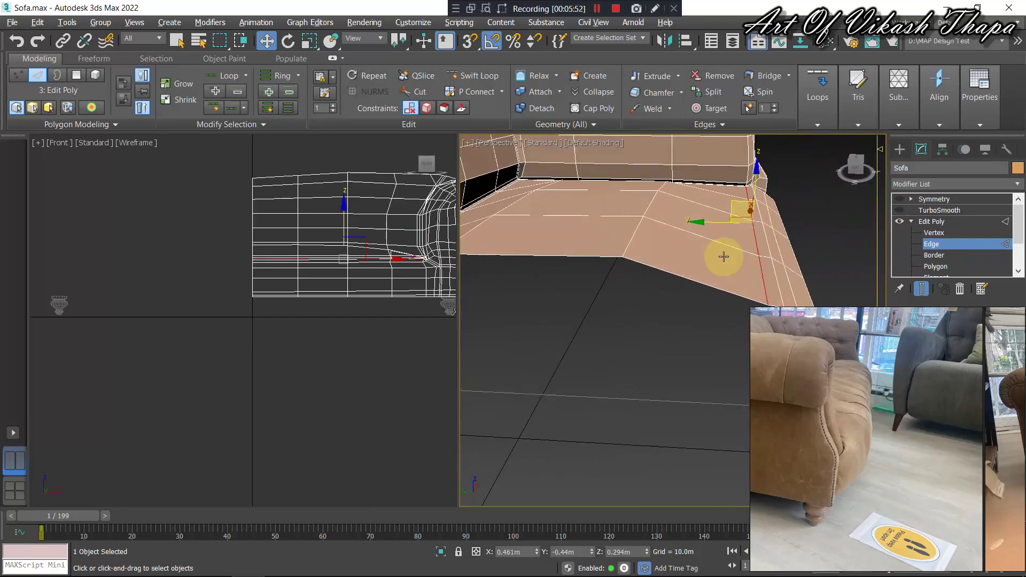
{"action": "left_click_drag", "start_coordinate": [720, 199], "coordinate": [714, 209]}
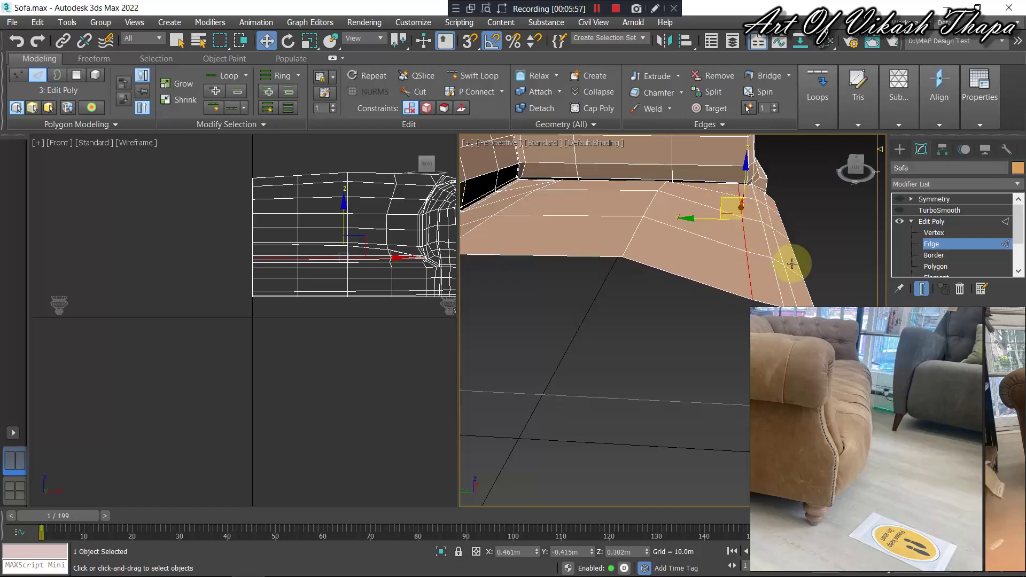
{"action": "mouse_move", "coordinate": [789, 256]}
{"action": "middle_mouse_down", "text": "alt"}
{"action": "mouse_move", "coordinate": [650, 263]}
{"action": "mouse_move", "coordinate": [646, 226]}
{"action": "mouse_move", "coordinate": [634, 233]}
{"action": "mouse_move", "coordinate": [646, 242]}
{"action": "mouse_move", "coordinate": [689, 246]}
{"action": "mouse_move", "coordinate": [694, 228]}
{"action": "mouse_move", "coordinate": [684, 236]}
{"action": "mouse_move", "coordinate": [739, 248]}
{"action": "mouse_move", "coordinate": [681, 228]}
{"action": "mouse_move", "coordinate": [682, 243]}
{"action": "mouse_move", "coordinate": [693, 230]}
{"action": "mouse_move", "coordinate": [691, 238]}
{"action": "mouse_move", "coordinate": [600, 259]}
{"action": "mouse_move", "coordinate": [664, 258]}
{"action": "mouse_move", "coordinate": [648, 247]}
{"action": "middle_mouse_up", "text": "alt"}
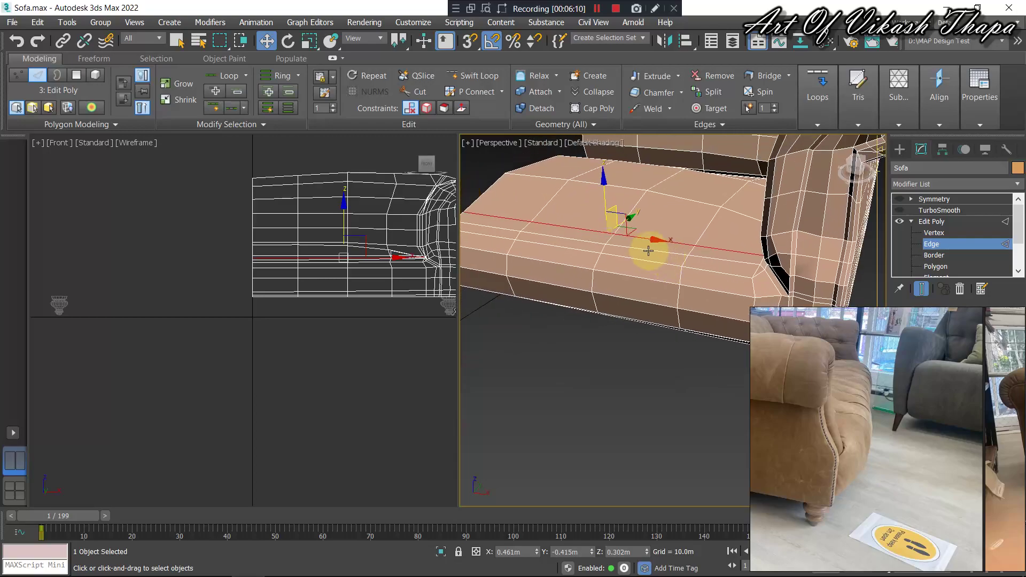
Select several edges along the seat and check the sofa side and leg.
{"action": "left_click", "coordinate": [599, 250]}
{"action": "left_click", "coordinate": [517, 228]}
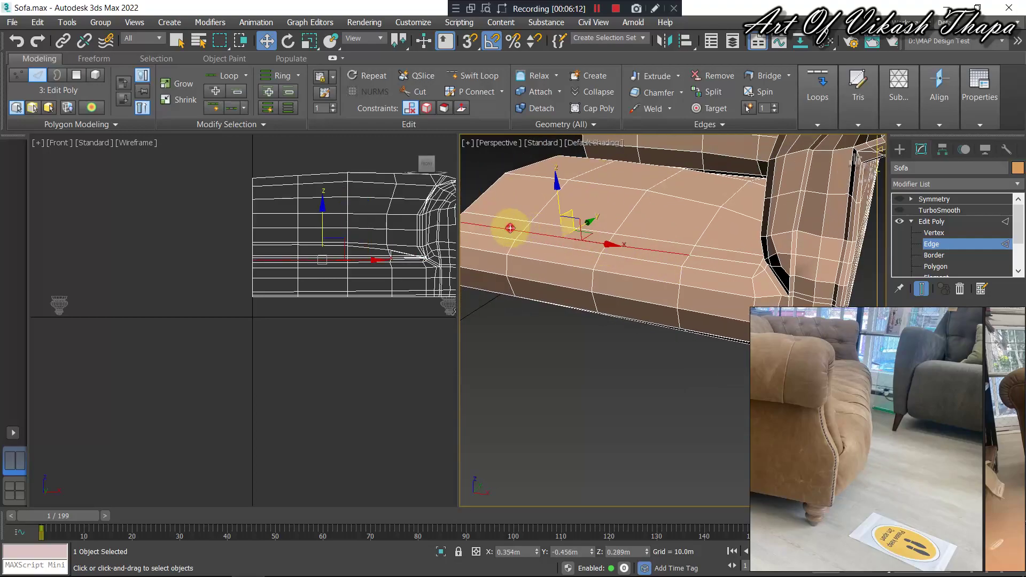
{"action": "left_click", "coordinate": [581, 229]}
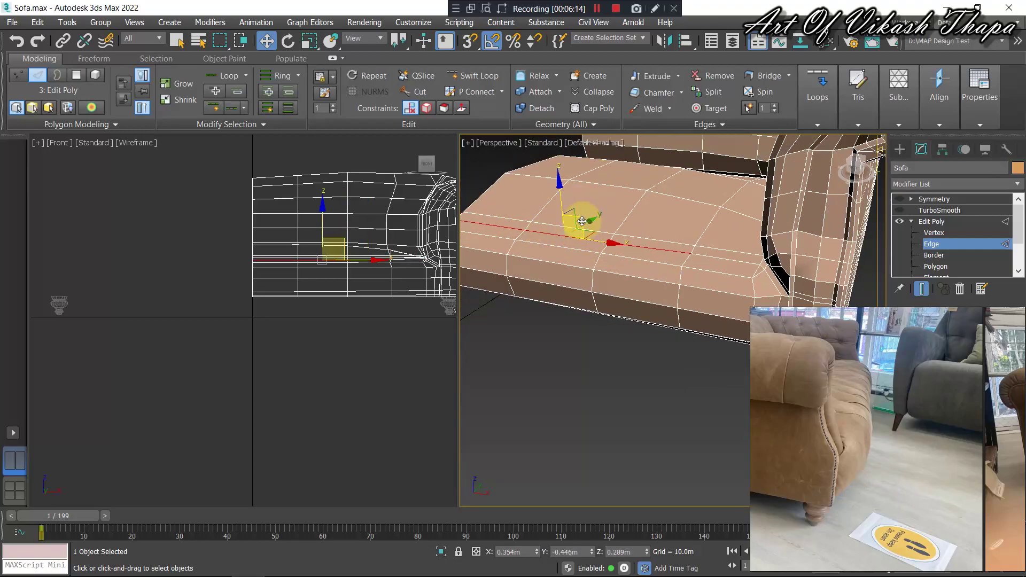
{"action": "mouse_move", "coordinate": [581, 220]}
{"action": "middle_mouse_down", "text": "alt"}
{"action": "mouse_move", "coordinate": [533, 222]}
{"action": "mouse_move", "coordinate": [556, 219]}
{"action": "middle_mouse_up", "text": "alt"}
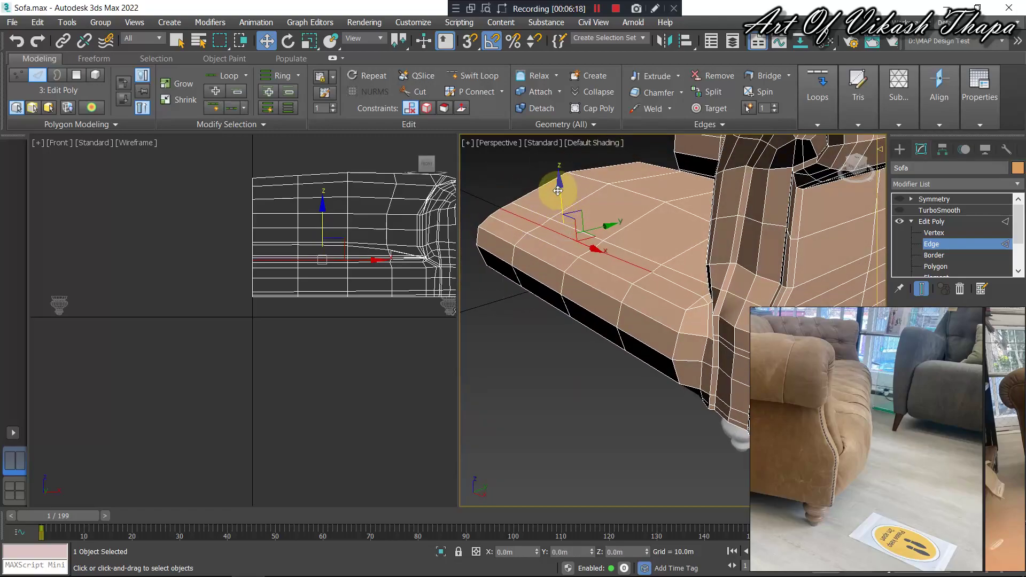
{"action": "mouse_move", "coordinate": [600, 239]}
{"action": "middle_mouse_down", "text": "alt"}
{"action": "mouse_move", "coordinate": [607, 245]}
{"action": "mouse_move", "coordinate": [600, 238]}
{"action": "middle_mouse_up", "text": "alt"}
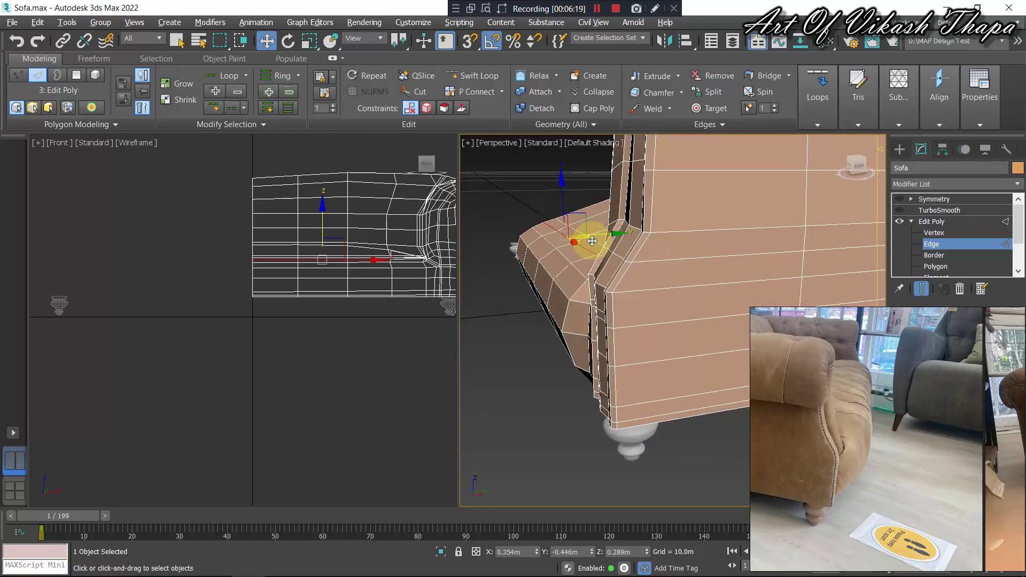
{"action": "right_click", "coordinate": [519, 210]}
Go to the Symmetry modifier, enable TurboSmooth and Symmetry display, and frame the sofa.
{"action": "left_click", "coordinate": [526, 217]}
{"action": "key", "text": "Page_Up"}
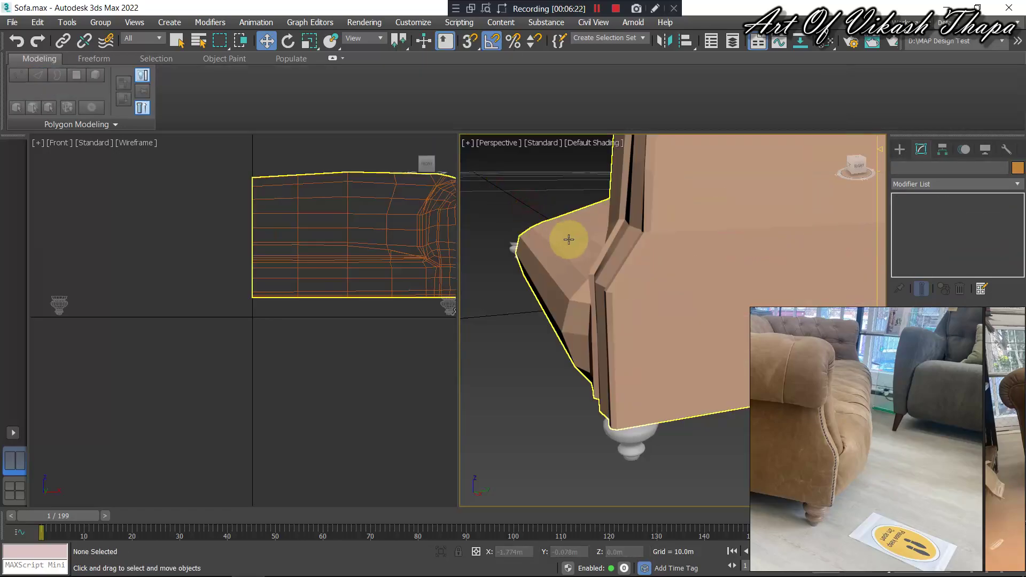
{"action": "key", "text": "Page_Up"}
{"action": "left_click", "coordinate": [899, 210]}
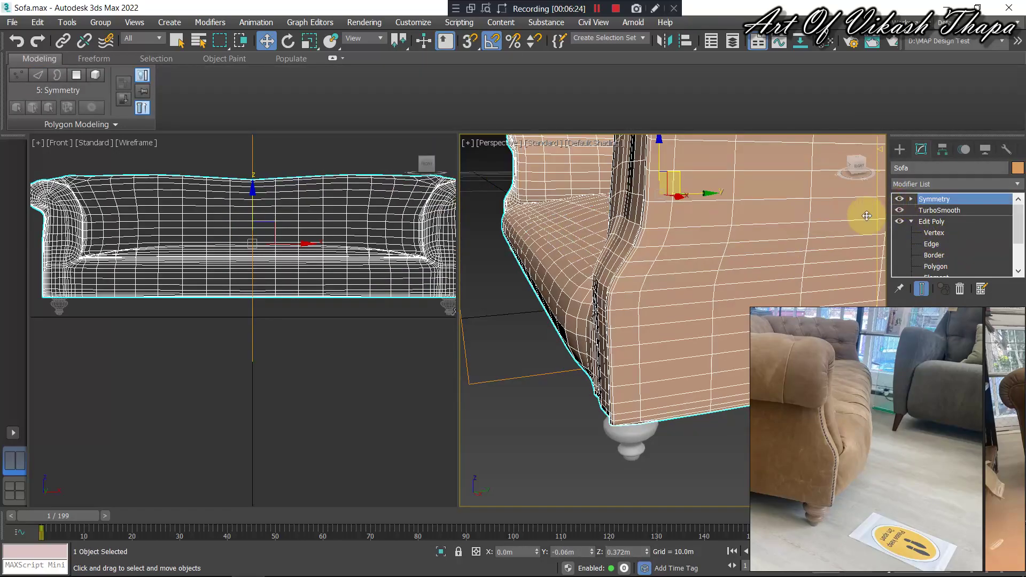
{"action": "key", "text": "z"}
{"action": "mouse_move", "coordinate": [615, 229]}
{"action": "middle_mouse_down", "text": "alt"}
{"action": "mouse_move", "coordinate": [708, 254]}
{"action": "mouse_move", "coordinate": [669, 249]}
{"action": "mouse_move", "coordinate": [689, 305]}
{"action": "middle_mouse_up", "text": "alt"}
Deselect and orbit around the full smoothed sofa, then reselect it.
{"action": "left_click", "coordinate": [709, 307]}
{"action": "scroll", "coordinate": [687, 257], "scroll_direction": "up", "scroll_amount": 5}
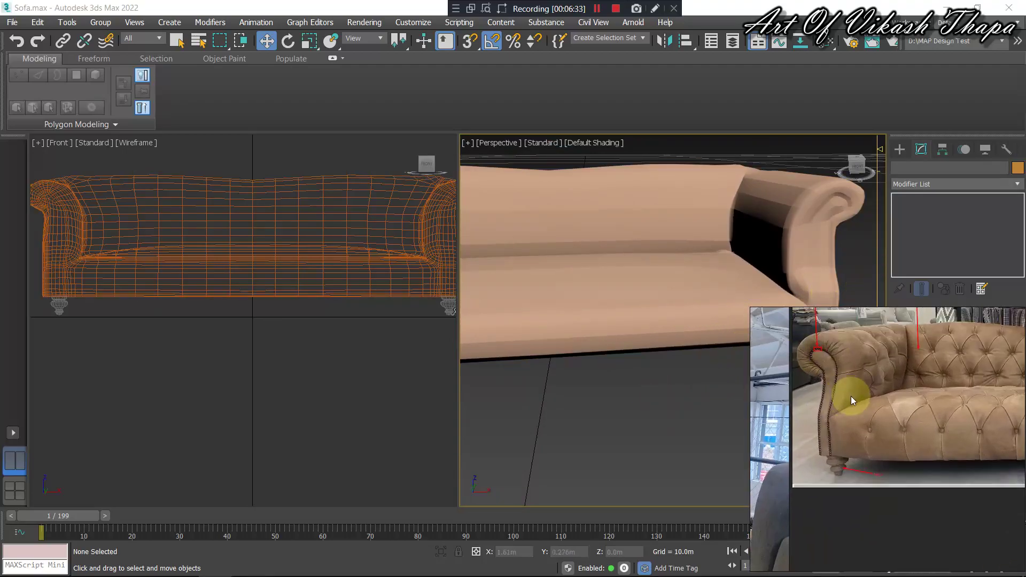
{"action": "middle_click_drag", "start_coordinate": [629, 290], "coordinate": [565, 295]}
{"action": "scroll", "coordinate": [601, 307], "scroll_direction": "down", "scroll_amount": 3}
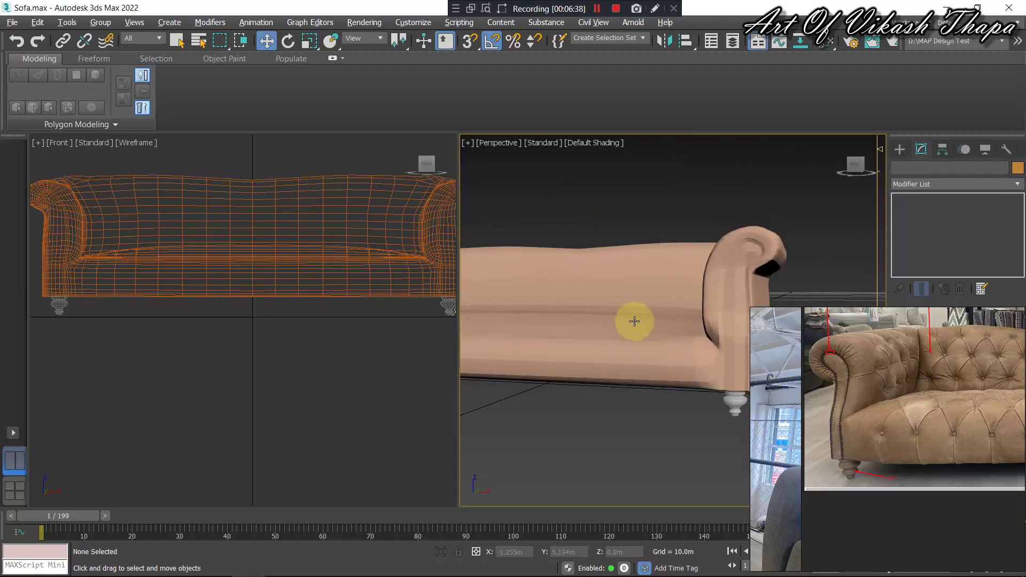
{"action": "middle_click_drag", "start_coordinate": [632, 320], "coordinate": [590, 334], "text": "alt"}
{"action": "middle_click_drag", "start_coordinate": [613, 310], "coordinate": [591, 309], "text": "alt"}
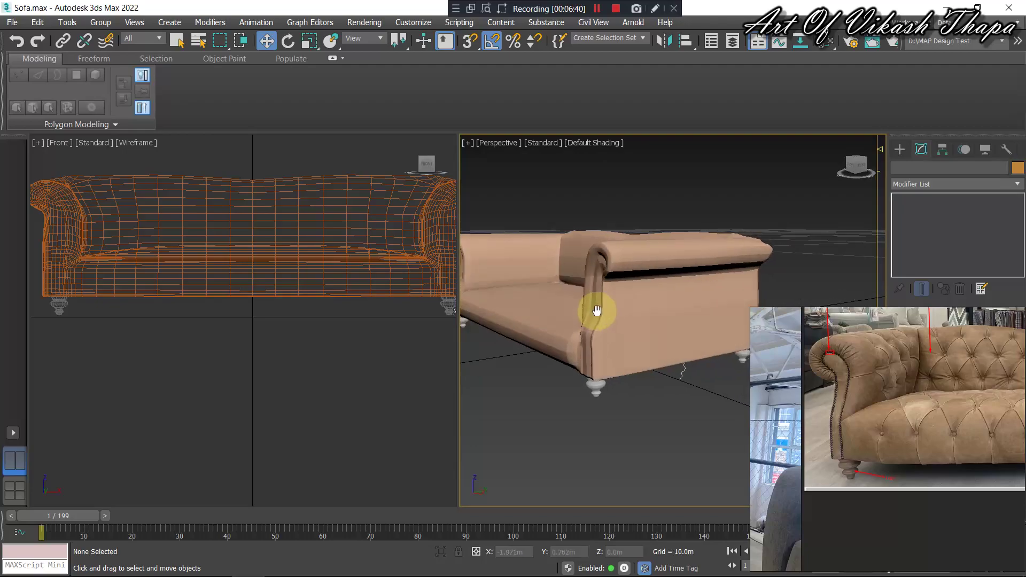
{"action": "scroll", "coordinate": [949, 428], "scroll_direction": "down", "scroll_amount": 3}
{"action": "scroll", "coordinate": [869, 399], "scroll_direction": "up", "scroll_amount": 2}
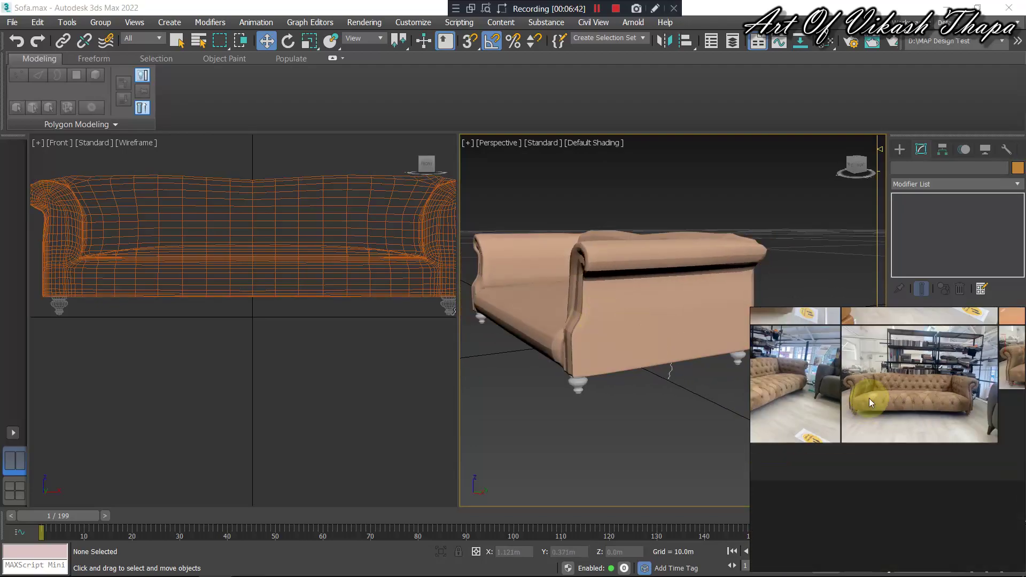
{"action": "scroll", "coordinate": [957, 393], "scroll_direction": "up", "scroll_amount": 2}
{"action": "scroll", "coordinate": [909, 400], "scroll_direction": "up", "scroll_amount": 2}
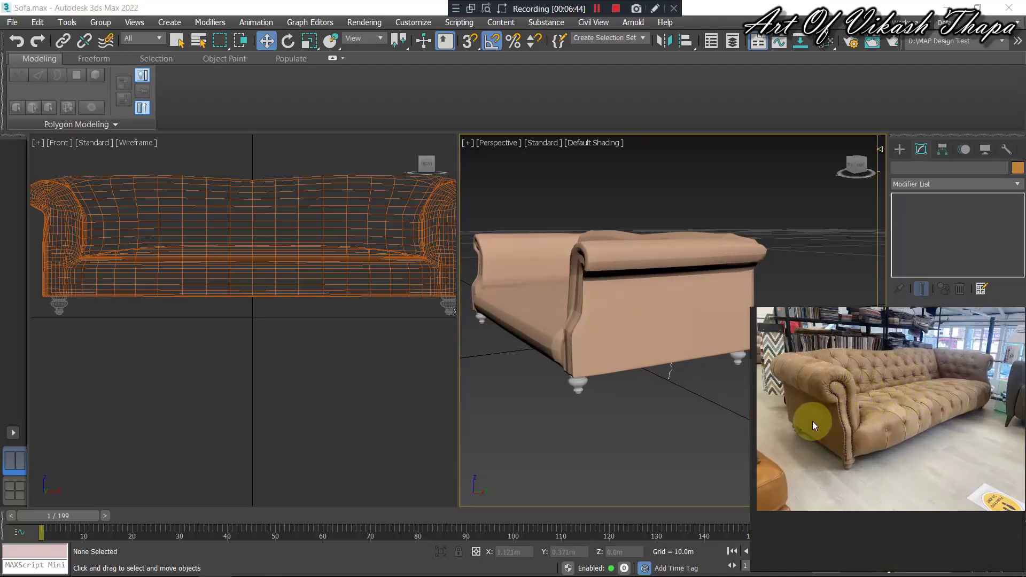
{"action": "mouse_move", "coordinate": [600, 346]}
{"action": "middle_mouse_down", "text": "alt"}
{"action": "mouse_move", "coordinate": [540, 323]}
{"action": "mouse_move", "coordinate": [572, 343]}
{"action": "mouse_move", "coordinate": [569, 332]}
{"action": "middle_mouse_up", "text": "alt"}
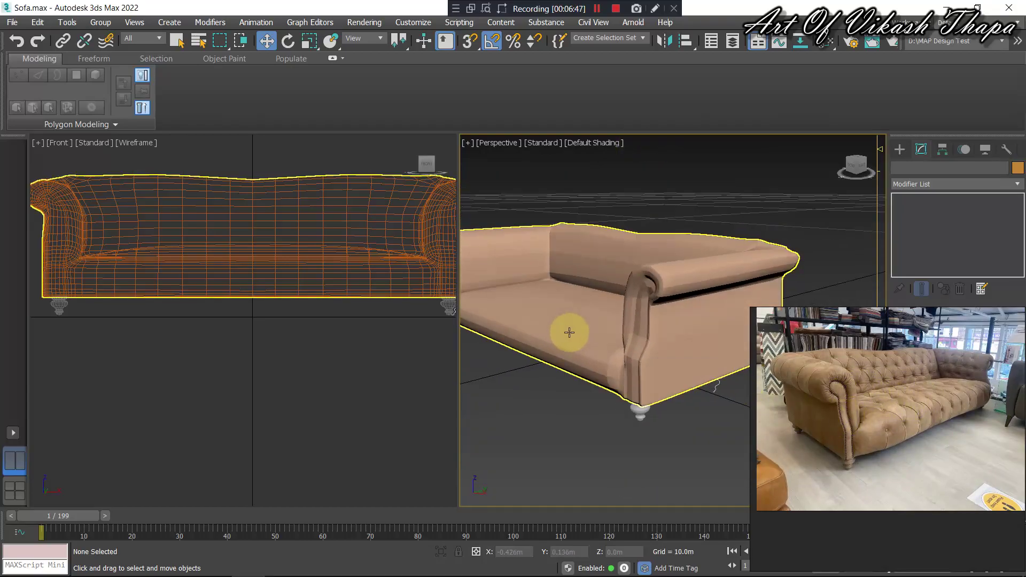
{"action": "left_click", "coordinate": [586, 336]}
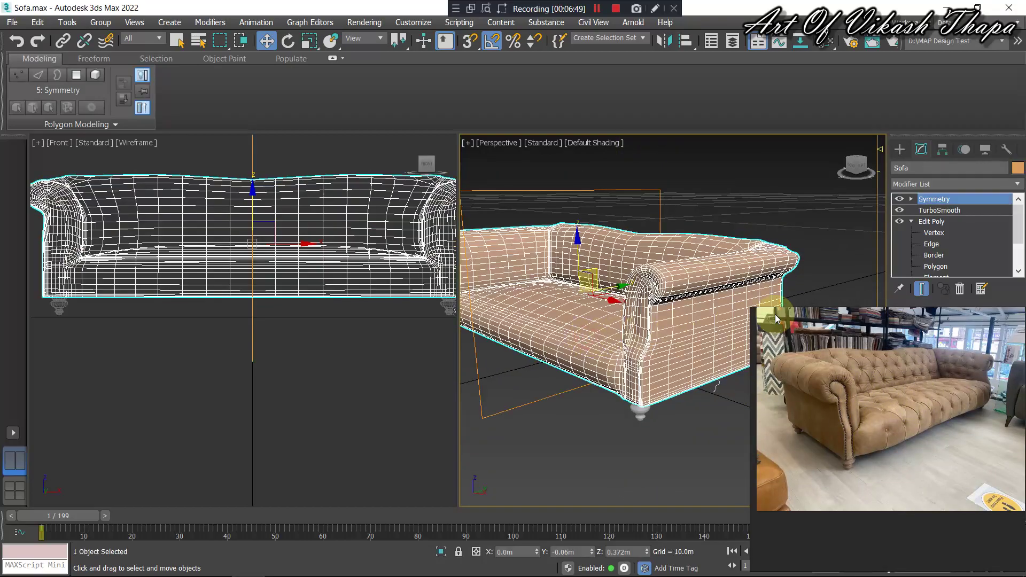
Turn off TurboSmooth and Symmetry display and orbit to face the half sofa's arm.
{"action": "left_click", "coordinate": [899, 210]}
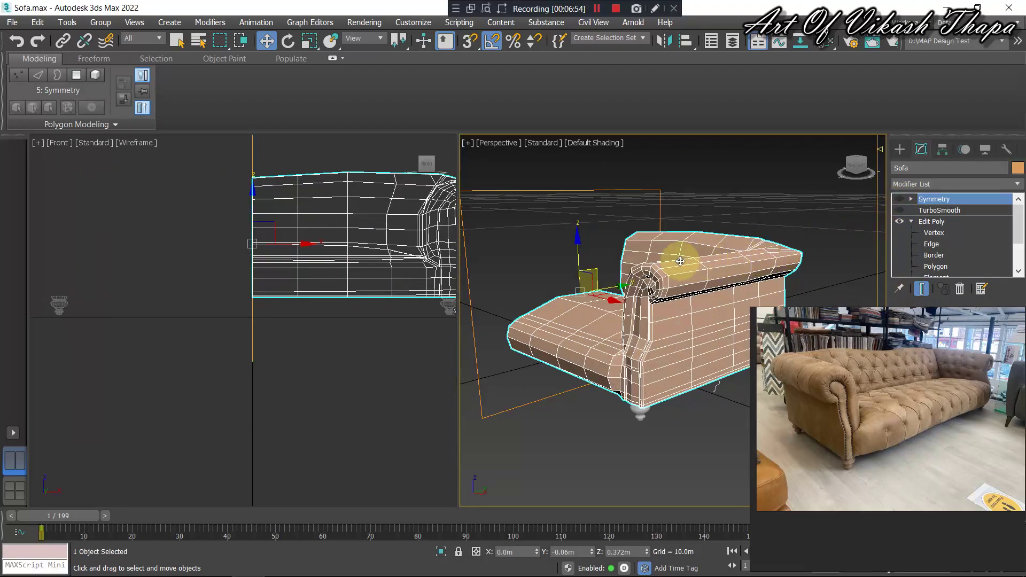
{"action": "mouse_move", "coordinate": [733, 286]}
{"action": "middle_mouse_down", "text": "alt"}
{"action": "mouse_move", "coordinate": [662, 279]}
{"action": "mouse_move", "coordinate": [675, 284]}
{"action": "middle_mouse_up", "text": "alt"}
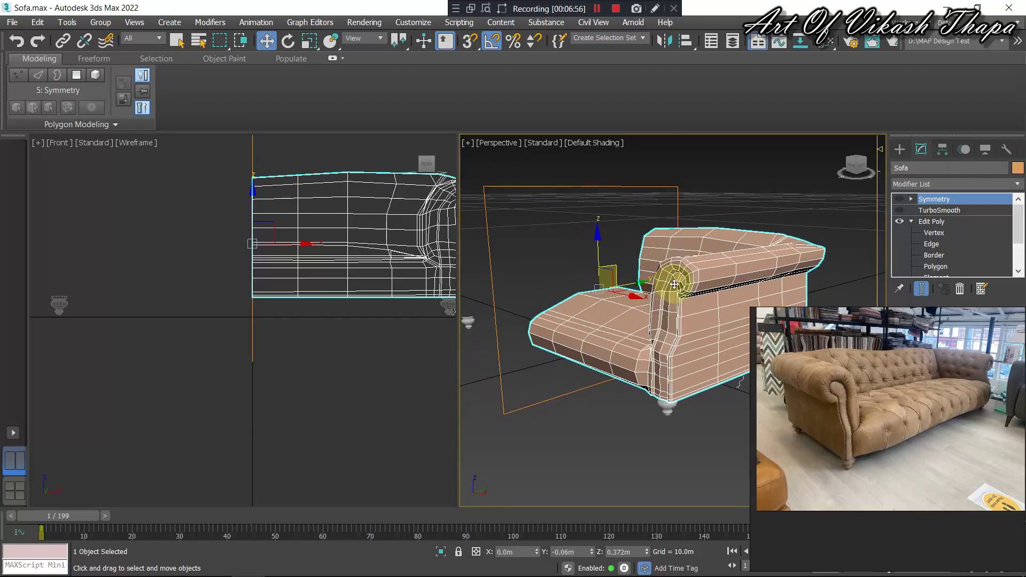
{"action": "mouse_move", "coordinate": [622, 309]}
{"action": "middle_mouse_down", "text": "alt"}
{"action": "mouse_move", "coordinate": [656, 295]}
{"action": "mouse_move", "coordinate": [615, 296]}
{"action": "middle_mouse_up", "text": "alt"}
{"action": "scroll", "coordinate": [617, 295], "scroll_direction": "up", "scroll_amount": 3}
{"action": "middle_click_drag", "start_coordinate": [675, 321], "coordinate": [666, 301], "text": "alt"}
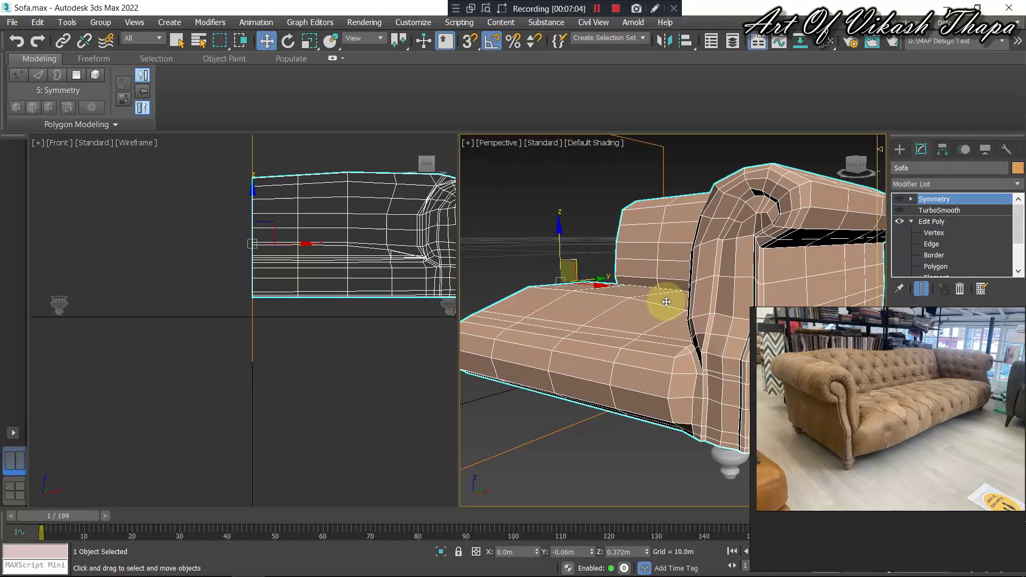
{"action": "middle_click_drag", "start_coordinate": [664, 326], "coordinate": [639, 306], "text": "alt"}
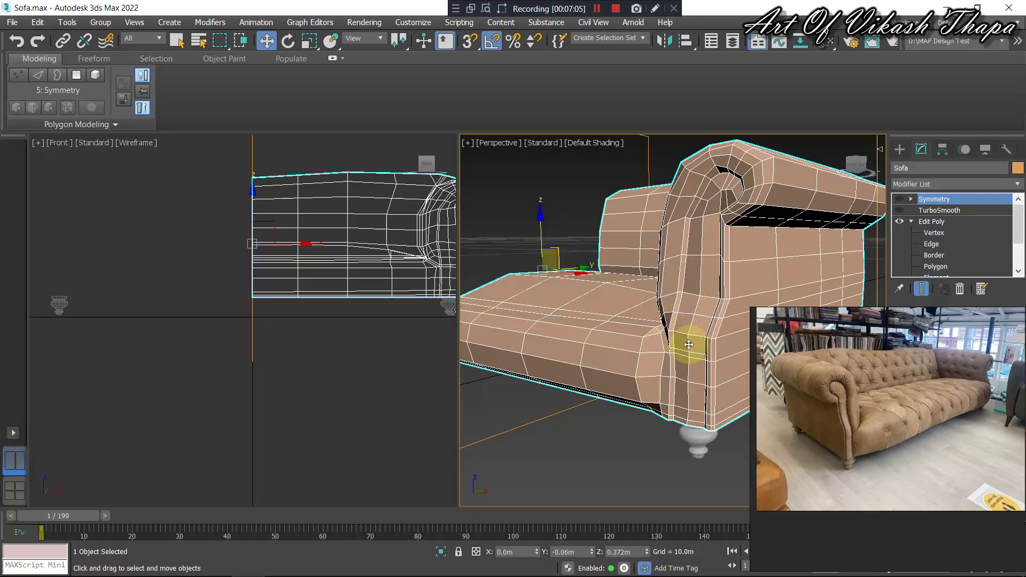
{"action": "scroll", "coordinate": [689, 345], "scroll_direction": "up", "scroll_amount": 2}
{"action": "scroll", "coordinate": [641, 347], "scroll_direction": "up", "scroll_amount": 2}
In Edge mode, move the arm-corner edge by 0.015m.
{"action": "left_click", "coordinate": [938, 232]}
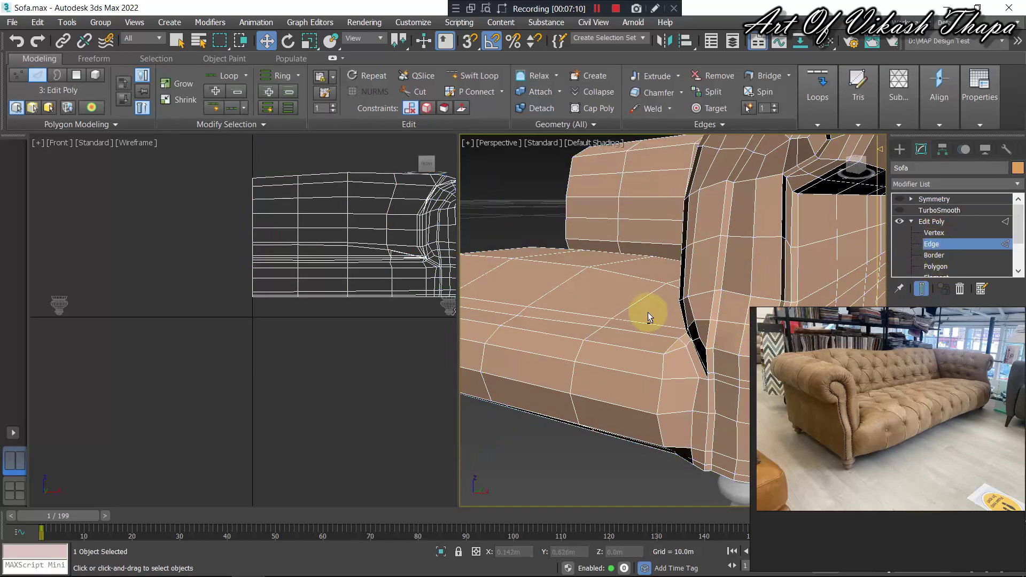
{"action": "mouse_move", "coordinate": [647, 313]}
{"action": "middle_mouse_down", "text": "alt"}
{"action": "mouse_move", "coordinate": [592, 251]}
{"action": "mouse_move", "coordinate": [600, 259]}
{"action": "middle_mouse_up", "text": "alt"}
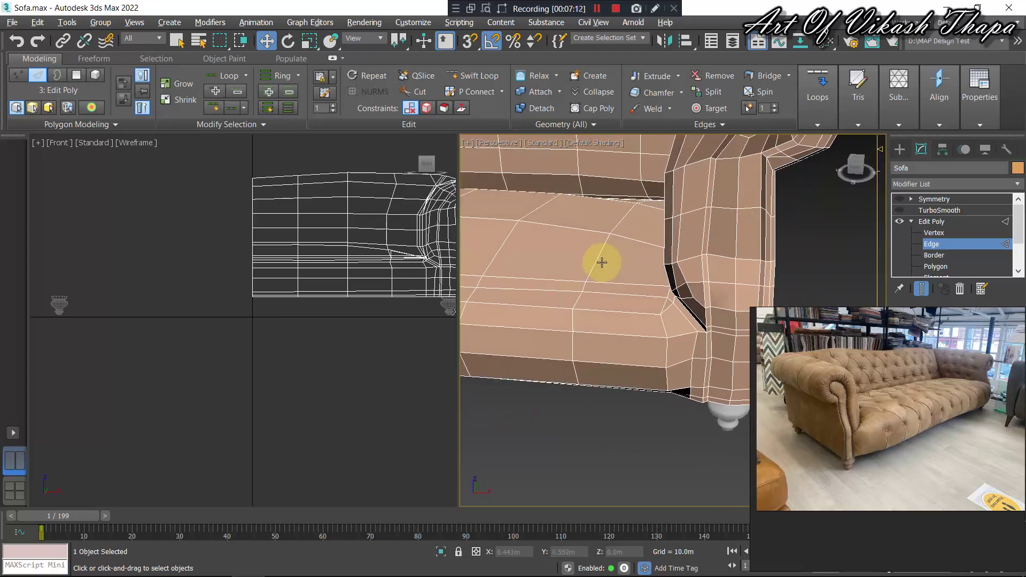
{"action": "left_click", "coordinate": [661, 324]}
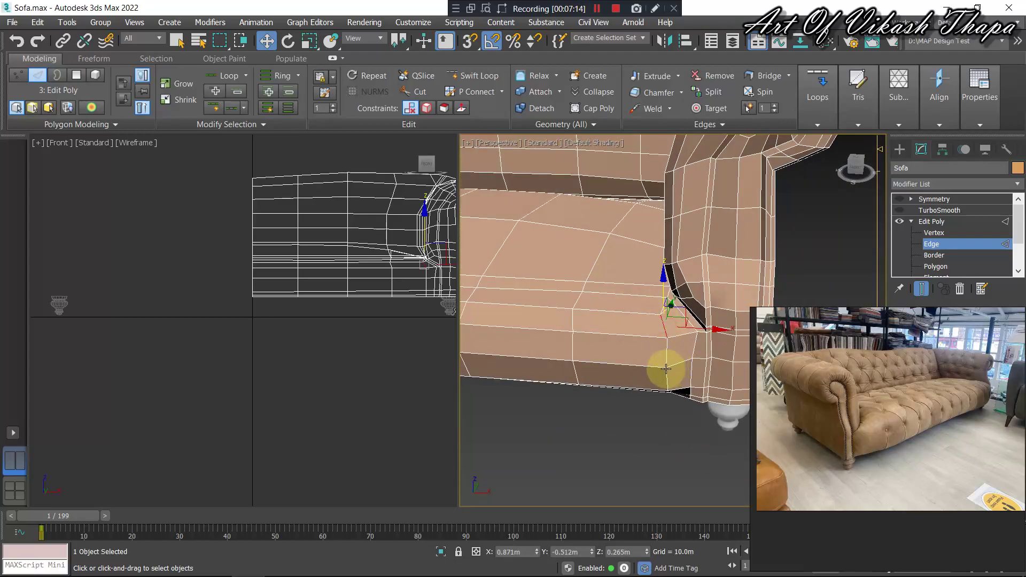
{"action": "left_click", "coordinate": [669, 377]}
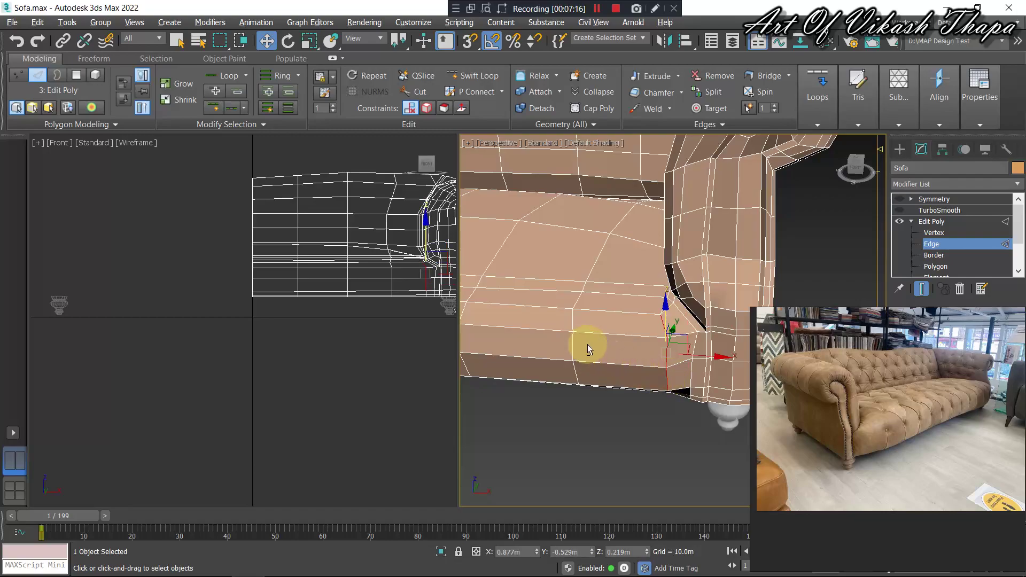
{"action": "middle_click_drag", "start_coordinate": [592, 348], "coordinate": [652, 382], "text": "alt"}
{"action": "left_click", "coordinate": [648, 335]}
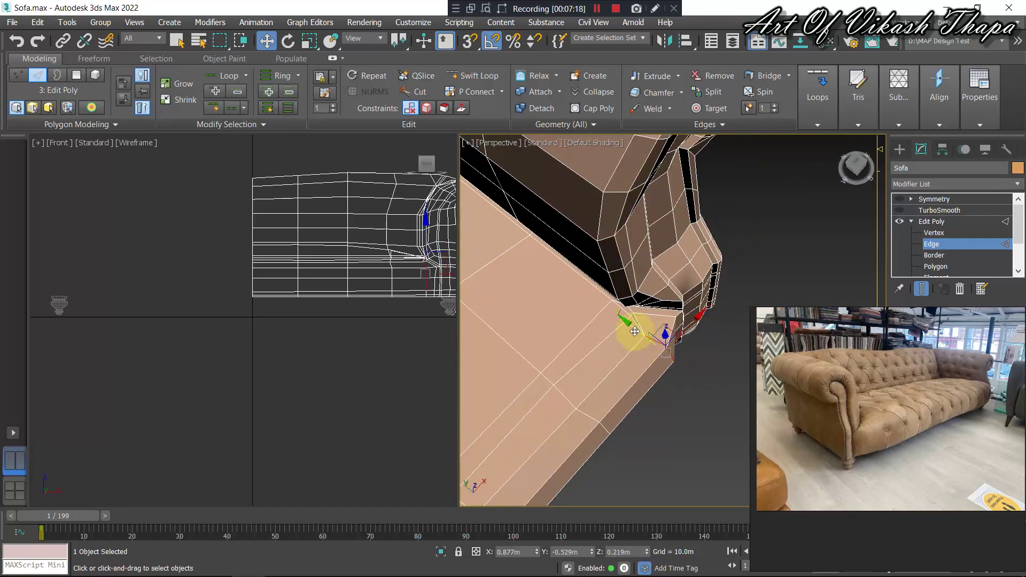
{"action": "left_click_drag", "start_coordinate": [627, 324], "coordinate": [618, 321]}
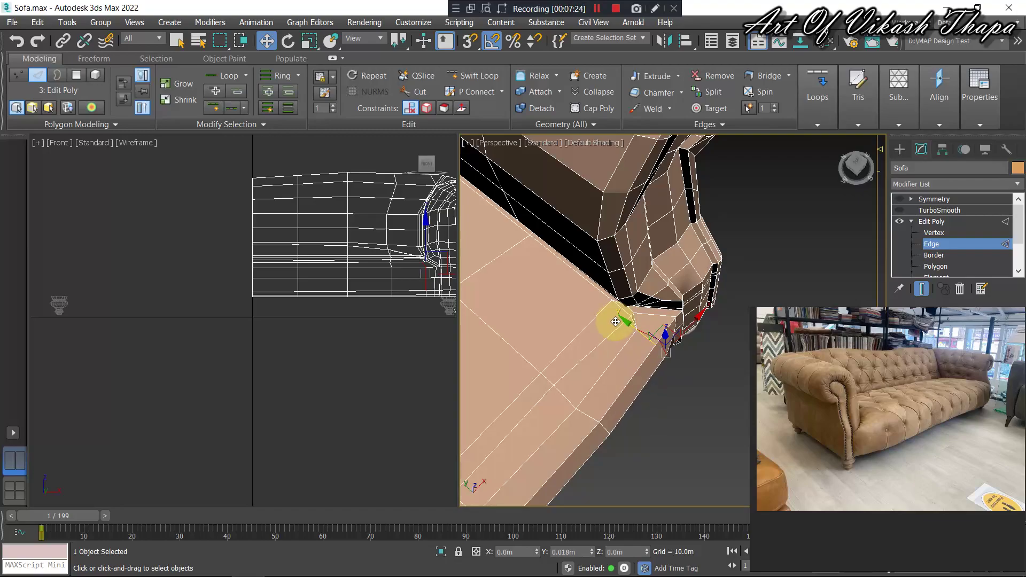
Re-enable TurboSmooth and Symmetry and view the whole sofa.
{"action": "mouse_move", "coordinate": [623, 385]}
{"action": "middle_mouse_down", "text": "alt"}
{"action": "mouse_move", "coordinate": [522, 320]}
{"action": "mouse_move", "coordinate": [519, 328]}
{"action": "middle_mouse_up", "text": "alt"}
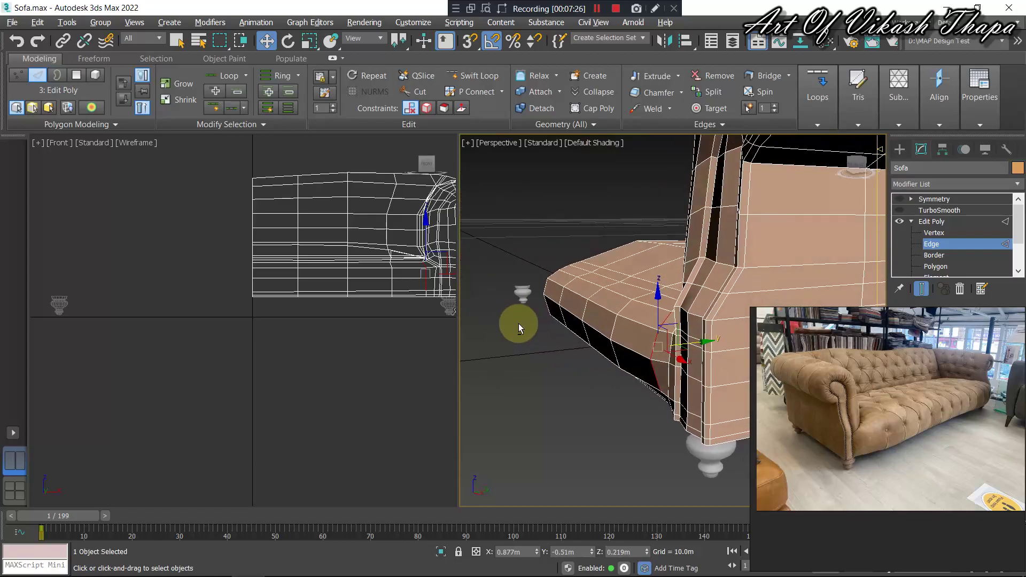
{"action": "left_click", "coordinate": [899, 210]}
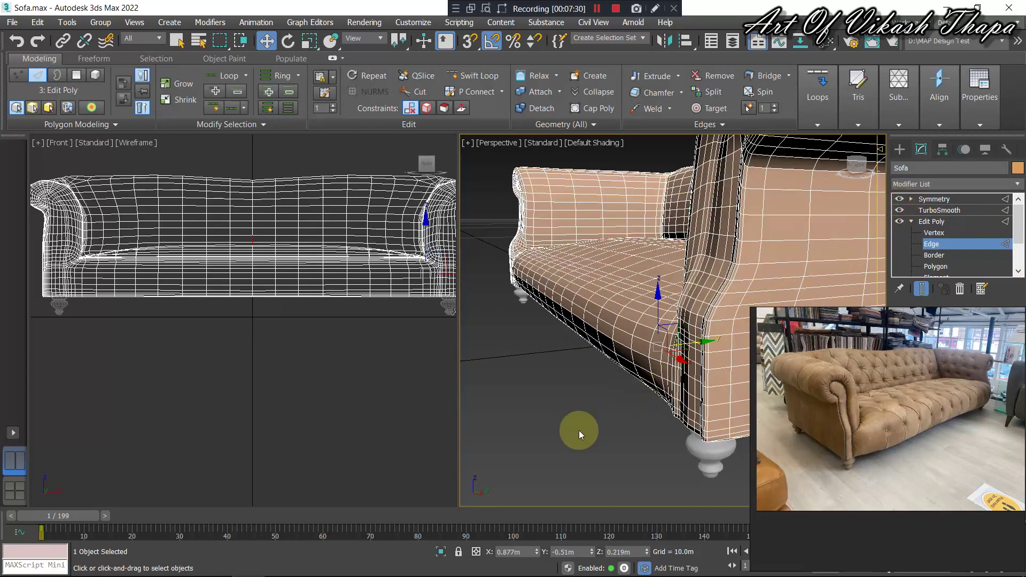
{"action": "mouse_move", "coordinate": [579, 431]}
{"action": "middle_mouse_down", "text": "alt"}
{"action": "mouse_move", "coordinate": [590, 376]}
{"action": "mouse_move", "coordinate": [615, 375]}
{"action": "middle_mouse_up", "text": "alt"}
Return to the sofa's top level, deselect it and orbit around it.
{"action": "right_click", "coordinate": [700, 242]}
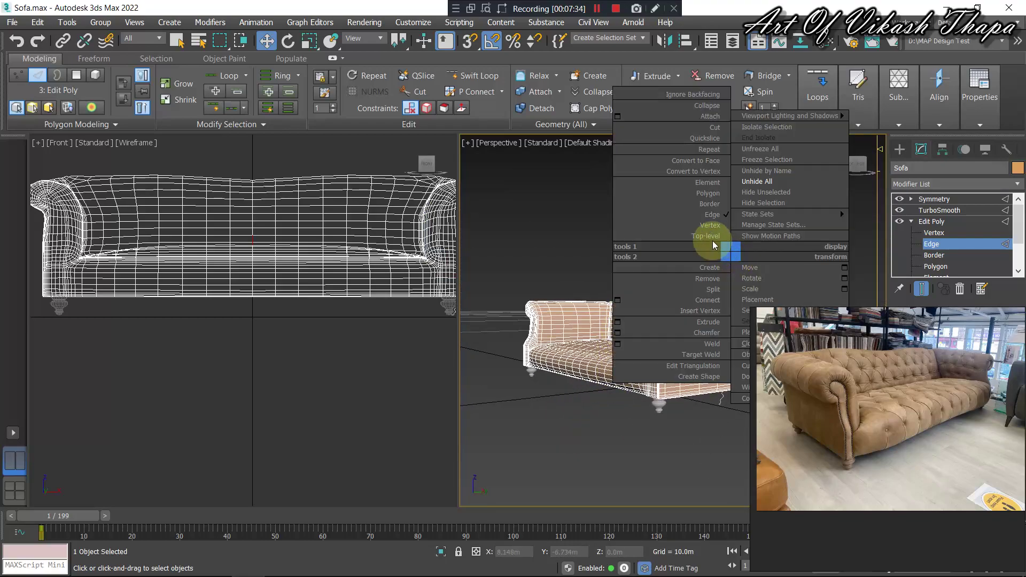
{"action": "left_click", "coordinate": [712, 235]}
{"action": "left_click", "coordinate": [705, 254]}
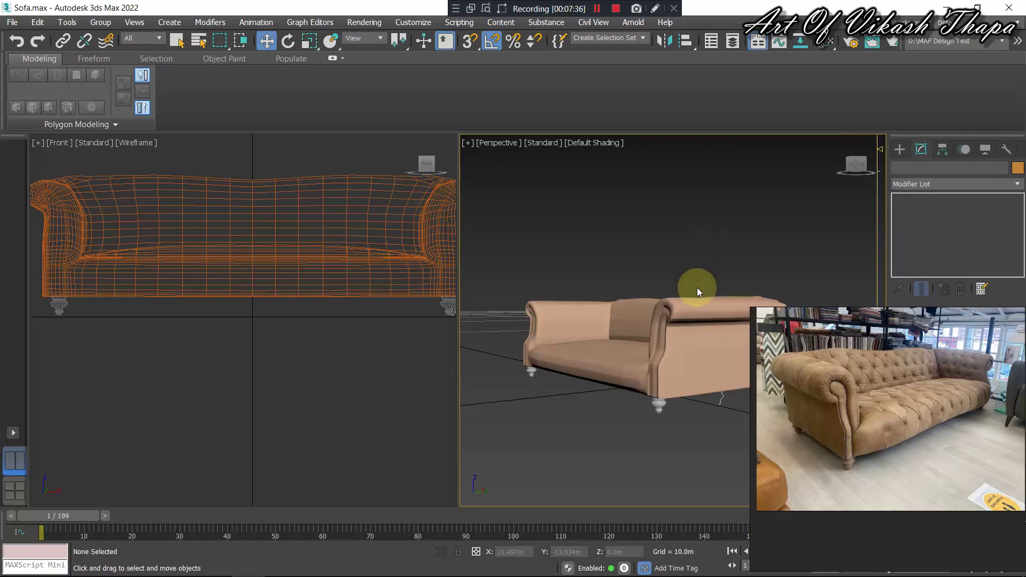
{"action": "mouse_move", "coordinate": [696, 288]}
{"action": "middle_mouse_down", "text": "alt"}
{"action": "mouse_move", "coordinate": [662, 245]}
{"action": "mouse_move", "coordinate": [600, 240]}
{"action": "mouse_move", "coordinate": [626, 229]}
{"action": "mouse_move", "coordinate": [714, 248]}
{"action": "mouse_move", "coordinate": [691, 233]}
{"action": "mouse_move", "coordinate": [652, 248]}
{"action": "middle_mouse_up", "text": "alt"}
{"action": "scroll", "coordinate": [712, 264], "scroll_direction": "up", "scroll_amount": 3}
{"action": "scroll", "coordinate": [688, 248], "scroll_direction": "down", "scroll_amount": 3}
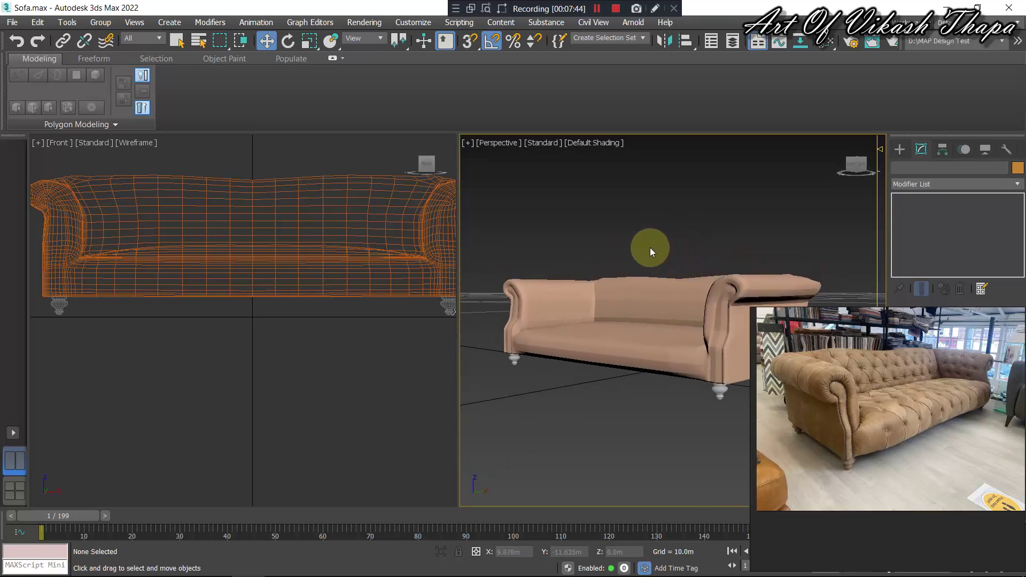
Switch the Perspective viewport shading from Standard to High Quality and inspect the sofa.
{"action": "left_click", "coordinate": [542, 143]}
{"action": "left_click", "coordinate": [556, 170]}
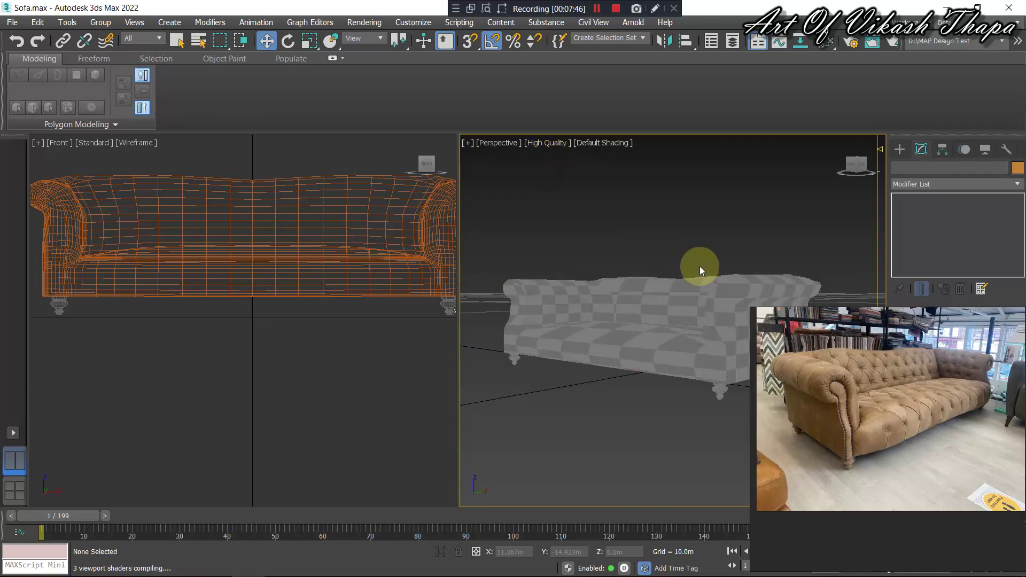
{"action": "mouse_move", "coordinate": [695, 259]}
{"action": "middle_mouse_down"}
{"action": "mouse_move", "coordinate": [604, 222]}
{"action": "mouse_move", "coordinate": [659, 224]}
{"action": "mouse_move", "coordinate": [600, 222]}
{"action": "mouse_move", "coordinate": [610, 231]}
{"action": "middle_mouse_up"}
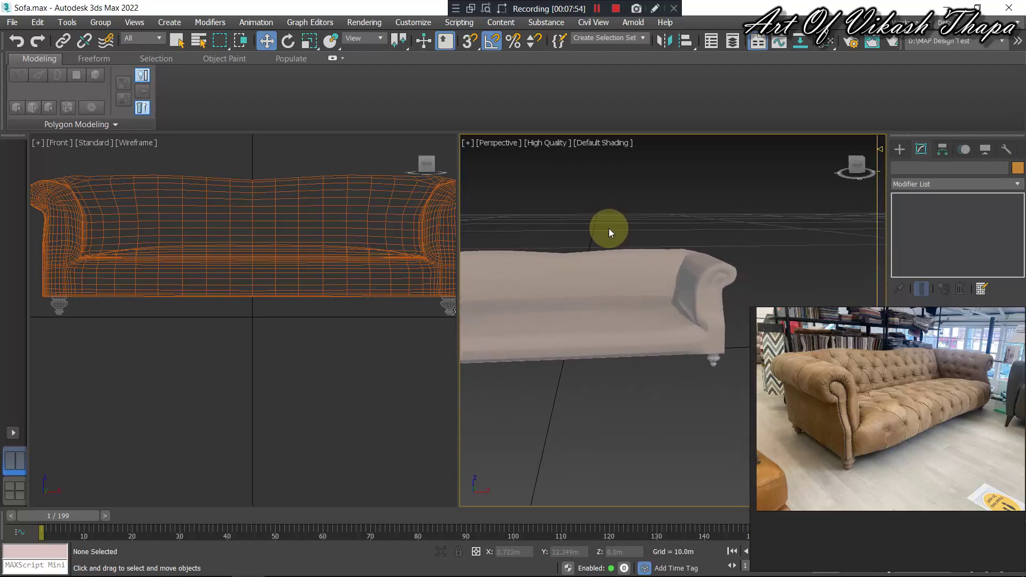
{"action": "scroll", "coordinate": [673, 256], "scroll_direction": "up", "scroll_amount": 3}
{"action": "scroll", "coordinate": [678, 254], "scroll_direction": "up", "scroll_amount": 2}
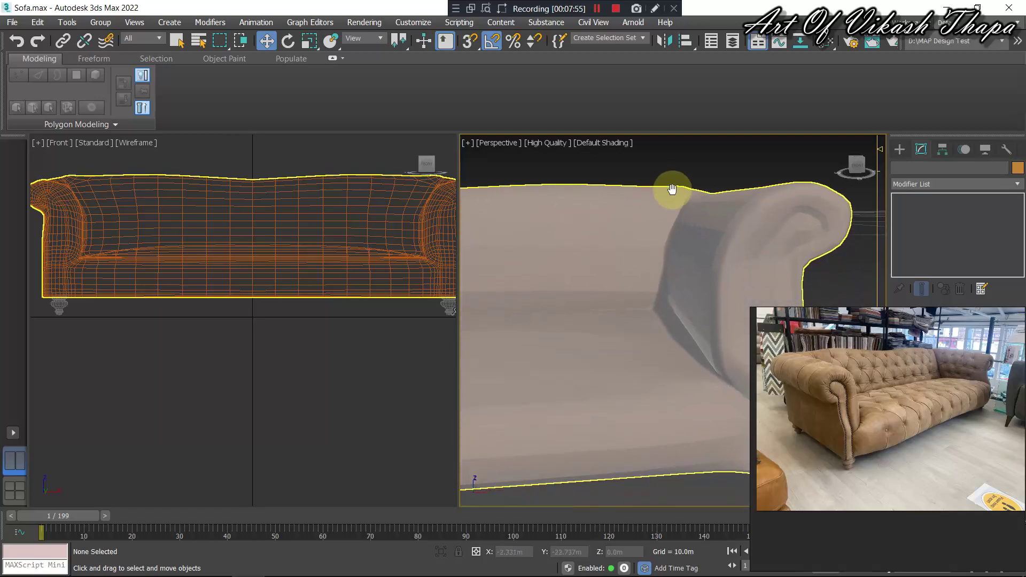
{"action": "scroll", "coordinate": [669, 214], "scroll_direction": "down", "scroll_amount": 2}
{"action": "mouse_move", "coordinate": [667, 240]}
{"action": "middle_mouse_down", "text": "alt"}
{"action": "mouse_move", "coordinate": [682, 259]}
{"action": "mouse_move", "coordinate": [691, 350]}
{"action": "mouse_move", "coordinate": [682, 363]}
{"action": "mouse_move", "coordinate": [614, 325]}
{"action": "mouse_move", "coordinate": [634, 321]}
{"action": "mouse_move", "coordinate": [650, 337]}
{"action": "mouse_move", "coordinate": [591, 337]}
{"action": "mouse_move", "coordinate": [610, 309]}
{"action": "mouse_move", "coordinate": [605, 321]}
{"action": "mouse_move", "coordinate": [659, 343]}
{"action": "mouse_move", "coordinate": [623, 327]}
{"action": "mouse_move", "coordinate": [691, 328]}
{"action": "mouse_move", "coordinate": [673, 332]}
{"action": "mouse_move", "coordinate": [652, 321]}
{"action": "mouse_move", "coordinate": [659, 337]}
{"action": "mouse_move", "coordinate": [683, 343]}
{"action": "mouse_move", "coordinate": [649, 328]}
{"action": "middle_mouse_up", "text": "alt"}
Select the sofa, hide TurboSmooth and Symmetry, and enter Edit Poly Edge level.
{"action": "left_click", "coordinate": [649, 329]}
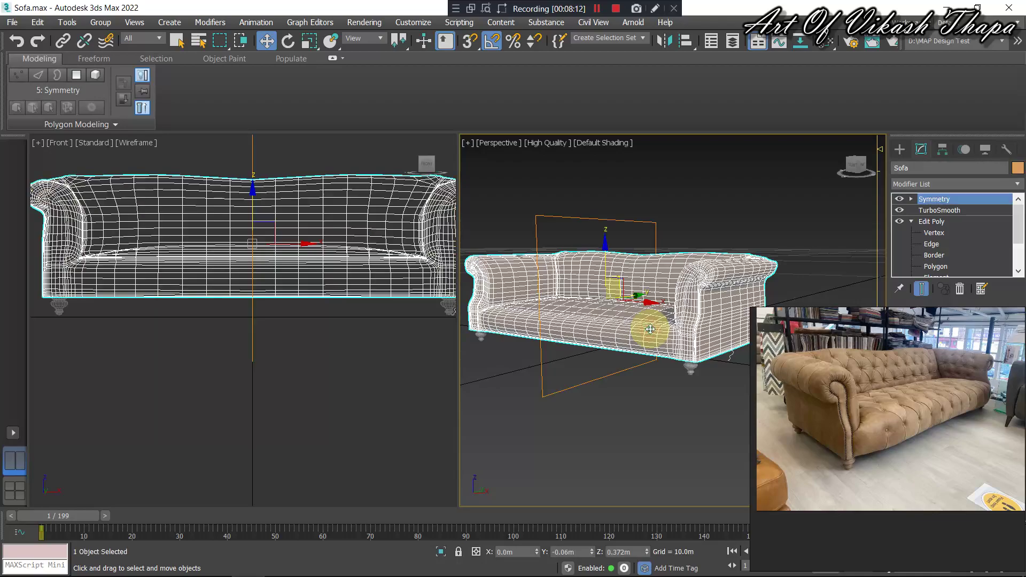
{"action": "key", "text": "q"}
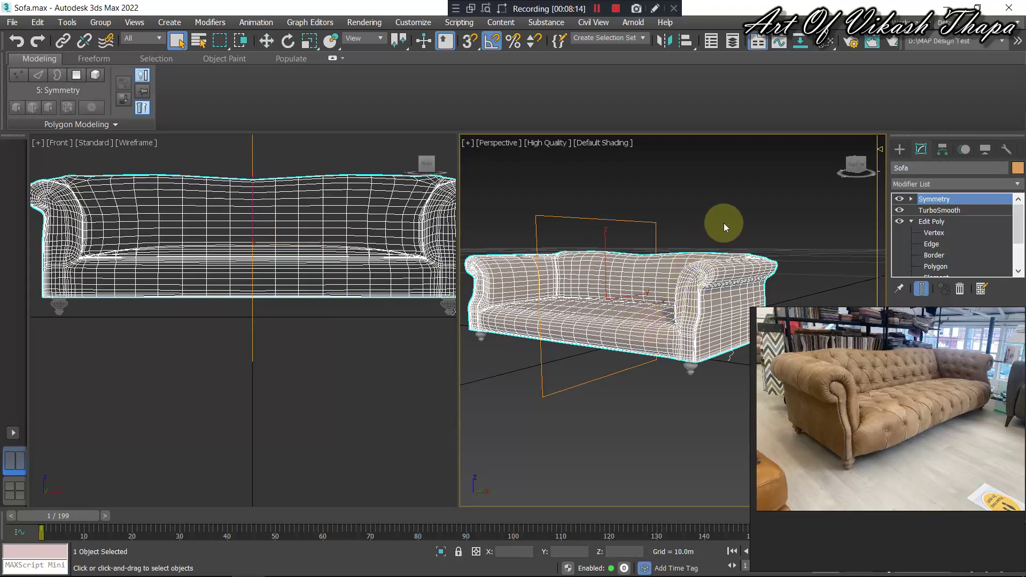
{"action": "middle_click_drag", "start_coordinate": [702, 253], "coordinate": [714, 259], "text": "alt"}
{"action": "left_click", "coordinate": [899, 210]}
{"action": "left_click", "coordinate": [900, 199]}
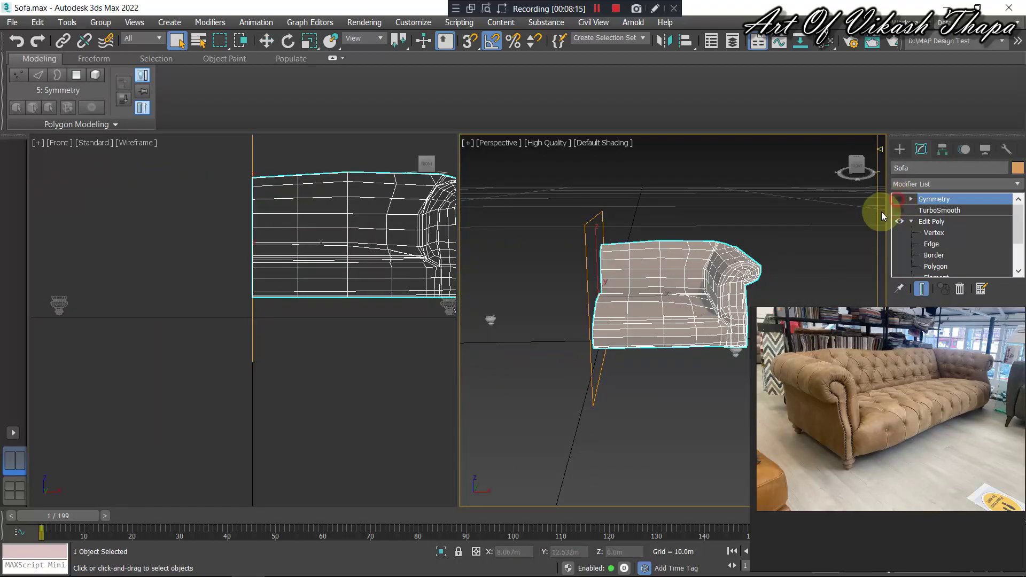
{"action": "left_click", "coordinate": [945, 235]}
{"action": "scroll", "coordinate": [748, 264], "scroll_direction": "up", "scroll_amount": 5}
{"action": "mouse_move", "coordinate": [752, 264]}
{"action": "middle_mouse_down", "text": "alt"}
{"action": "mouse_move", "coordinate": [758, 184]}
{"action": "mouse_move", "coordinate": [723, 255]}
{"action": "mouse_move", "coordinate": [691, 255]}
{"action": "mouse_move", "coordinate": [740, 259]}
{"action": "mouse_move", "coordinate": [650, 299]}
{"action": "mouse_move", "coordinate": [658, 275]}
{"action": "mouse_move", "coordinate": [584, 287]}
{"action": "mouse_move", "coordinate": [518, 274]}
{"action": "mouse_move", "coordinate": [697, 281]}
{"action": "middle_mouse_up", "text": "alt"}
{"action": "left_click", "coordinate": [949, 244]}
Shift an arm edge sideways and move the arm-corner edge slightly outward and up.
{"action": "scroll", "coordinate": [740, 259], "scroll_direction": "up", "scroll_amount": 3}
{"action": "scroll", "coordinate": [740, 259], "scroll_direction": "down", "scroll_amount": 2}
{"action": "scroll", "coordinate": [740, 259], "scroll_direction": "up", "scroll_amount": 2}
{"action": "key", "text": "w"}
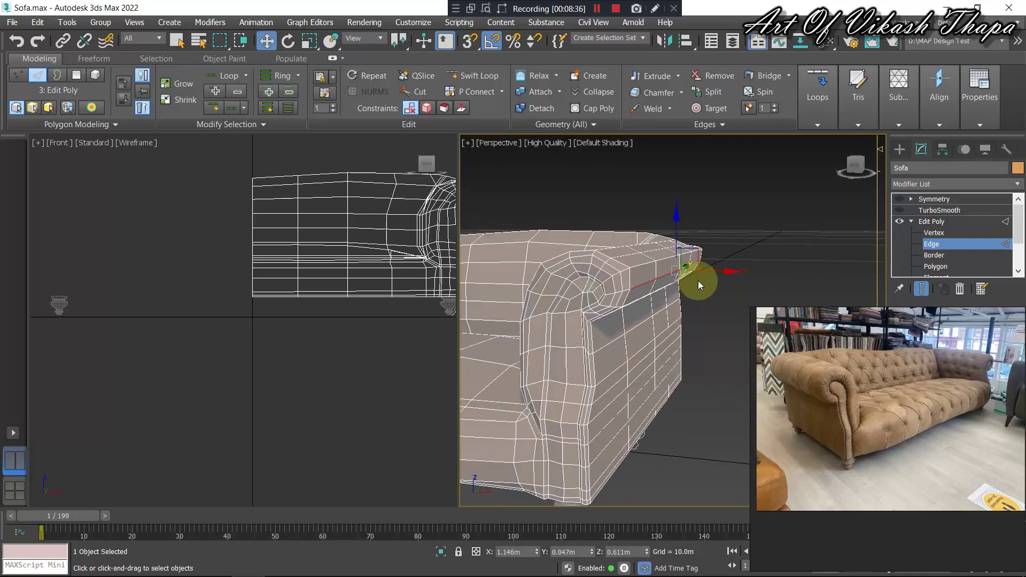
{"action": "left_click_drag", "start_coordinate": [697, 260], "coordinate": [636, 267]}
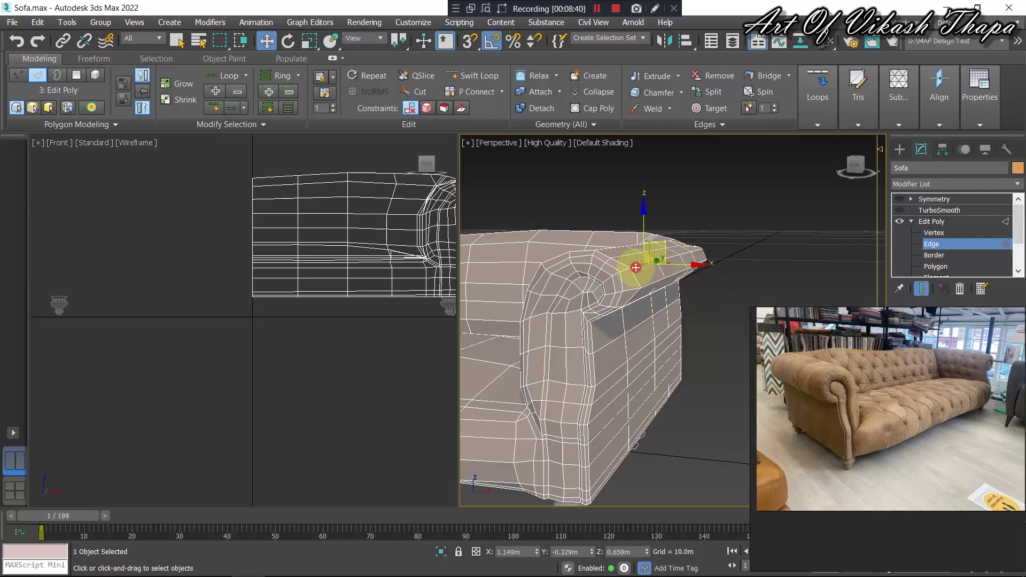
{"action": "key", "text": "q"}
{"action": "mouse_move", "coordinate": [635, 267]}
{"action": "middle_mouse_down", "text": "alt"}
{"action": "mouse_move", "coordinate": [715, 282]}
{"action": "mouse_move", "coordinate": [722, 264]}
{"action": "middle_mouse_up", "text": "alt"}
{"action": "left_click", "coordinate": [751, 208]}
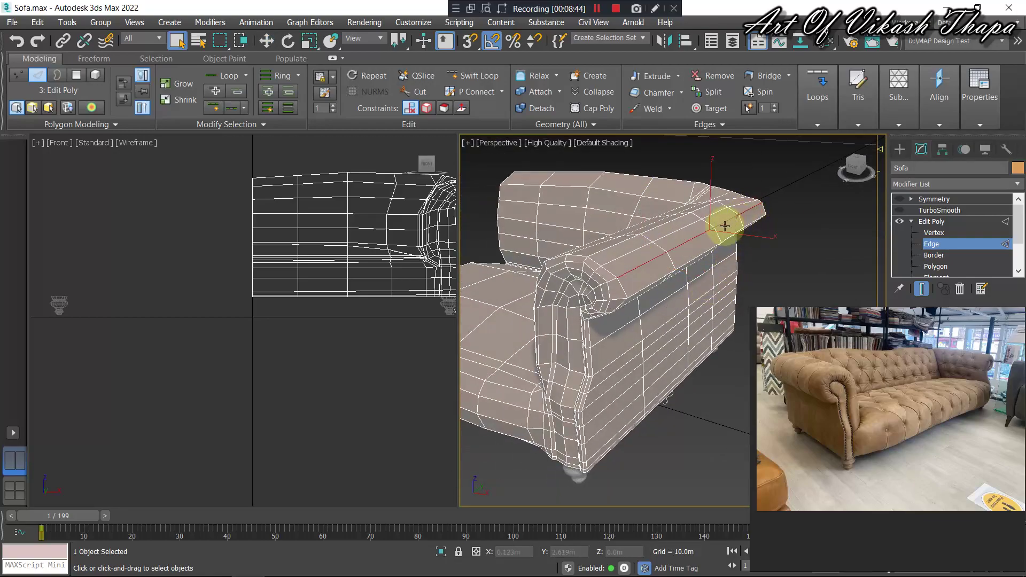
{"action": "mouse_move", "coordinate": [721, 222]}
{"action": "middle_mouse_down", "text": "alt"}
{"action": "mouse_move", "coordinate": [701, 236]}
{"action": "mouse_move", "coordinate": [716, 232]}
{"action": "middle_mouse_up", "text": "alt"}
{"action": "key", "text": "w"}
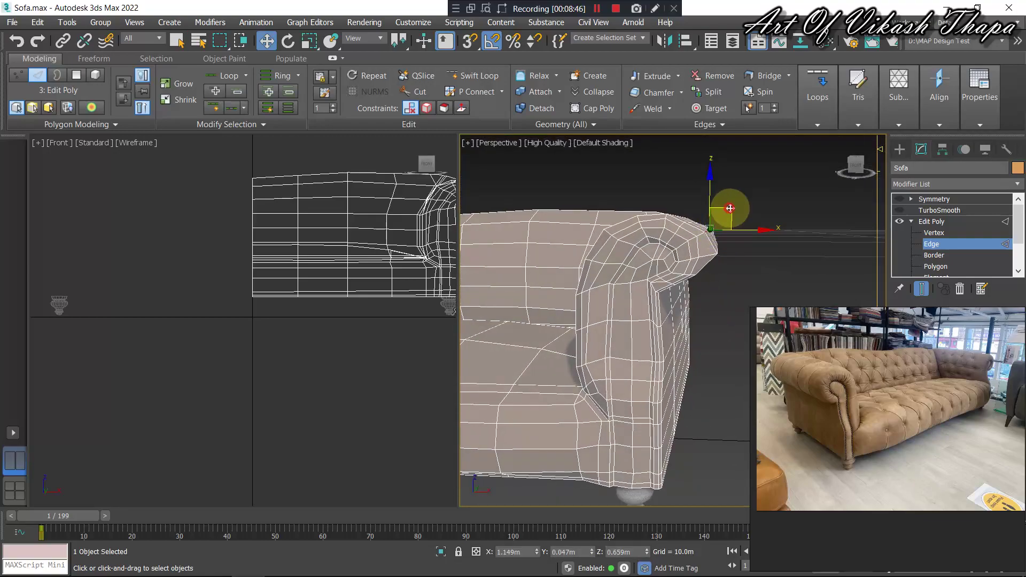
{"action": "left_click_drag", "start_coordinate": [729, 207], "coordinate": [738, 203]}
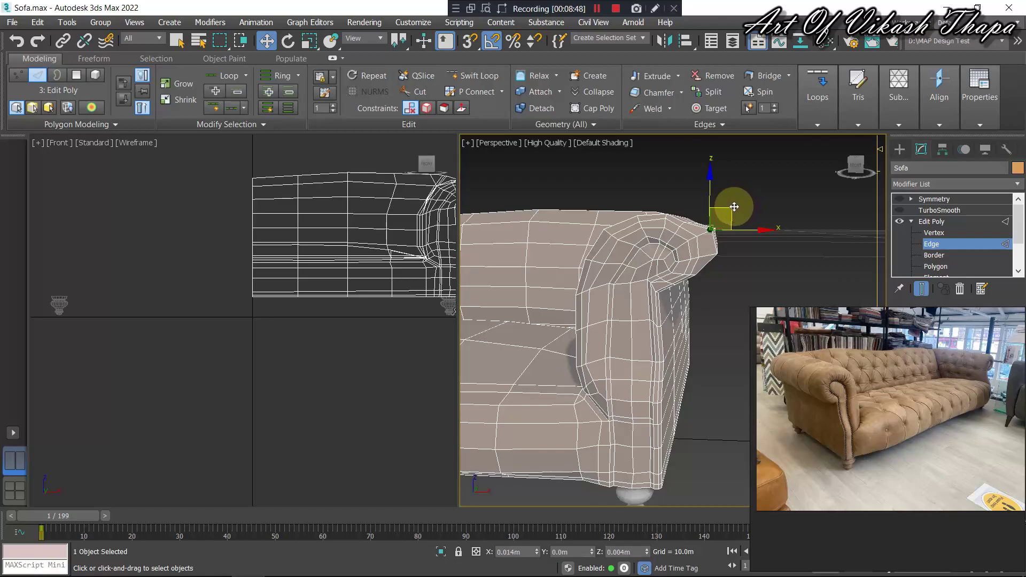
Select edges along the arm top and front, then nudge the lower front edge down and sideways.
{"action": "mouse_move", "coordinate": [737, 207]}
{"action": "middle_mouse_down", "text": "alt"}
{"action": "mouse_move", "coordinate": [744, 235]}
{"action": "mouse_move", "coordinate": [688, 257]}
{"action": "mouse_move", "coordinate": [747, 260]}
{"action": "mouse_move", "coordinate": [775, 181]}
{"action": "mouse_move", "coordinate": [705, 290]}
{"action": "mouse_move", "coordinate": [724, 275]}
{"action": "mouse_move", "coordinate": [709, 262]}
{"action": "middle_mouse_up", "text": "alt"}
{"action": "left_click", "coordinate": [671, 259]}
{"action": "left_click", "coordinate": [781, 172]}
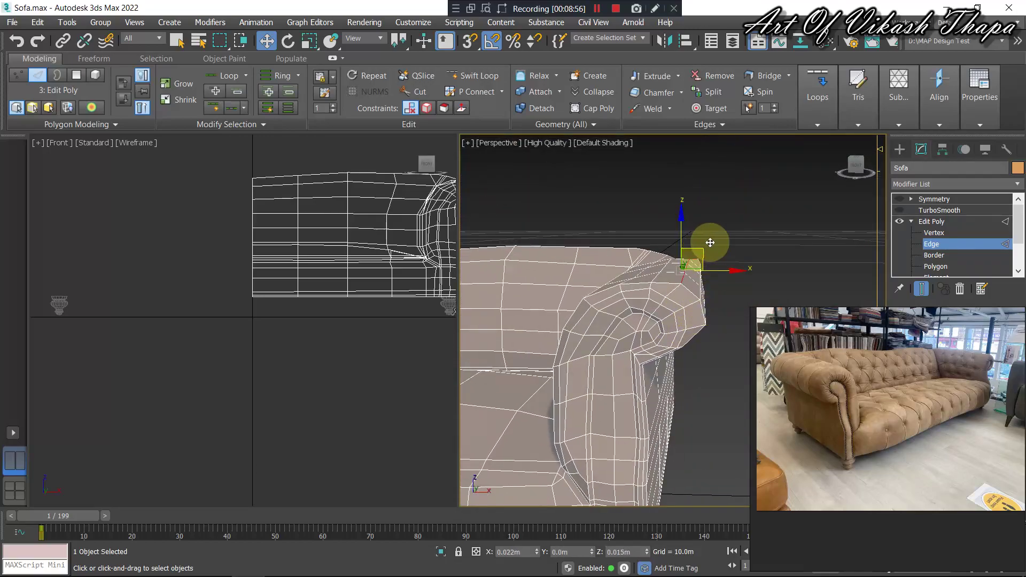
{"action": "middle_click_drag", "start_coordinate": [659, 280], "coordinate": [678, 286], "text": "alt"}
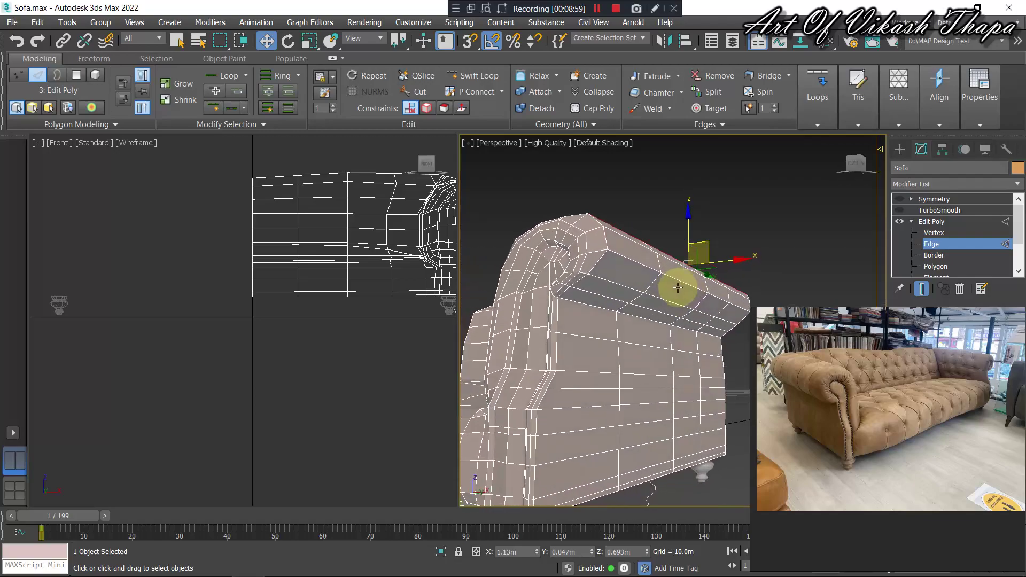
{"action": "left_click", "coordinate": [616, 284]}
{"action": "middle_click_drag", "start_coordinate": [584, 304], "coordinate": [600, 311], "text": "alt"}
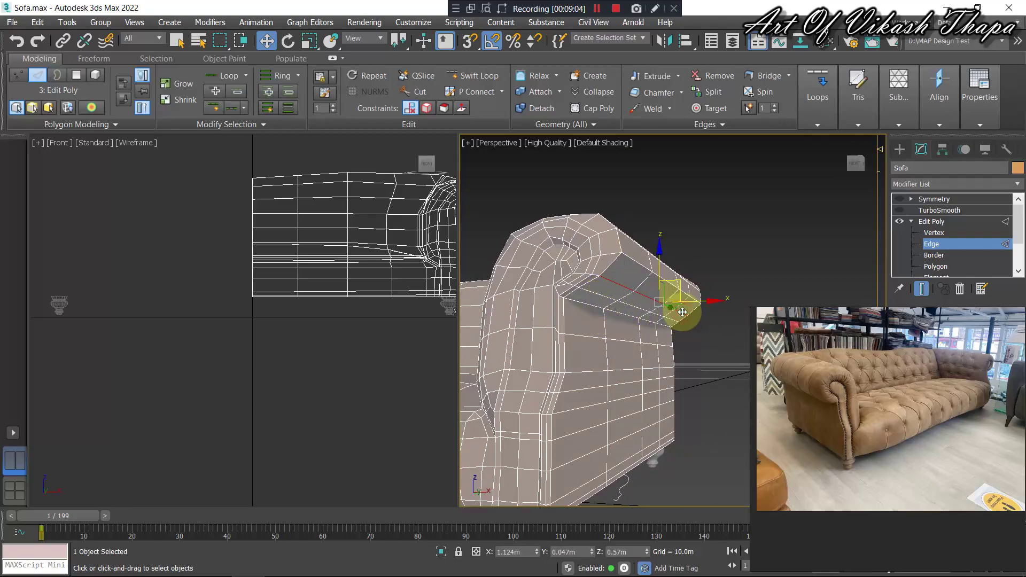
{"action": "left_click", "coordinate": [683, 286]}
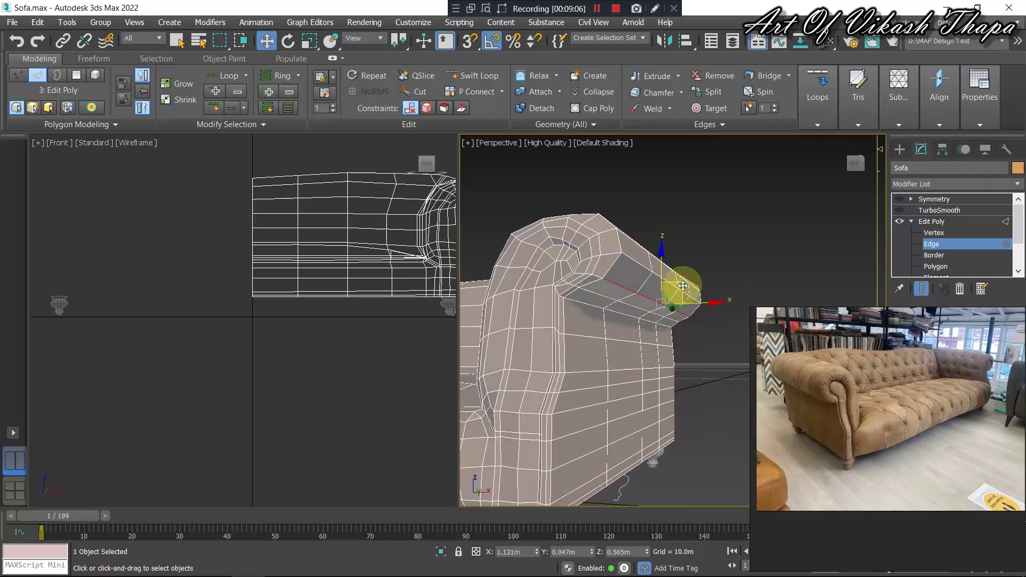
{"action": "left_click", "coordinate": [592, 293]}
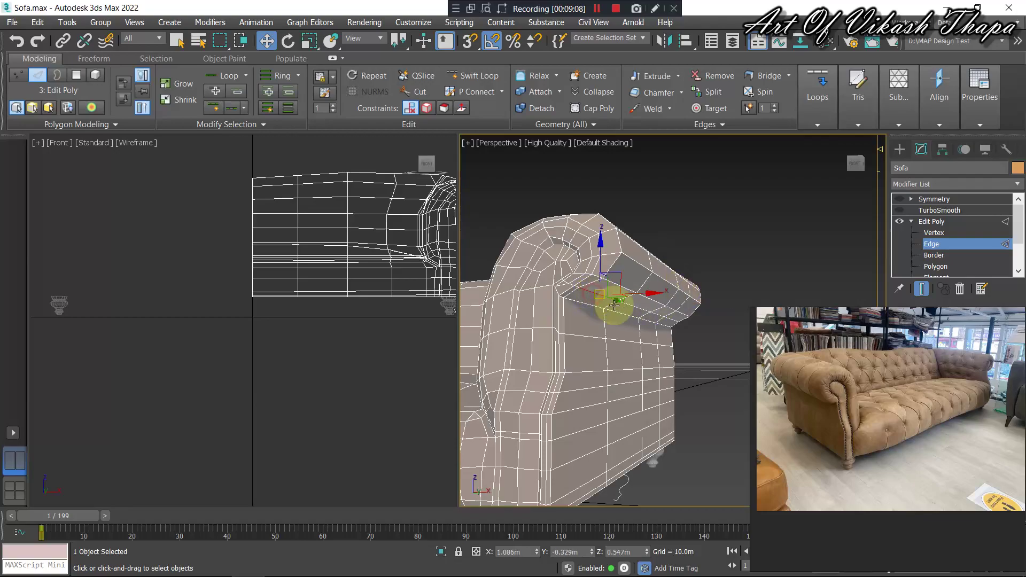
{"action": "left_click", "coordinate": [674, 320]}
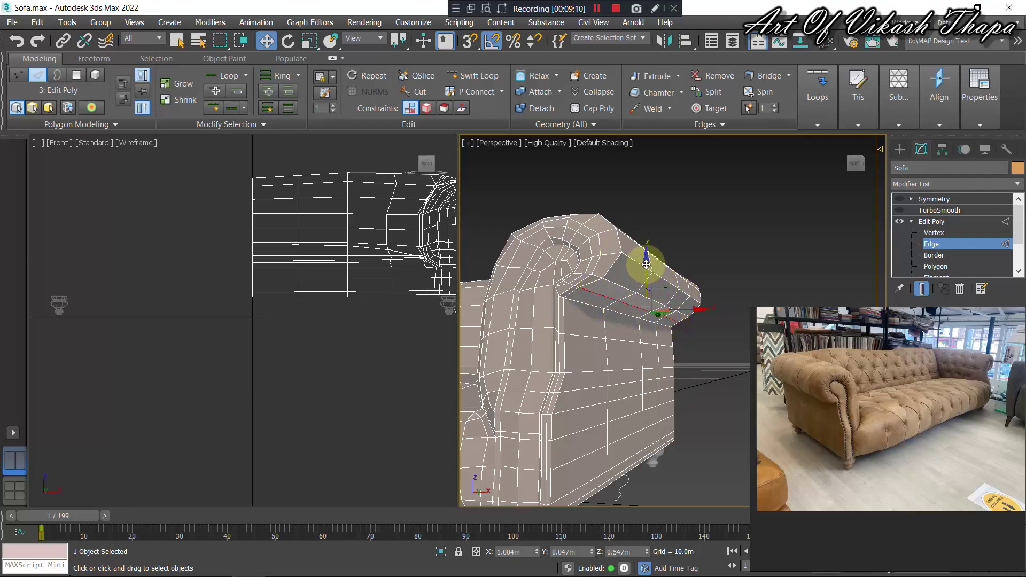
{"action": "left_click_drag", "start_coordinate": [648, 264], "coordinate": [646, 269]}
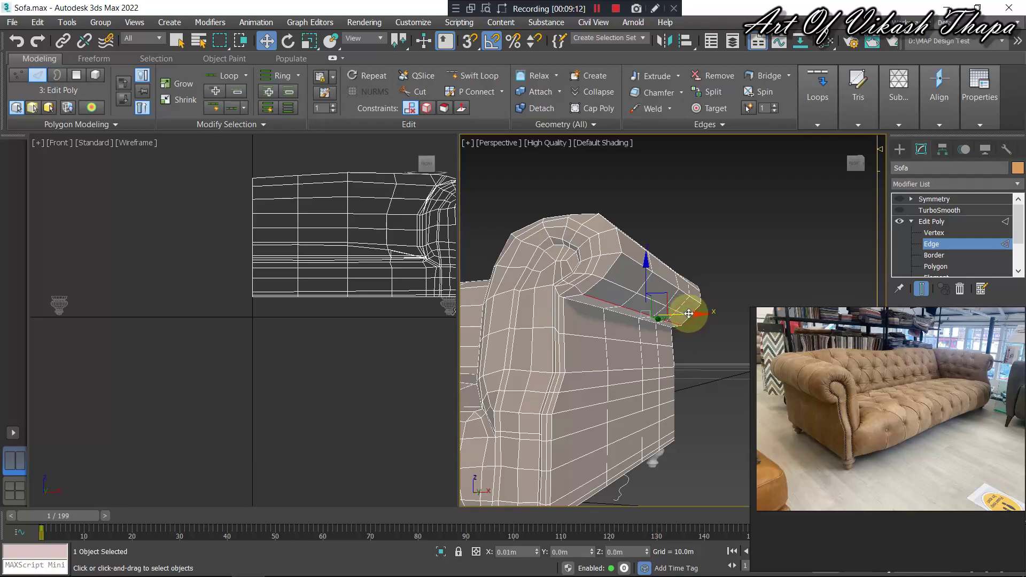
{"action": "middle_click_drag", "start_coordinate": [688, 314], "coordinate": [678, 315], "text": "alt"}
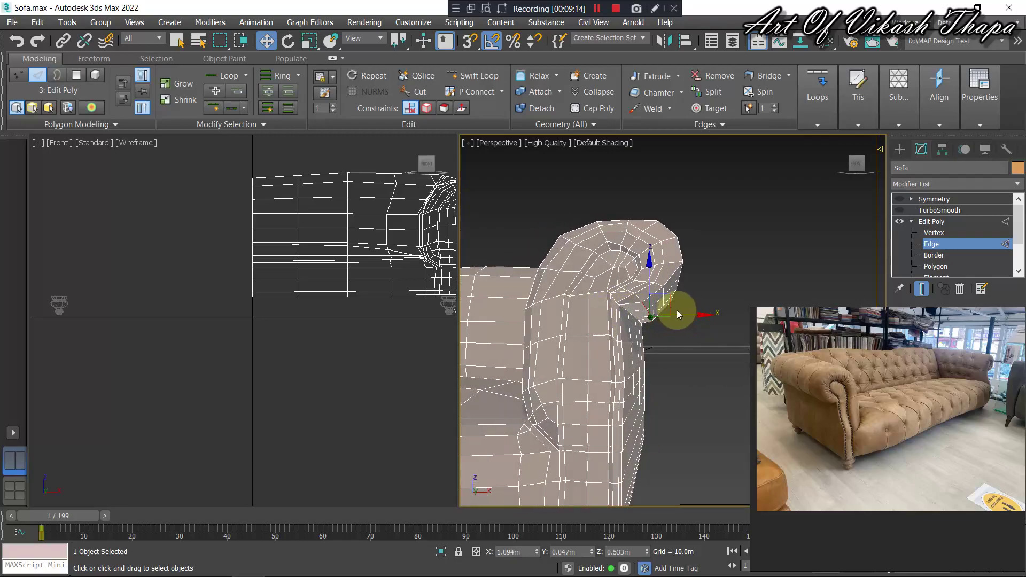
{"action": "left_click_drag", "start_coordinate": [678, 314], "coordinate": [681, 316]}
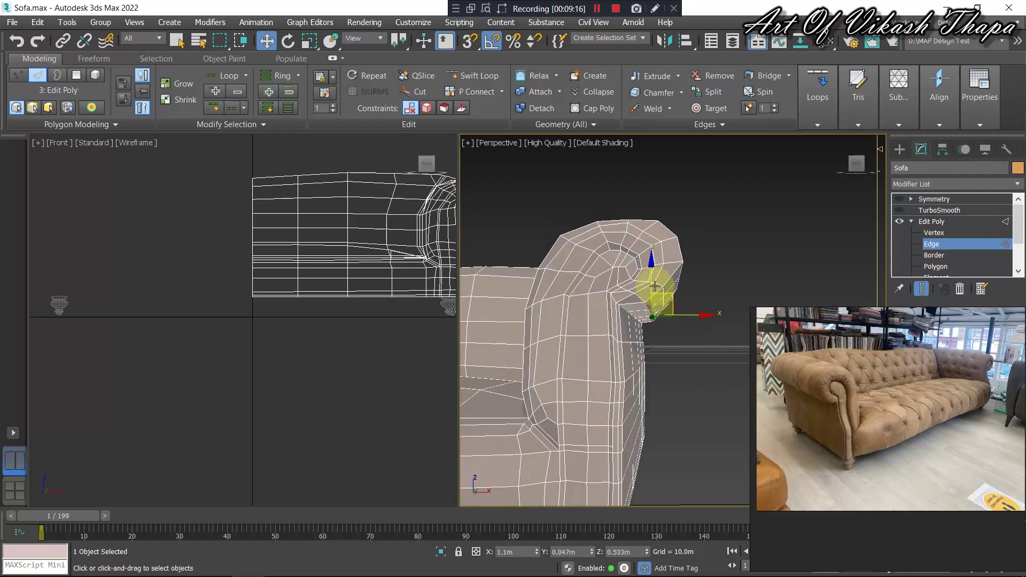
{"action": "left_click_drag", "start_coordinate": [650, 271], "coordinate": [651, 277]}
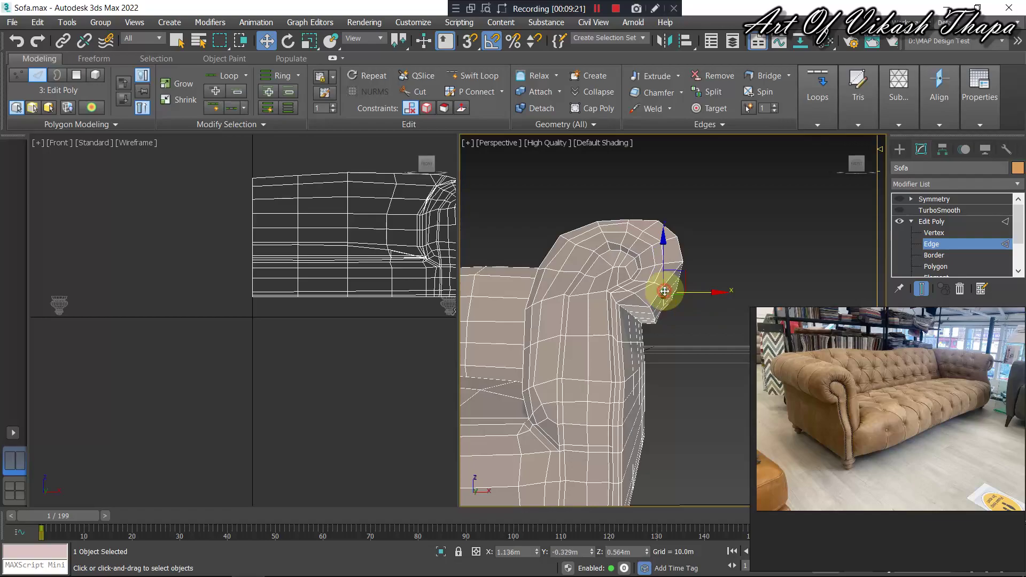
Select several edges at the arm's end and orbit to inspect the arm from the front.
{"action": "middle_click_drag", "start_coordinate": [735, 316], "coordinate": [652, 342], "text": "alt"}
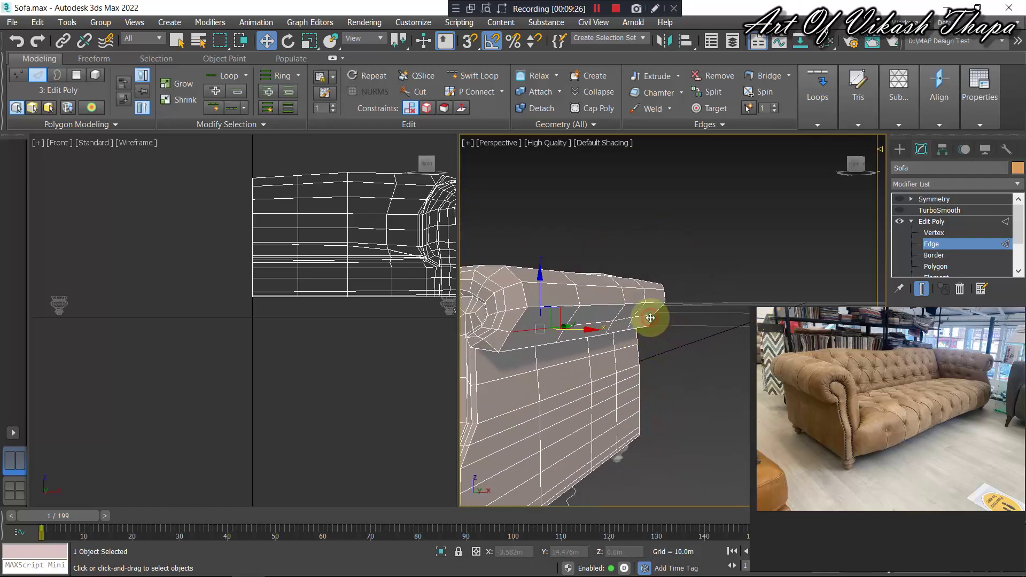
{"action": "left_click", "coordinate": [650, 316]}
{"action": "left_click", "coordinate": [543, 322]}
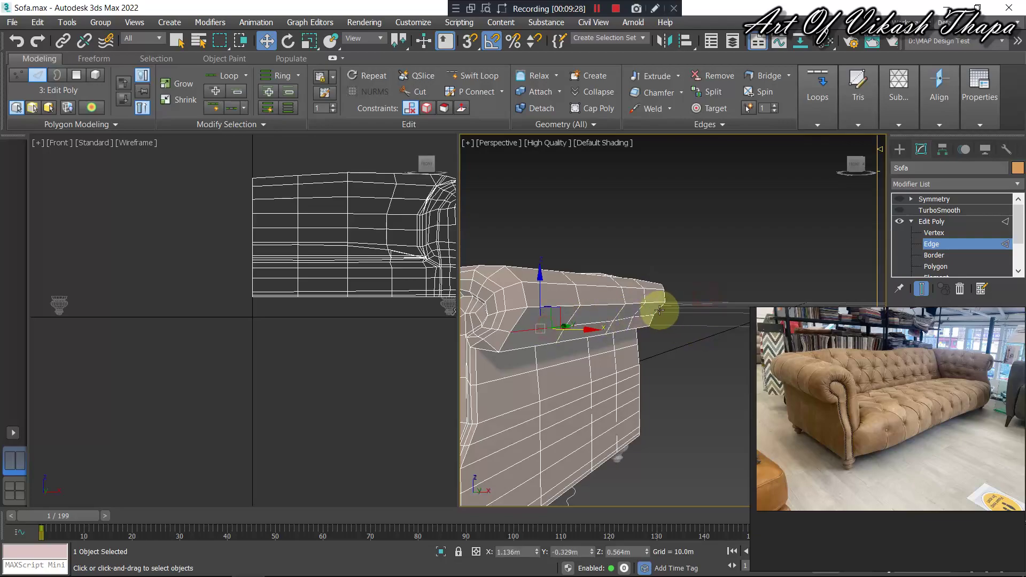
{"action": "left_click", "coordinate": [657, 322]}
{"action": "left_click", "coordinate": [651, 319]}
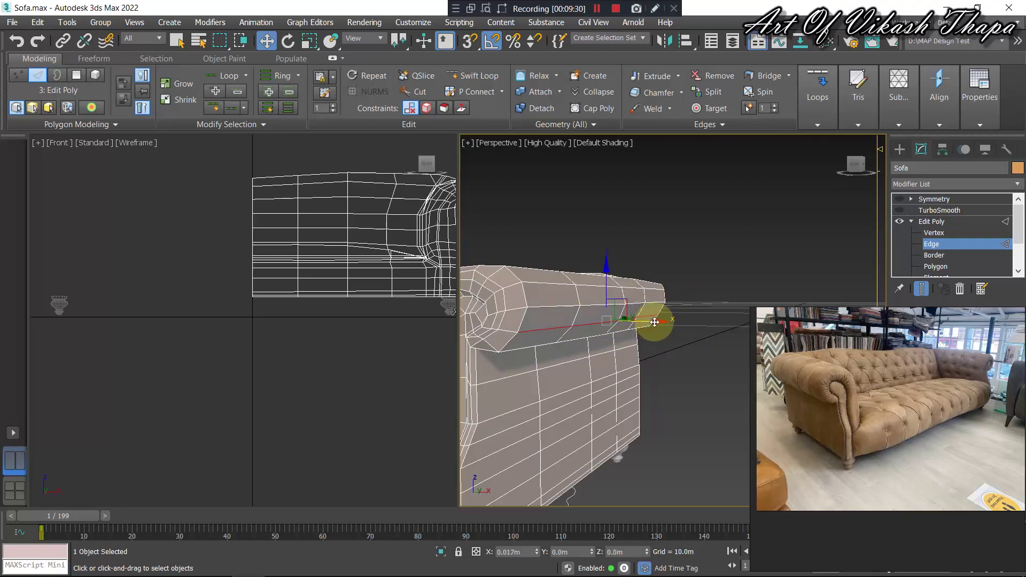
{"action": "middle_click_drag", "start_coordinate": [602, 338], "coordinate": [626, 329], "text": "alt"}
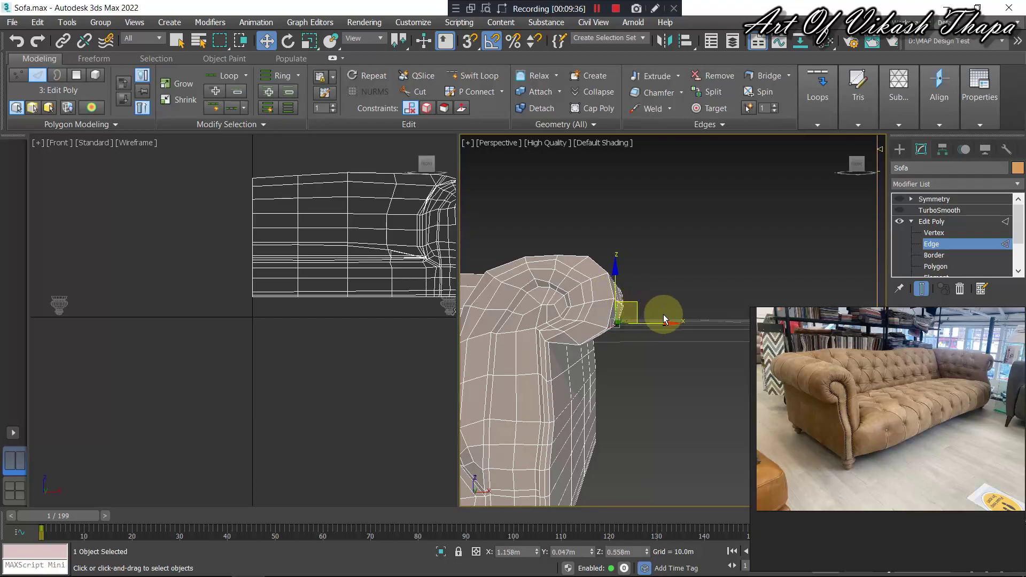
{"action": "mouse_move", "coordinate": [664, 320]}
{"action": "middle_mouse_down", "text": "alt"}
{"action": "mouse_move", "coordinate": [670, 309]}
{"action": "mouse_move", "coordinate": [614, 320]}
{"action": "mouse_move", "coordinate": [587, 347]}
{"action": "mouse_move", "coordinate": [615, 339]}
{"action": "middle_mouse_up", "text": "alt"}
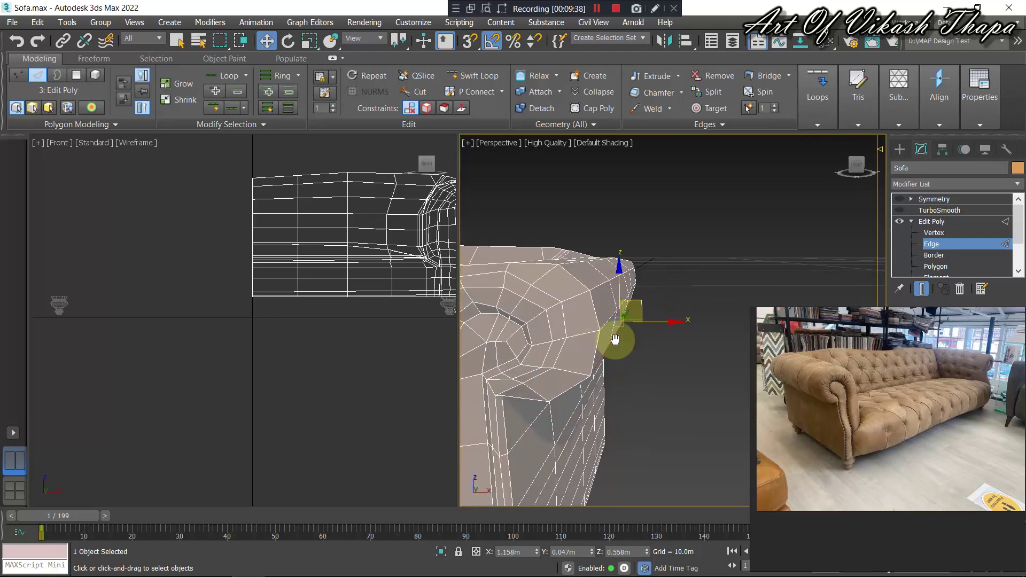
{"action": "mouse_move", "coordinate": [615, 340]}
{"action": "middle_mouse_down", "text": "alt"}
{"action": "mouse_move", "coordinate": [625, 360]}
{"action": "mouse_move", "coordinate": [577, 206]}
{"action": "middle_mouse_up", "text": "alt"}
{"action": "left_click", "coordinate": [542, 143]}
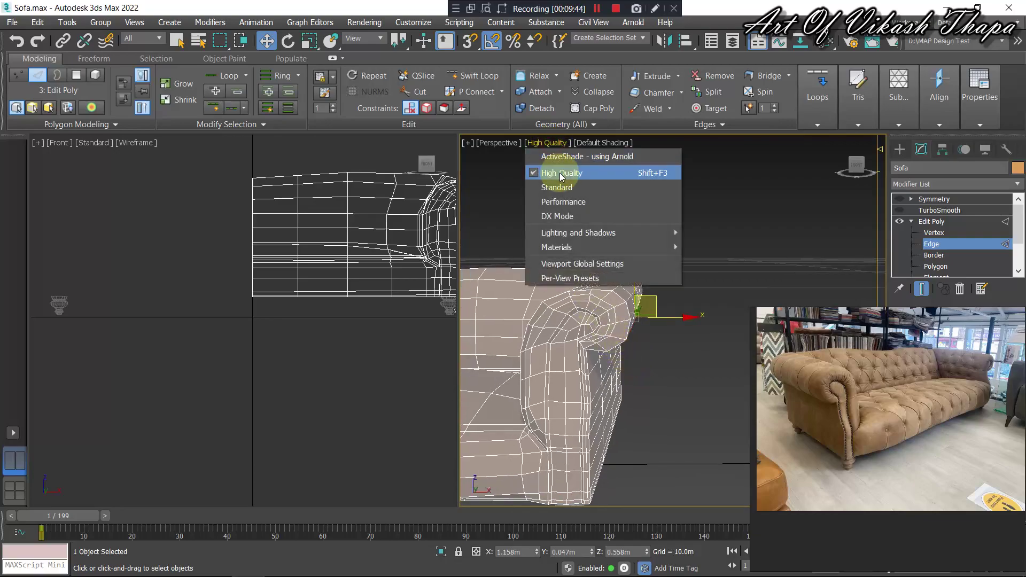
Switch the perspective viewport from High Quality to Standard shading and orbit around the low-poly arm.
{"action": "left_click", "coordinate": [560, 174]}
{"action": "mouse_move", "coordinate": [708, 227]}
{"action": "middle_mouse_down", "text": "alt"}
{"action": "mouse_move", "coordinate": [718, 243]}
{"action": "mouse_move", "coordinate": [710, 265]}
{"action": "mouse_move", "coordinate": [701, 243]}
{"action": "mouse_move", "coordinate": [527, 253]}
{"action": "mouse_move", "coordinate": [596, 271]}
{"action": "middle_mouse_up", "text": "alt"}
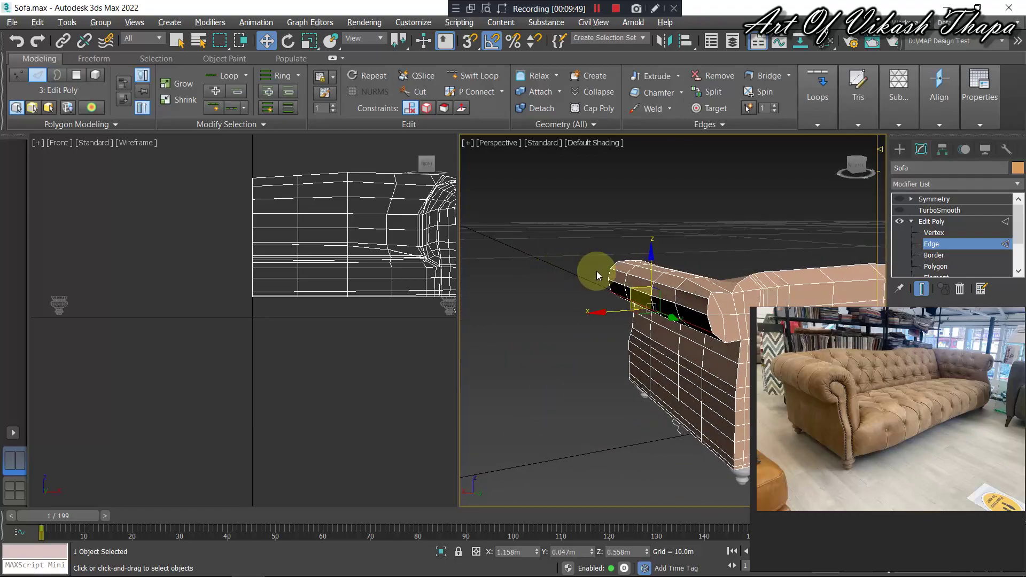
{"action": "scroll", "coordinate": [708, 294], "scroll_direction": "up", "scroll_amount": 3}
{"action": "mouse_move", "coordinate": [707, 295]}
{"action": "middle_mouse_down", "text": "alt"}
{"action": "mouse_move", "coordinate": [687, 309]}
{"action": "mouse_move", "coordinate": [728, 314]}
{"action": "mouse_move", "coordinate": [662, 305]}
{"action": "middle_mouse_up", "text": "alt"}
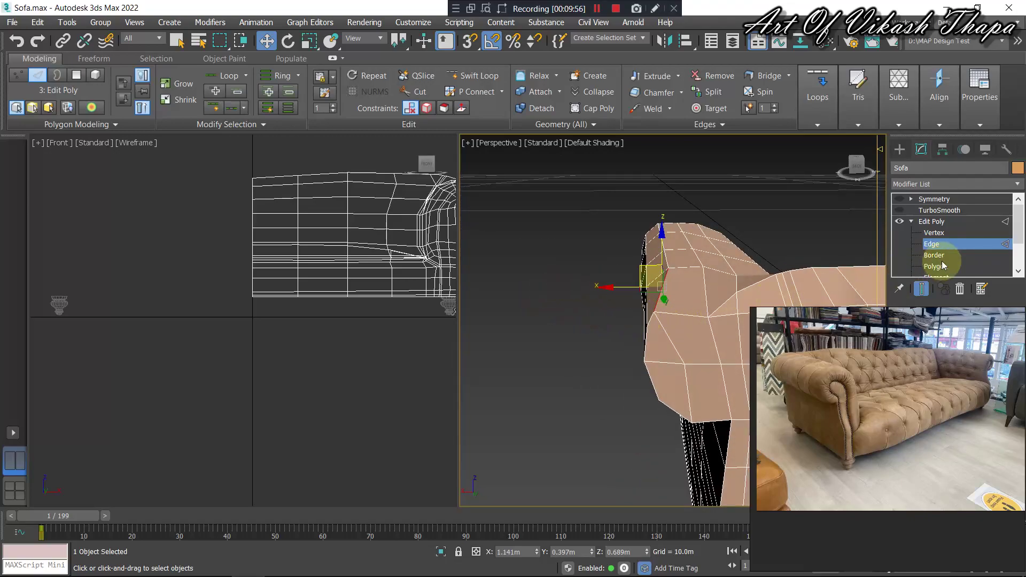
{"action": "left_click", "coordinate": [934, 233]}
Nudge the arm's front-corner vertex slightly along X and orbit to view the sofa from another angle.
{"action": "left_click", "coordinate": [656, 311]}
{"action": "left_click_drag", "start_coordinate": [657, 311], "coordinate": [638, 314]}
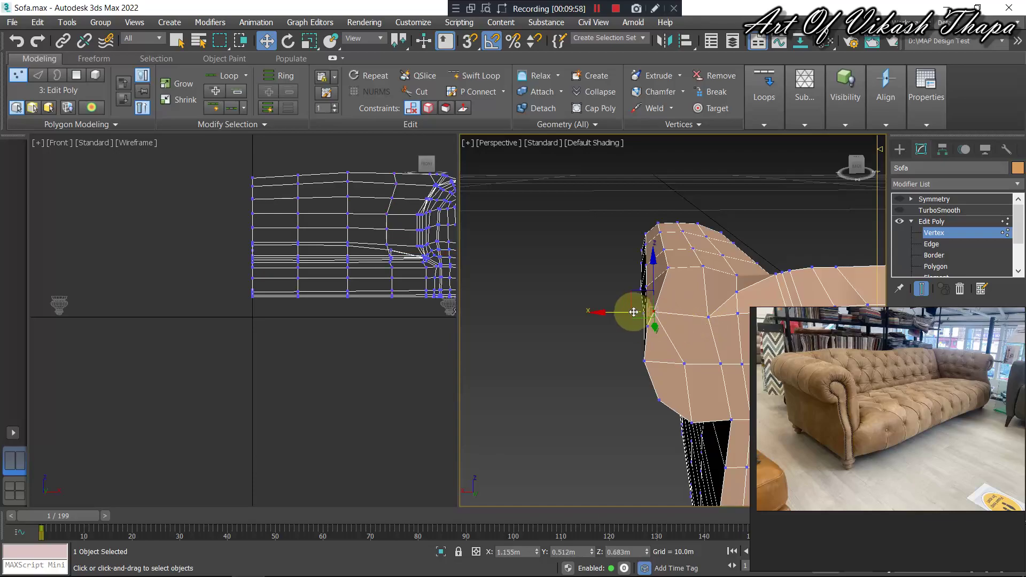
{"action": "mouse_move", "coordinate": [634, 313]}
{"action": "middle_mouse_down", "text": "alt"}
{"action": "mouse_move", "coordinate": [614, 321]}
{"action": "mouse_move", "coordinate": [669, 333]}
{"action": "mouse_move", "coordinate": [629, 344]}
{"action": "mouse_move", "coordinate": [633, 325]}
{"action": "mouse_move", "coordinate": [677, 332]}
{"action": "mouse_move", "coordinate": [717, 321]}
{"action": "mouse_move", "coordinate": [607, 290]}
{"action": "mouse_move", "coordinate": [778, 290]}
{"action": "mouse_move", "coordinate": [646, 321]}
{"action": "mouse_move", "coordinate": [625, 355]}
{"action": "mouse_move", "coordinate": [643, 355]}
{"action": "mouse_move", "coordinate": [584, 361]}
{"action": "middle_mouse_up", "text": "alt"}
{"action": "key", "text": "Escape"}
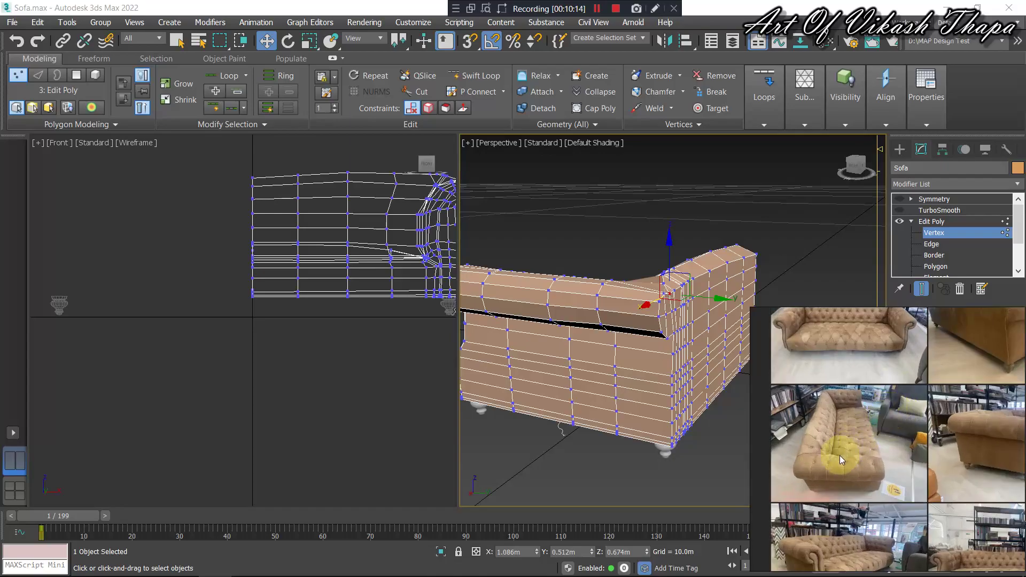
Open a sofa reference photo, pull the arm-corner vertices to tidy the top edge, and nudge one along X.
{"action": "left_click", "coordinate": [839, 451]}
{"action": "mouse_move", "coordinate": [584, 338]}
{"action": "middle_mouse_down", "text": "alt"}
{"action": "mouse_move", "coordinate": [562, 412]}
{"action": "mouse_move", "coordinate": [546, 408]}
{"action": "mouse_move", "coordinate": [630, 393]}
{"action": "middle_mouse_up", "text": "alt"}
{"action": "scroll", "coordinate": [662, 383], "scroll_direction": "up", "scroll_amount": 5}
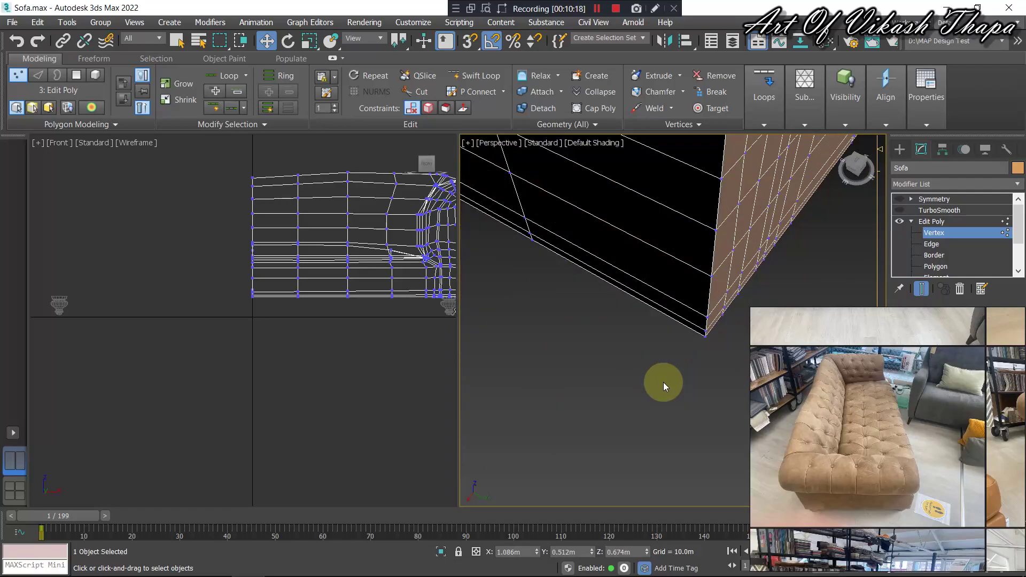
{"action": "scroll", "coordinate": [652, 401], "scroll_direction": "down", "scroll_amount": 3}
{"action": "scroll", "coordinate": [661, 422], "scroll_direction": "up", "scroll_amount": 1}
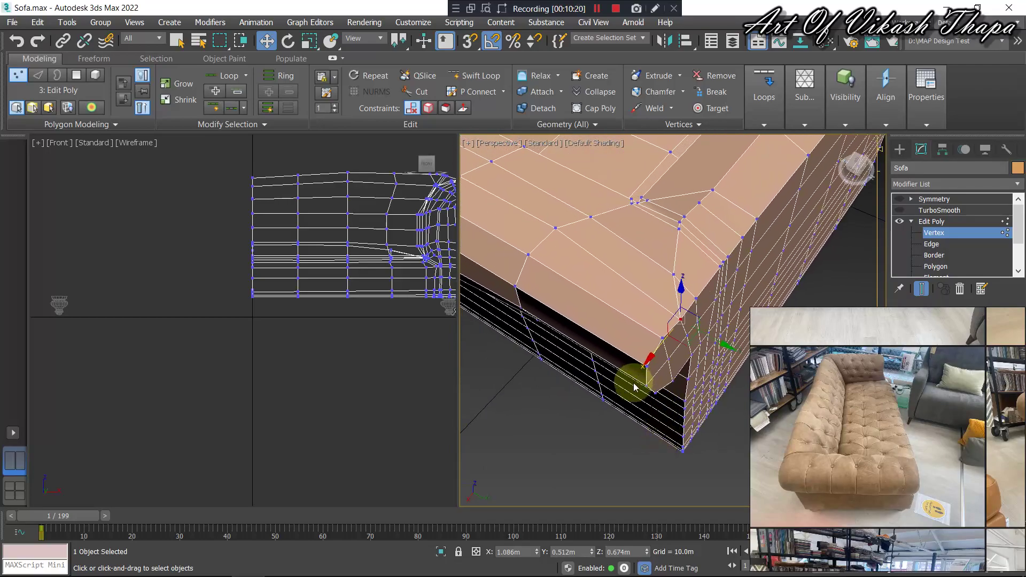
{"action": "key", "text": "q"}
{"action": "mouse_move", "coordinate": [664, 394]}
{"action": "middle_mouse_down", "text": "alt"}
{"action": "mouse_move", "coordinate": [666, 354]}
{"action": "mouse_move", "coordinate": [666, 394]}
{"action": "mouse_move", "coordinate": [656, 364]}
{"action": "mouse_move", "coordinate": [716, 396]}
{"action": "middle_mouse_up", "text": "alt"}
{"action": "key", "text": "w"}
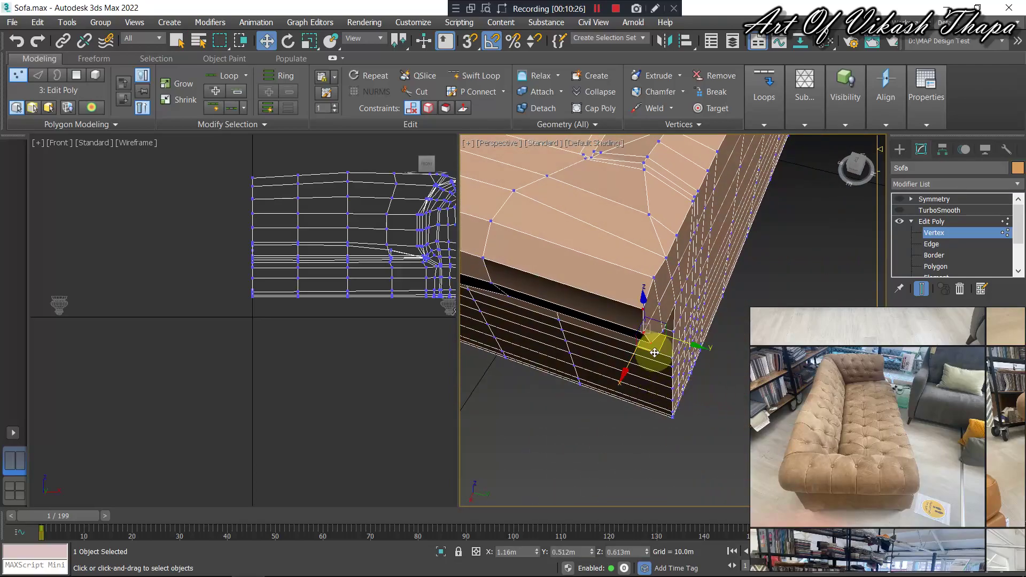
{"action": "left_click_drag", "start_coordinate": [653, 352], "coordinate": [636, 345]}
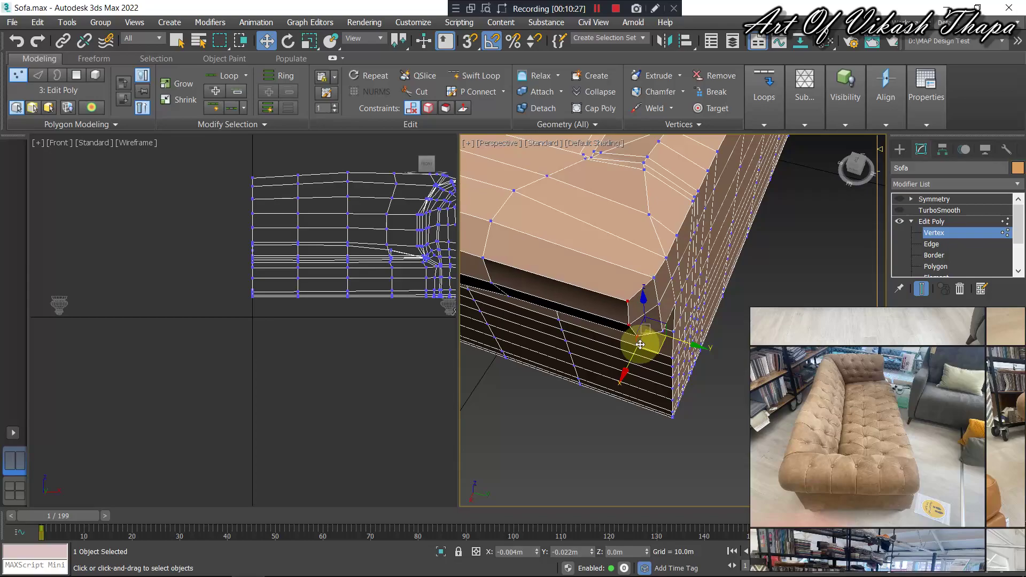
{"action": "mouse_move", "coordinate": [645, 347]}
{"action": "middle_mouse_down", "text": "alt"}
{"action": "mouse_move", "coordinate": [607, 287]}
{"action": "mouse_move", "coordinate": [599, 300]}
{"action": "mouse_move", "coordinate": [574, 287]}
{"action": "middle_mouse_up", "text": "alt"}
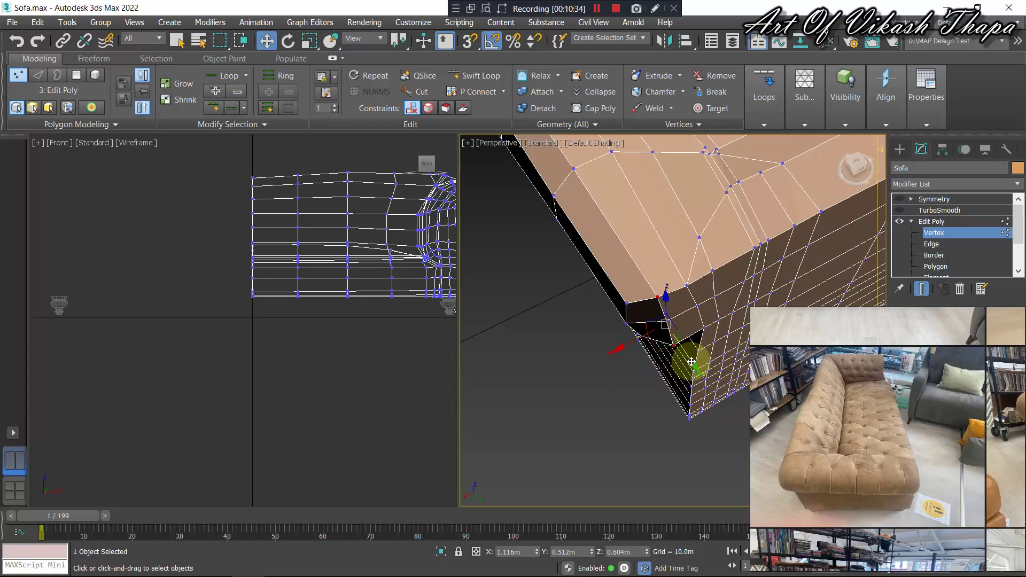
{"action": "left_click_drag", "start_coordinate": [611, 344], "coordinate": [622, 342]}
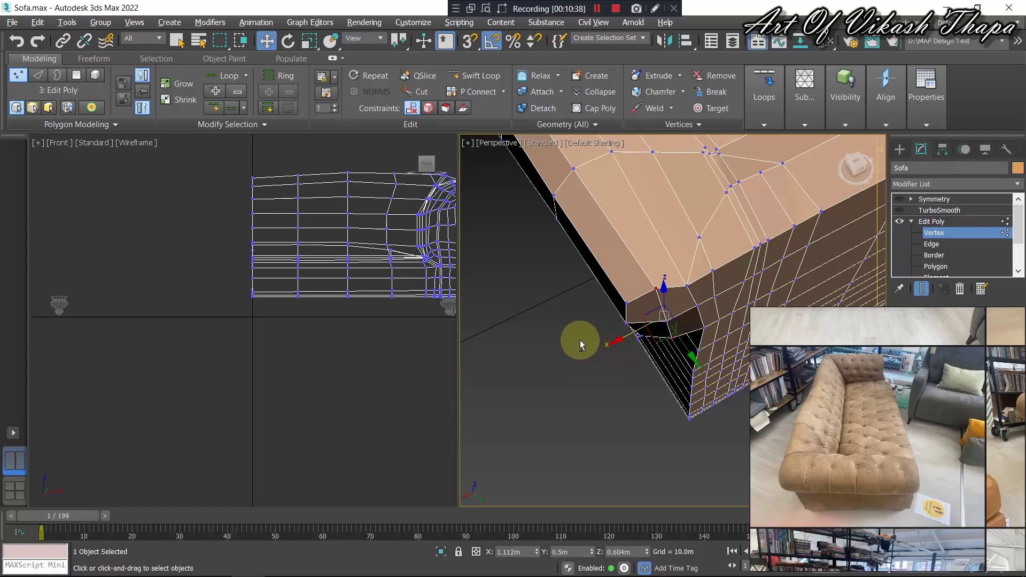
Move another arm-corner vertex left and down, checking it against the reference photo board.
{"action": "middle_click_drag", "start_coordinate": [579, 339], "coordinate": [652, 344], "text": "alt"}
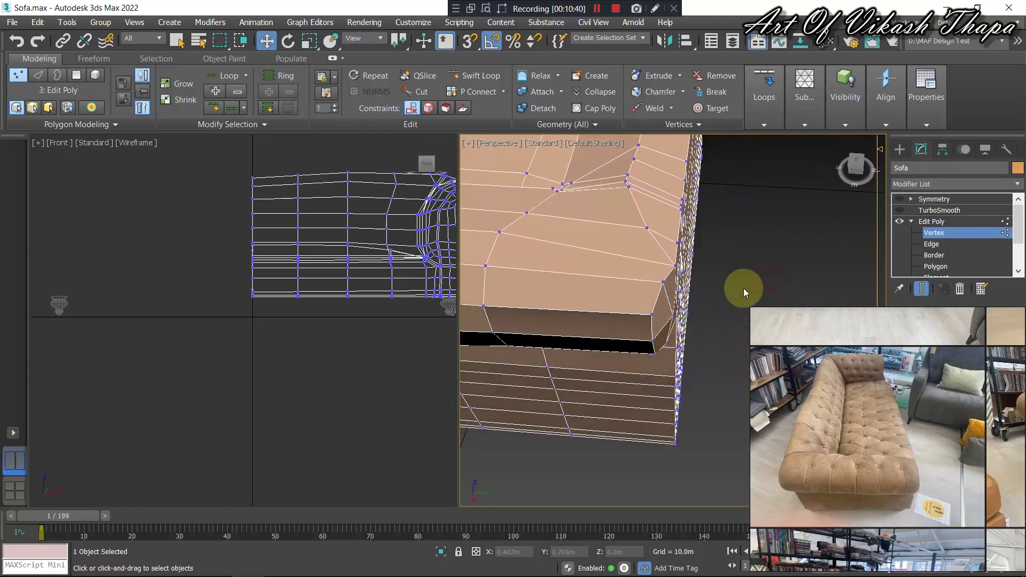
{"action": "middle_click_drag", "start_coordinate": [768, 275], "coordinate": [747, 303], "text": "alt"}
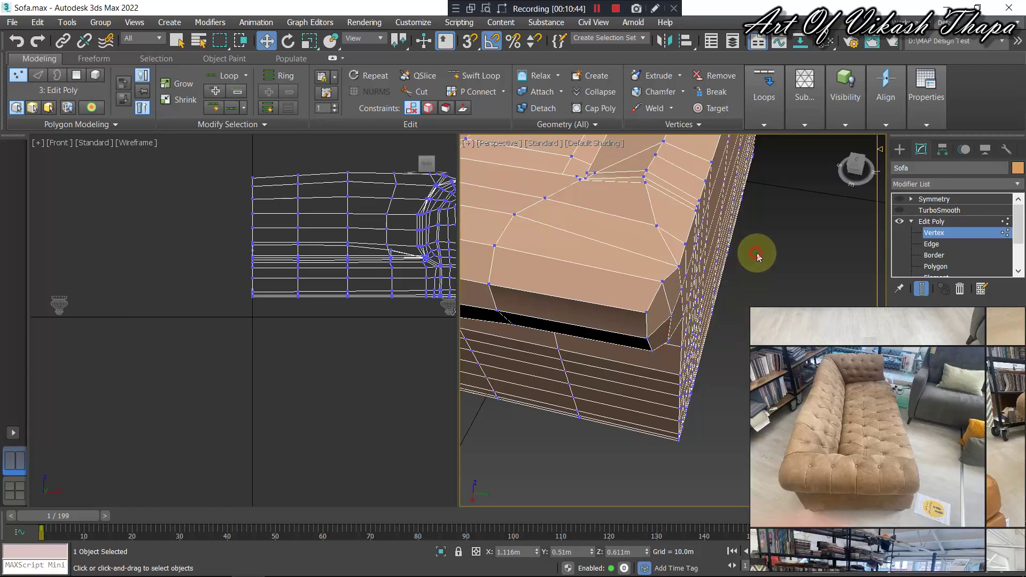
{"action": "mouse_move", "coordinate": [758, 255]}
{"action": "middle_mouse_down", "text": "alt"}
{"action": "mouse_move", "coordinate": [717, 286]}
{"action": "mouse_move", "coordinate": [652, 270]}
{"action": "mouse_move", "coordinate": [693, 268]}
{"action": "mouse_move", "coordinate": [717, 251]}
{"action": "middle_mouse_up", "text": "alt"}
{"action": "scroll", "coordinate": [671, 304], "scroll_direction": "up", "scroll_amount": 3}
{"action": "mouse_move", "coordinate": [671, 304]}
{"action": "middle_mouse_down", "text": "alt"}
{"action": "mouse_move", "coordinate": [664, 297]}
{"action": "mouse_move", "coordinate": [674, 301]}
{"action": "mouse_move", "coordinate": [665, 335]}
{"action": "mouse_move", "coordinate": [682, 339]}
{"action": "mouse_move", "coordinate": [679, 362]}
{"action": "middle_mouse_up", "text": "alt"}
{"action": "left_click", "coordinate": [665, 327]}
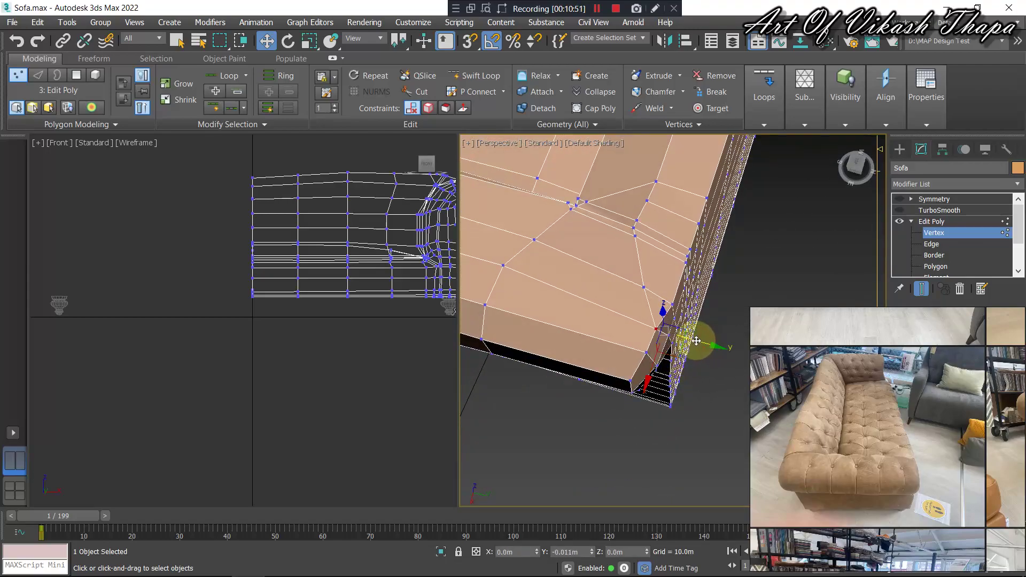
{"action": "left_click_drag", "start_coordinate": [699, 341], "coordinate": [682, 348]}
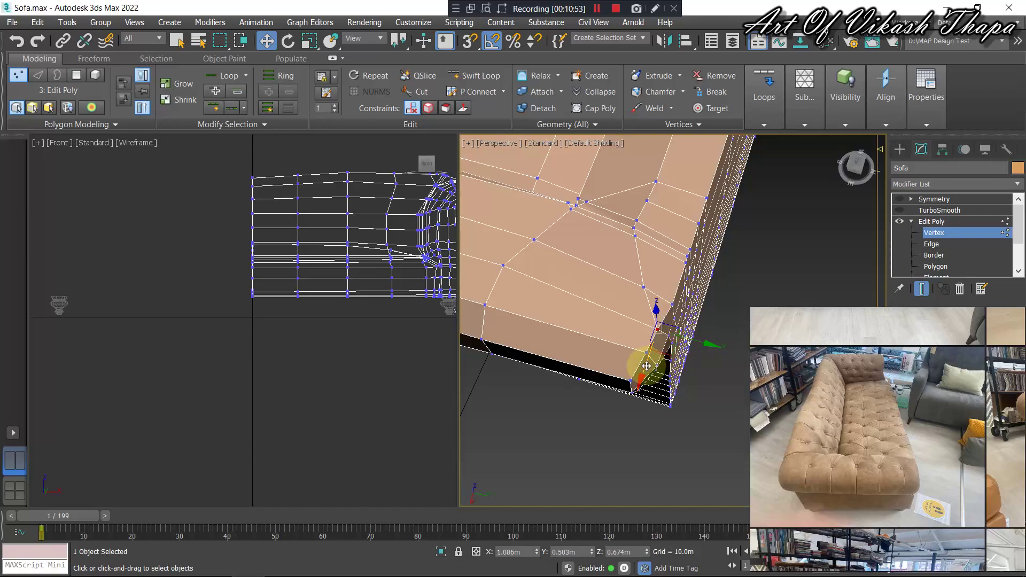
{"action": "mouse_move", "coordinate": [691, 377]}
{"action": "middle_mouse_down", "text": "alt"}
{"action": "mouse_move", "coordinate": [679, 330]}
{"action": "mouse_move", "coordinate": [638, 297]}
{"action": "mouse_move", "coordinate": [603, 299]}
{"action": "mouse_move", "coordinate": [685, 339]}
{"action": "mouse_move", "coordinate": [708, 321]}
{"action": "mouse_move", "coordinate": [753, 344]}
{"action": "mouse_move", "coordinate": [762, 300]}
{"action": "mouse_move", "coordinate": [717, 328]}
{"action": "middle_mouse_up", "text": "alt"}
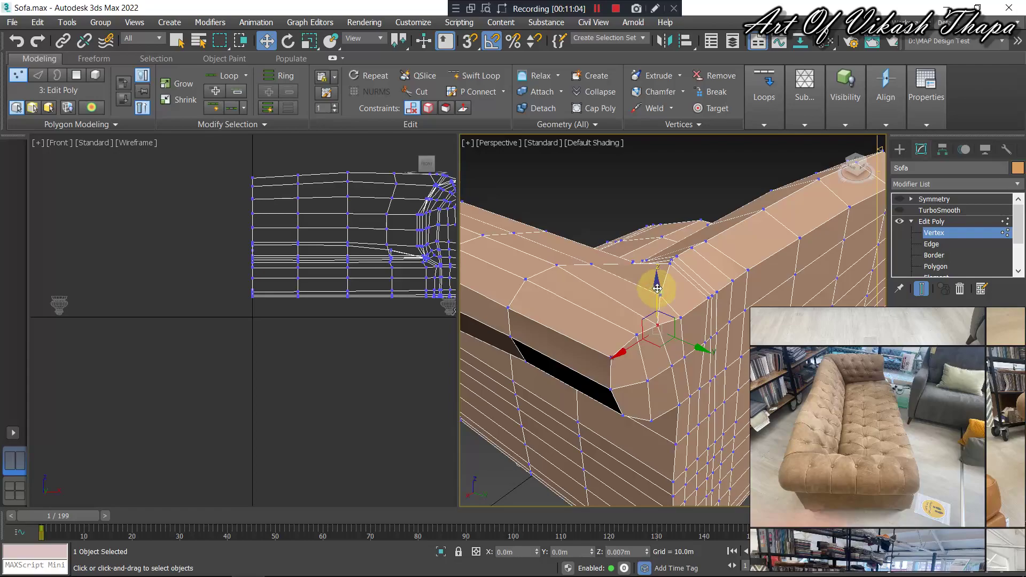
{"action": "mouse_move", "coordinate": [680, 309]}
{"action": "middle_mouse_down", "text": "alt"}
{"action": "mouse_move", "coordinate": [630, 332]}
{"action": "mouse_move", "coordinate": [555, 329]}
{"action": "mouse_move", "coordinate": [528, 314]}
{"action": "mouse_move", "coordinate": [682, 310]}
{"action": "mouse_move", "coordinate": [705, 290]}
{"action": "mouse_move", "coordinate": [664, 378]}
{"action": "mouse_move", "coordinate": [657, 338]}
{"action": "mouse_move", "coordinate": [678, 371]}
{"action": "middle_mouse_up", "text": "alt"}
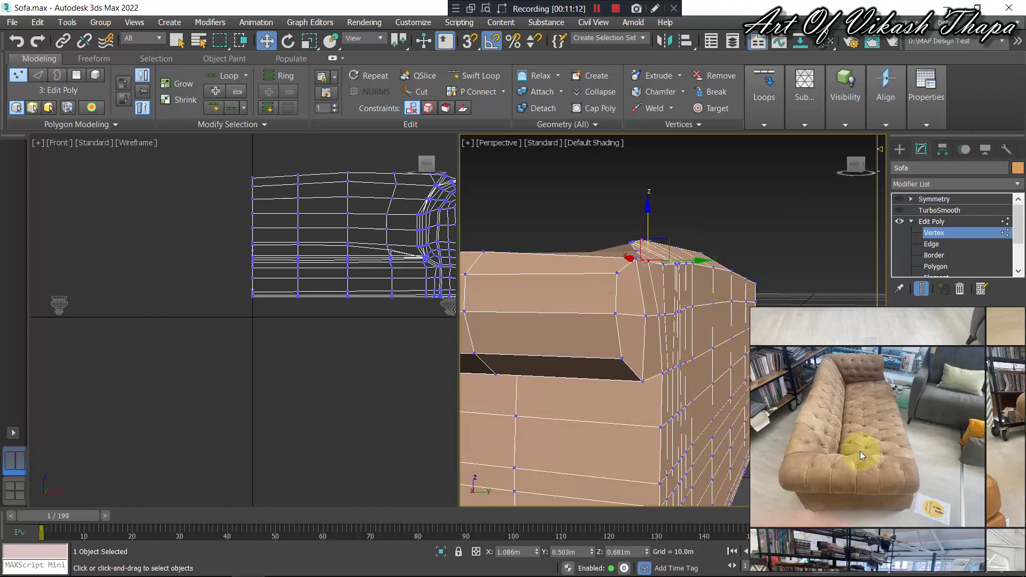
{"action": "mouse_move", "coordinate": [858, 458]}
{"action": "left_mouse_down"}
{"action": "mouse_move", "coordinate": [740, 428]}
{"action": "mouse_move", "coordinate": [833, 424]}
{"action": "mouse_move", "coordinate": [880, 455]}
{"action": "mouse_move", "coordinate": [889, 415]}
{"action": "mouse_move", "coordinate": [726, 424]}
{"action": "mouse_move", "coordinate": [796, 454]}
{"action": "mouse_move", "coordinate": [847, 419]}
{"action": "mouse_move", "coordinate": [861, 484]}
{"action": "left_mouse_up"}
Switch the reference to a side-view sofa photo and move the arm's front-corner vertex outward along X.
{"action": "scroll", "coordinate": [893, 415], "scroll_direction": "up", "scroll_amount": 3}
{"action": "scroll", "coordinate": [852, 440], "scroll_direction": "up", "scroll_amount": 3}
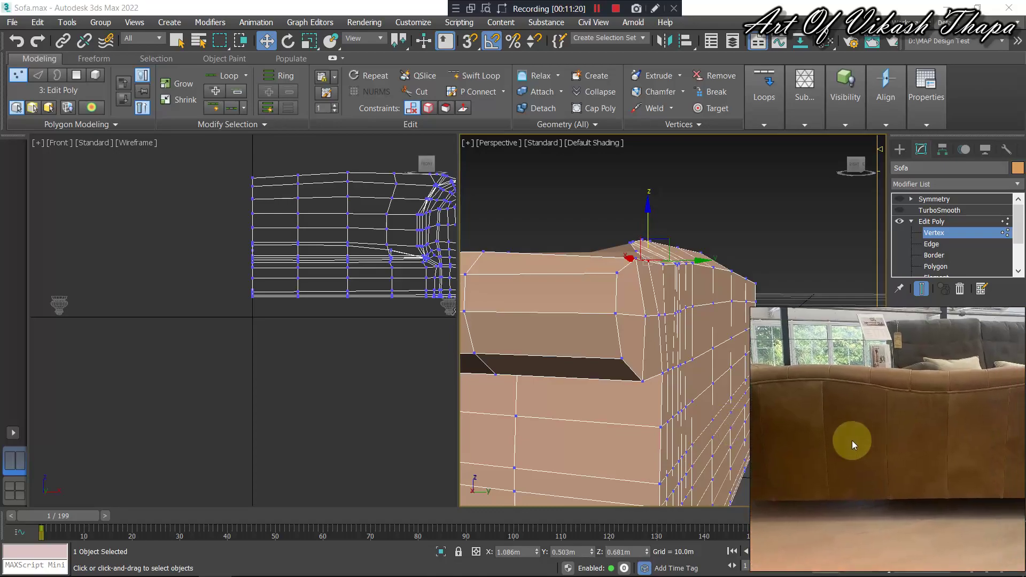
{"action": "left_click_drag", "start_coordinate": [852, 440], "coordinate": [620, 447]}
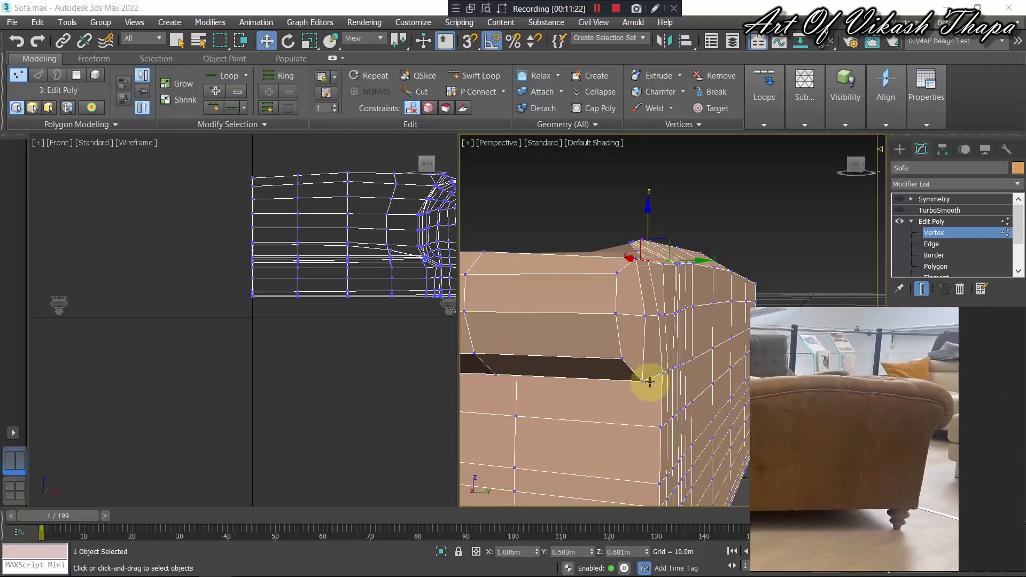
{"action": "mouse_move", "coordinate": [650, 381]}
{"action": "middle_mouse_down", "text": "alt"}
{"action": "mouse_move", "coordinate": [643, 366]}
{"action": "mouse_move", "coordinate": [586, 378]}
{"action": "mouse_move", "coordinate": [647, 379]}
{"action": "mouse_move", "coordinate": [637, 360]}
{"action": "mouse_move", "coordinate": [586, 359]}
{"action": "middle_mouse_up", "text": "alt"}
{"action": "left_click", "coordinate": [564, 355]}
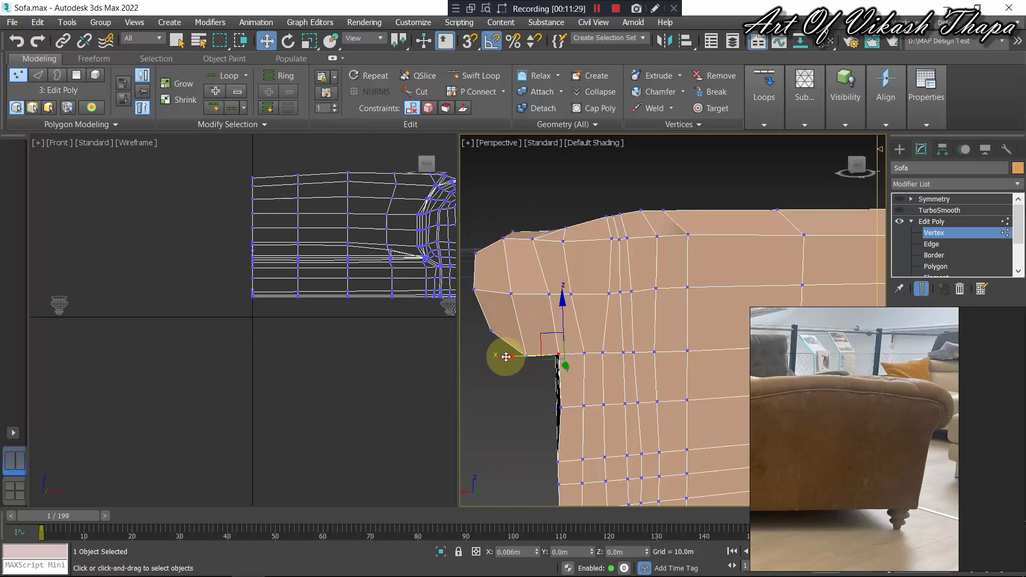
{"action": "mouse_move", "coordinate": [526, 366]}
{"action": "middle_mouse_down", "text": "alt"}
{"action": "mouse_move", "coordinate": [632, 373]}
{"action": "mouse_move", "coordinate": [620, 344]}
{"action": "mouse_move", "coordinate": [589, 360]}
{"action": "mouse_move", "coordinate": [600, 373]}
{"action": "middle_mouse_up", "text": "alt"}
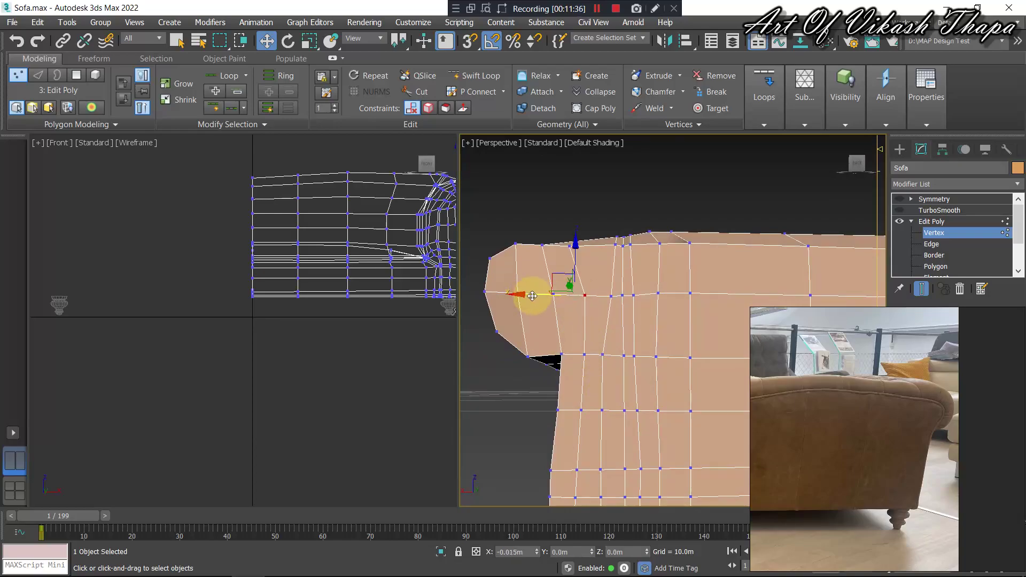
{"action": "middle_click_drag", "start_coordinate": [623, 285], "coordinate": [564, 263], "text": "alt"}
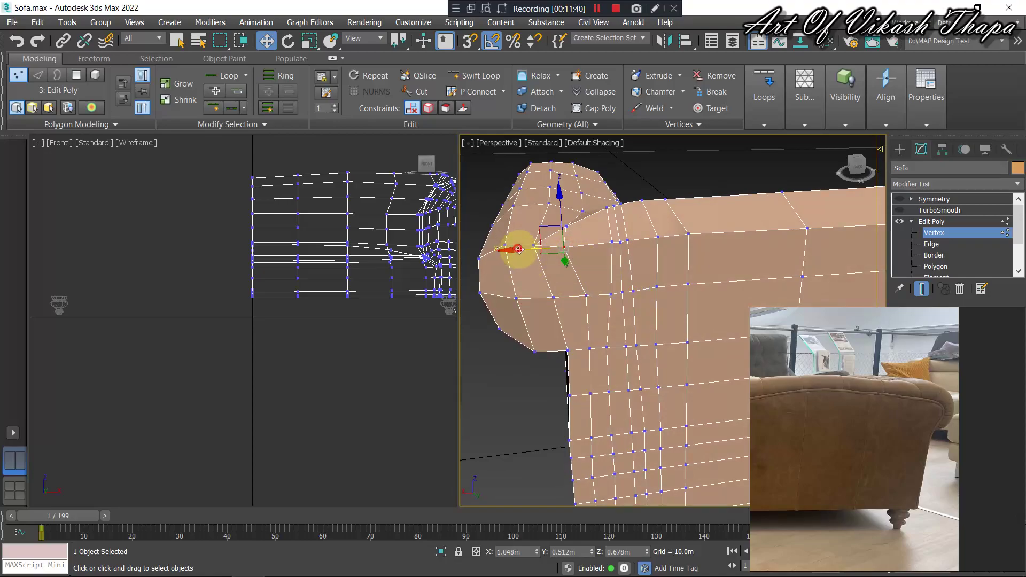
{"action": "left_click_drag", "start_coordinate": [528, 251], "coordinate": [557, 265]}
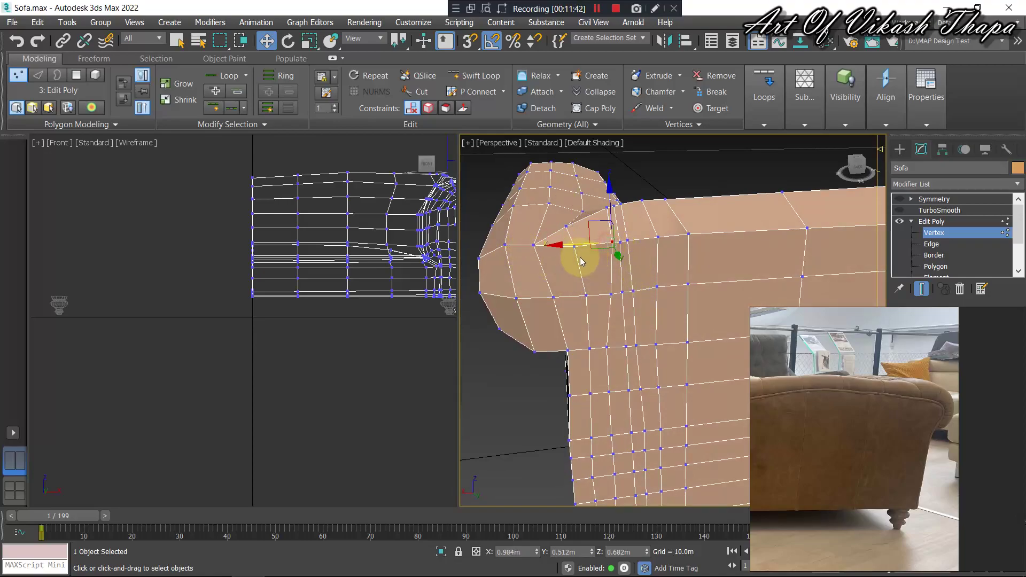
Nudge a lower arm-front vertex along X and zoom out to see the whole arm.
{"action": "left_click", "coordinate": [609, 294]}
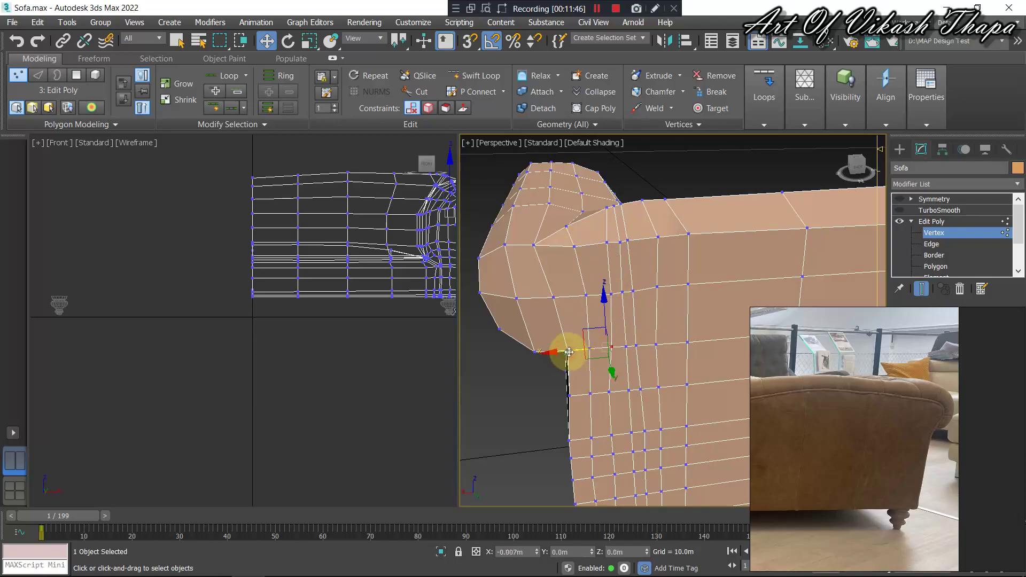
{"action": "left_click_drag", "start_coordinate": [569, 352], "coordinate": [596, 409]}
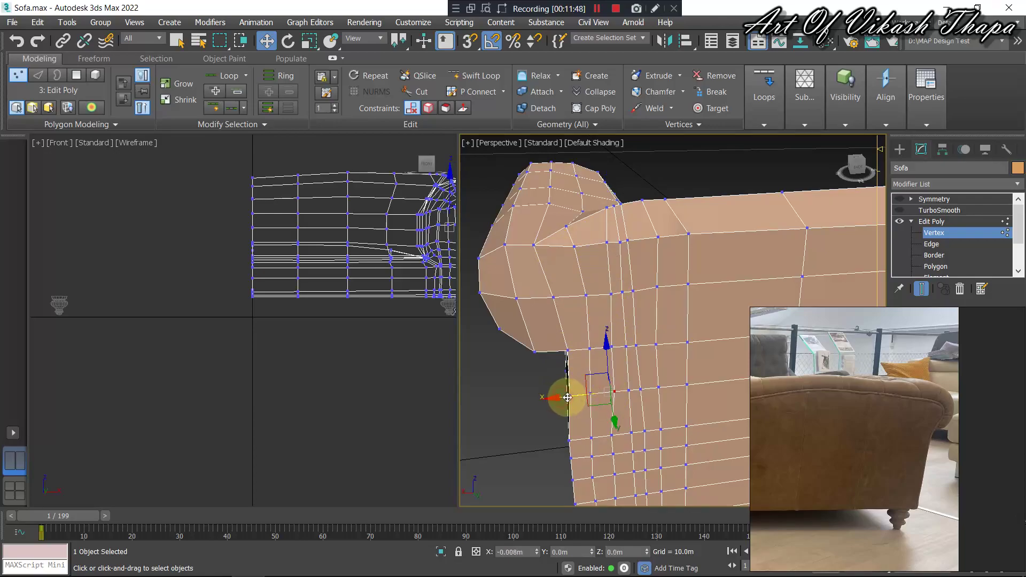
{"action": "scroll", "coordinate": [569, 392], "scroll_direction": "down", "scroll_amount": 5}
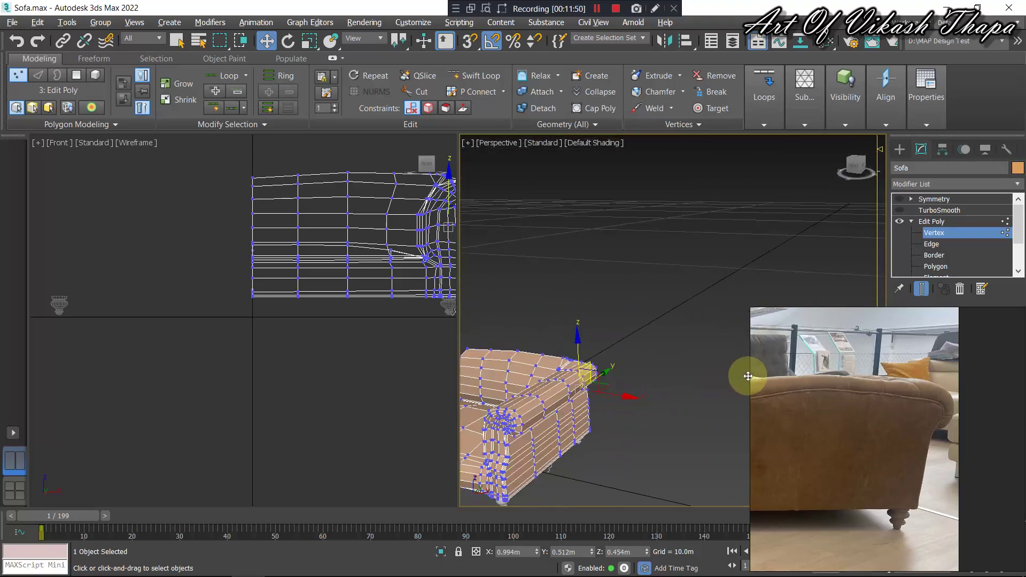
{"action": "mouse_move", "coordinate": [751, 373]}
{"action": "middle_mouse_down"}
{"action": "mouse_move", "coordinate": [672, 378]}
{"action": "mouse_move", "coordinate": [691, 378]}
{"action": "middle_mouse_up"}
{"action": "scroll", "coordinate": [672, 378], "scroll_direction": "up", "scroll_amount": 5}
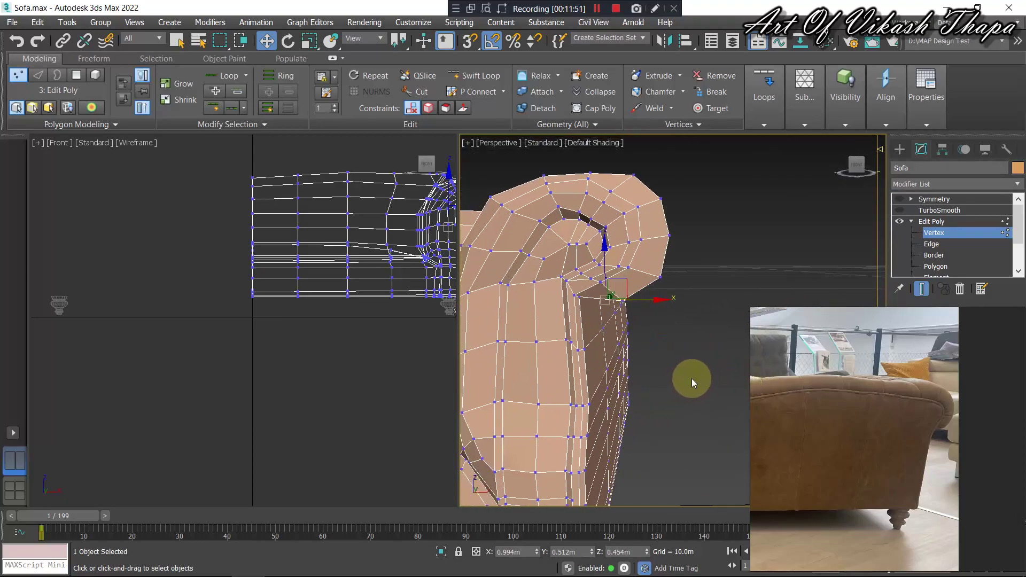
{"action": "right_click", "coordinate": [689, 372]}
Return to object level, turn TurboSmooth back on, and deselect to inspect the smoothed two-armed sofa.
{"action": "left_click", "coordinate": [689, 368]}
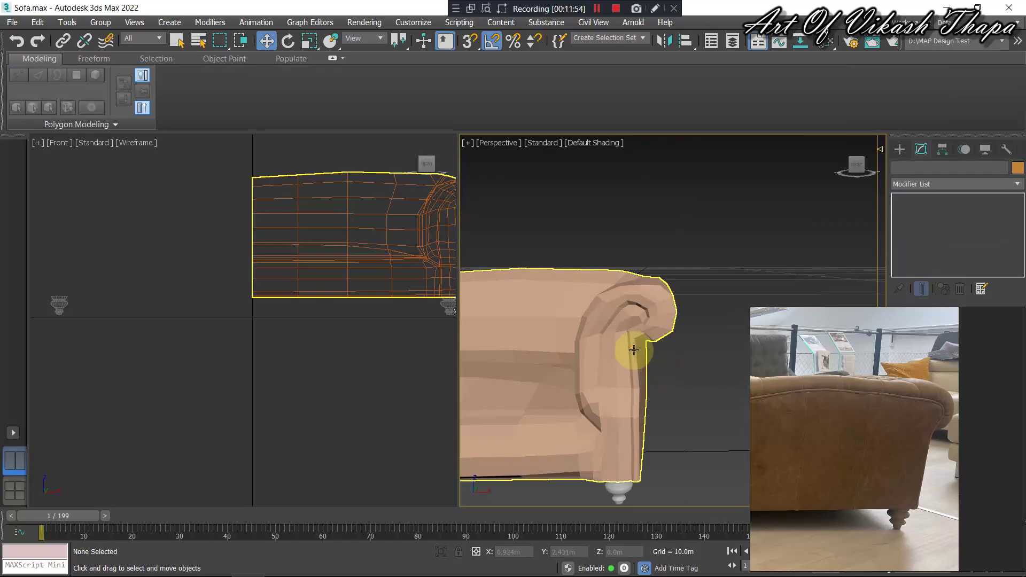
{"action": "mouse_move", "coordinate": [674, 367]}
{"action": "middle_mouse_down", "text": "alt"}
{"action": "mouse_move", "coordinate": [657, 373]}
{"action": "mouse_move", "coordinate": [694, 363]}
{"action": "middle_mouse_up", "text": "alt"}
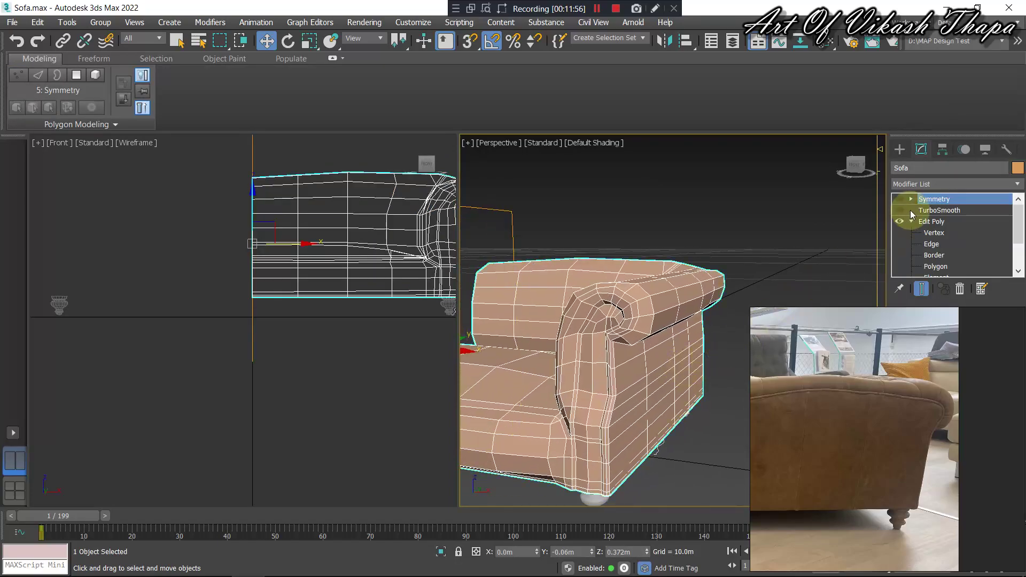
{"action": "left_click", "coordinate": [900, 210]}
{"action": "left_click", "coordinate": [736, 276]}
{"action": "scroll", "coordinate": [650, 318], "scroll_direction": "up", "scroll_amount": 3}
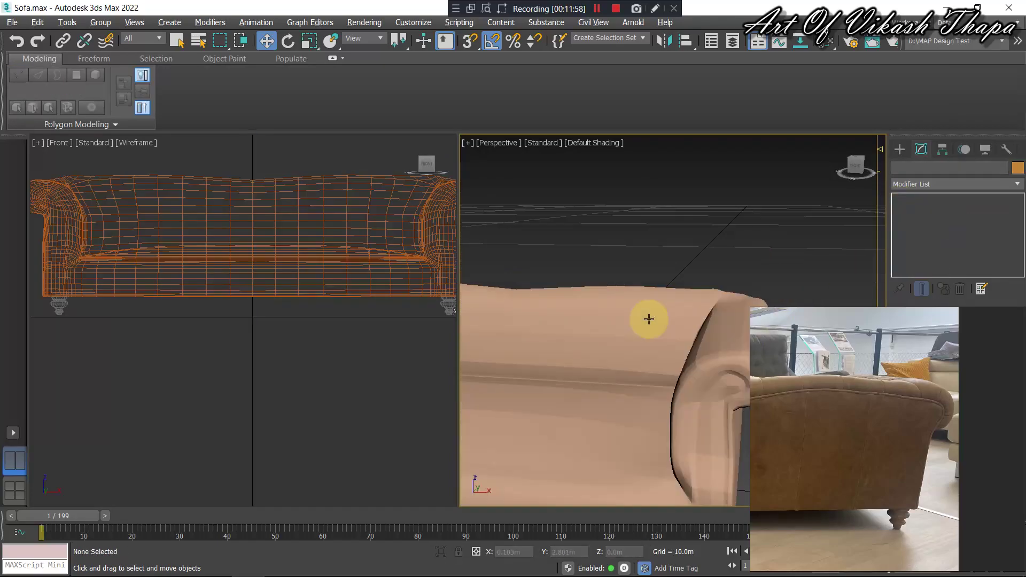
{"action": "mouse_move", "coordinate": [650, 318]}
{"action": "middle_mouse_down"}
{"action": "mouse_move", "coordinate": [644, 293]}
{"action": "mouse_move", "coordinate": [652, 320]}
{"action": "mouse_move", "coordinate": [509, 236]}
{"action": "mouse_move", "coordinate": [683, 286]}
{"action": "mouse_move", "coordinate": [658, 304]}
{"action": "mouse_move", "coordinate": [577, 315]}
{"action": "mouse_move", "coordinate": [711, 357]}
{"action": "mouse_move", "coordinate": [679, 344]}
{"action": "mouse_move", "coordinate": [694, 352]}
{"action": "middle_mouse_up"}
{"action": "scroll", "coordinate": [643, 293], "scroll_direction": "down", "scroll_amount": 3}
{"action": "scroll", "coordinate": [609, 259], "scroll_direction": "down", "scroll_amount": 3}
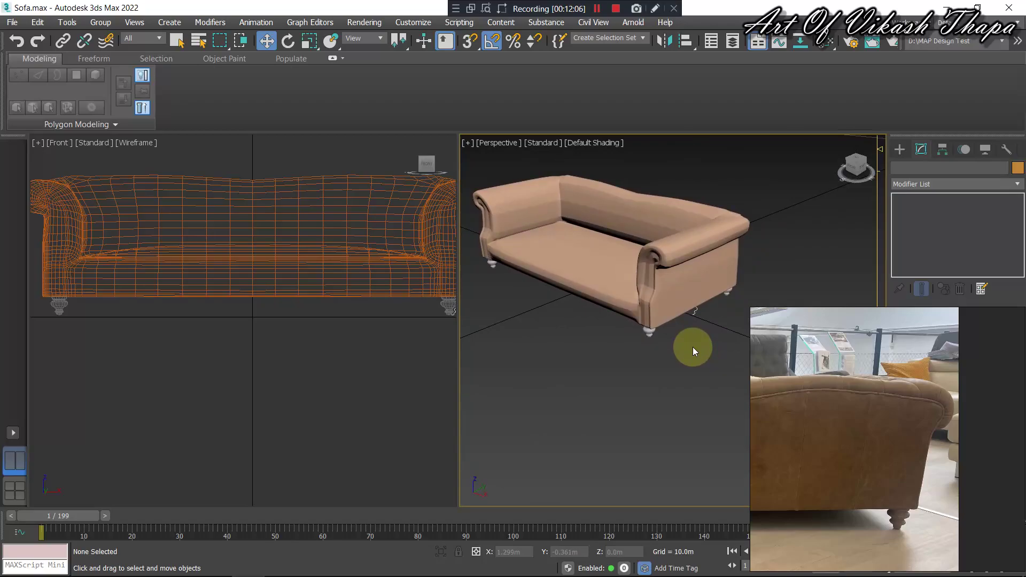
{"action": "scroll", "coordinate": [170, 252], "scroll_direction": "down", "scroll_amount": 4}
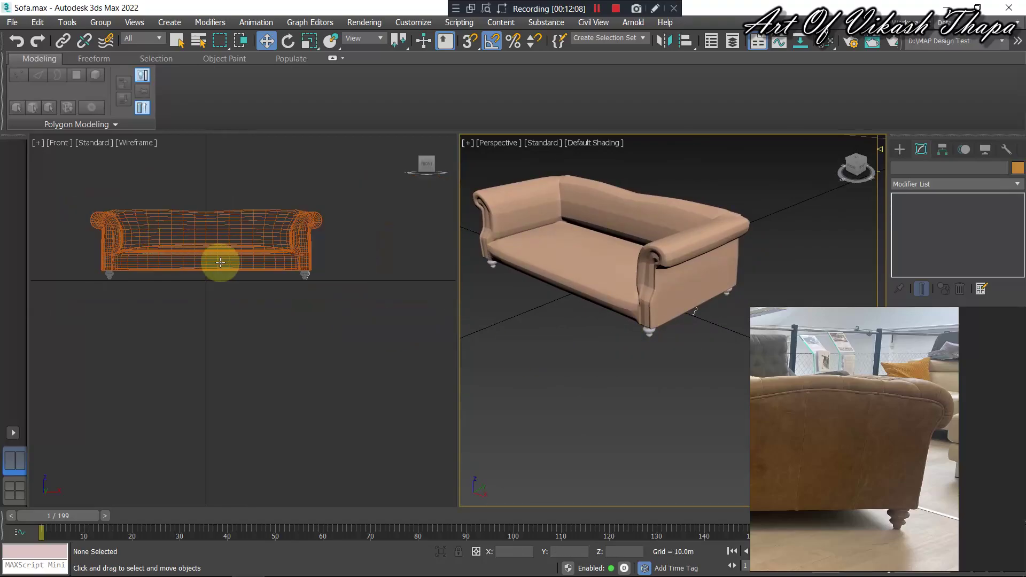
{"action": "scroll", "coordinate": [218, 258], "scroll_direction": "up", "scroll_amount": 2}
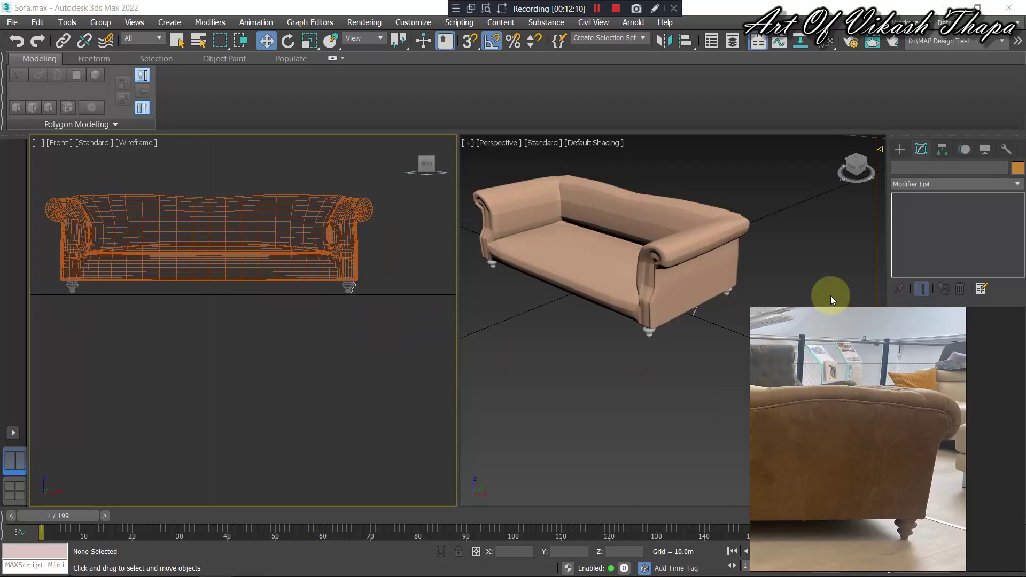
Add a second TurboSmooth modifier to the sofa from the Modifier List using 'turbo'.
{"action": "left_click", "coordinate": [731, 240]}
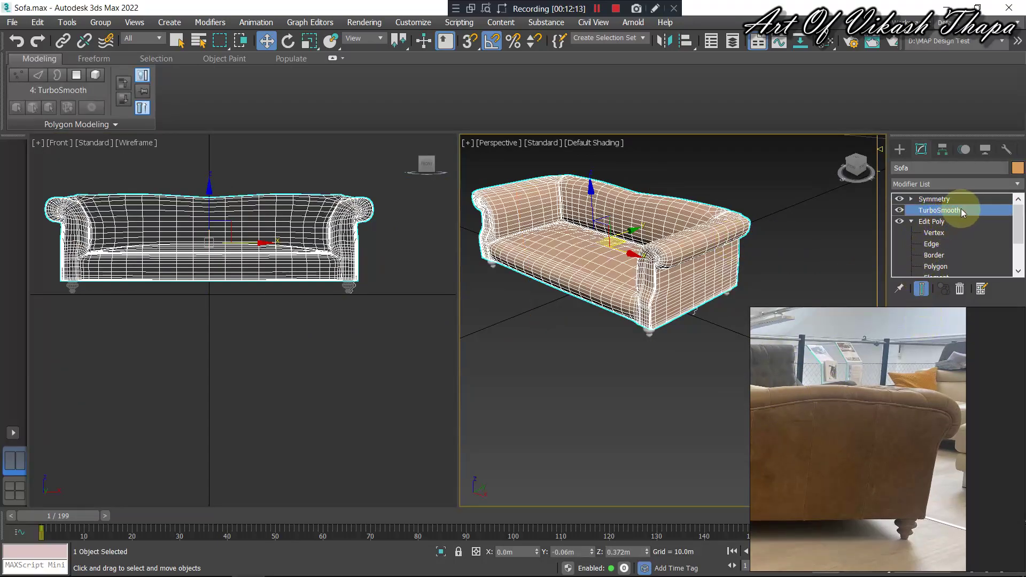
{"action": "left_click", "coordinate": [1016, 184]}
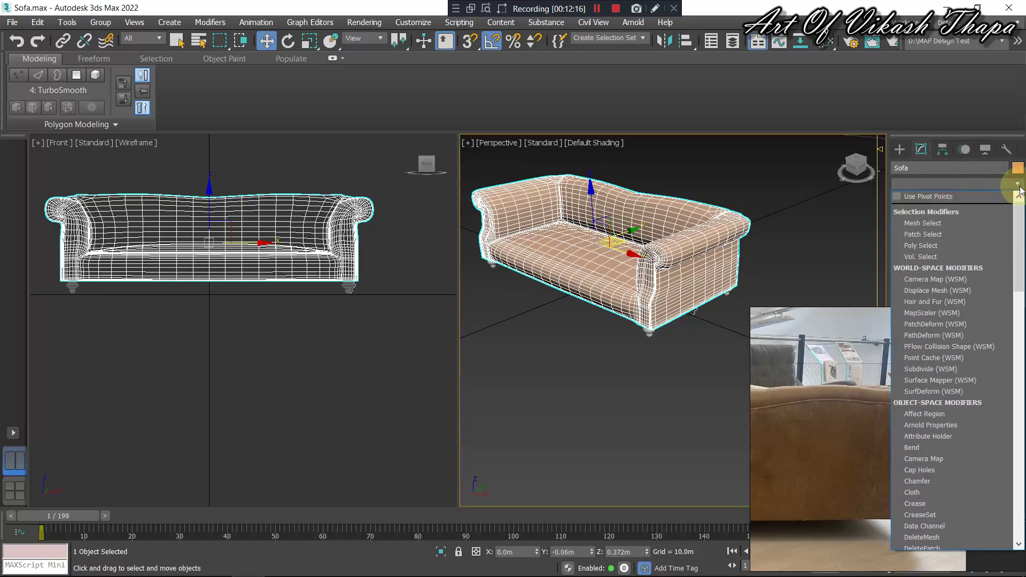
{"action": "type", "text": "turbo"}
{"action": "key", "text": "Return"}
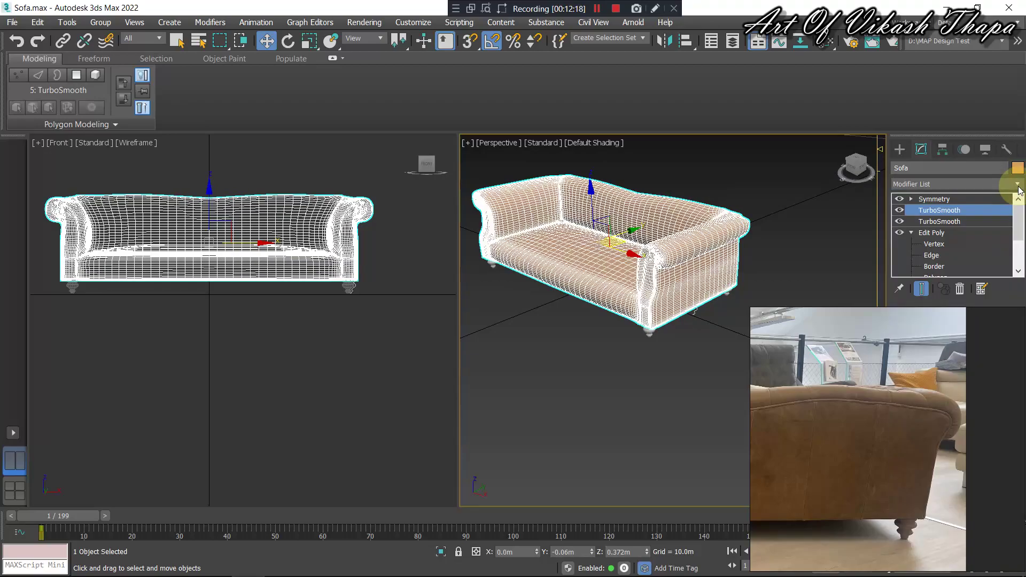
{"action": "left_click", "coordinate": [809, 271]}
Pan and orbit around the smoothed sofa, then reselect it and zoom in on the arm.
{"action": "scroll", "coordinate": [745, 254], "scroll_direction": "up", "scroll_amount": 3}
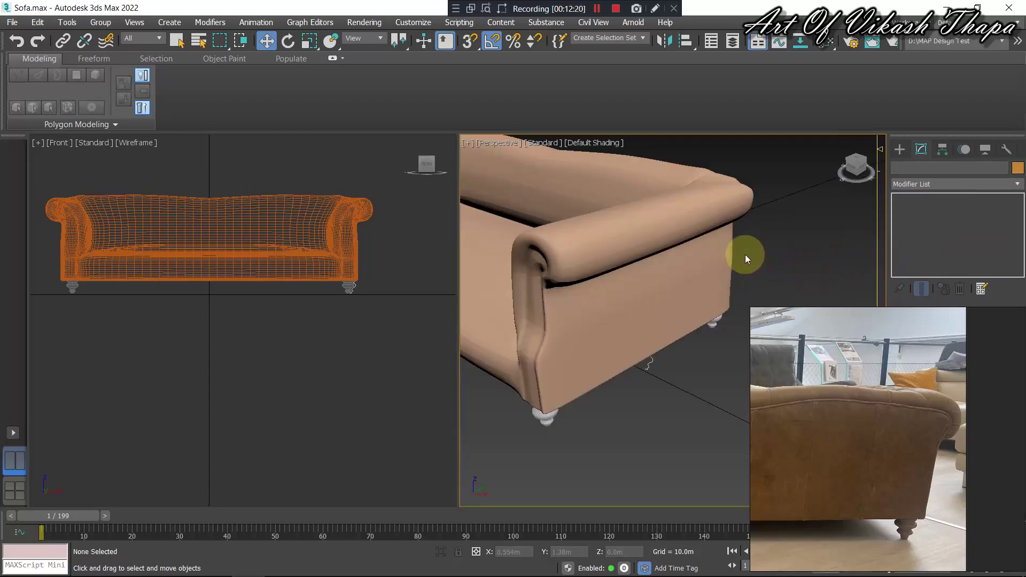
{"action": "scroll", "coordinate": [701, 259], "scroll_direction": "up", "scroll_amount": 2}
{"action": "scroll", "coordinate": [711, 259], "scroll_direction": "down", "scroll_amount": 2}
{"action": "scroll", "coordinate": [748, 288], "scroll_direction": "down", "scroll_amount": 2}
{"action": "scroll", "coordinate": [673, 279], "scroll_direction": "down", "scroll_amount": 2}
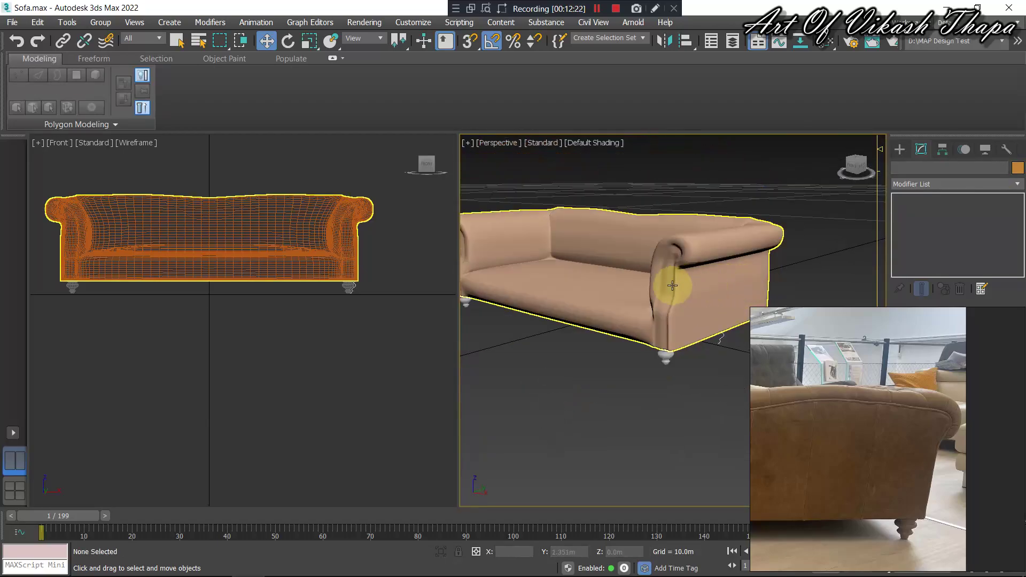
{"action": "middle_click_drag", "start_coordinate": [671, 280], "coordinate": [693, 278]}
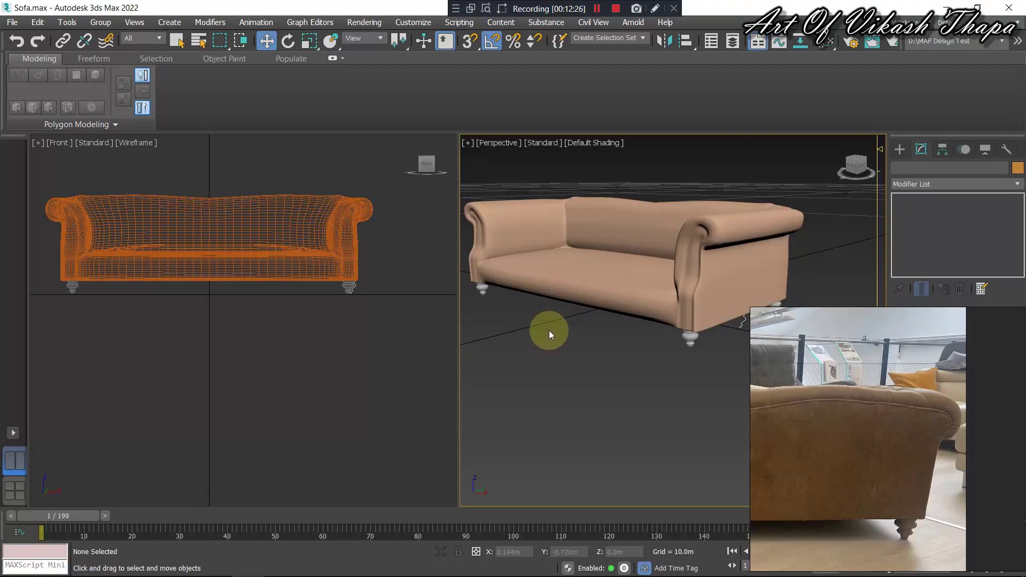
{"action": "middle_click_drag", "start_coordinate": [549, 328], "coordinate": [555, 331]}
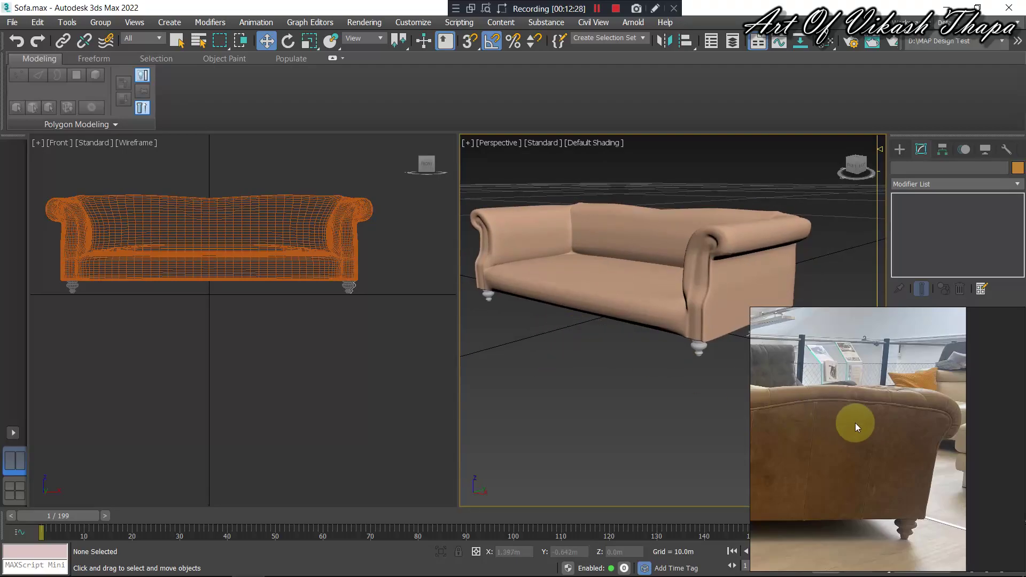
{"action": "scroll", "coordinate": [836, 424], "scroll_direction": "down", "scroll_amount": 5}
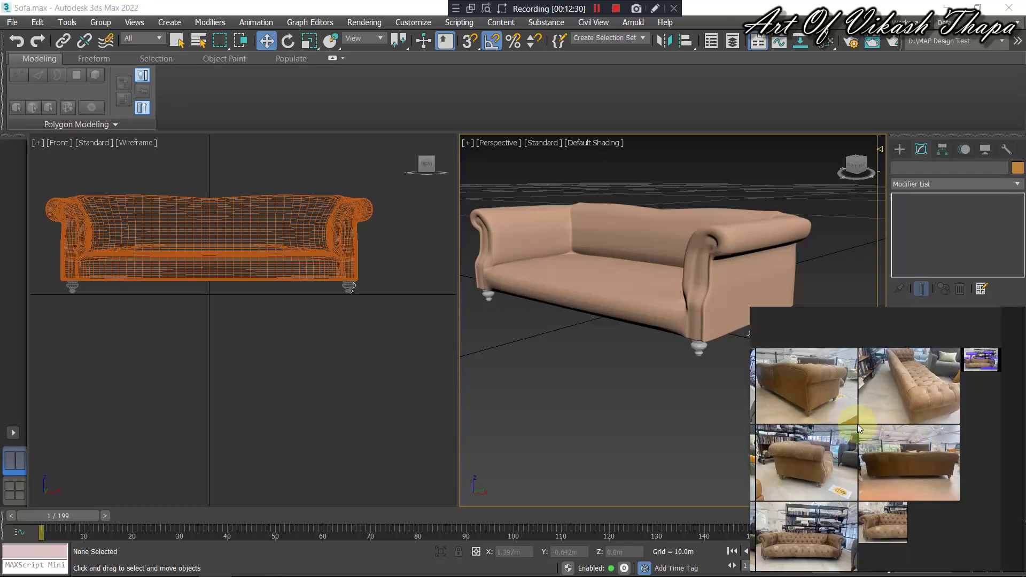
{"action": "scroll", "coordinate": [895, 460], "scroll_direction": "up", "scroll_amount": 5}
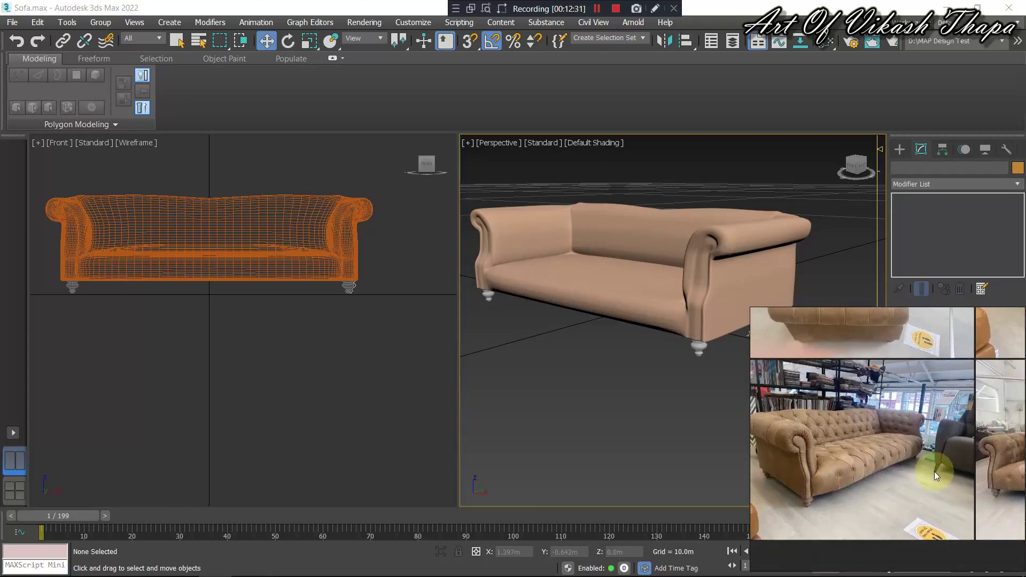
{"action": "mouse_move", "coordinate": [555, 332]}
{"action": "middle_mouse_down", "text": "alt"}
{"action": "mouse_move", "coordinate": [637, 341]}
{"action": "mouse_move", "coordinate": [579, 354]}
{"action": "mouse_move", "coordinate": [586, 328]}
{"action": "middle_mouse_up", "text": "alt"}
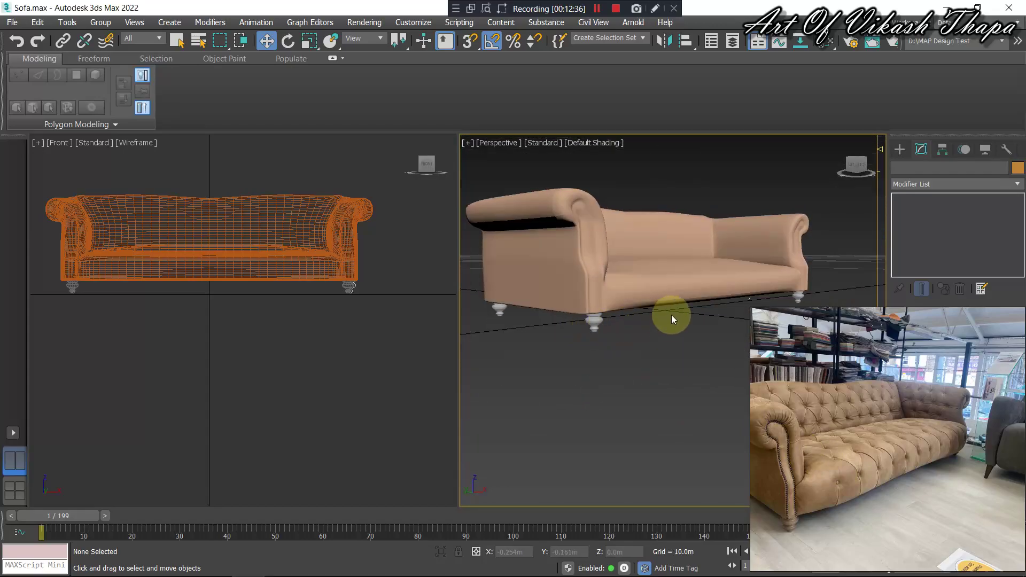
{"action": "scroll", "coordinate": [648, 343], "scroll_direction": "up", "scroll_amount": 4}
{"action": "scroll", "coordinate": [648, 343], "scroll_direction": "down", "scroll_amount": 3}
{"action": "scroll", "coordinate": [619, 336], "scroll_direction": "down", "scroll_amount": 3}
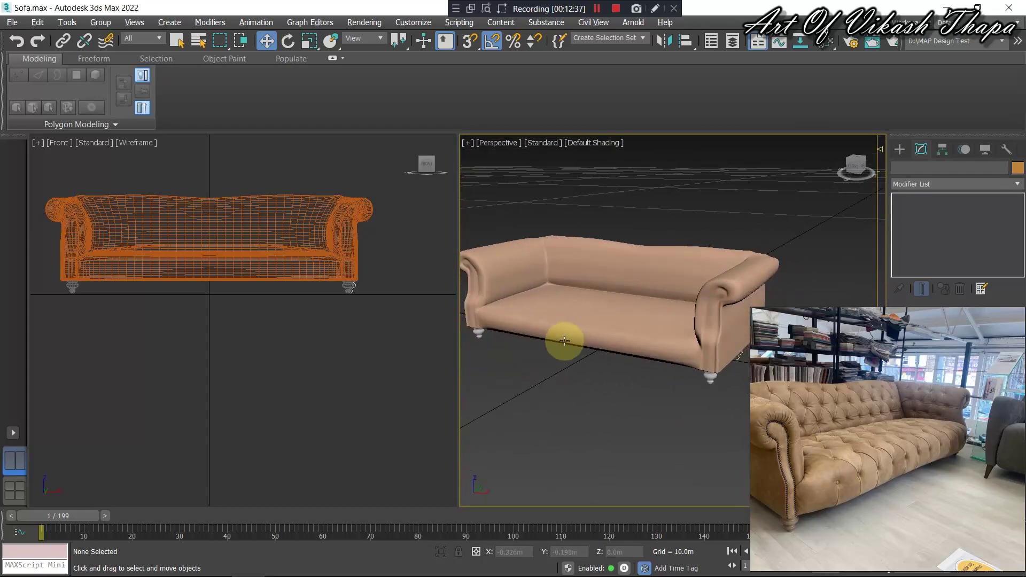
{"action": "left_click", "coordinate": [612, 324]}
{"action": "scroll", "coordinate": [609, 323], "scroll_direction": "up", "scroll_amount": 2}
{"action": "scroll", "coordinate": [576, 323], "scroll_direction": "up", "scroll_amount": 2}
{"action": "scroll", "coordinate": [566, 316], "scroll_direction": "up", "scroll_amount": 2}
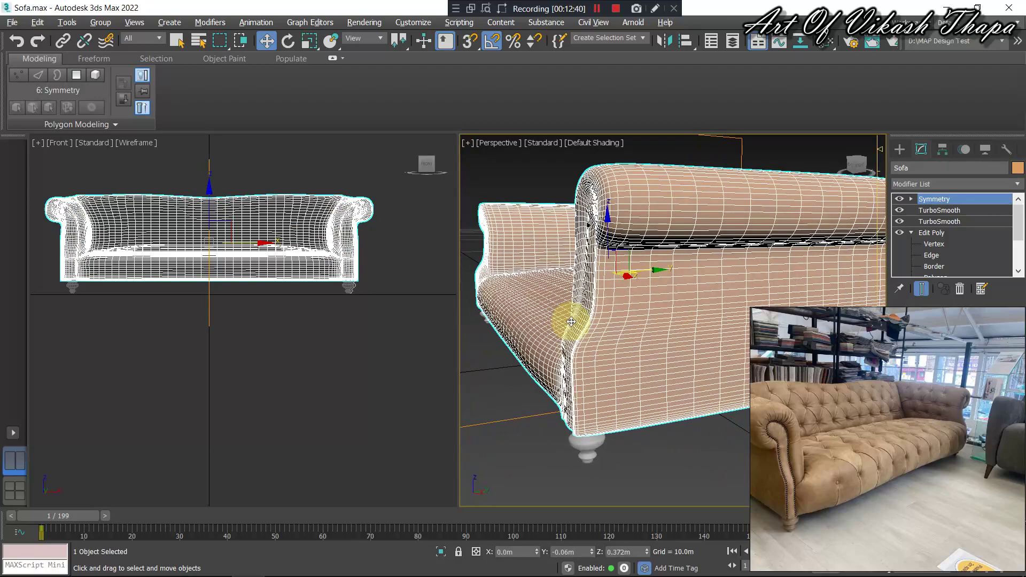
{"action": "scroll", "coordinate": [570, 318], "scroll_direction": "up", "scroll_amount": 2}
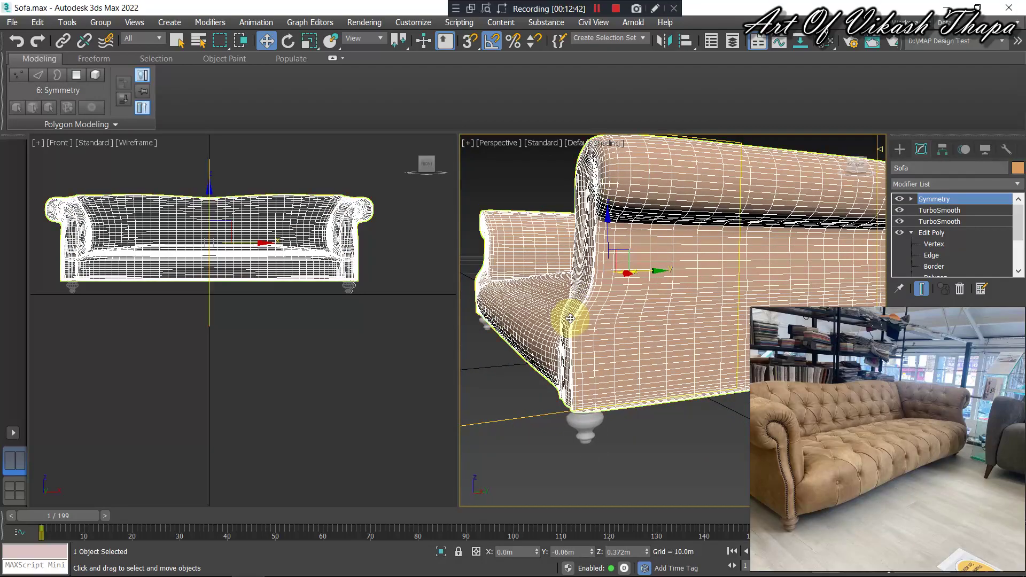
Hide one TurboSmooth and Symmetry, enter Edge level, and nudge a seat-front edge slightly.
{"action": "left_click", "coordinate": [899, 210]}
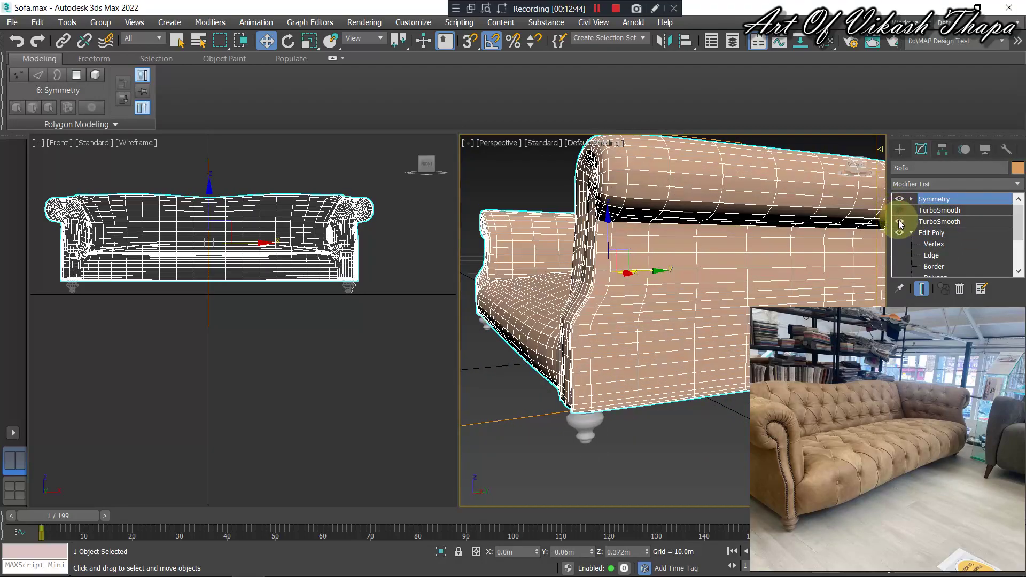
{"action": "left_click", "coordinate": [901, 200]}
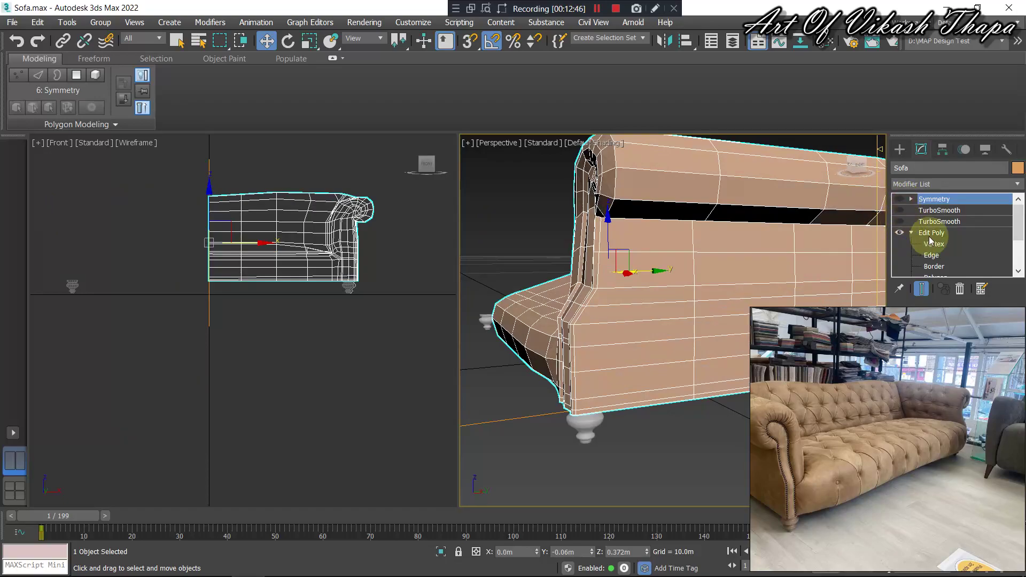
{"action": "left_click", "coordinate": [932, 254]}
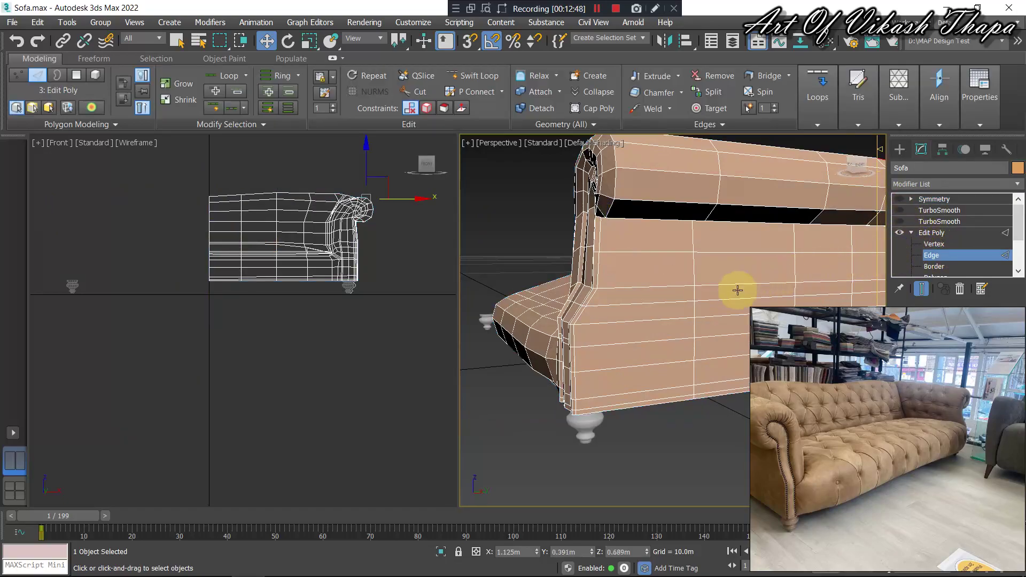
{"action": "middle_click_drag", "start_coordinate": [534, 307], "coordinate": [577, 291], "text": "alt"}
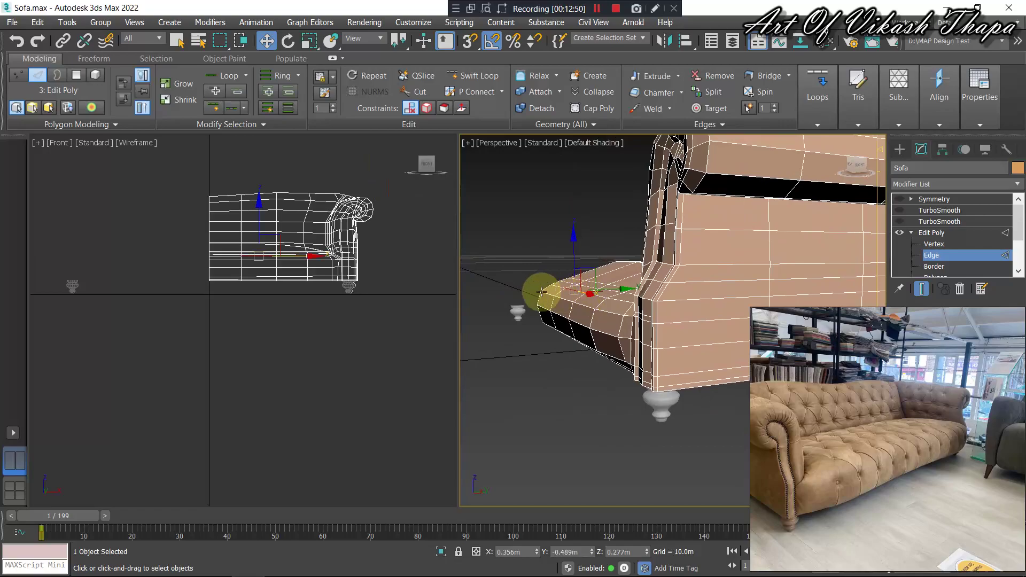
{"action": "middle_click_drag", "start_coordinate": [507, 283], "coordinate": [523, 297], "text": "alt"}
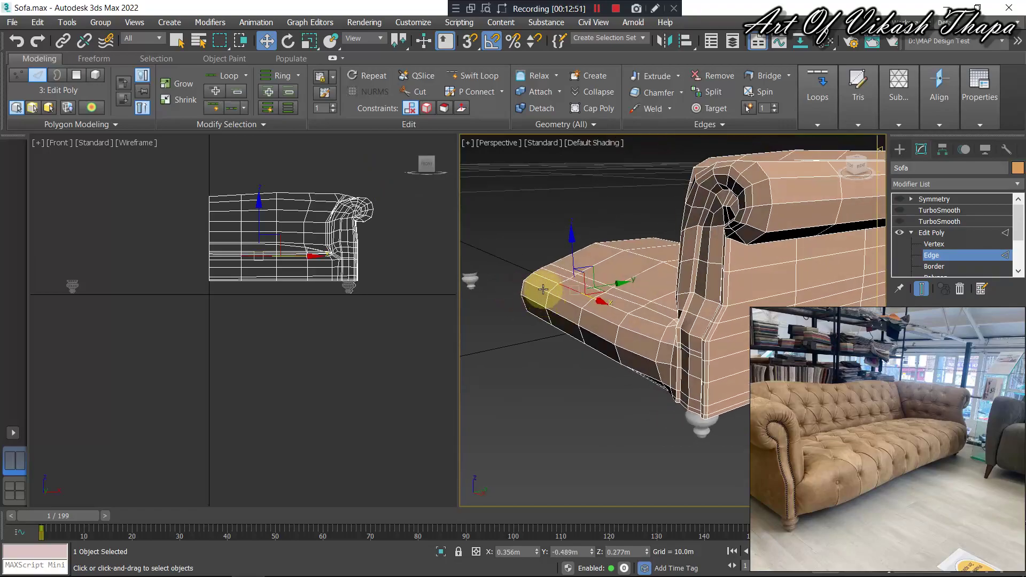
{"action": "left_click", "coordinate": [545, 278]}
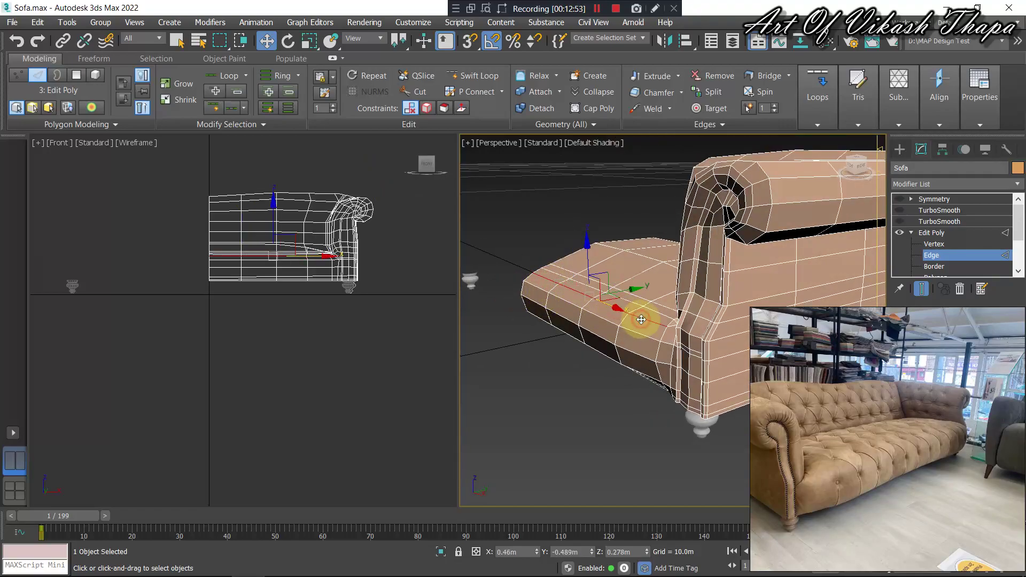
{"action": "middle_click_drag", "start_coordinate": [653, 321], "coordinate": [617, 314], "text": "alt"}
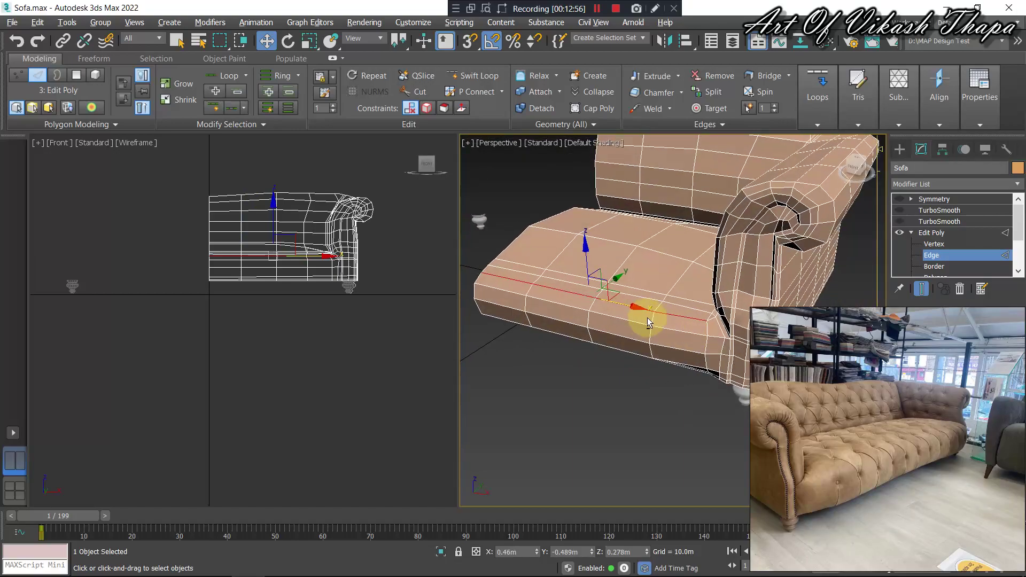
{"action": "left_click_drag", "start_coordinate": [606, 275], "coordinate": [604, 277]}
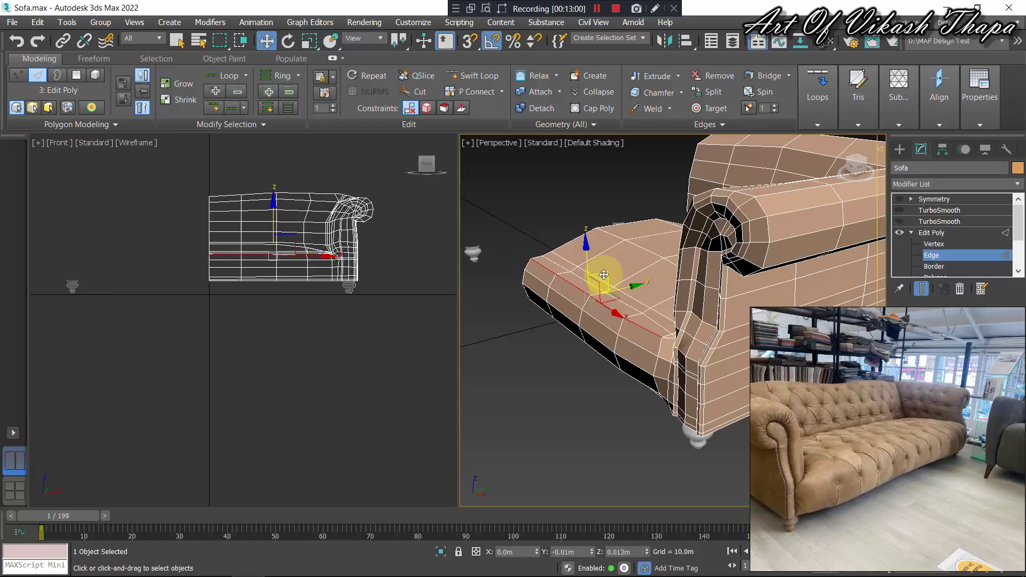
Select several seat edges, ending with the edge along the seat front, and orbit to the armrest corner.
{"action": "left_click", "coordinate": [654, 321]}
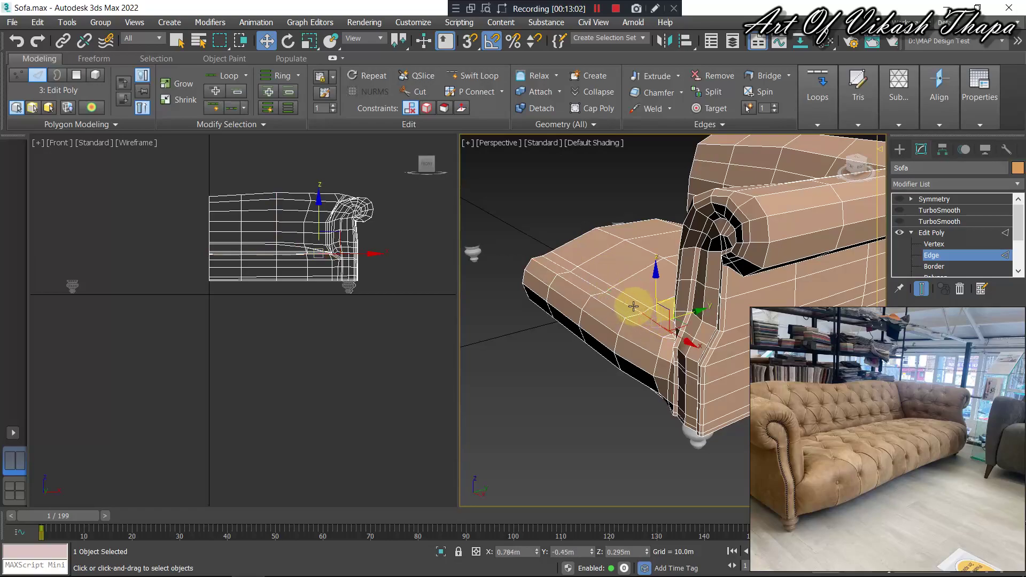
{"action": "left_click", "coordinate": [597, 282]}
{"action": "left_click", "coordinate": [567, 268]}
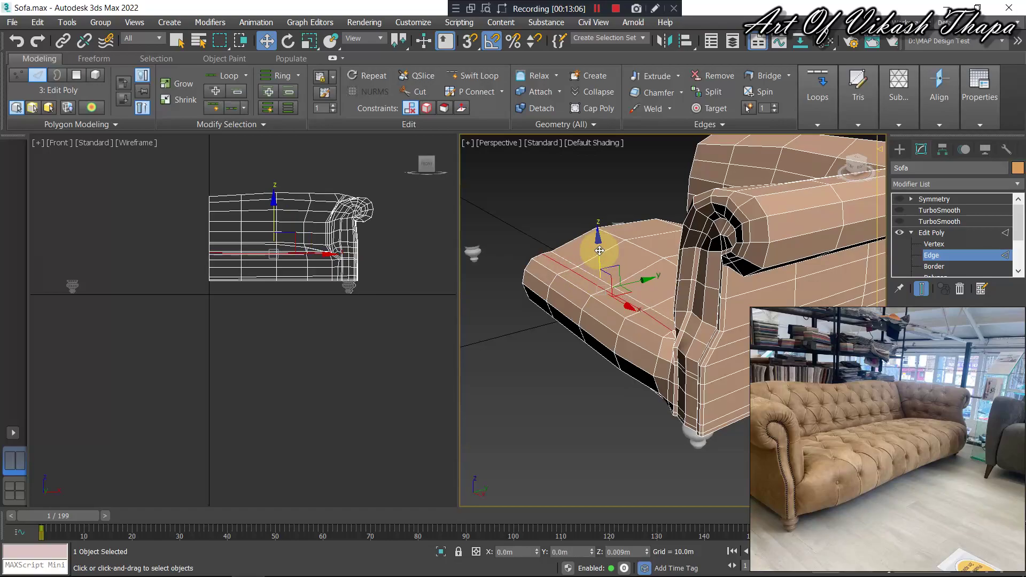
{"action": "left_click", "coordinate": [595, 278]}
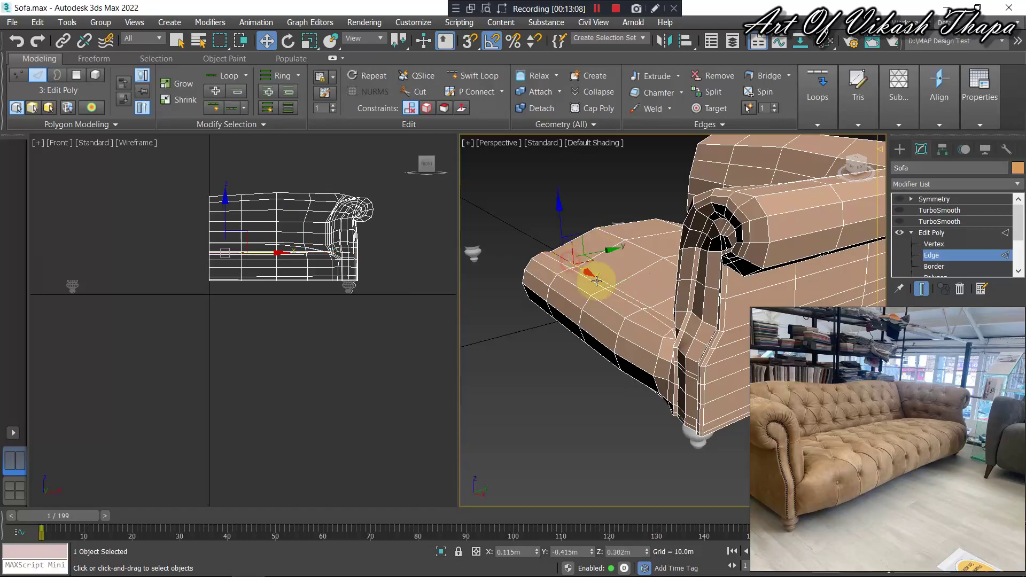
{"action": "mouse_move", "coordinate": [595, 280]}
{"action": "middle_mouse_down", "text": "alt"}
{"action": "mouse_move", "coordinate": [655, 300]}
{"action": "mouse_move", "coordinate": [662, 274]}
{"action": "middle_mouse_up", "text": "alt"}
{"action": "left_click", "coordinate": [726, 289]}
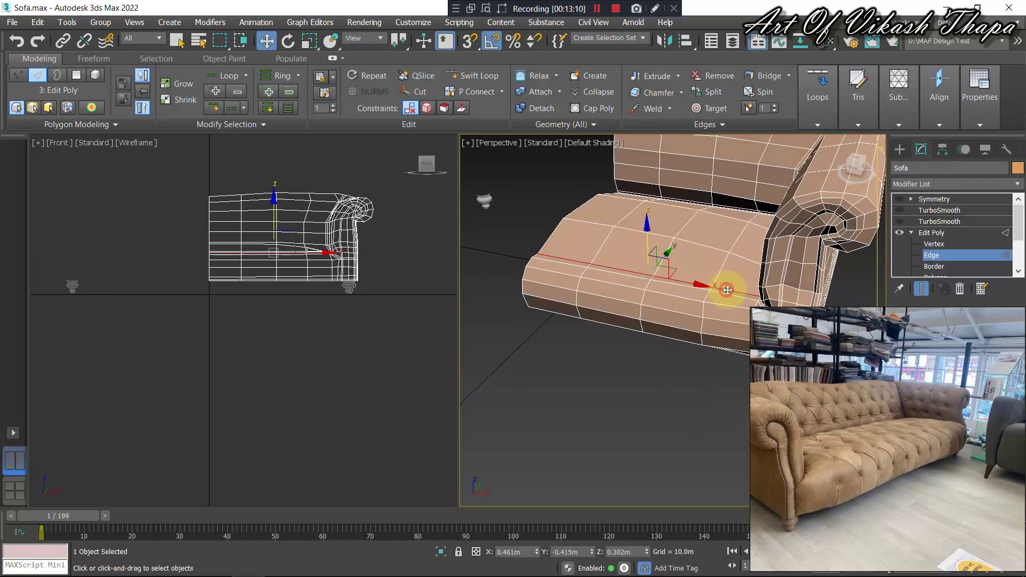
{"action": "scroll", "coordinate": [743, 280], "scroll_direction": "up", "scroll_amount": 2}
{"action": "scroll", "coordinate": [749, 270], "scroll_direction": "up", "scroll_amount": 1}
{"action": "scroll", "coordinate": [738, 269], "scroll_direction": "up", "scroll_amount": 1}
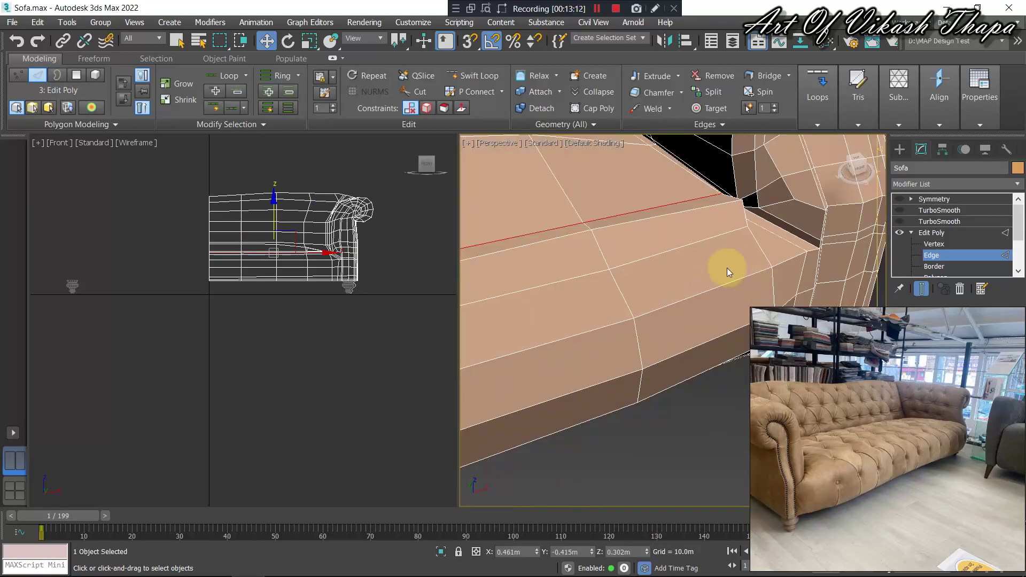
{"action": "scroll", "coordinate": [726, 288], "scroll_direction": "up", "scroll_amount": 2}
{"action": "mouse_move", "coordinate": [733, 311]}
{"action": "middle_mouse_down", "text": "alt"}
{"action": "mouse_move", "coordinate": [667, 278]}
{"action": "mouse_move", "coordinate": [540, 171]}
{"action": "mouse_move", "coordinate": [563, 201]}
{"action": "mouse_move", "coordinate": [556, 185]}
{"action": "mouse_move", "coordinate": [568, 178]}
{"action": "mouse_move", "coordinate": [581, 194]}
{"action": "mouse_move", "coordinate": [630, 192]}
{"action": "mouse_move", "coordinate": [698, 232]}
{"action": "mouse_move", "coordinate": [630, 241]}
{"action": "mouse_move", "coordinate": [599, 232]}
{"action": "middle_mouse_up", "text": "alt"}
Lift the selected seat edge loop slightly higher while bringing the arm and leg into view.
{"action": "middle_click_drag", "start_coordinate": [672, 197], "coordinate": [672, 200]}
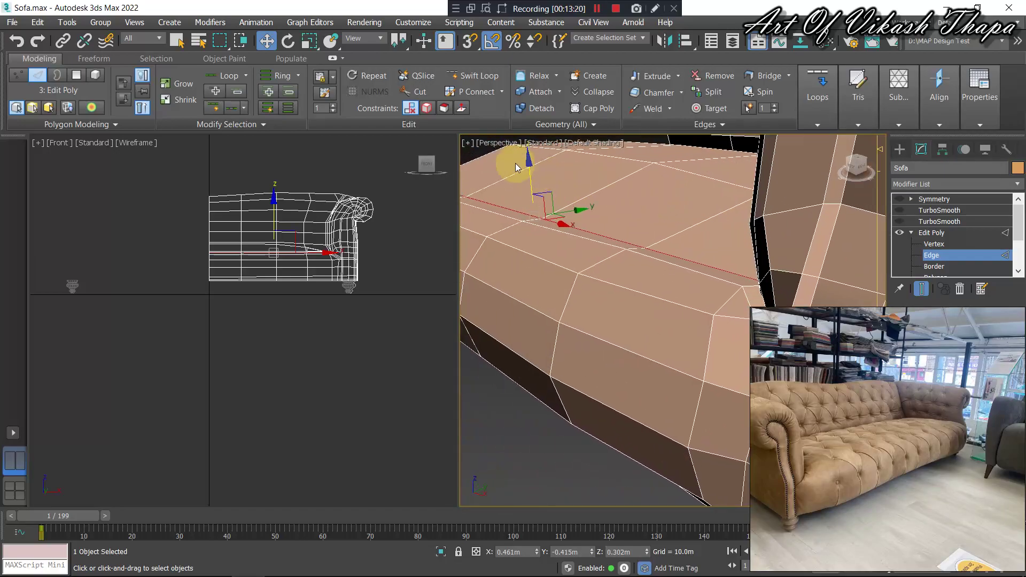
{"action": "left_click_drag", "start_coordinate": [528, 164], "coordinate": [527, 153]}
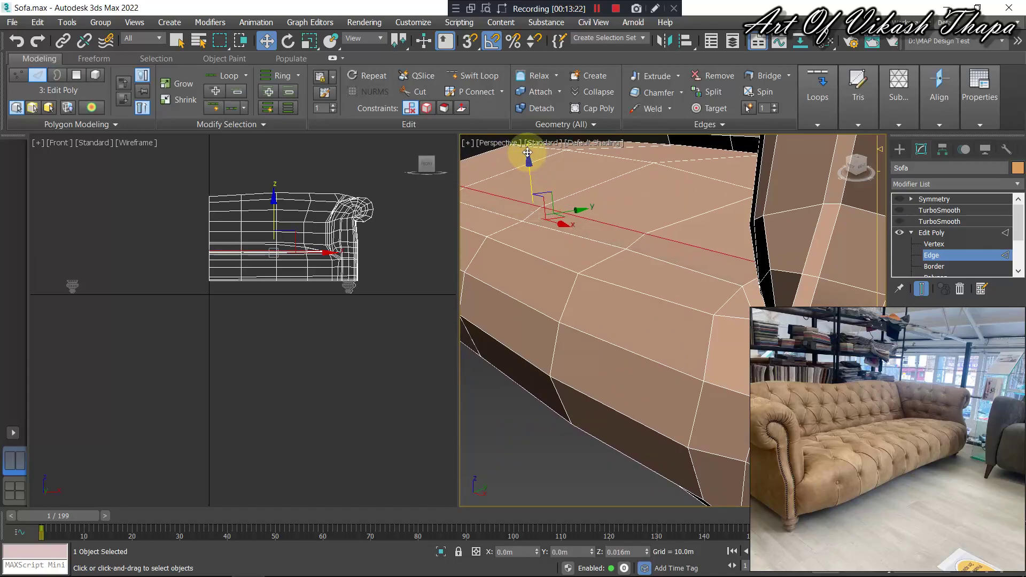
{"action": "mouse_move", "coordinate": [528, 152]}
{"action": "middle_mouse_down", "text": "alt"}
{"action": "mouse_move", "coordinate": [652, 280]}
{"action": "mouse_move", "coordinate": [684, 280]}
{"action": "mouse_move", "coordinate": [662, 270]}
{"action": "mouse_move", "coordinate": [701, 282]}
{"action": "mouse_move", "coordinate": [744, 275]}
{"action": "mouse_move", "coordinate": [653, 286]}
{"action": "mouse_move", "coordinate": [611, 277]}
{"action": "mouse_move", "coordinate": [614, 210]}
{"action": "mouse_move", "coordinate": [712, 267]}
{"action": "mouse_move", "coordinate": [712, 256]}
{"action": "middle_mouse_up", "text": "alt"}
{"action": "scroll", "coordinate": [623, 217], "scroll_direction": "down", "scroll_amount": 2}
{"action": "scroll", "coordinate": [623, 218], "scroll_direction": "down", "scroll_amount": 2}
{"action": "scroll", "coordinate": [626, 220], "scroll_direction": "down", "scroll_amount": 2}
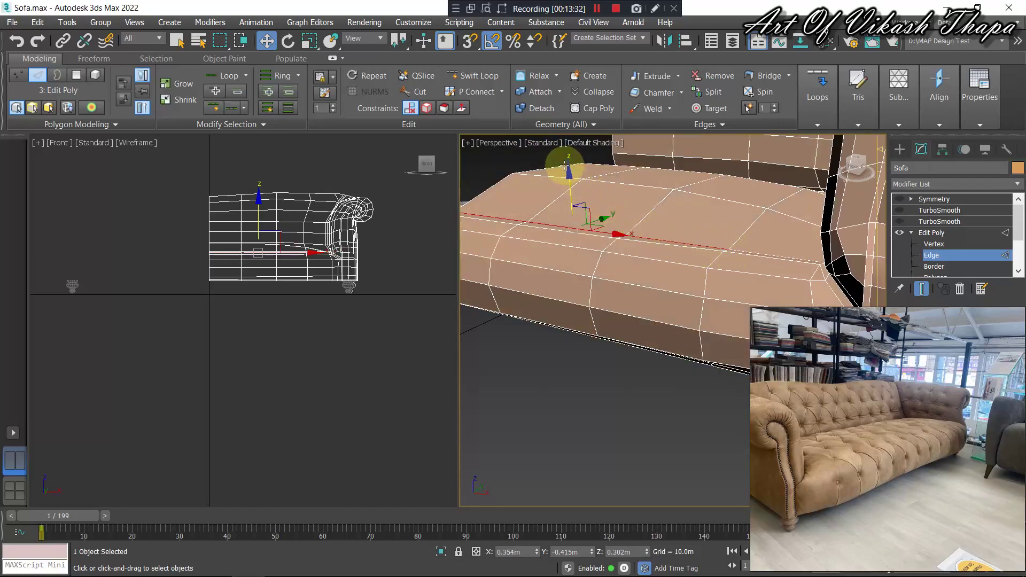
{"action": "left_click_drag", "start_coordinate": [570, 171], "coordinate": [570, 162]}
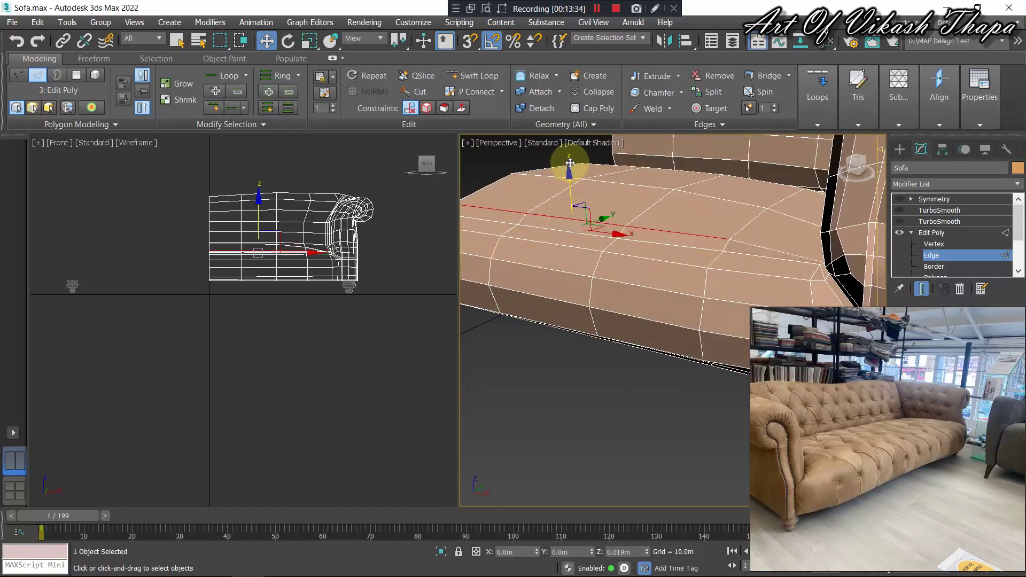
Switch to Vertex level and select the seat corner vertex where it meets the arm.
{"action": "mouse_move", "coordinate": [623, 245]}
{"action": "middle_mouse_down", "text": "alt"}
{"action": "mouse_move", "coordinate": [600, 239]}
{"action": "mouse_move", "coordinate": [591, 219]}
{"action": "middle_mouse_up", "text": "alt"}
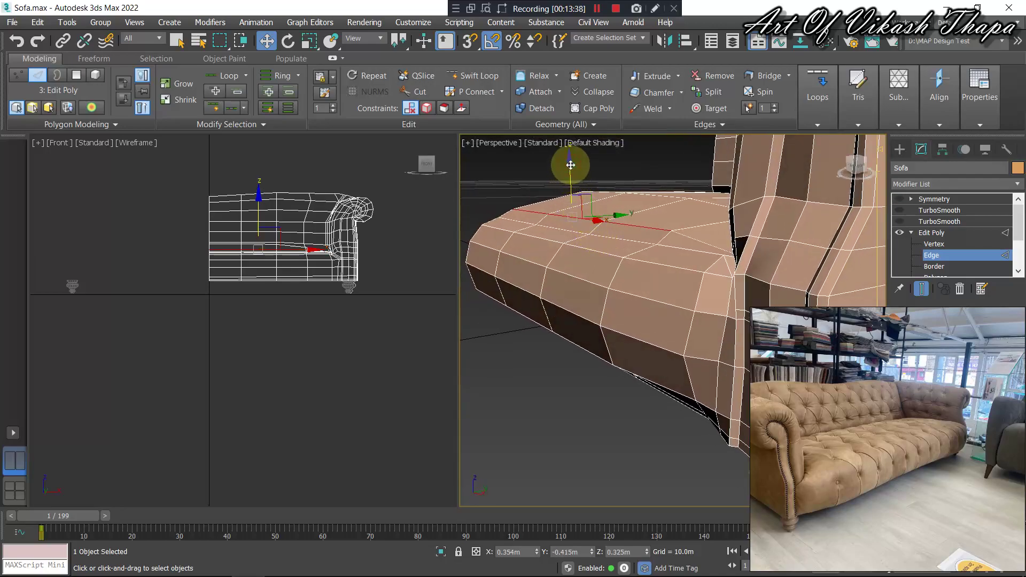
{"action": "mouse_move", "coordinate": [680, 254]}
{"action": "middle_mouse_down", "text": "alt"}
{"action": "mouse_move", "coordinate": [707, 258]}
{"action": "mouse_move", "coordinate": [650, 234]}
{"action": "mouse_move", "coordinate": [652, 250]}
{"action": "middle_mouse_up", "text": "alt"}
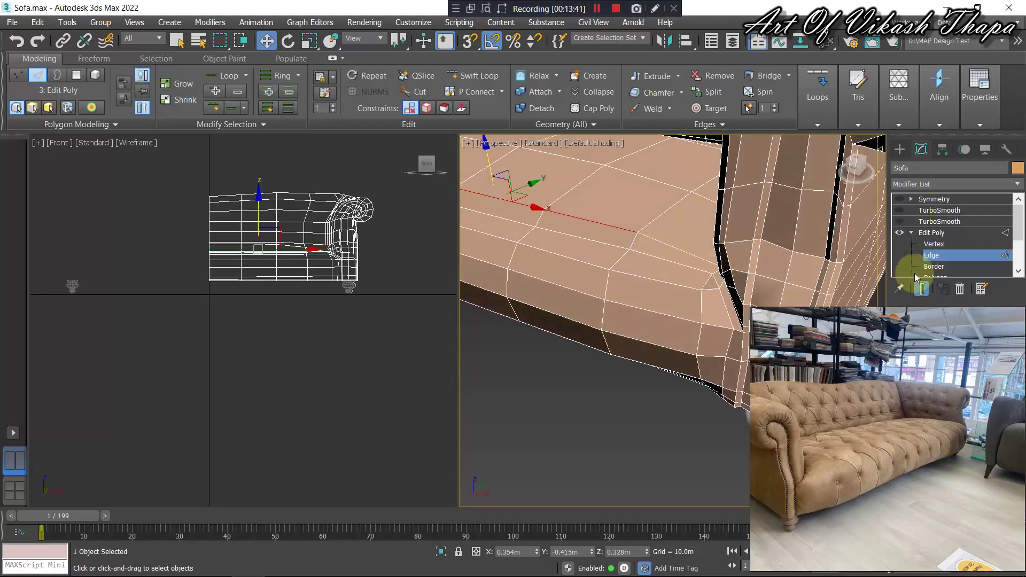
{"action": "left_click", "coordinate": [926, 247]}
{"action": "left_click", "coordinate": [718, 274]}
{"action": "left_click", "coordinate": [714, 273]}
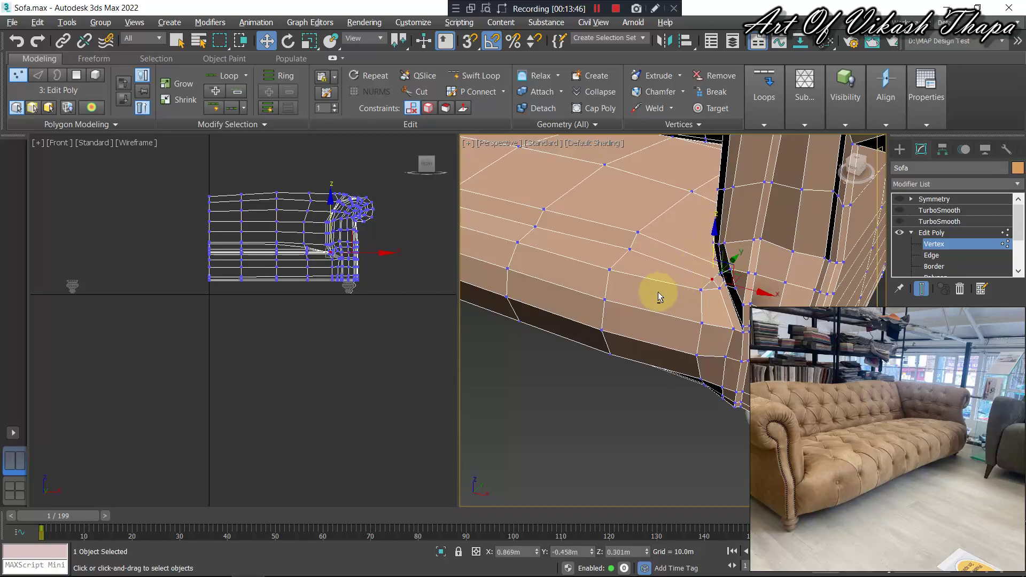
{"action": "mouse_move", "coordinate": [657, 290]}
{"action": "middle_mouse_down", "text": "alt"}
{"action": "mouse_move", "coordinate": [732, 293]}
{"action": "mouse_move", "coordinate": [646, 305]}
{"action": "mouse_move", "coordinate": [591, 272]}
{"action": "mouse_move", "coordinate": [633, 274]}
{"action": "mouse_move", "coordinate": [721, 251]}
{"action": "mouse_move", "coordinate": [685, 284]}
{"action": "mouse_move", "coordinate": [707, 329]}
{"action": "mouse_move", "coordinate": [665, 325]}
{"action": "mouse_move", "coordinate": [621, 257]}
{"action": "mouse_move", "coordinate": [554, 259]}
{"action": "mouse_move", "coordinate": [748, 267]}
{"action": "middle_mouse_up", "text": "alt"}
In Edge mode, select the seat's front top edge and raise it slightly, nudging it along Y.
{"action": "left_click", "coordinate": [960, 259]}
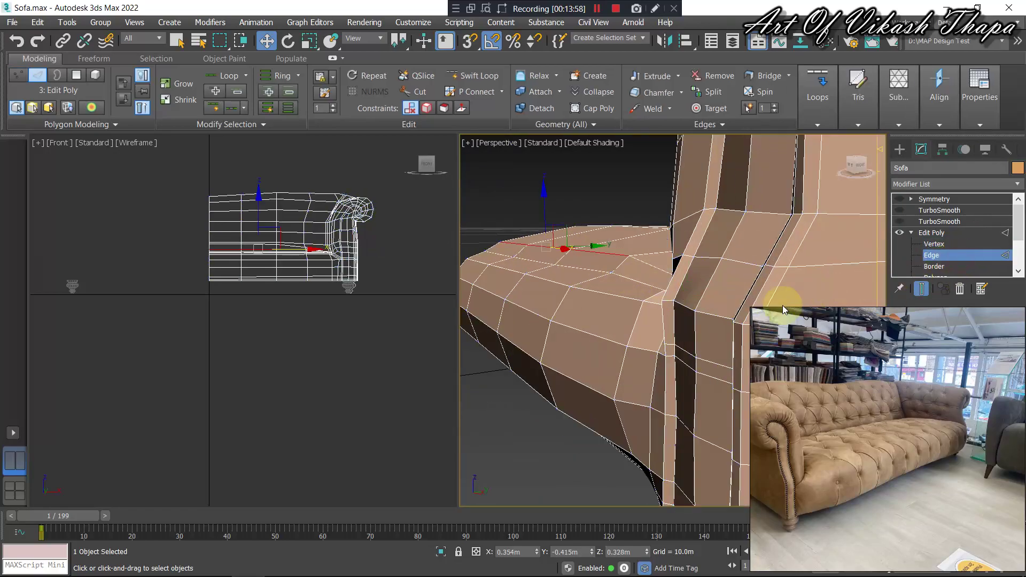
{"action": "mouse_move", "coordinate": [577, 282]}
{"action": "middle_mouse_down", "text": "alt"}
{"action": "mouse_move", "coordinate": [605, 302]}
{"action": "mouse_move", "coordinate": [587, 300]}
{"action": "mouse_move", "coordinate": [588, 266]}
{"action": "middle_mouse_up", "text": "alt"}
{"action": "left_click", "coordinate": [595, 256]}
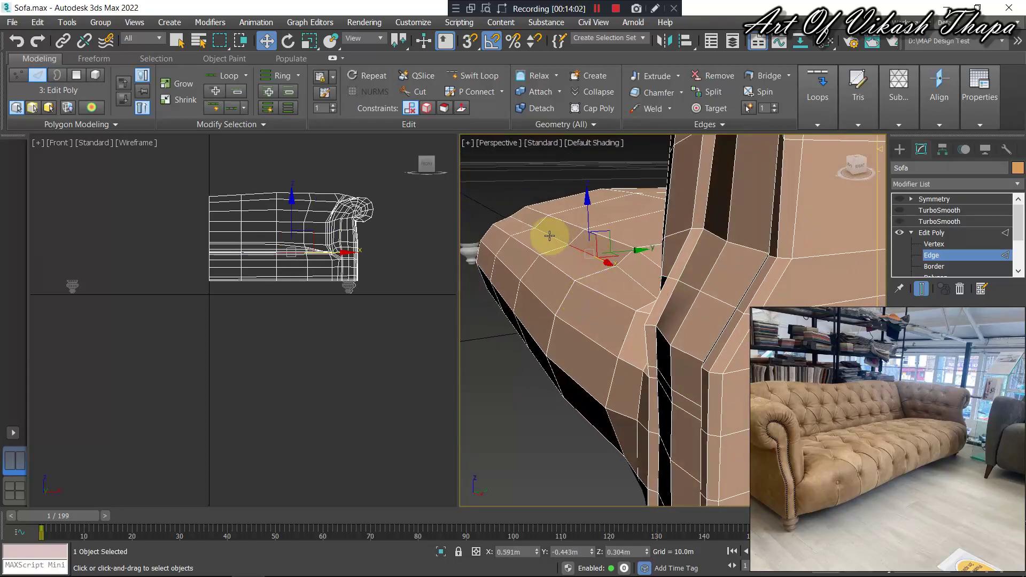
{"action": "left_click", "coordinate": [529, 225]}
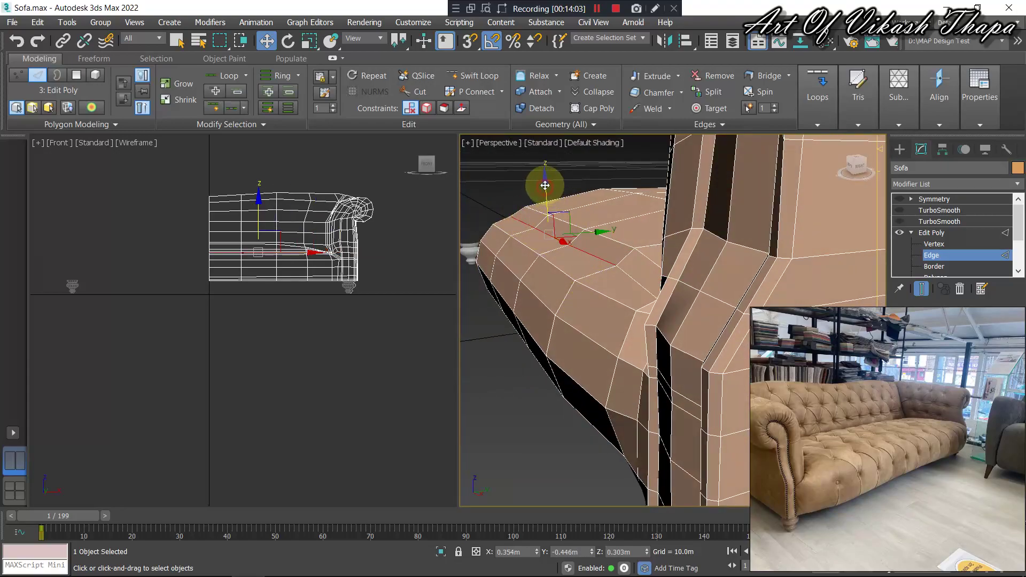
{"action": "left_click_drag", "start_coordinate": [544, 184], "coordinate": [548, 183]}
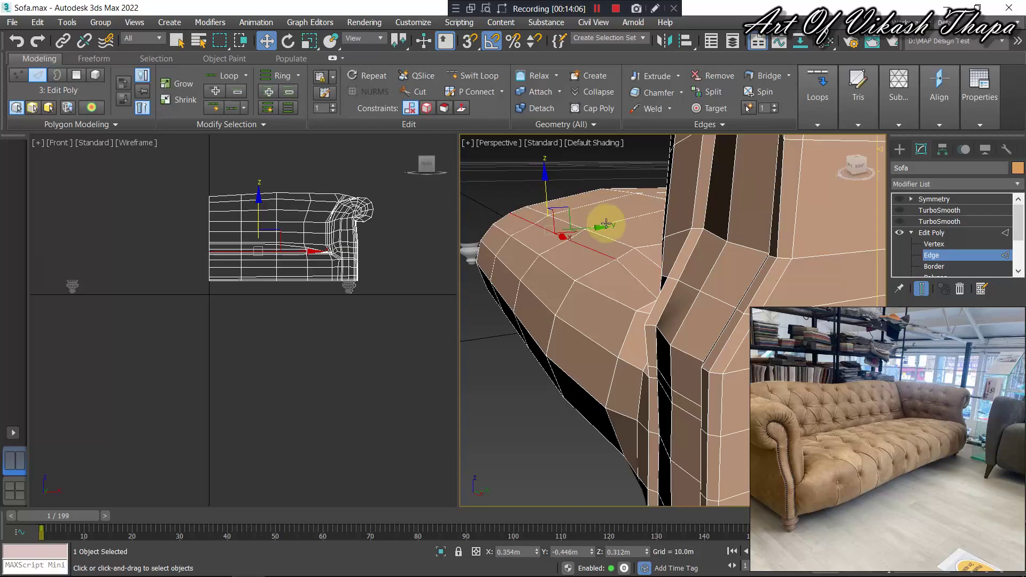
{"action": "left_click_drag", "start_coordinate": [603, 227], "coordinate": [600, 228]}
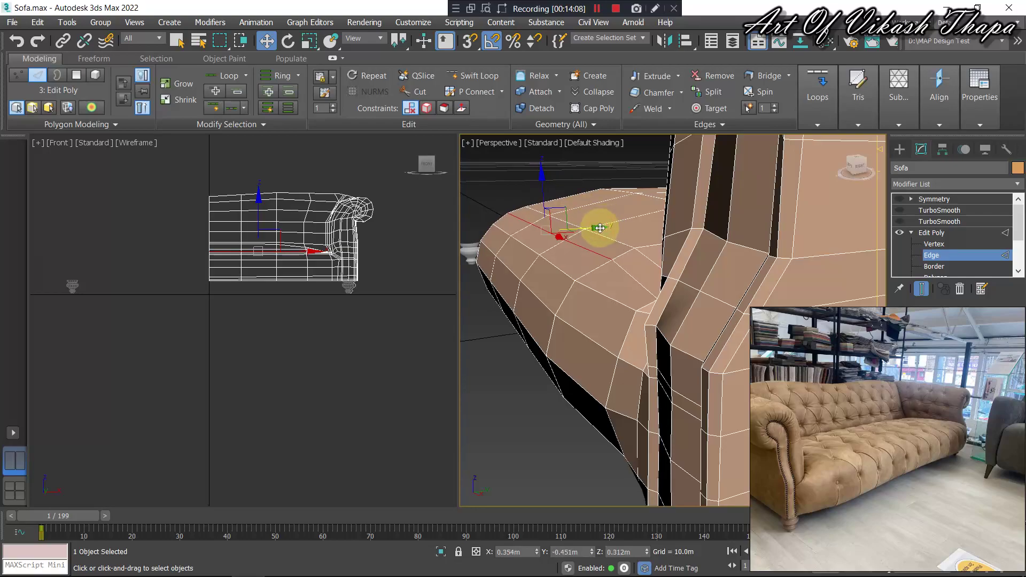
Select an arm edge loop and nudge it slightly up and along Y.
{"action": "middle_click_drag", "start_coordinate": [614, 270], "coordinate": [566, 224], "text": "alt"}
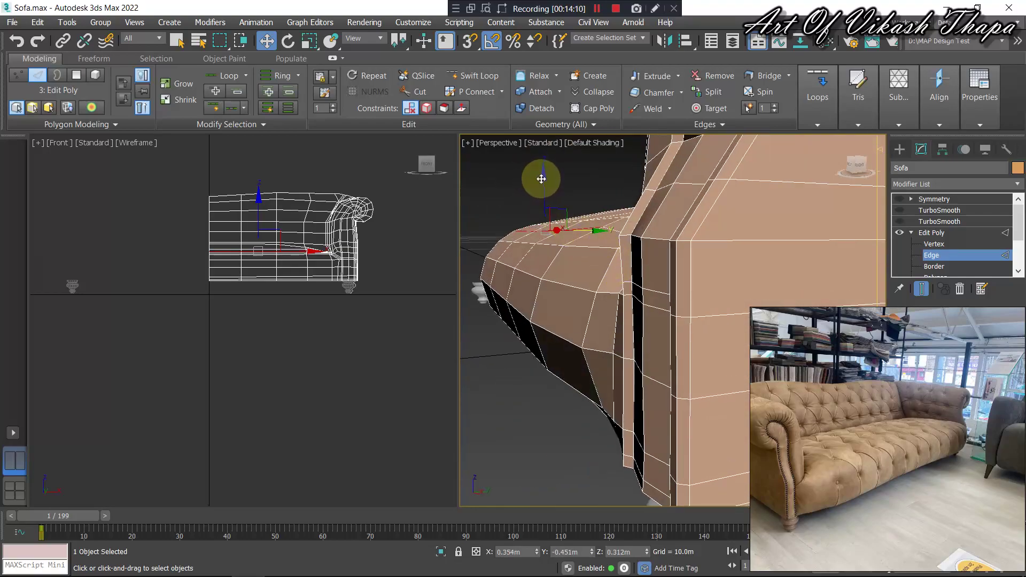
{"action": "double_click", "coordinate": [592, 246]}
{"action": "double_click", "coordinate": [506, 243]}
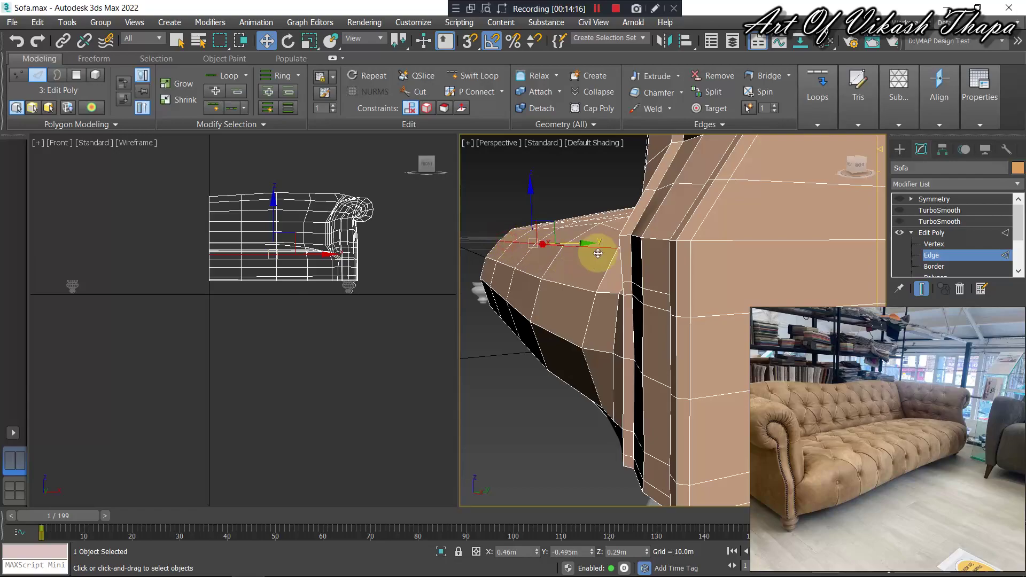
{"action": "middle_click_drag", "start_coordinate": [599, 247], "coordinate": [590, 259], "text": "alt"}
{"action": "left_click_drag", "start_coordinate": [575, 237], "coordinate": [575, 237]}
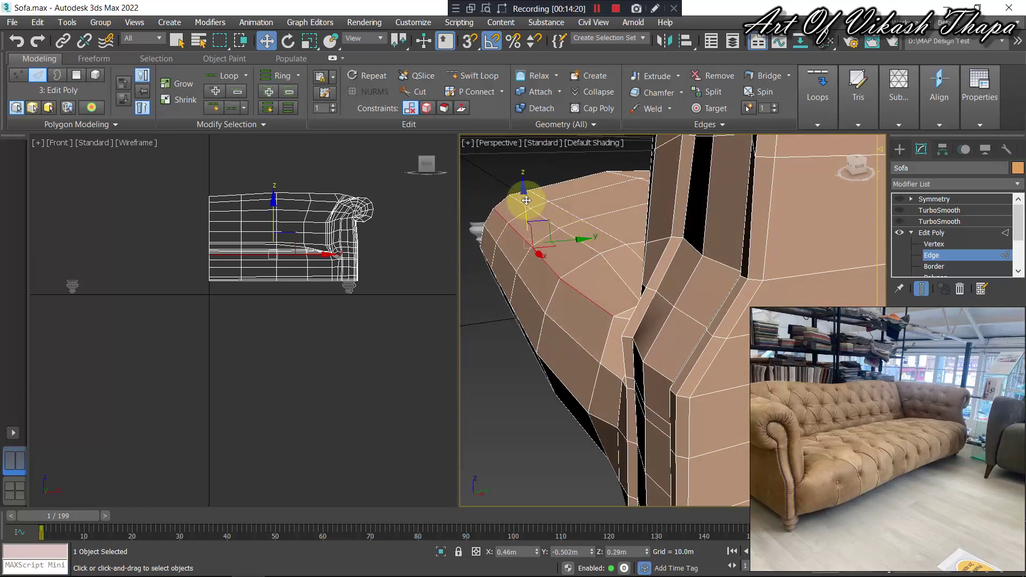
{"action": "left_click_drag", "start_coordinate": [526, 201], "coordinate": [526, 199]}
Reframe the sofa arm and shift the selected edge slightly further.
{"action": "scroll", "coordinate": [526, 200], "scroll_direction": "down", "scroll_amount": 5}
{"action": "middle_click_drag", "start_coordinate": [600, 259], "coordinate": [621, 286], "text": "alt"}
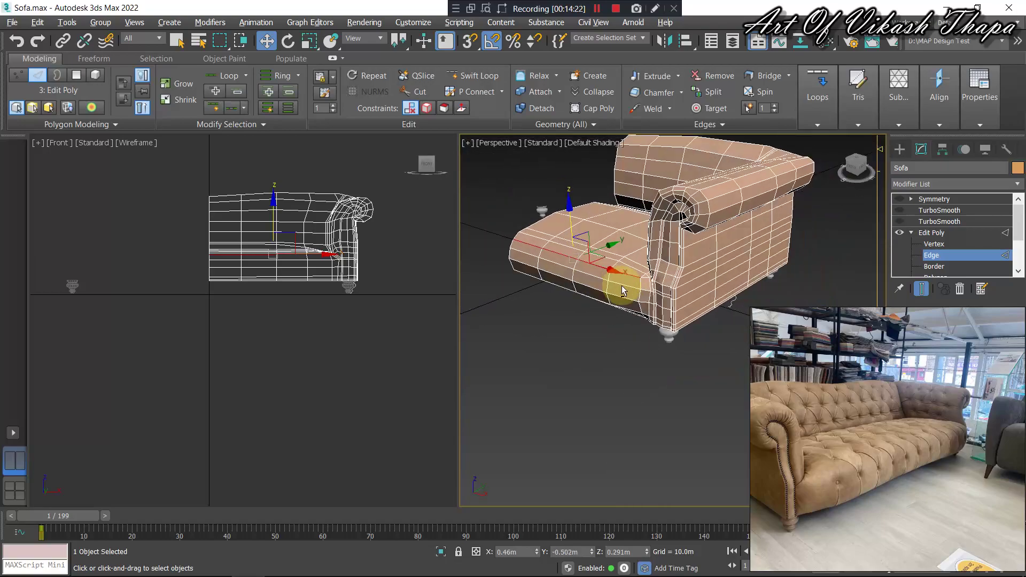
{"action": "scroll", "coordinate": [748, 284], "scroll_direction": "up", "scroll_amount": 5}
{"action": "scroll", "coordinate": [757, 275], "scroll_direction": "up", "scroll_amount": 3}
{"action": "middle_click_drag", "start_coordinate": [758, 275], "coordinate": [672, 269]}
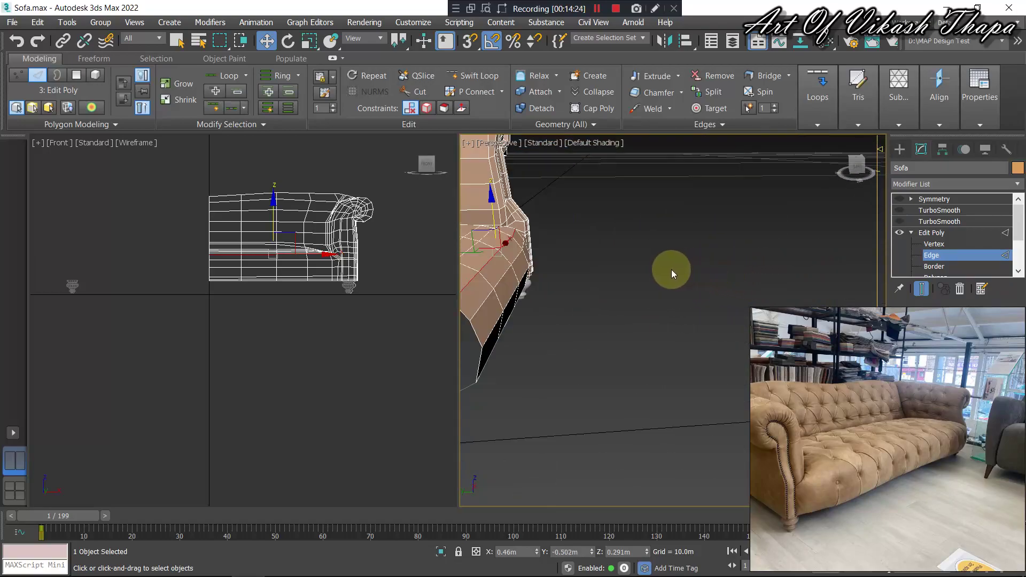
{"action": "left_click_drag", "start_coordinate": [556, 269], "coordinate": [594, 226]}
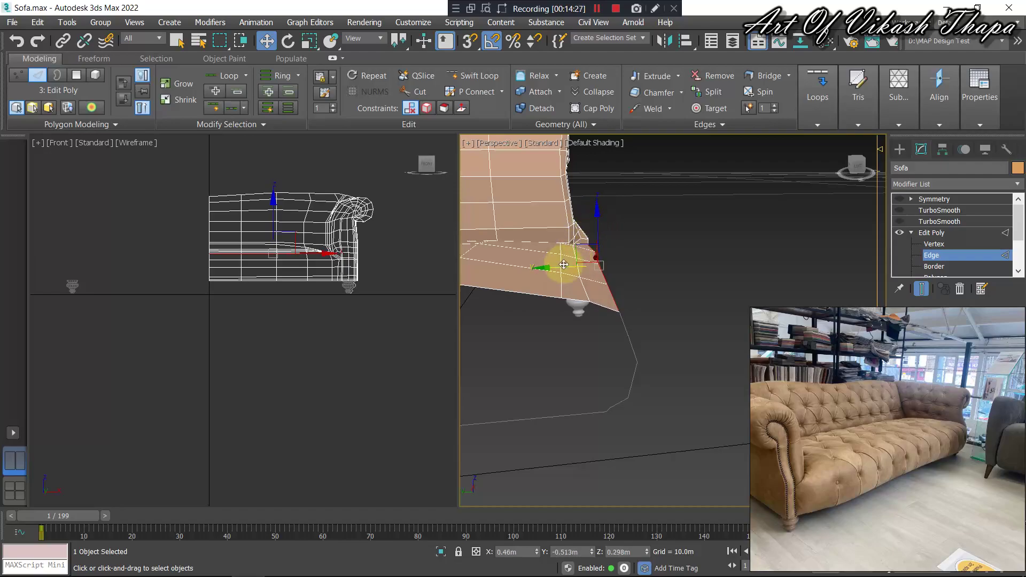
{"action": "left_click_drag", "start_coordinate": [561, 264], "coordinate": [659, 278]}
Turn TurboSmooth on and view the smoothed half sofa from above.
{"action": "mouse_move", "coordinate": [659, 278]}
{"action": "middle_mouse_down", "text": "alt"}
{"action": "mouse_move", "coordinate": [557, 272]}
{"action": "mouse_move", "coordinate": [644, 301]}
{"action": "middle_mouse_up", "text": "alt"}
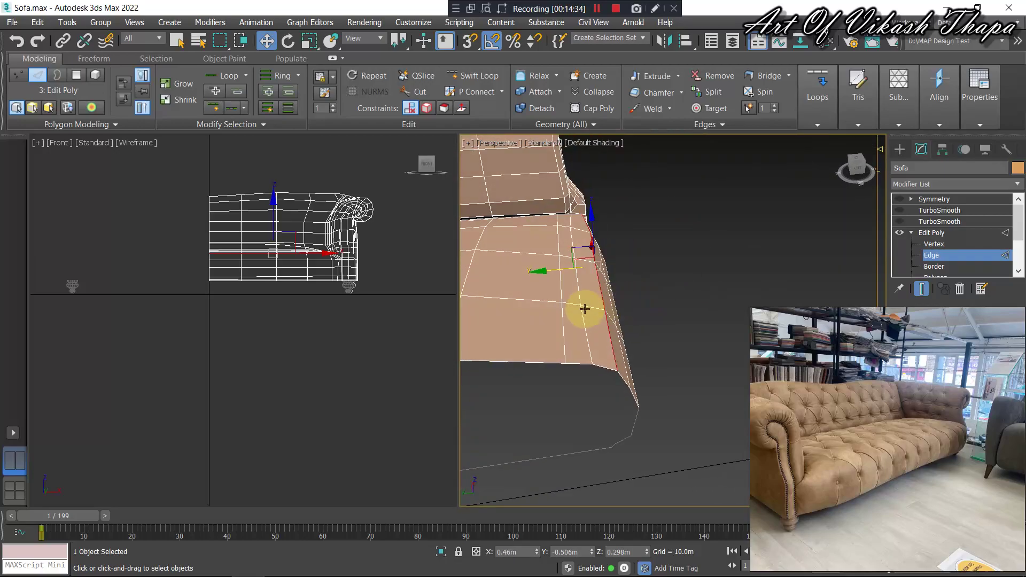
{"action": "mouse_move", "coordinate": [586, 316]}
{"action": "middle_mouse_down", "text": "alt"}
{"action": "mouse_move", "coordinate": [611, 320]}
{"action": "mouse_move", "coordinate": [497, 319]}
{"action": "mouse_move", "coordinate": [460, 297]}
{"action": "mouse_move", "coordinate": [715, 307]}
{"action": "mouse_move", "coordinate": [649, 306]}
{"action": "middle_mouse_up", "text": "alt"}
{"action": "middle_click_drag", "start_coordinate": [584, 293], "coordinate": [600, 313], "text": "alt"}
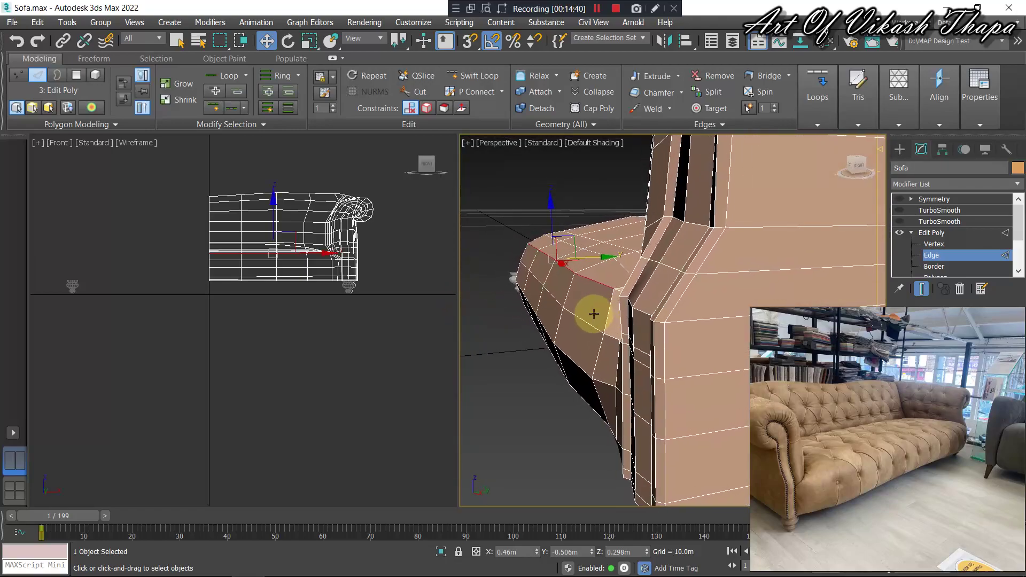
{"action": "left_click", "coordinate": [903, 220]}
{"action": "scroll", "coordinate": [543, 365], "scroll_direction": "down", "scroll_amount": 3}
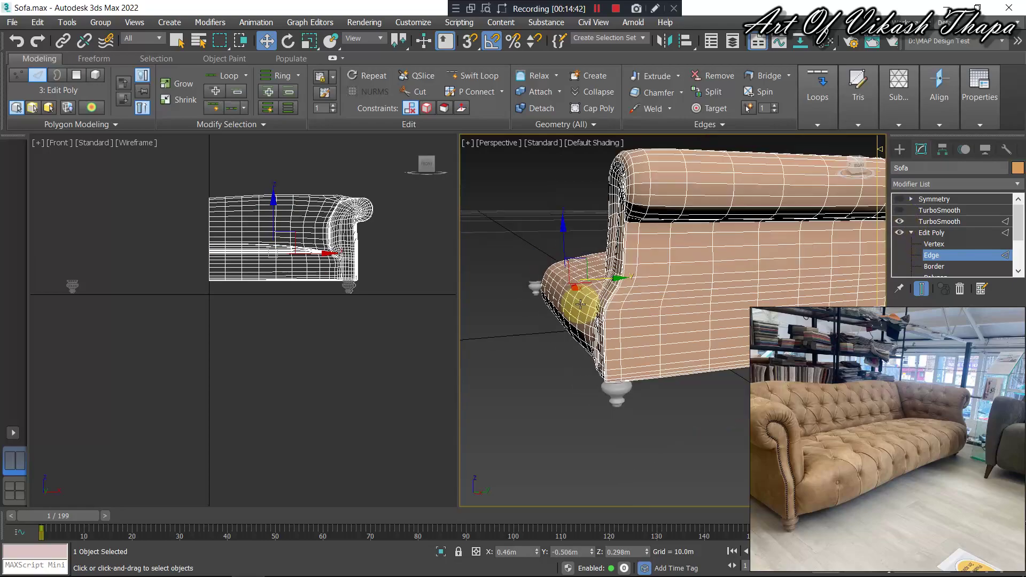
{"action": "scroll", "coordinate": [540, 348], "scroll_direction": "down", "scroll_amount": 3}
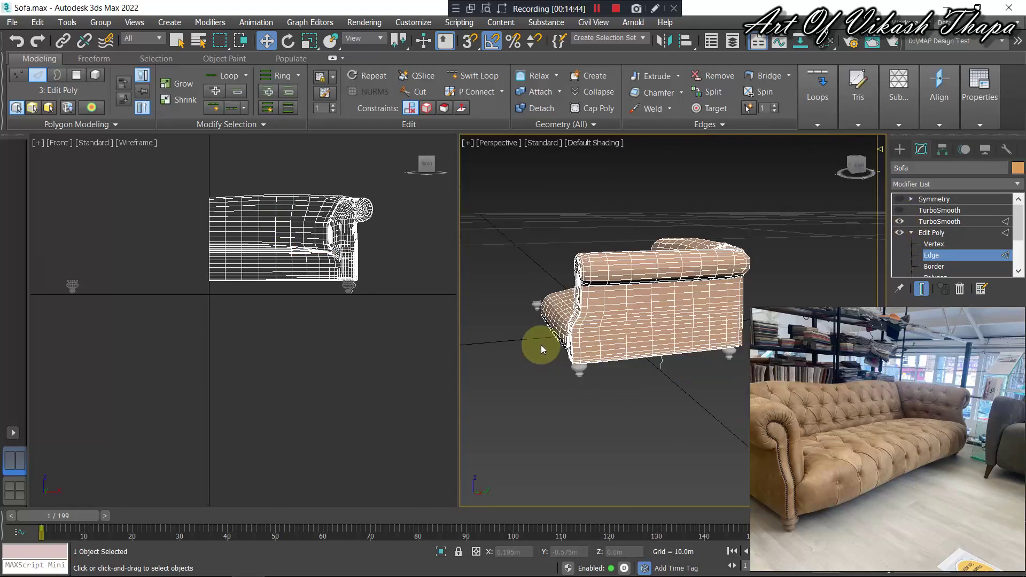
{"action": "middle_click_drag", "start_coordinate": [542, 342], "coordinate": [611, 377], "text": "alt"}
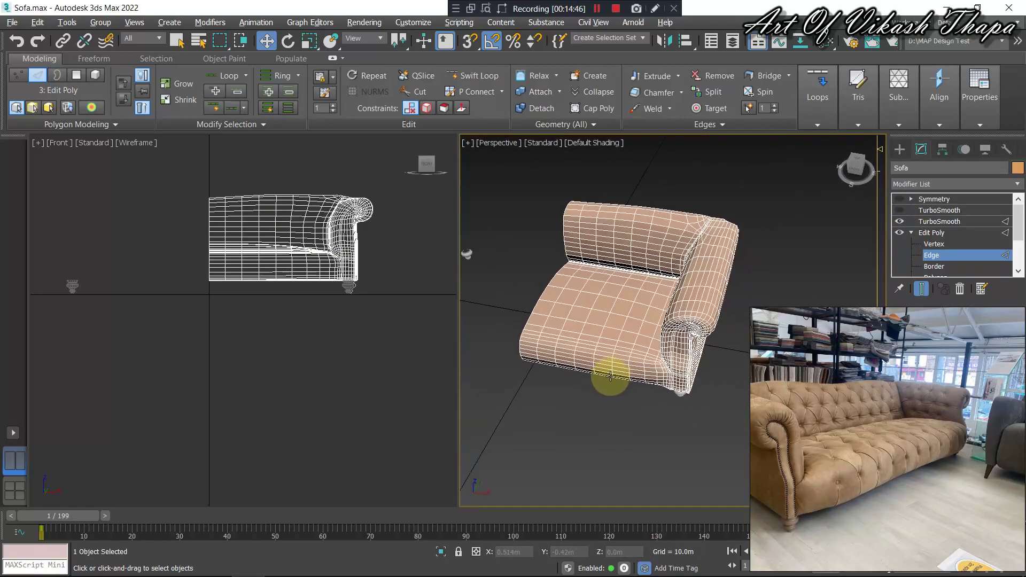
Switch TurboSmooth off to return to the low-poly seat and arm mesh.
{"action": "left_click", "coordinate": [899, 221]}
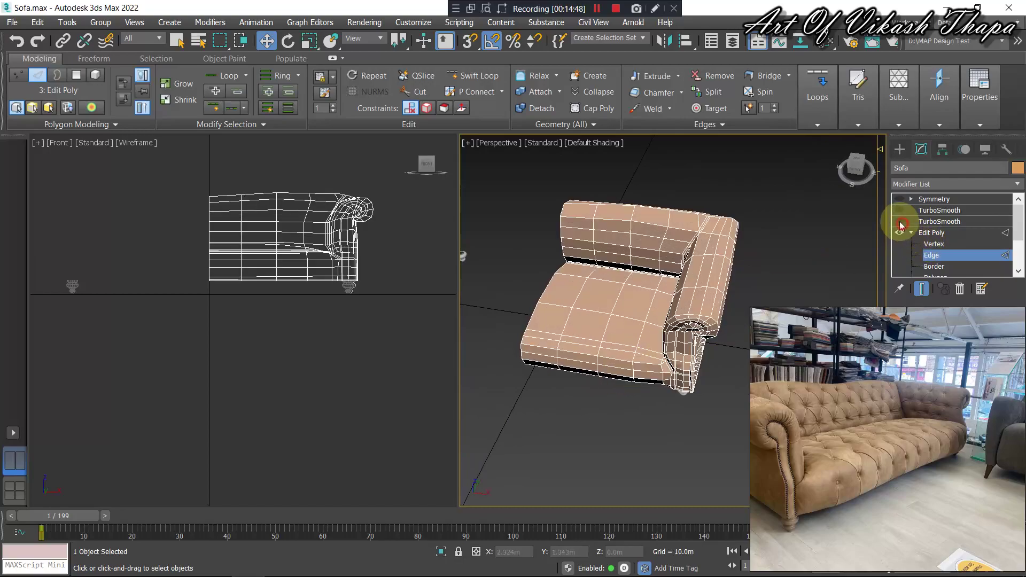
{"action": "left_click", "coordinate": [899, 222]}
{"action": "scroll", "coordinate": [595, 392], "scroll_direction": "up", "scroll_amount": 5}
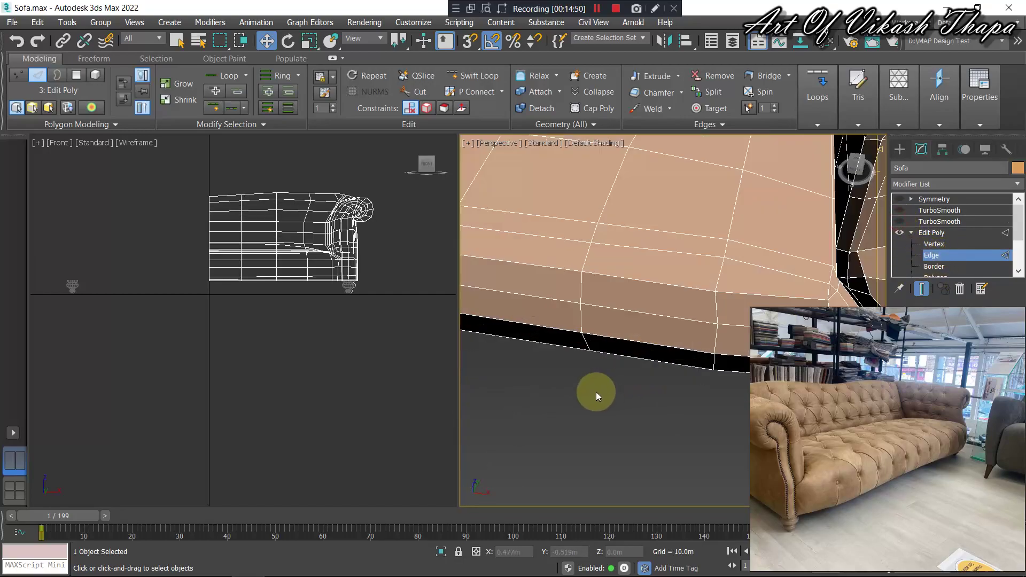
{"action": "scroll", "coordinate": [601, 376], "scroll_direction": "down", "scroll_amount": 3}
{"action": "scroll", "coordinate": [592, 367], "scroll_direction": "up", "scroll_amount": 2}
{"action": "middle_click_drag", "start_coordinate": [592, 366], "coordinate": [635, 350]}
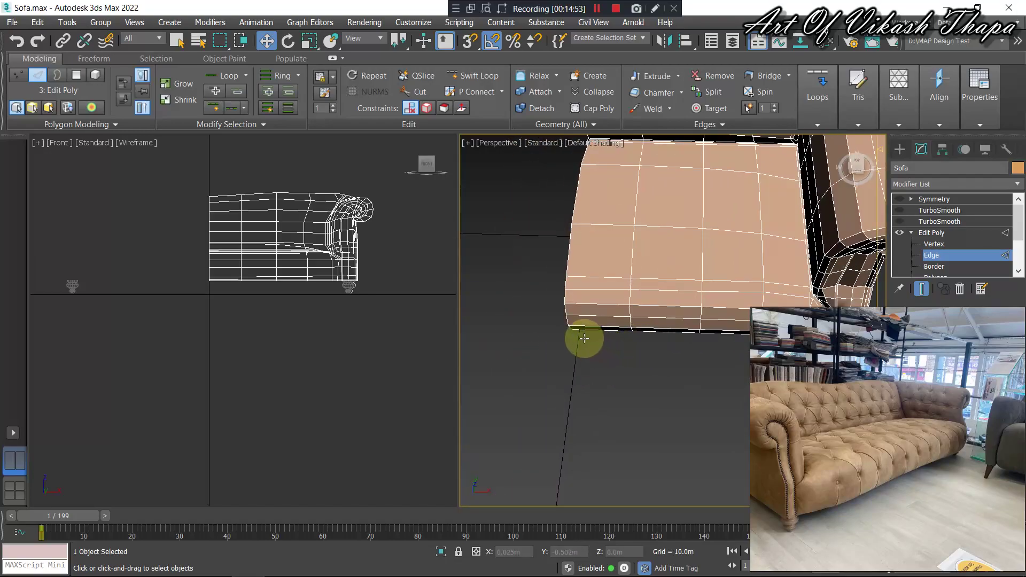
{"action": "middle_click_drag", "start_coordinate": [622, 339], "coordinate": [666, 351], "text": "alt"}
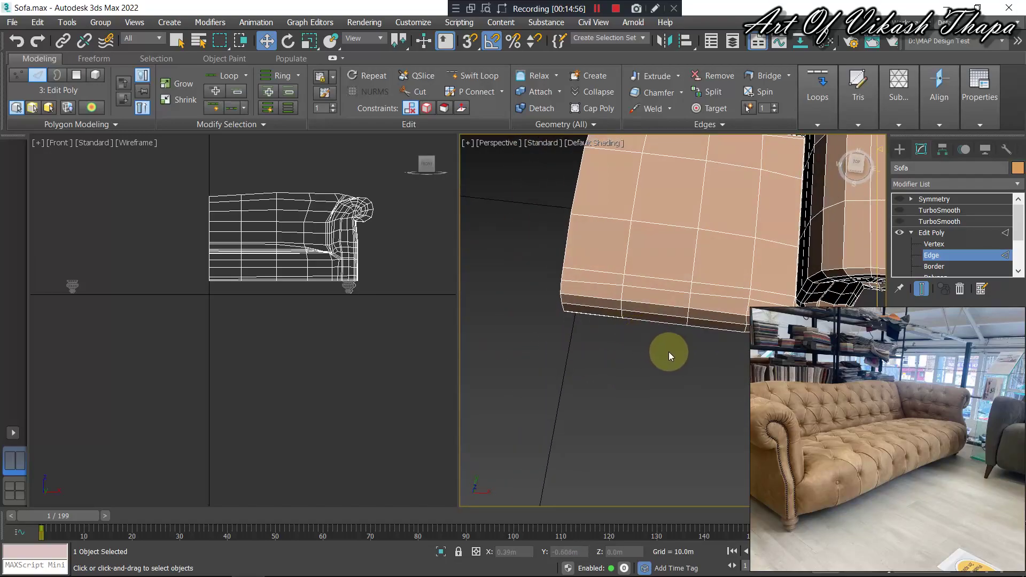
Box-select edges across the seat and shift them slightly along Y.
{"action": "left_click", "coordinate": [656, 266]}
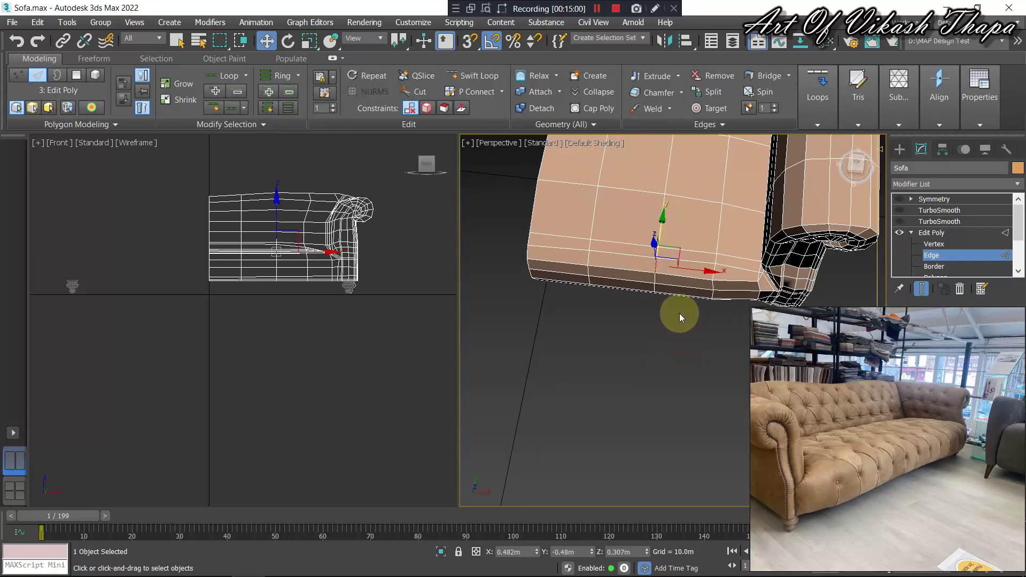
{"action": "mouse_move", "coordinate": [682, 307]}
{"action": "middle_mouse_down", "text": "alt"}
{"action": "mouse_move", "coordinate": [671, 351]}
{"action": "mouse_move", "coordinate": [658, 350]}
{"action": "middle_mouse_up", "text": "alt"}
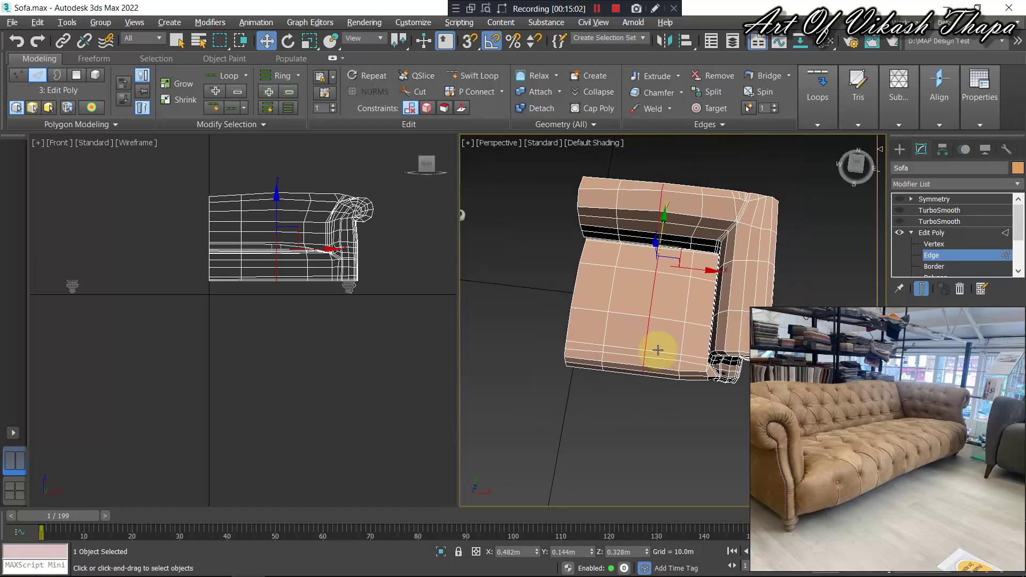
{"action": "mouse_move", "coordinate": [630, 163]}
{"action": "left_mouse_down"}
{"action": "mouse_move", "coordinate": [719, 320]}
{"action": "mouse_move", "coordinate": [698, 355]}
{"action": "left_mouse_up"}
{"action": "scroll", "coordinate": [690, 337], "scroll_direction": "up", "scroll_amount": 3}
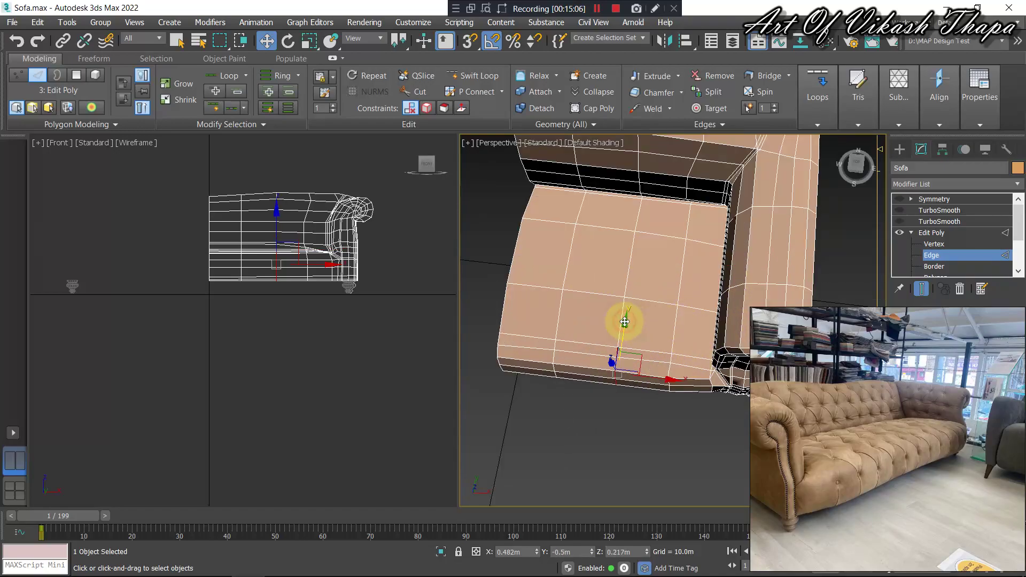
{"action": "left_click_drag", "start_coordinate": [625, 322], "coordinate": [623, 329]}
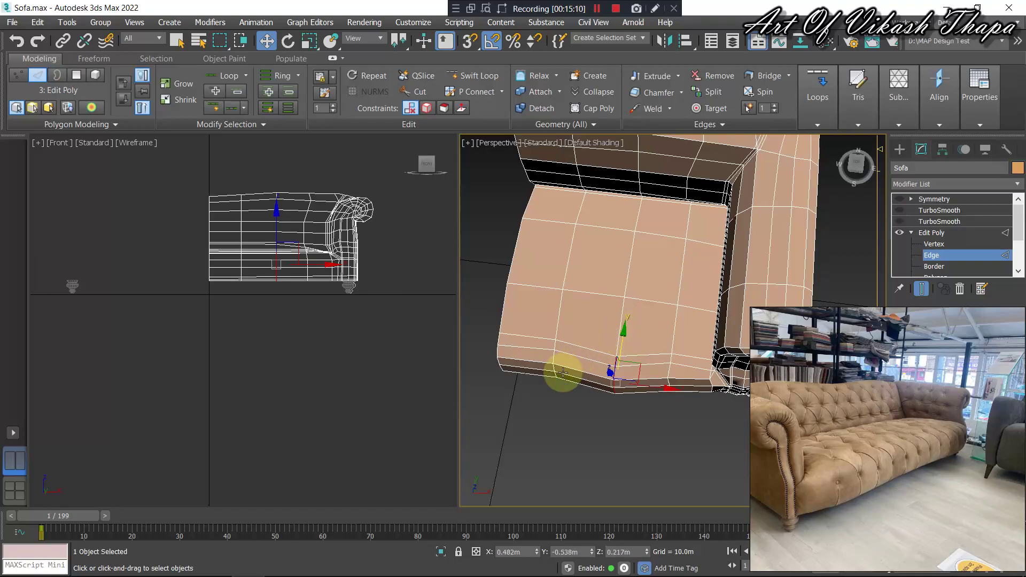
{"action": "middle_click_drag", "start_coordinate": [549, 310], "coordinate": [566, 326], "text": "alt"}
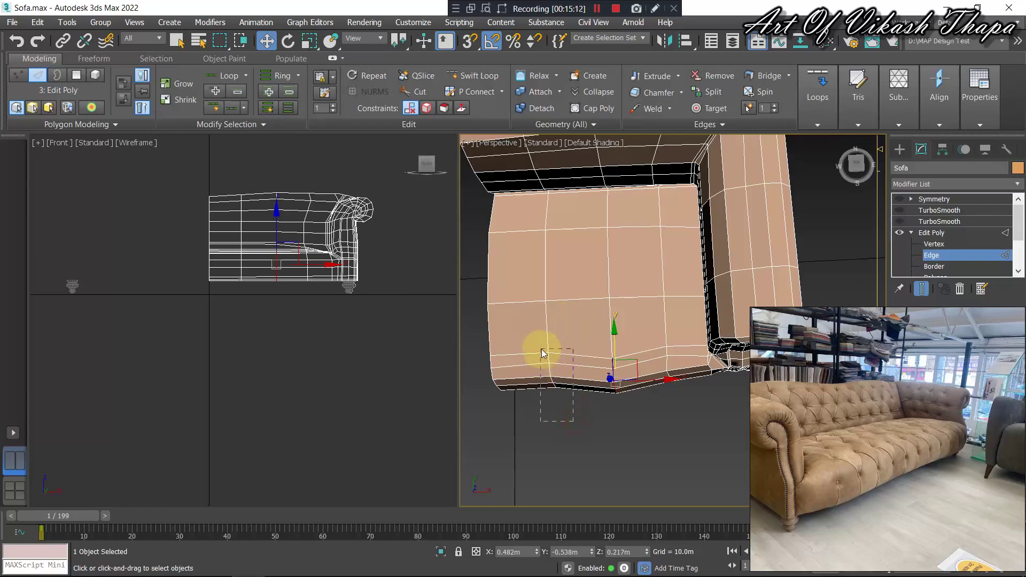
{"action": "left_click_drag", "start_coordinate": [542, 353], "coordinate": [542, 355]}
{"action": "middle_click_drag", "start_coordinate": [568, 367], "coordinate": [645, 353]}
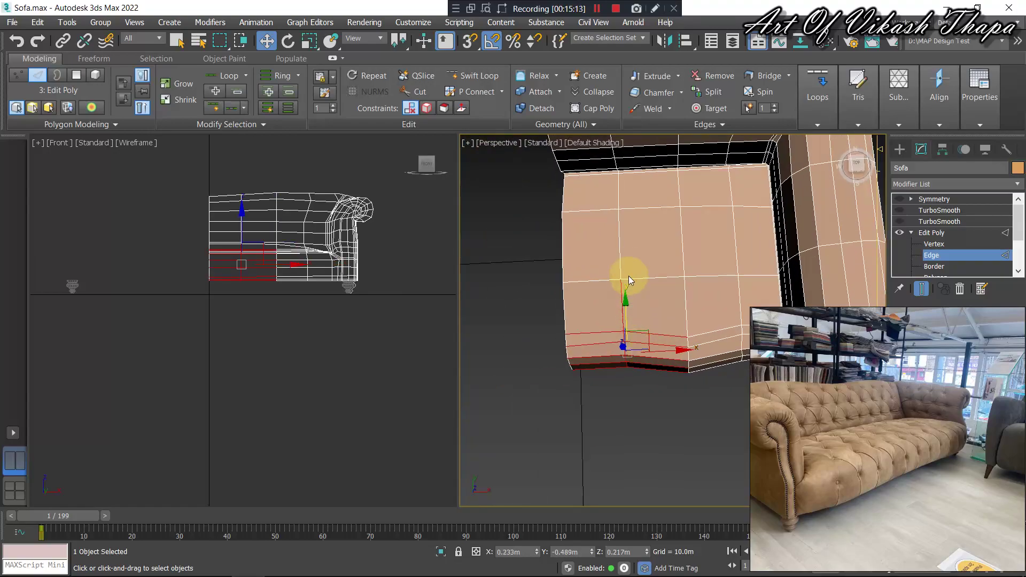
Select the seat front's vertical edge loop and bottom edge, and lower it slightly.
{"action": "left_click", "coordinate": [621, 236]}
{"action": "double_click", "coordinate": [621, 236]}
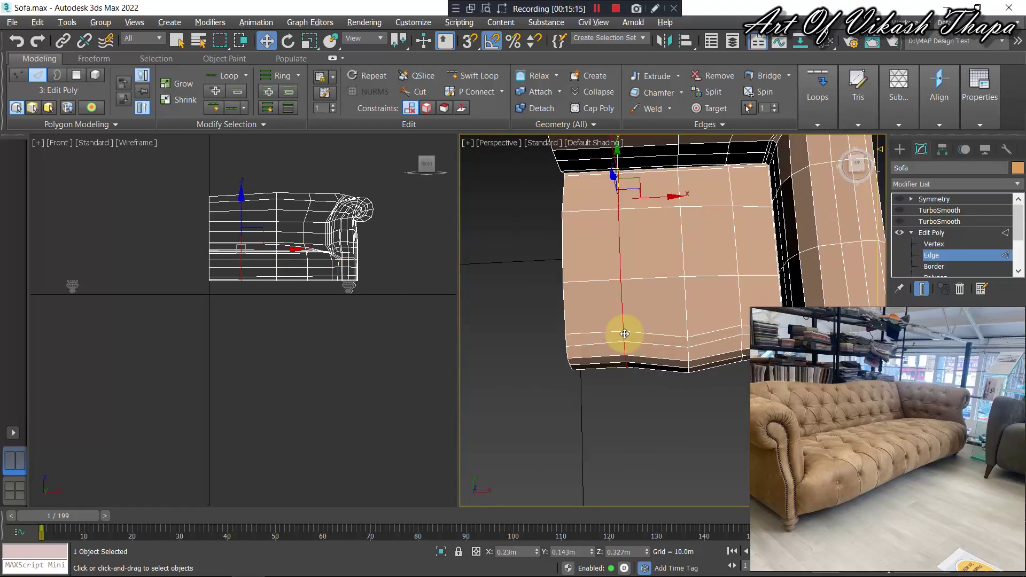
{"action": "scroll", "coordinate": [569, 224], "scroll_direction": "down", "scroll_amount": 5}
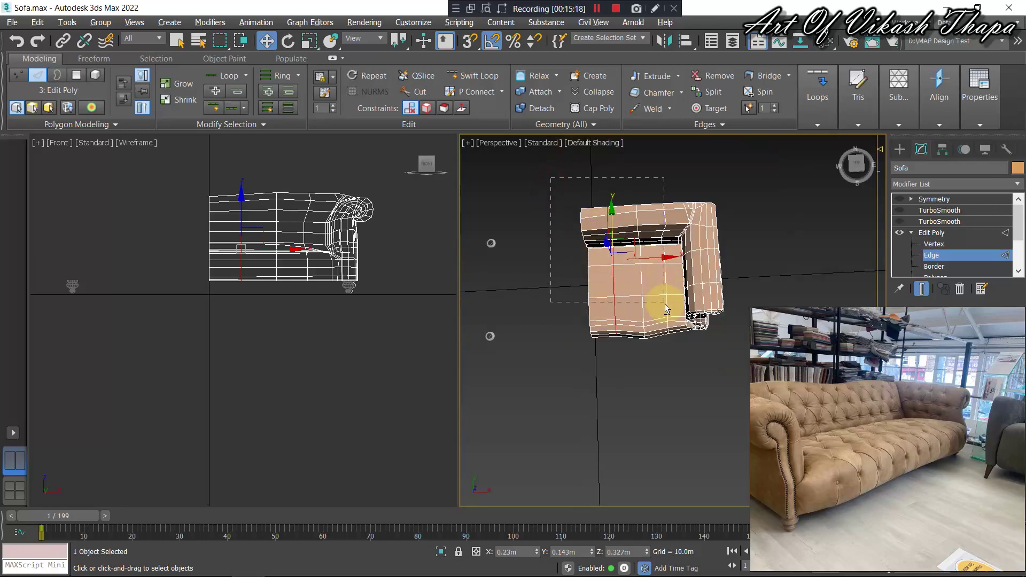
{"action": "left_click", "coordinate": [620, 320]}
{"action": "scroll", "coordinate": [619, 321], "scroll_direction": "up", "scroll_amount": 4}
{"action": "left_click_drag", "start_coordinate": [605, 285], "coordinate": [605, 288]}
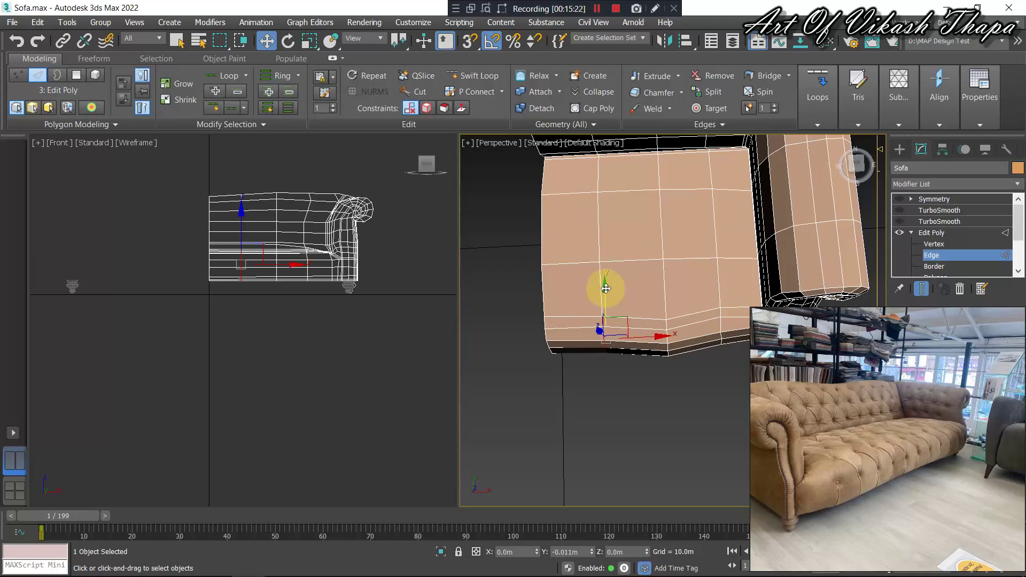
{"action": "middle_click_drag", "start_coordinate": [654, 306], "coordinate": [584, 297]}
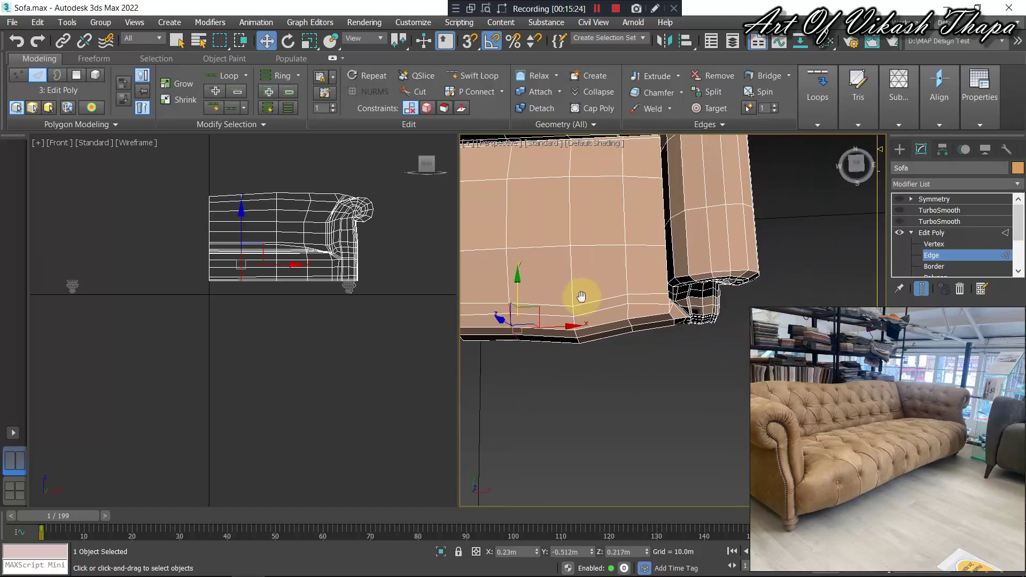
Select the seat side's edge loop and the lower arm corner edge, and shift it slightly along Y.
{"action": "left_click", "coordinate": [609, 285]}
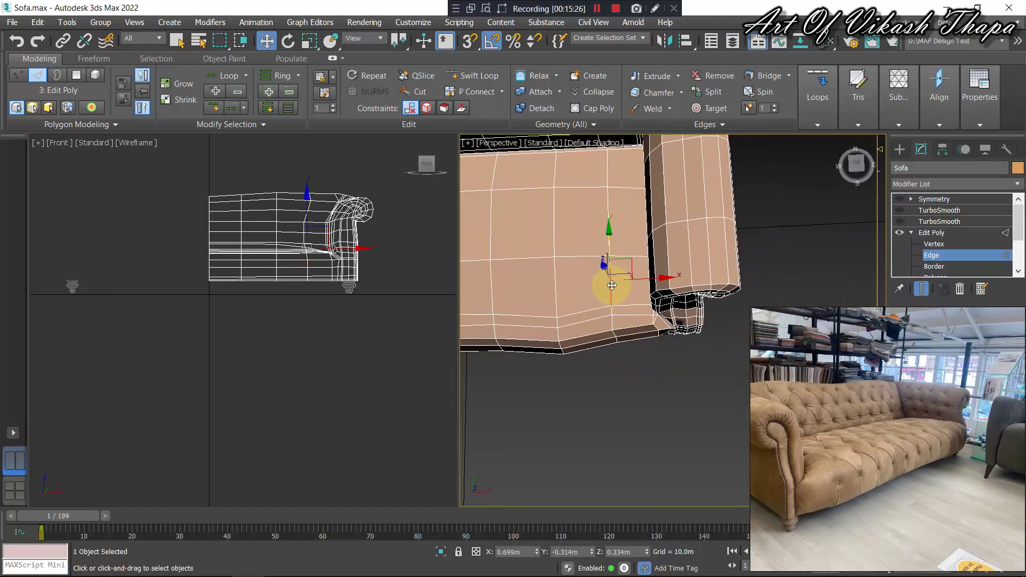
{"action": "double_click", "coordinate": [612, 286]}
{"action": "scroll", "coordinate": [624, 284], "scroll_direction": "down", "scroll_amount": 5}
{"action": "middle_click_drag", "start_coordinate": [623, 283], "coordinate": [687, 337], "text": "alt"}
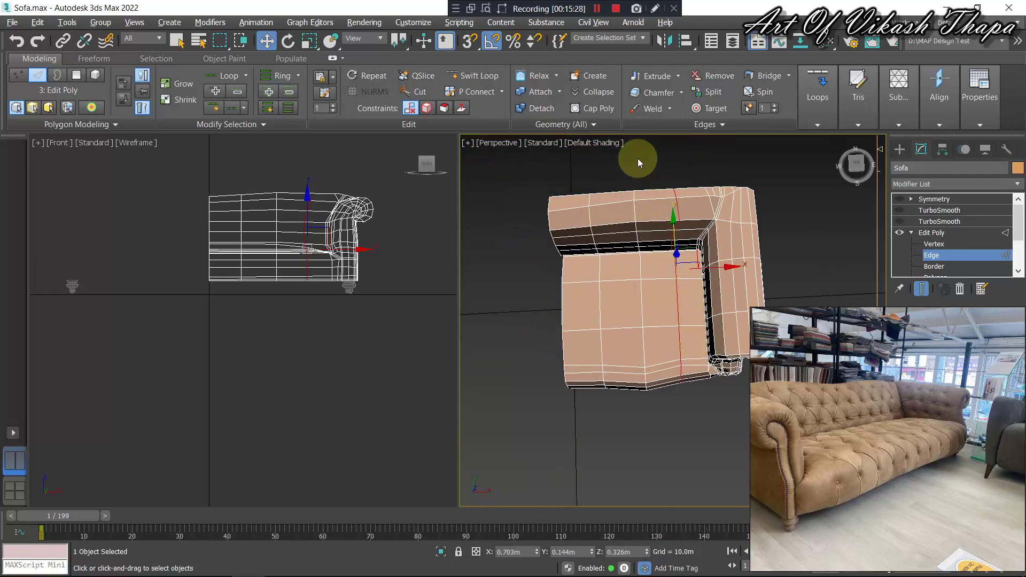
{"action": "left_click", "coordinate": [755, 345]}
{"action": "scroll", "coordinate": [646, 304], "scroll_direction": "up", "scroll_amount": 3}
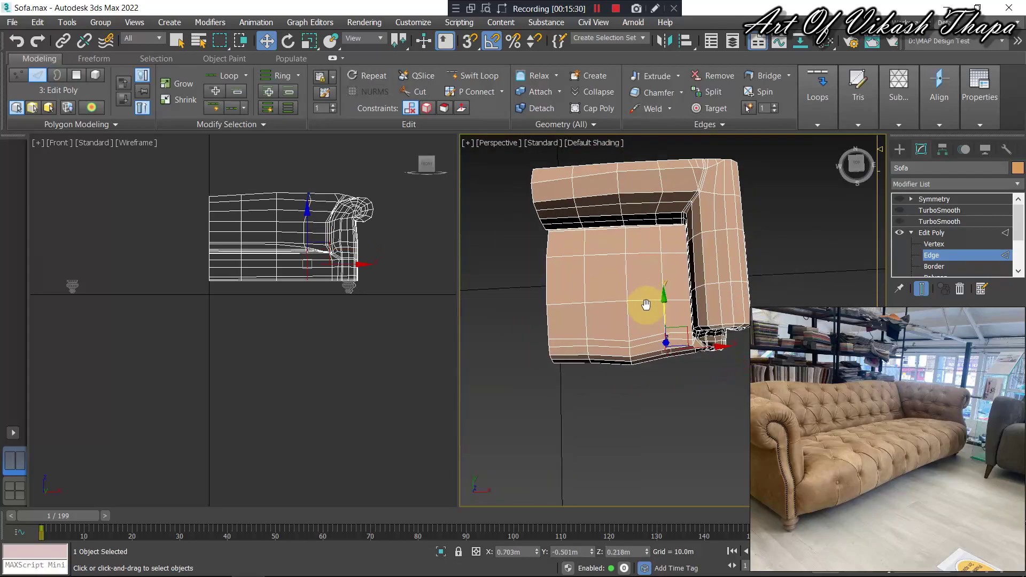
{"action": "scroll", "coordinate": [637, 297], "scroll_direction": "up", "scroll_amount": 3}
{"action": "left_click_drag", "start_coordinate": [646, 293], "coordinate": [646, 297]}
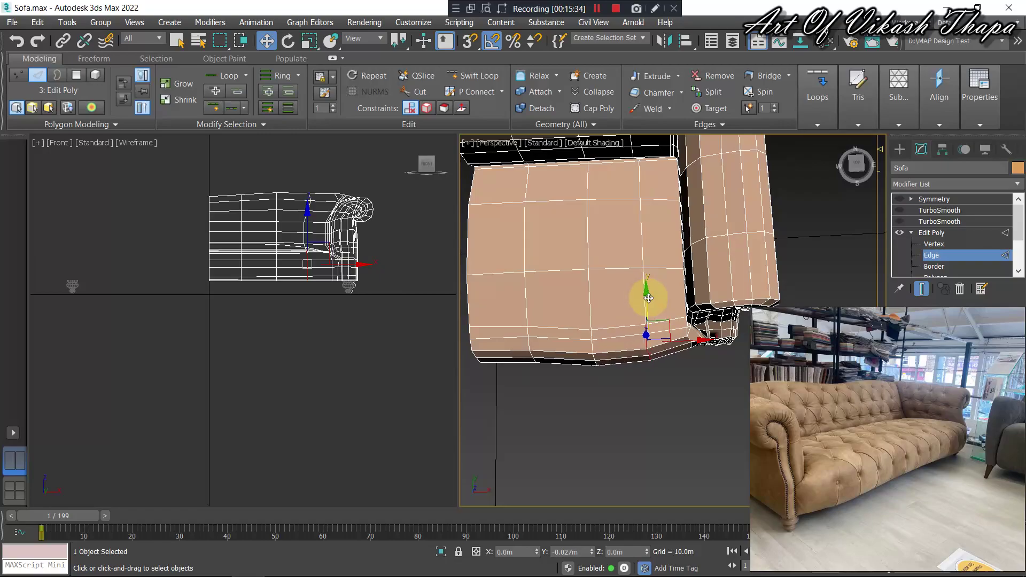
{"action": "scroll", "coordinate": [623, 279], "scroll_direction": "down", "scroll_amount": 3}
{"action": "middle_click_drag", "start_coordinate": [623, 279], "coordinate": [671, 247], "text": "alt"}
Leave Edge level and enable TurboSmooth and Symmetry to show the full smoothed sofa.
{"action": "right_click", "coordinate": [721, 229]}
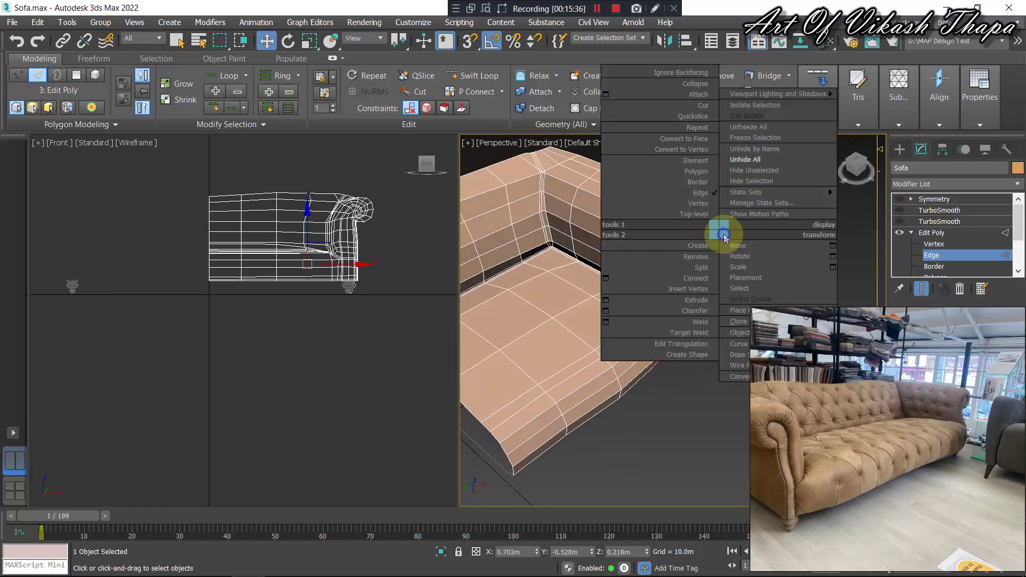
{"action": "left_click", "coordinate": [696, 219]}
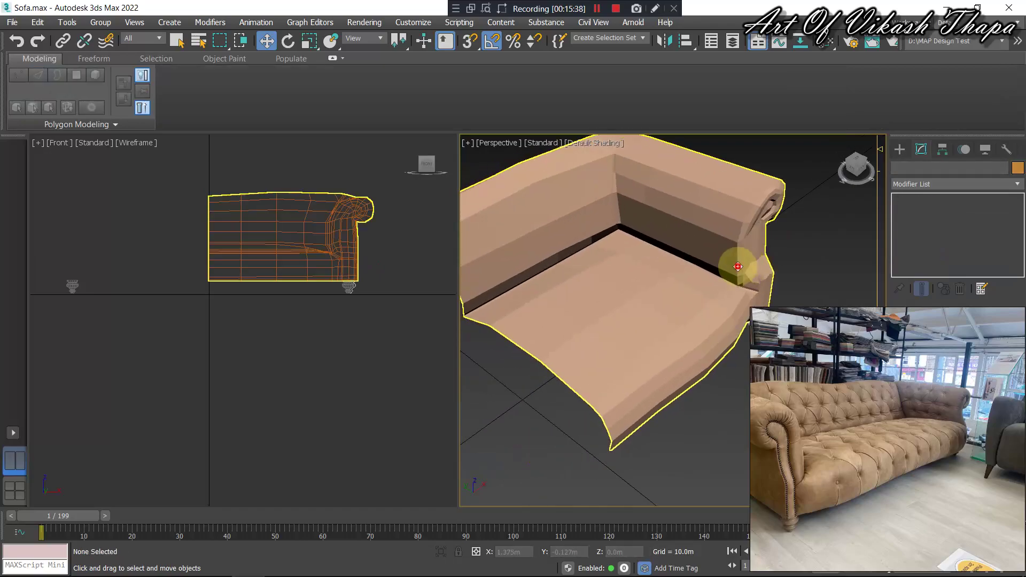
{"action": "left_click", "coordinate": [899, 222]}
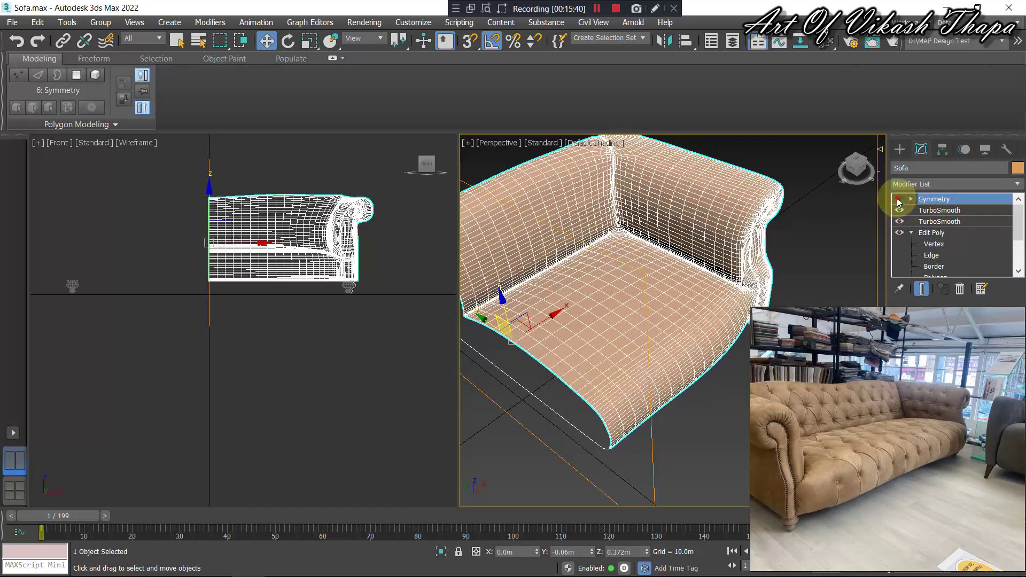
{"action": "left_click", "coordinate": [898, 199]}
{"action": "left_click", "coordinate": [819, 183]}
Orbit the complete sofa from low, frontal, overhead and front-right angles.
{"action": "mouse_move", "coordinate": [737, 279]}
{"action": "middle_mouse_down", "text": "alt"}
{"action": "mouse_move", "coordinate": [671, 251]}
{"action": "mouse_move", "coordinate": [592, 259]}
{"action": "mouse_move", "coordinate": [671, 279]}
{"action": "mouse_move", "coordinate": [614, 267]}
{"action": "mouse_move", "coordinate": [620, 291]}
{"action": "mouse_move", "coordinate": [601, 292]}
{"action": "middle_mouse_up", "text": "alt"}
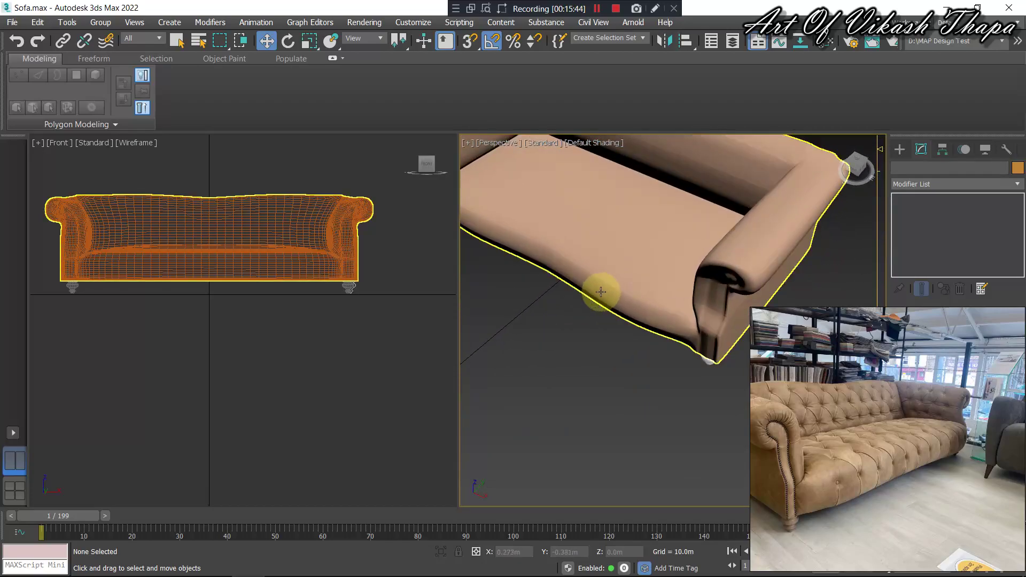
{"action": "scroll", "coordinate": [600, 292], "scroll_direction": "down", "scroll_amount": 5}
{"action": "mouse_move", "coordinate": [609, 347]}
{"action": "middle_mouse_down", "text": "alt"}
{"action": "mouse_move", "coordinate": [602, 371]}
{"action": "mouse_move", "coordinate": [590, 331]}
{"action": "mouse_move", "coordinate": [609, 327]}
{"action": "middle_mouse_up", "text": "alt"}
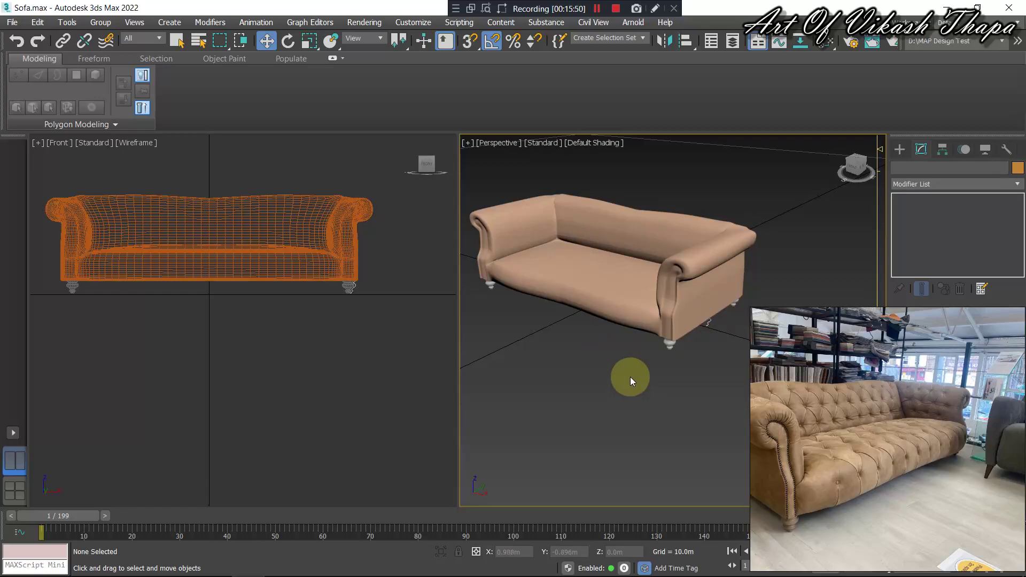
{"action": "left_click", "coordinate": [591, 298]}
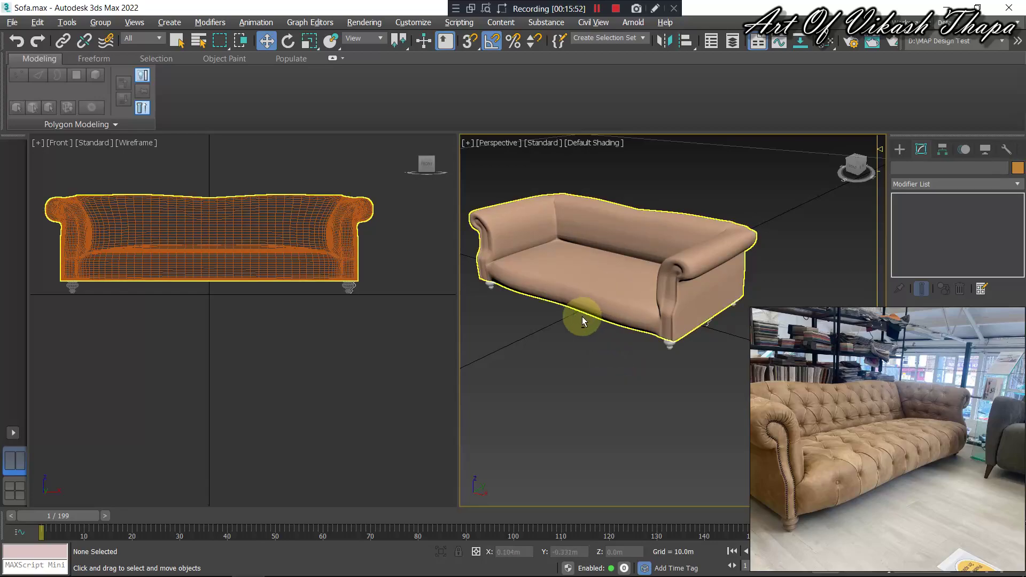
{"action": "middle_click_drag", "start_coordinate": [582, 317], "coordinate": [584, 299], "text": "alt"}
{"action": "scroll", "coordinate": [591, 261], "scroll_direction": "up", "scroll_amount": 5}
{"action": "mouse_move", "coordinate": [591, 261]}
{"action": "middle_mouse_down", "text": "alt"}
{"action": "mouse_move", "coordinate": [595, 286]}
{"action": "mouse_move", "coordinate": [582, 300]}
{"action": "middle_mouse_up", "text": "alt"}
{"action": "mouse_move", "coordinate": [643, 323]}
{"action": "middle_mouse_down", "text": "alt"}
{"action": "mouse_move", "coordinate": [738, 313]}
{"action": "mouse_move", "coordinate": [668, 343]}
{"action": "mouse_move", "coordinate": [662, 302]}
{"action": "mouse_move", "coordinate": [657, 313]}
{"action": "mouse_move", "coordinate": [703, 323]}
{"action": "mouse_move", "coordinate": [690, 322]}
{"action": "middle_mouse_up", "text": "alt"}
{"action": "scroll", "coordinate": [691, 322], "scroll_direction": "down", "scroll_amount": 5}
{"action": "mouse_move", "coordinate": [643, 346]}
{"action": "middle_mouse_down", "text": "alt"}
{"action": "mouse_move", "coordinate": [653, 337]}
{"action": "mouse_move", "coordinate": [632, 339]}
{"action": "mouse_move", "coordinate": [676, 336]}
{"action": "mouse_move", "coordinate": [668, 351]}
{"action": "mouse_move", "coordinate": [653, 309]}
{"action": "mouse_move", "coordinate": [565, 272]}
{"action": "mouse_move", "coordinate": [611, 305]}
{"action": "middle_mouse_up", "text": "alt"}
{"action": "scroll", "coordinate": [685, 325], "scroll_direction": "up", "scroll_amount": 3}
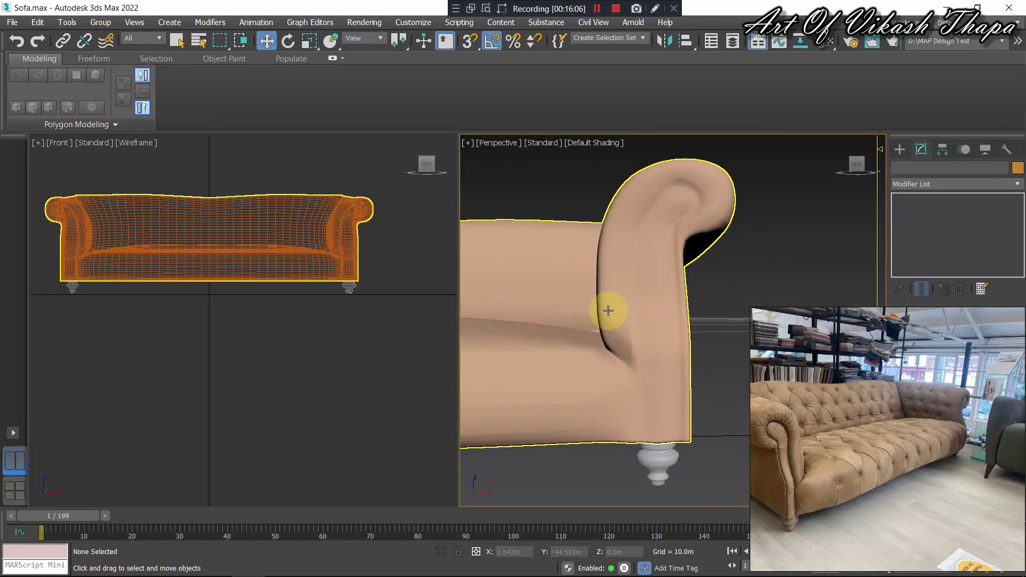
Select and deselect the sofa to check its wireframe, then view it from above.
{"action": "left_click", "coordinate": [664, 278]}
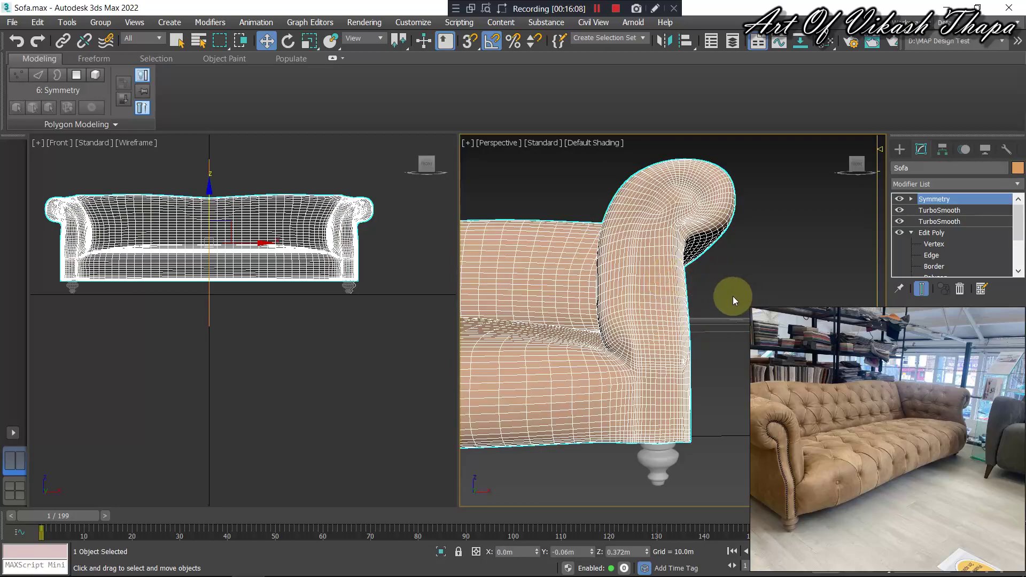
{"action": "left_click", "coordinate": [732, 290]}
{"action": "scroll", "coordinate": [717, 309], "scroll_direction": "down", "scroll_amount": 3}
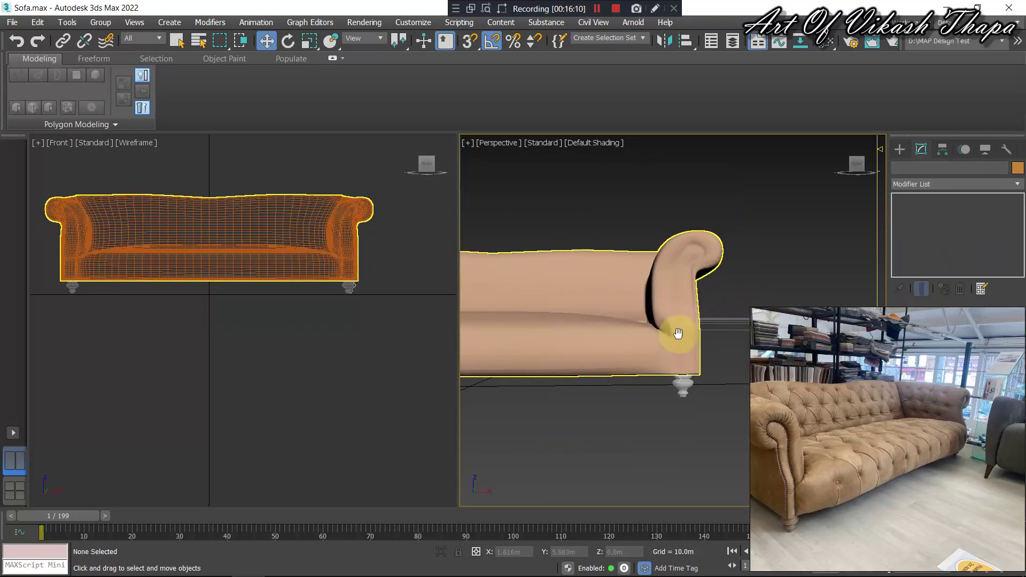
{"action": "middle_click_drag", "start_coordinate": [680, 332], "coordinate": [677, 326]}
{"action": "mouse_move", "coordinate": [659, 394]}
{"action": "middle_mouse_down"}
{"action": "mouse_move", "coordinate": [650, 339]}
{"action": "mouse_move", "coordinate": [641, 394]}
{"action": "mouse_move", "coordinate": [620, 327]}
{"action": "middle_mouse_up"}
{"action": "right_click", "coordinate": [657, 402]}
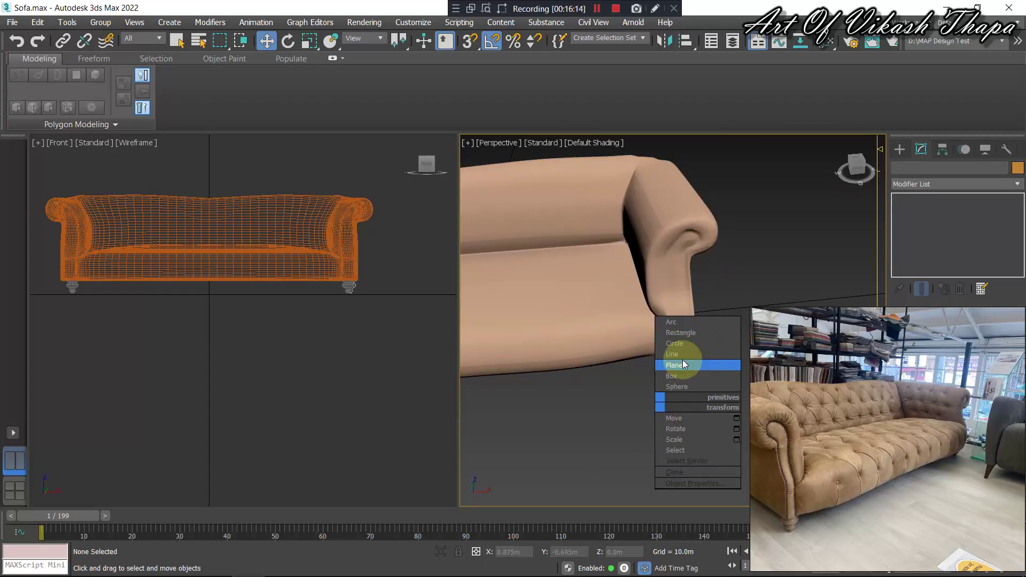
Create a small 0.048m-radius sphere beside the sofa leg and frame it.
{"action": "left_click", "coordinate": [693, 386]}
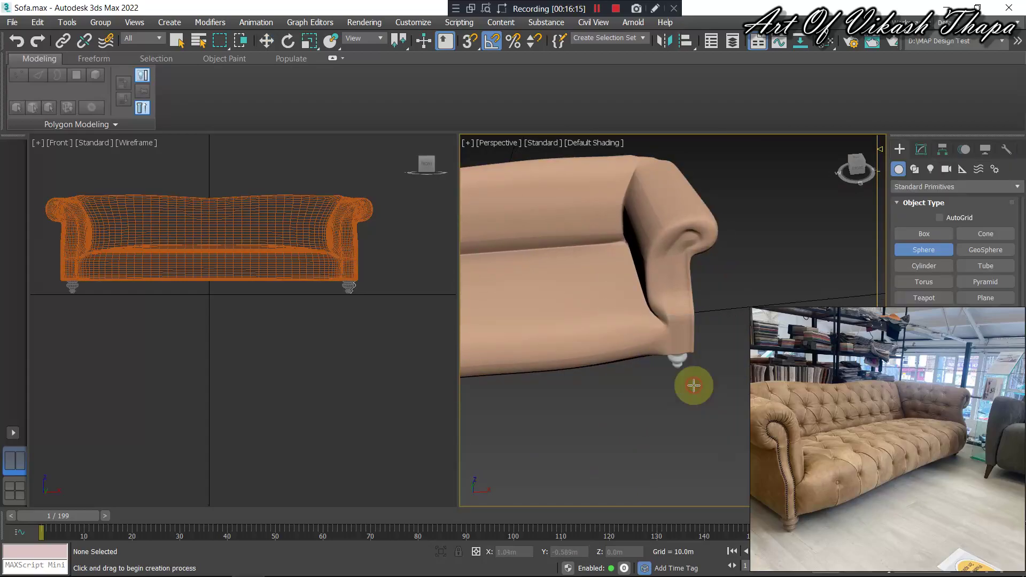
{"action": "left_click_drag", "start_coordinate": [652, 427], "coordinate": [664, 428]}
{"action": "scroll", "coordinate": [673, 418], "scroll_direction": "up", "scroll_amount": 2}
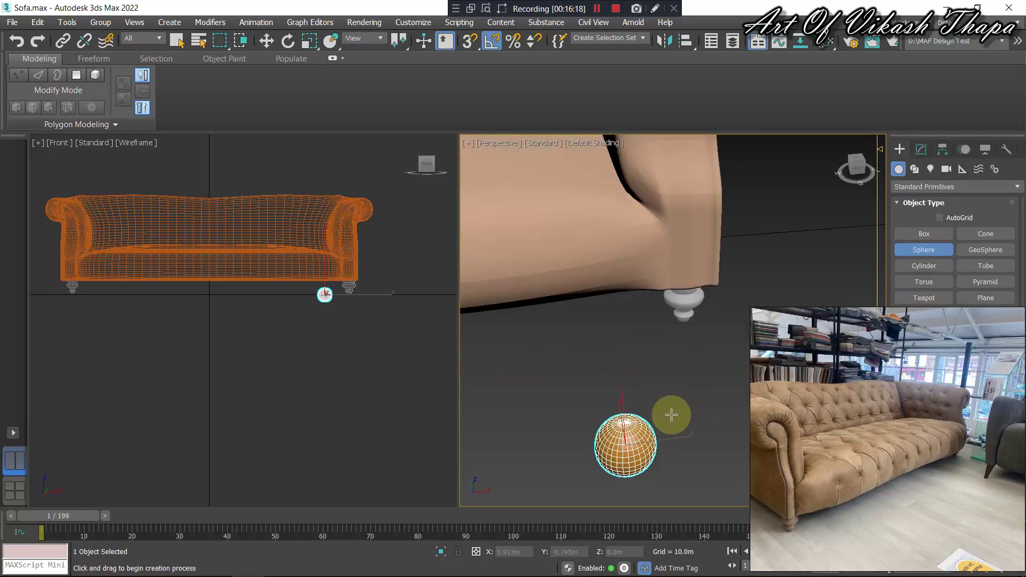
{"action": "scroll", "coordinate": [671, 414], "scroll_direction": "up", "scroll_amount": 1}
{"action": "scroll", "coordinate": [659, 422], "scroll_direction": "up", "scroll_amount": 1}
{"action": "scroll", "coordinate": [664, 415], "scroll_direction": "up", "scroll_amount": 2}
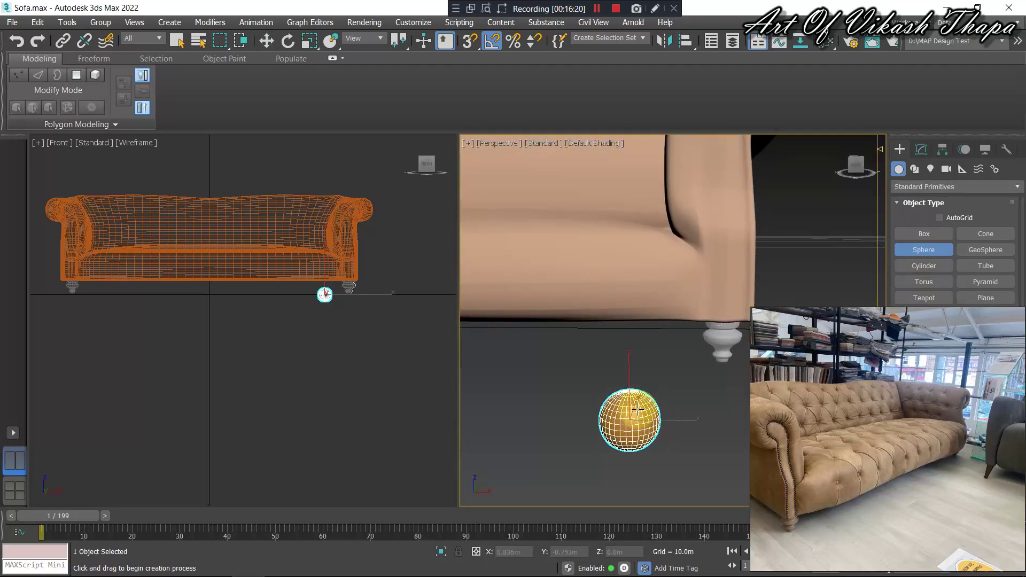
{"action": "scroll", "coordinate": [645, 407], "scroll_direction": "down", "scroll_amount": 3}
{"action": "middle_click_drag", "start_coordinate": [657, 348], "coordinate": [680, 378], "text": "alt"}
{"action": "right_click", "coordinate": [680, 350]}
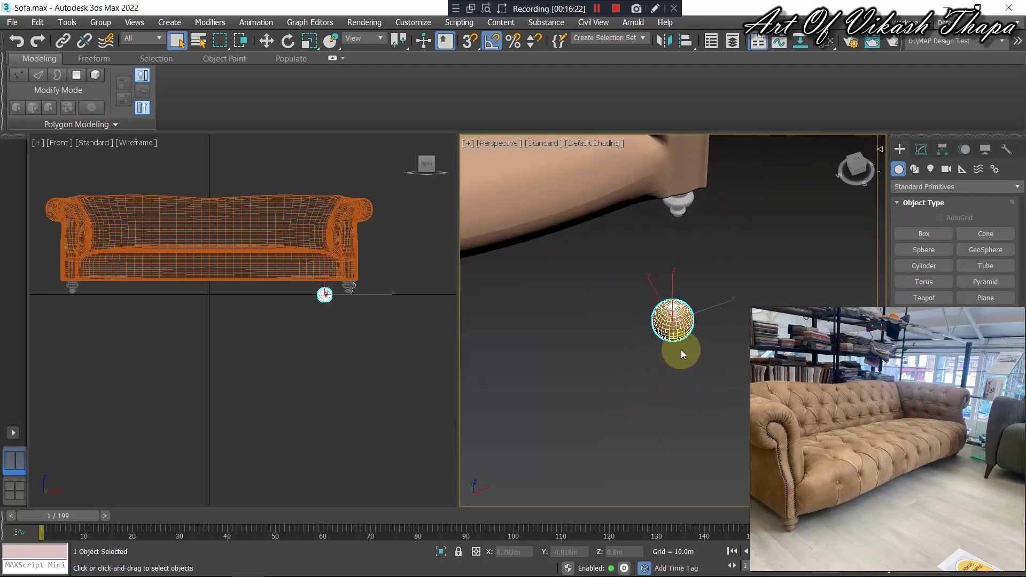
{"action": "key", "text": "z"}
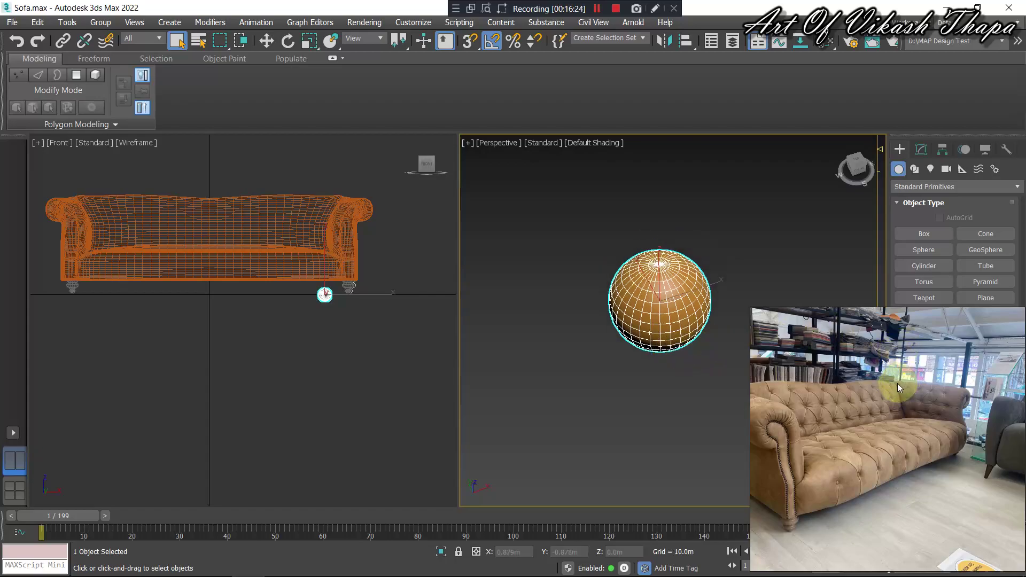
Reduce Sphere001's segments to a low-poly 6 in the Modify panel.
{"action": "left_click_drag", "start_coordinate": [895, 383], "coordinate": [145, 384]}
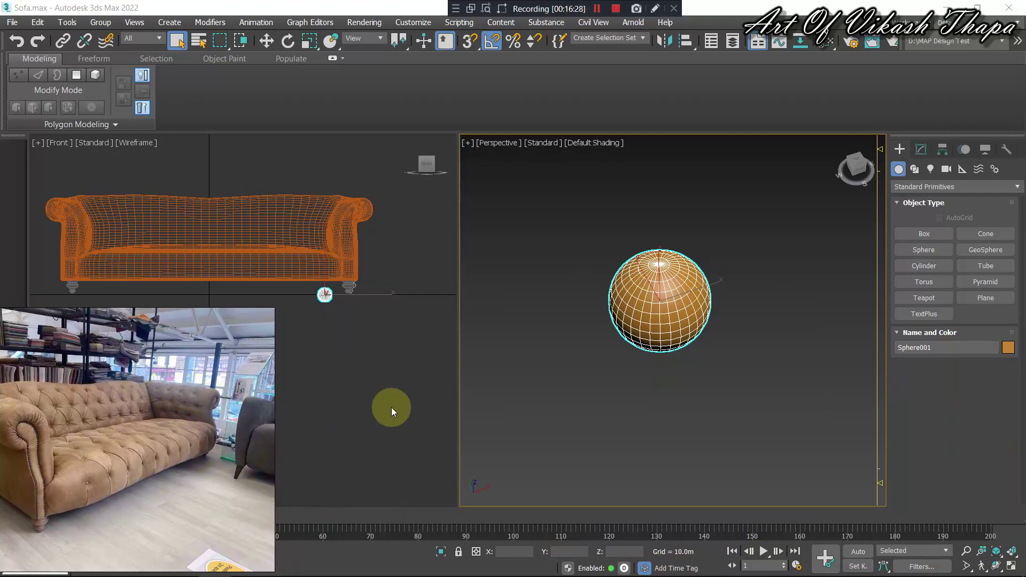
{"action": "left_click", "coordinate": [920, 149]}
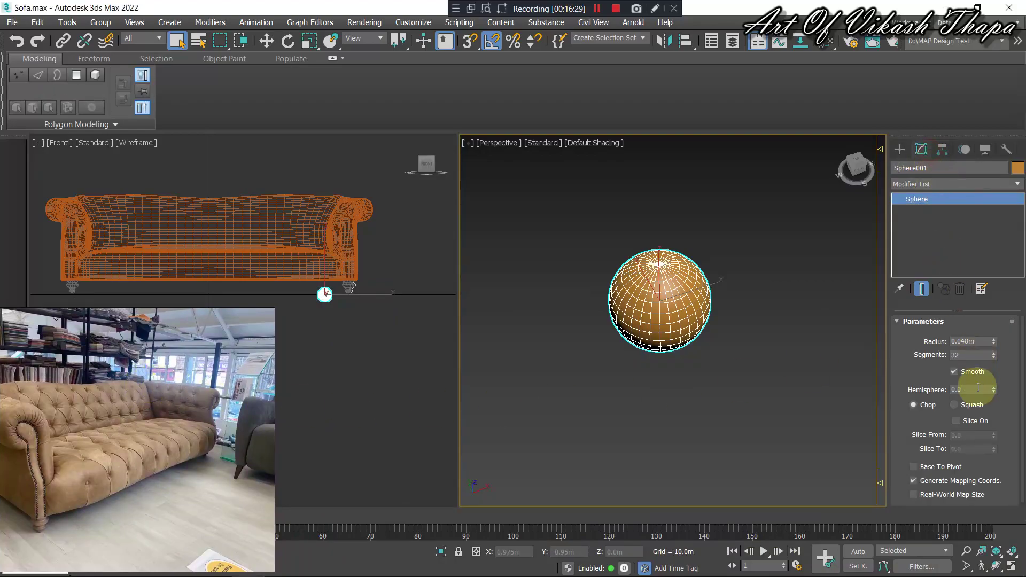
{"action": "scroll", "coordinate": [962, 375], "scroll_direction": "down", "scroll_amount": 1}
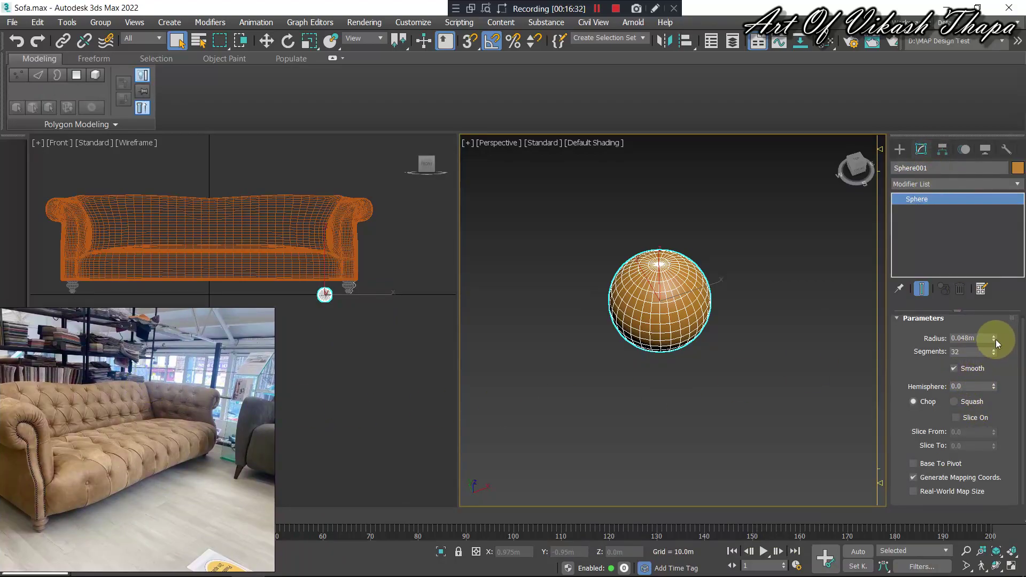
{"action": "left_click_drag", "start_coordinate": [992, 355], "coordinate": [996, 386]}
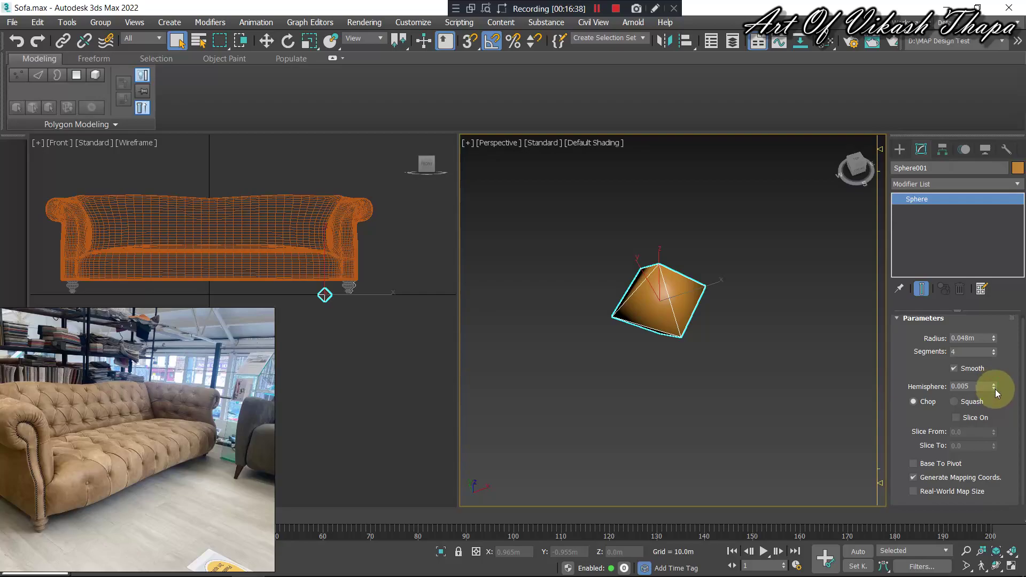
{"action": "left_click", "coordinate": [992, 349]}
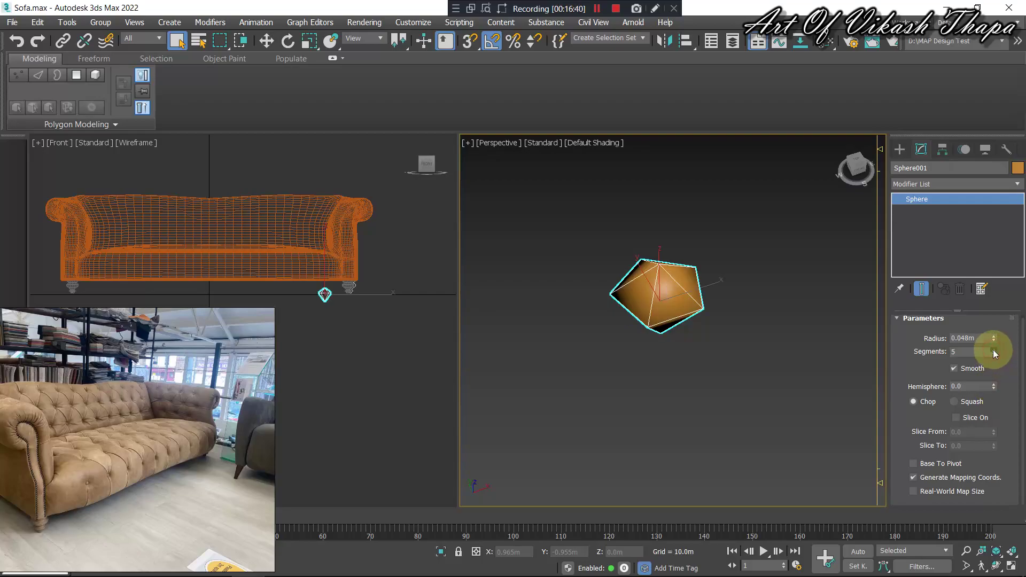
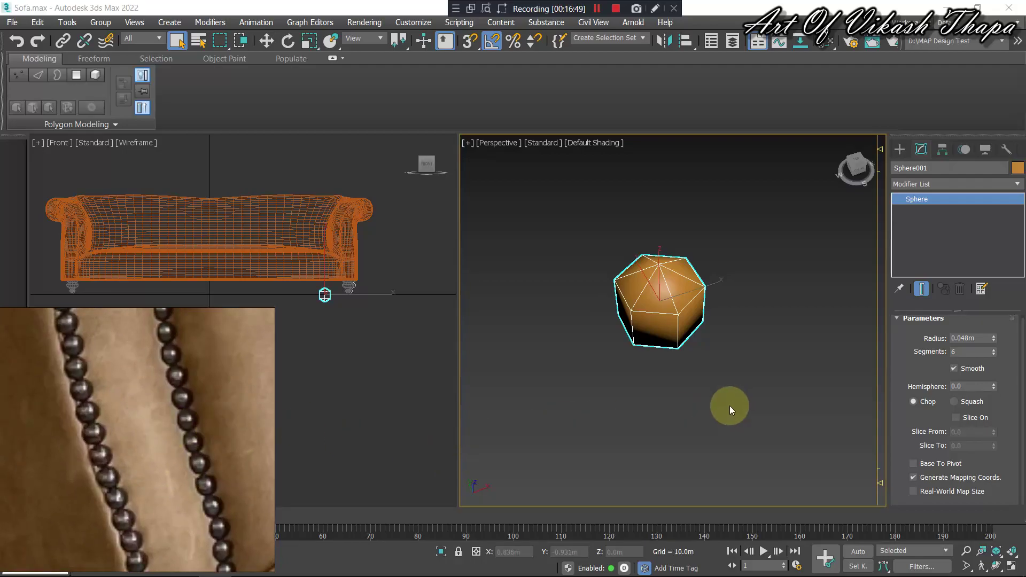
Set the sphere's Radius back to 0.058m and its Segments to 6.
{"action": "left_click_drag", "start_coordinate": [992, 334], "coordinate": [992, 334]}
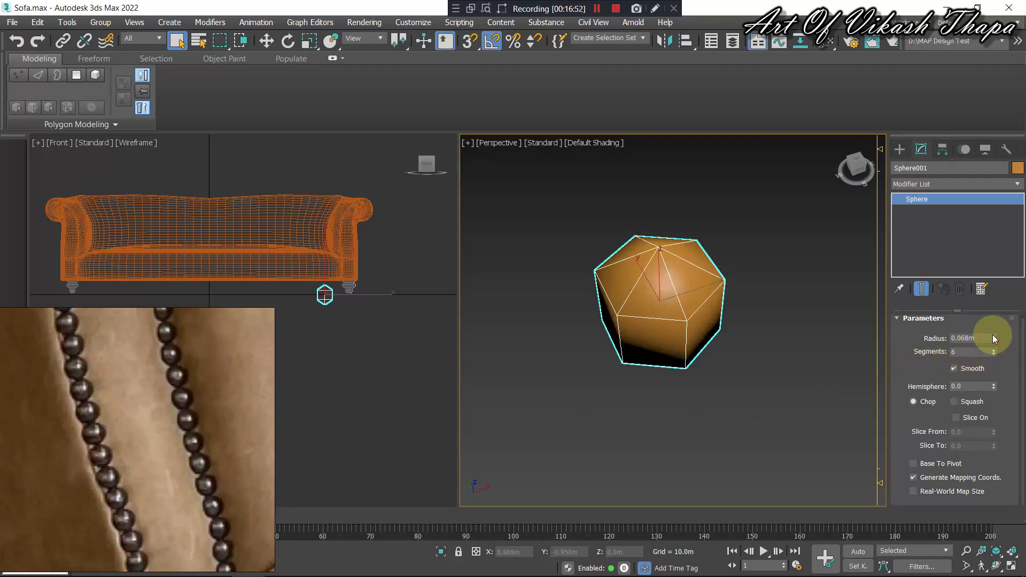
{"action": "left_click", "coordinate": [992, 341]}
{"action": "left_click", "coordinate": [995, 350]}
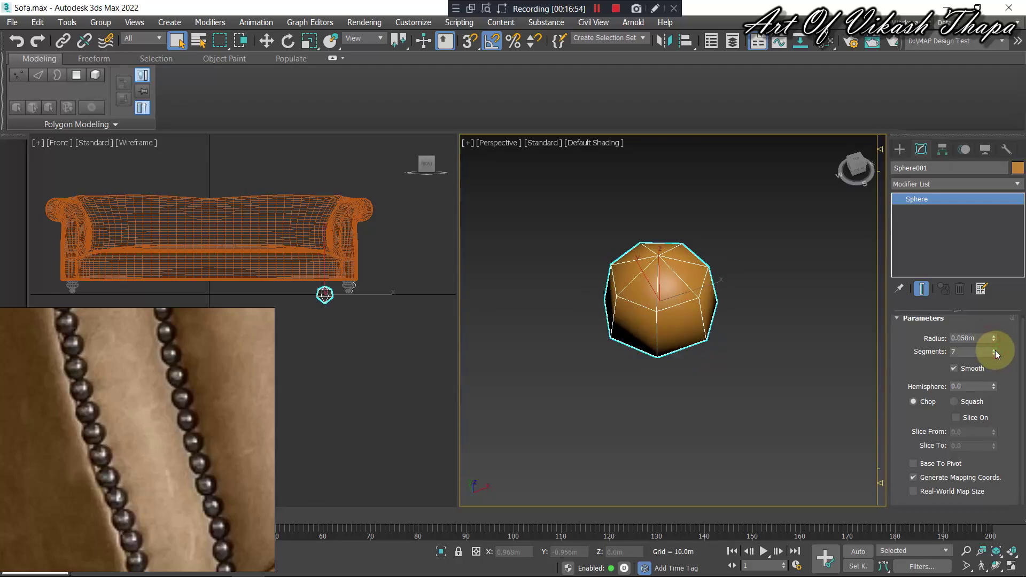
{"action": "left_click", "coordinate": [995, 350]}
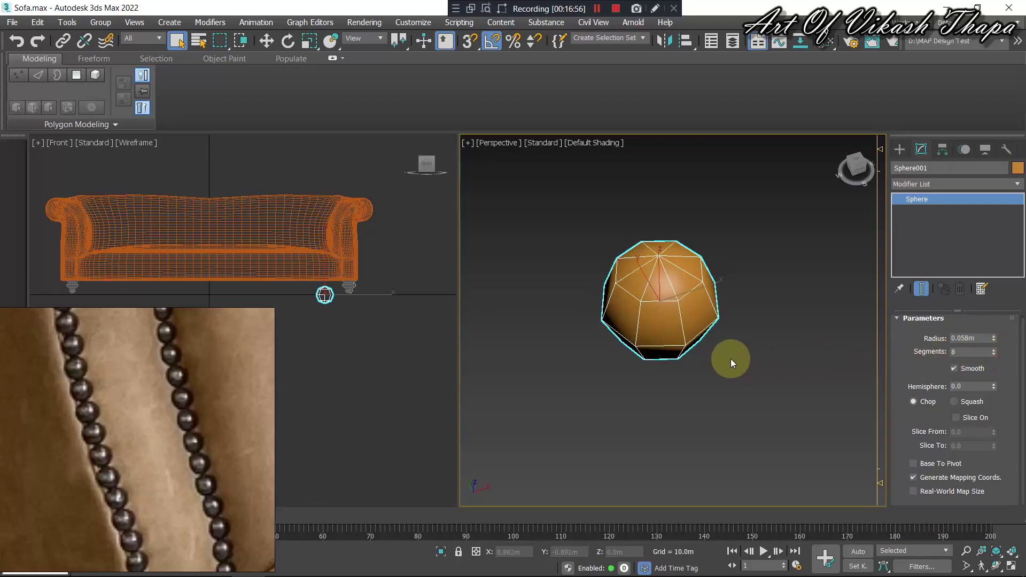
{"action": "middle_click_drag", "start_coordinate": [730, 358], "coordinate": [741, 389]}
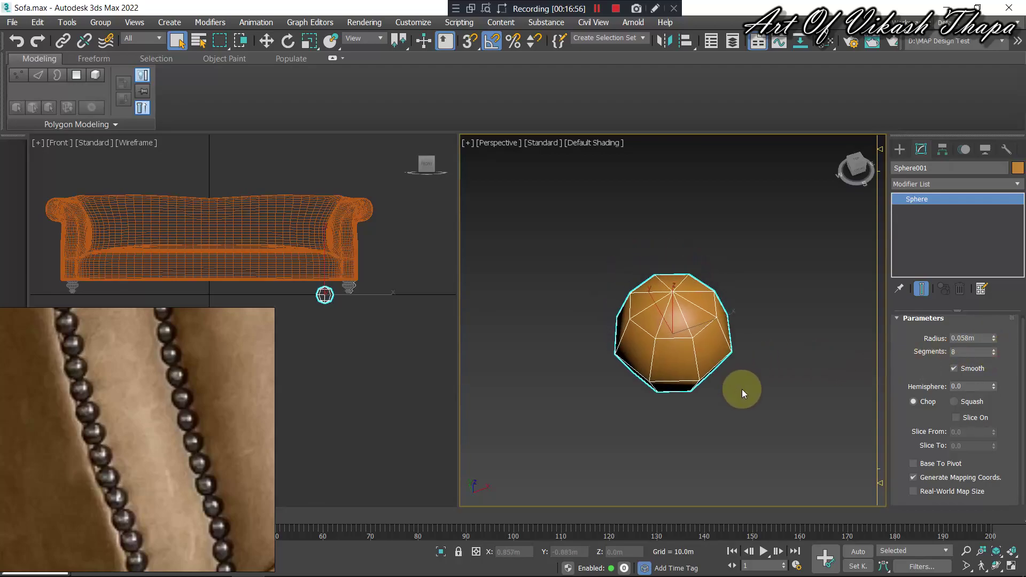
{"action": "left_click", "coordinate": [994, 354]}
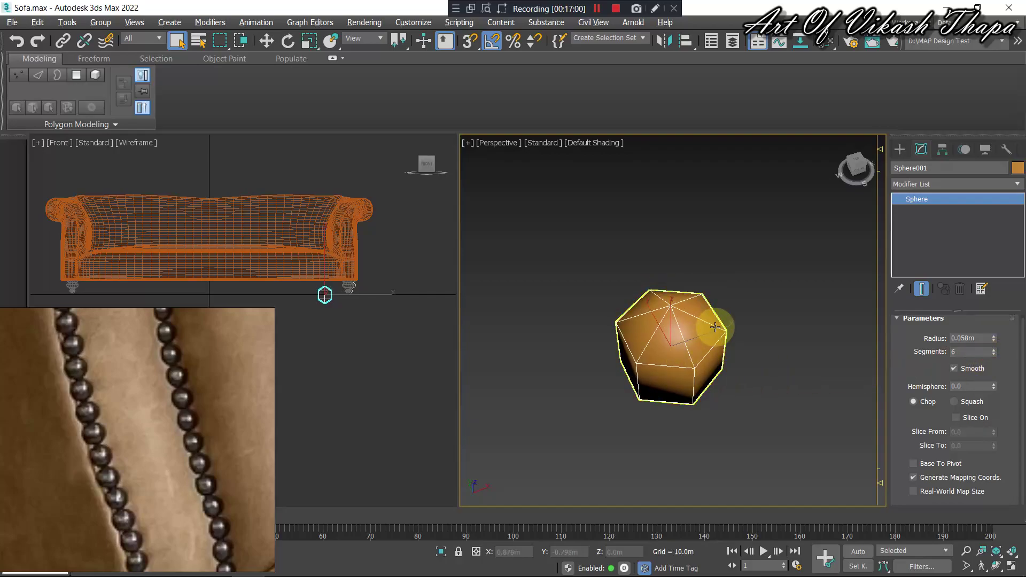
{"action": "mouse_move", "coordinate": [715, 326]}
{"action": "middle_mouse_down", "text": "alt"}
{"action": "mouse_move", "coordinate": [648, 339]}
{"action": "mouse_move", "coordinate": [641, 259]}
{"action": "mouse_move", "coordinate": [632, 279]}
{"action": "mouse_move", "coordinate": [774, 345]}
{"action": "middle_mouse_up", "text": "alt"}
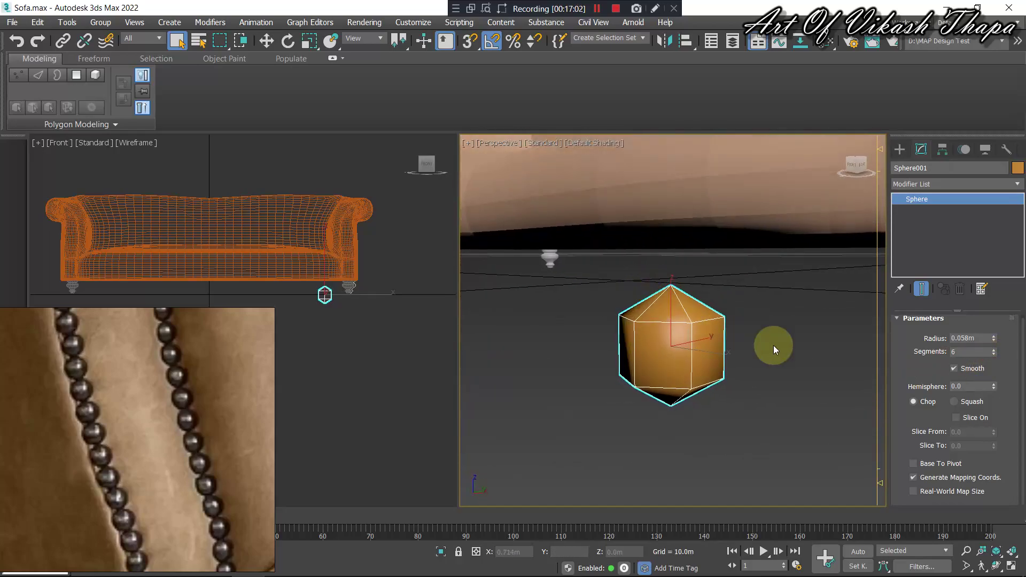
Cut the sphere into a dome with Hemisphere 0.54.
{"action": "left_click", "coordinate": [995, 384]}
{"action": "type", "text": "1"}
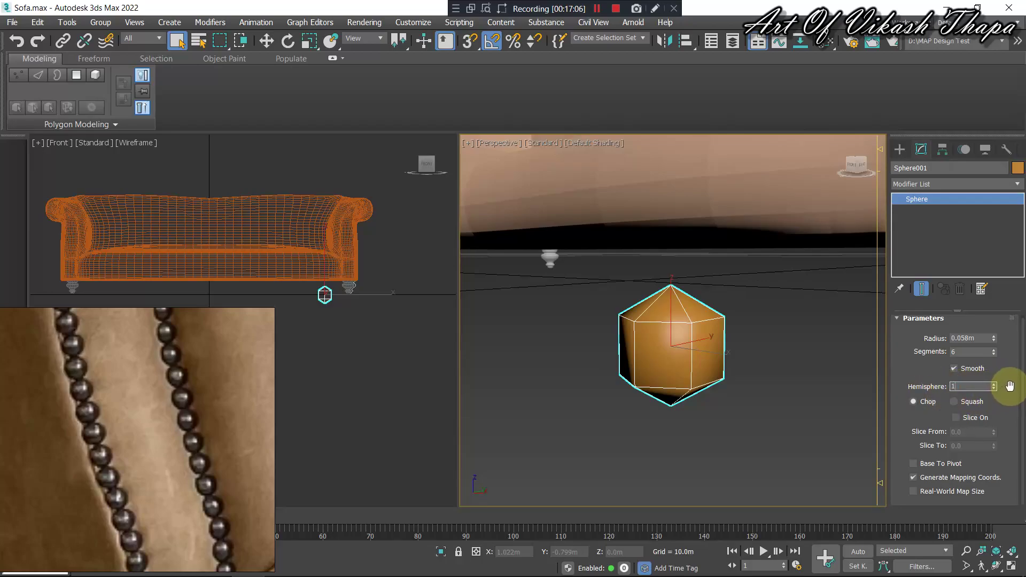
{"action": "key", "text": "Return"}
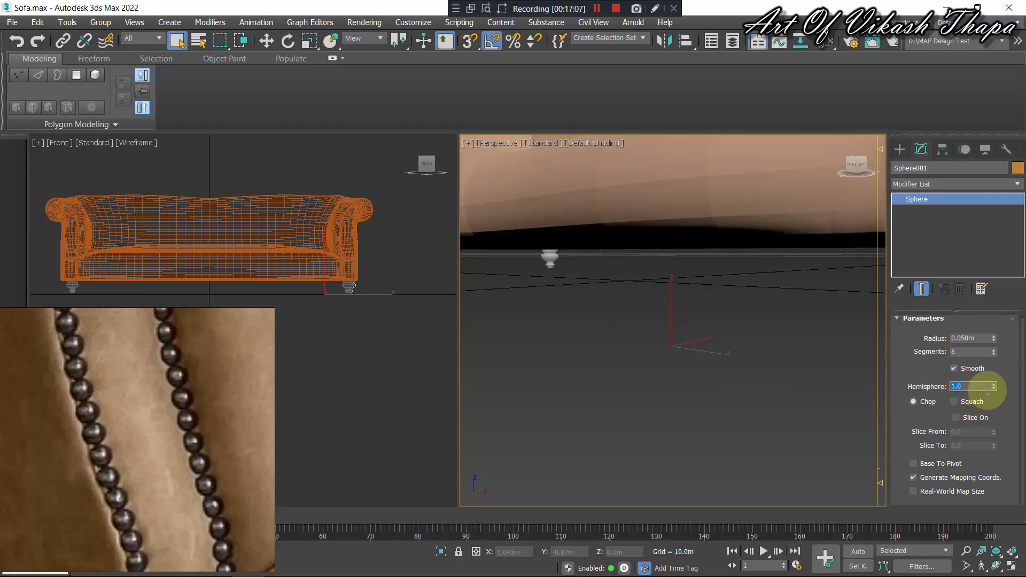
{"action": "type", "text": "0.54"}
{"action": "key", "text": "Return"}
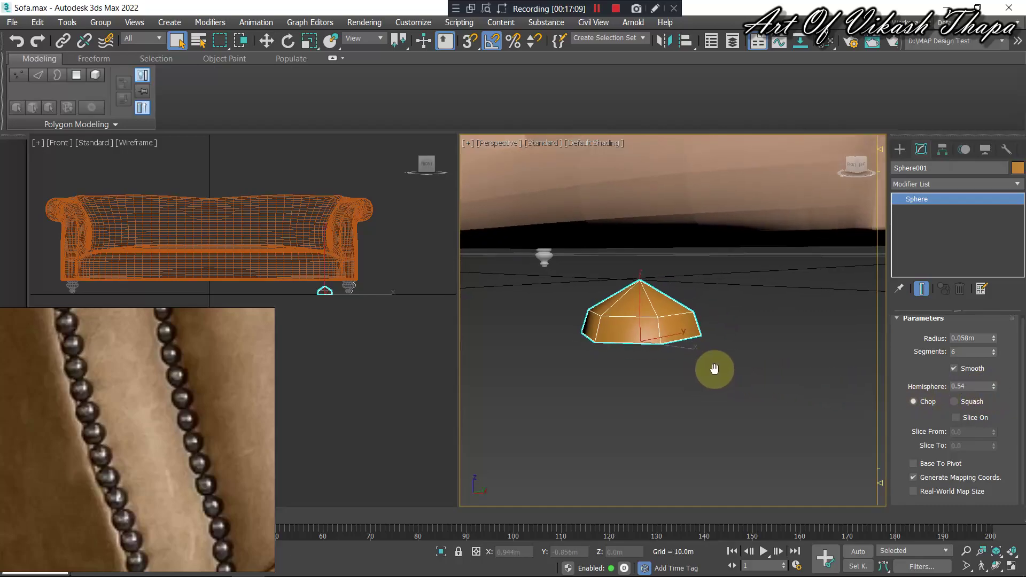
{"action": "middle_click_drag", "start_coordinate": [704, 348], "coordinate": [778, 378], "text": "alt"}
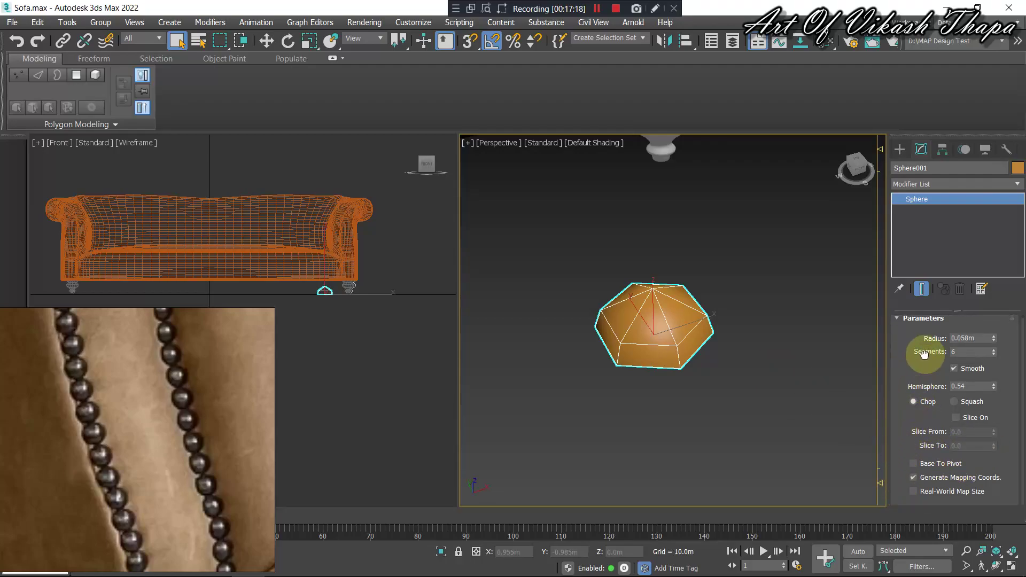
Zoom in on the dome and nudge its radius down with the spinner.
{"action": "key", "text": "w"}
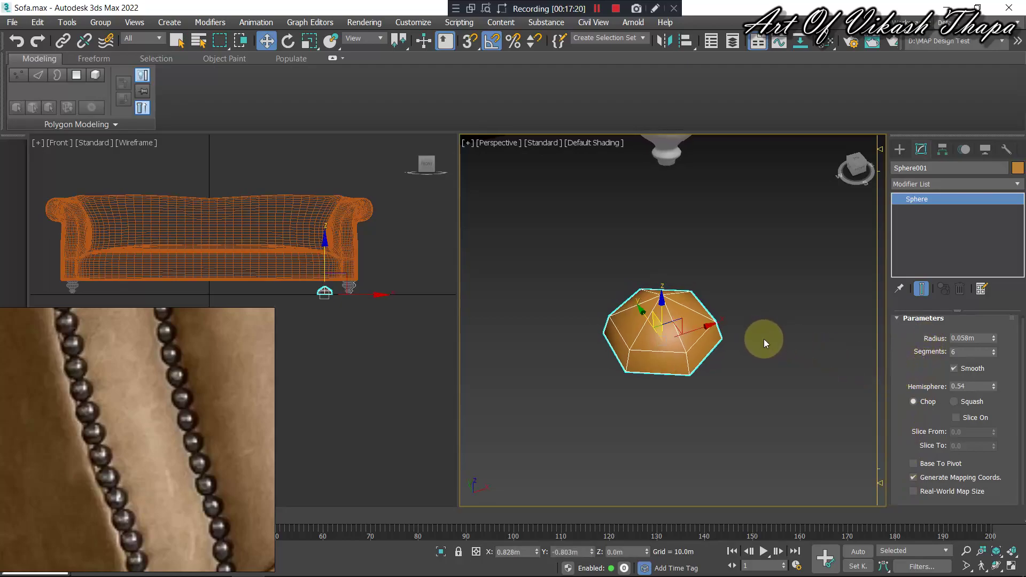
{"action": "scroll", "coordinate": [764, 340], "scroll_direction": "down", "scroll_amount": 5}
{"action": "middle_click_drag", "start_coordinate": [771, 358], "coordinate": [738, 353], "text": "alt"}
{"action": "scroll", "coordinate": [788, 365], "scroll_direction": "up", "scroll_amount": 4}
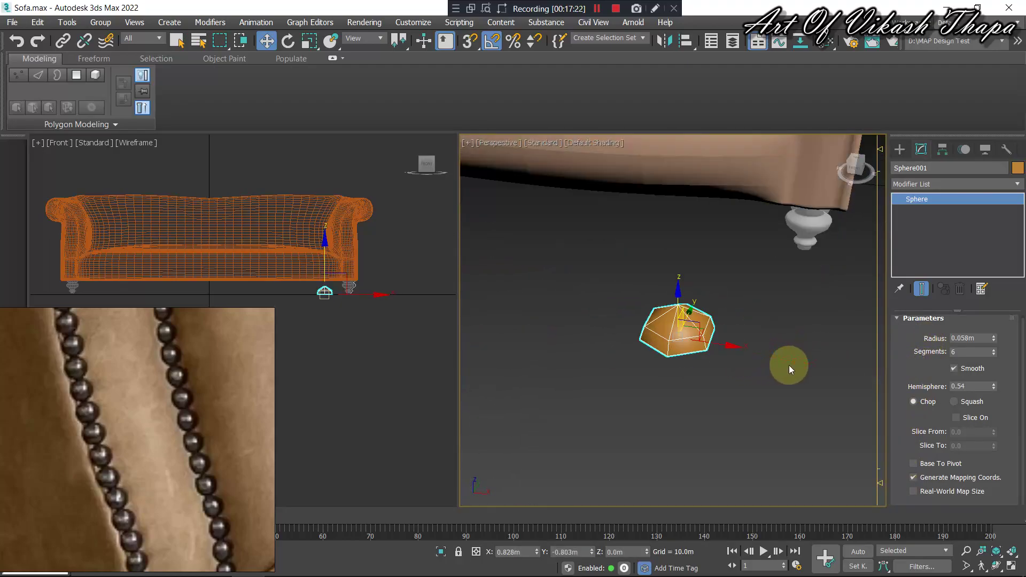
{"action": "key", "text": "r"}
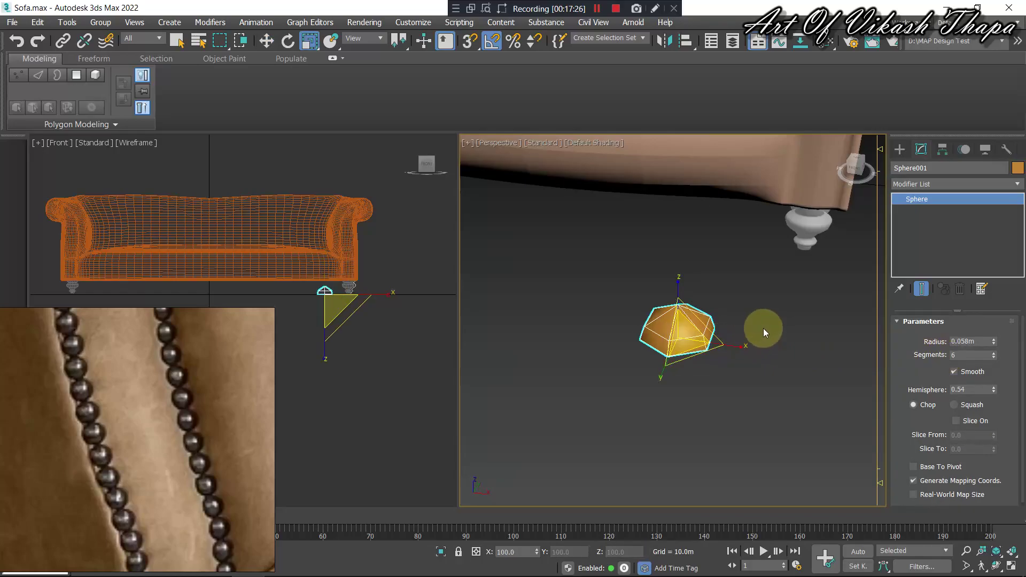
{"action": "middle_click_drag", "start_coordinate": [762, 328], "coordinate": [765, 342]}
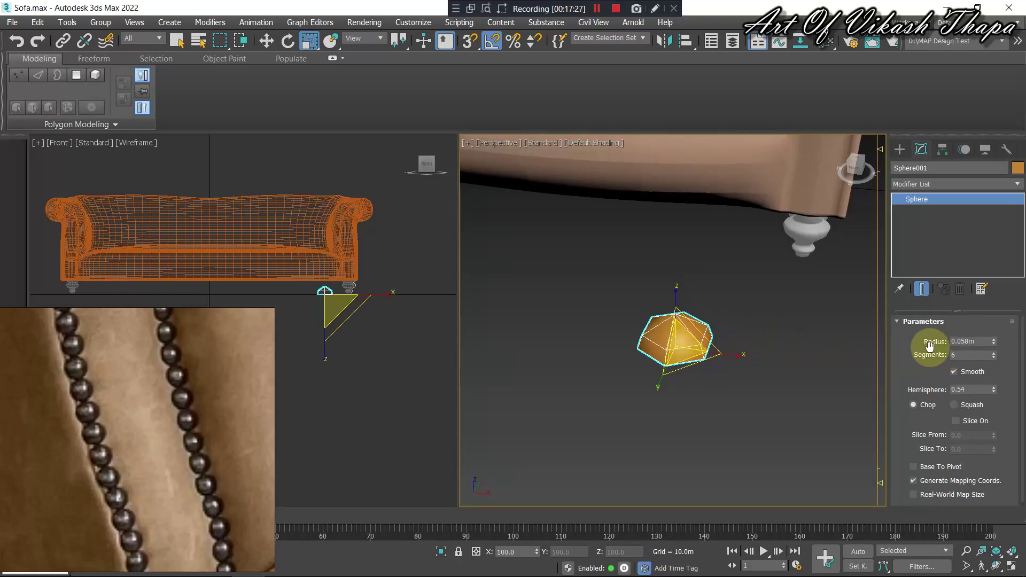
{"action": "left_click", "coordinate": [993, 346]}
{"action": "left_click", "coordinate": [993, 345]}
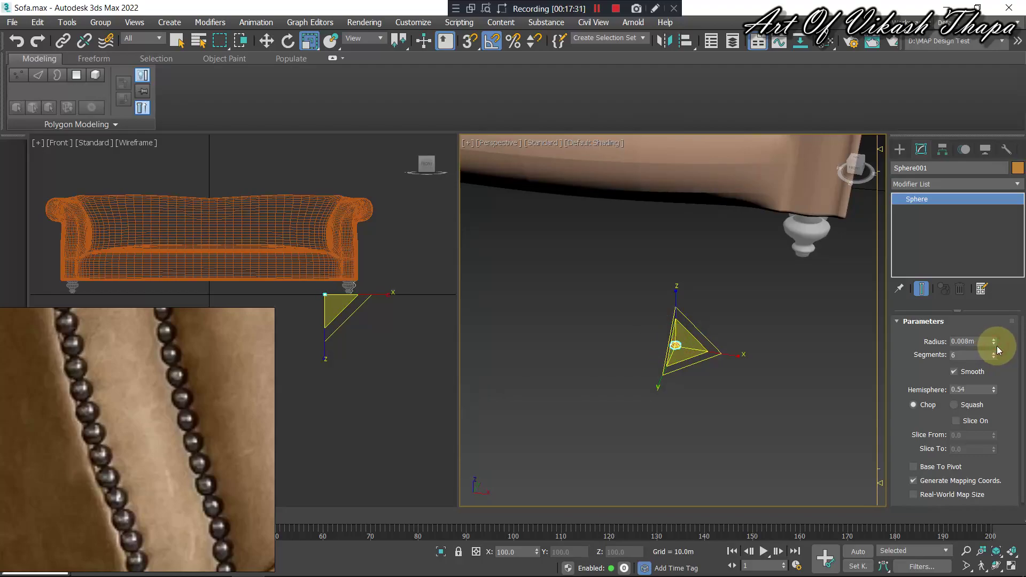
{"action": "key", "text": "q"}
{"action": "mouse_move", "coordinate": [767, 338]}
{"action": "middle_mouse_down", "text": "alt"}
{"action": "mouse_move", "coordinate": [738, 340]}
{"action": "mouse_move", "coordinate": [751, 320]}
{"action": "middle_mouse_up", "text": "alt"}
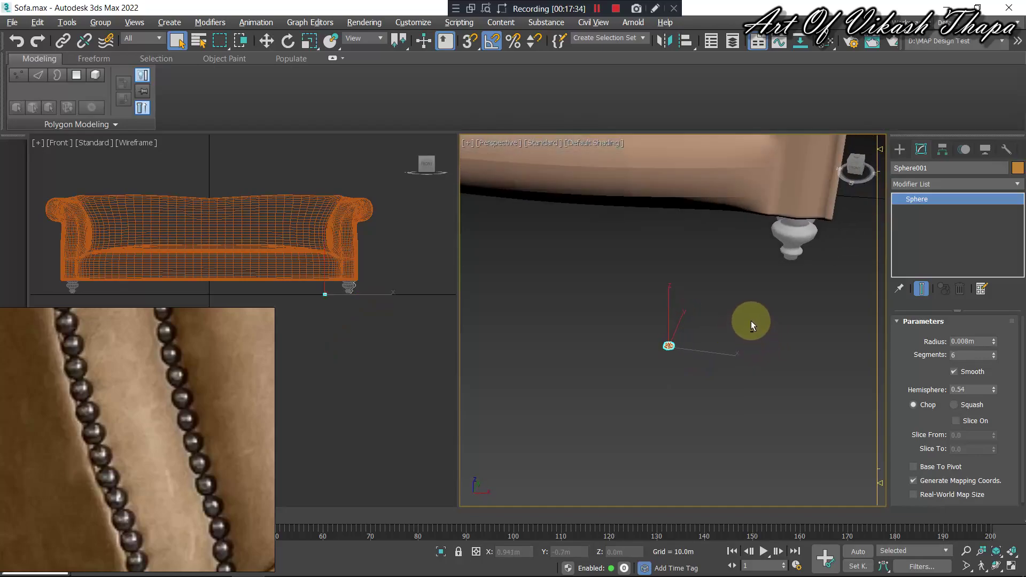
Set the dome's Radius to exactly 0.05m.
{"action": "left_click", "coordinate": [995, 341]}
{"action": "left_click", "coordinate": [995, 341]}
{"action": "left_click", "coordinate": [994, 340]}
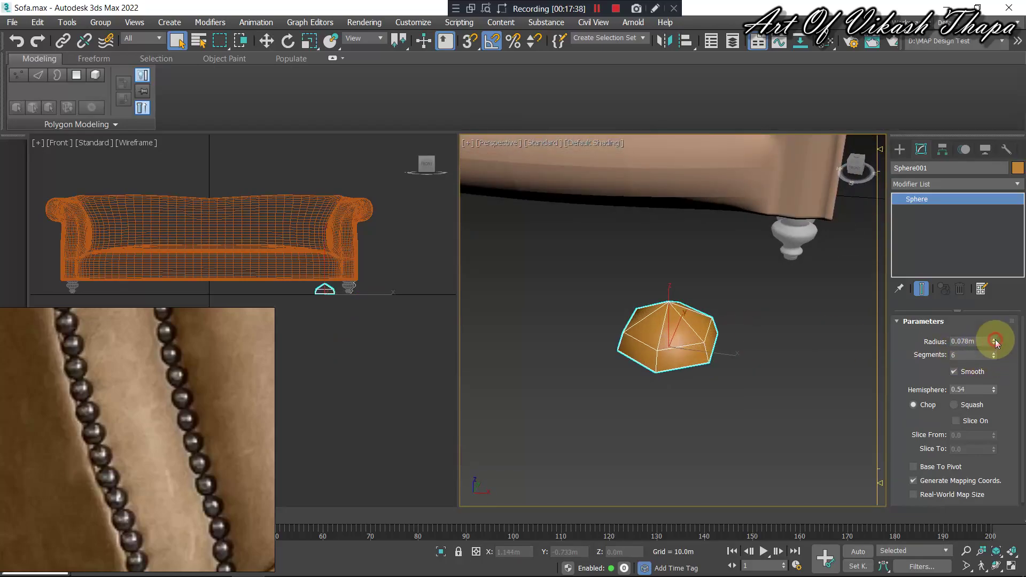
{"action": "left_click", "coordinate": [994, 340]}
{"action": "left_click", "coordinate": [995, 341]}
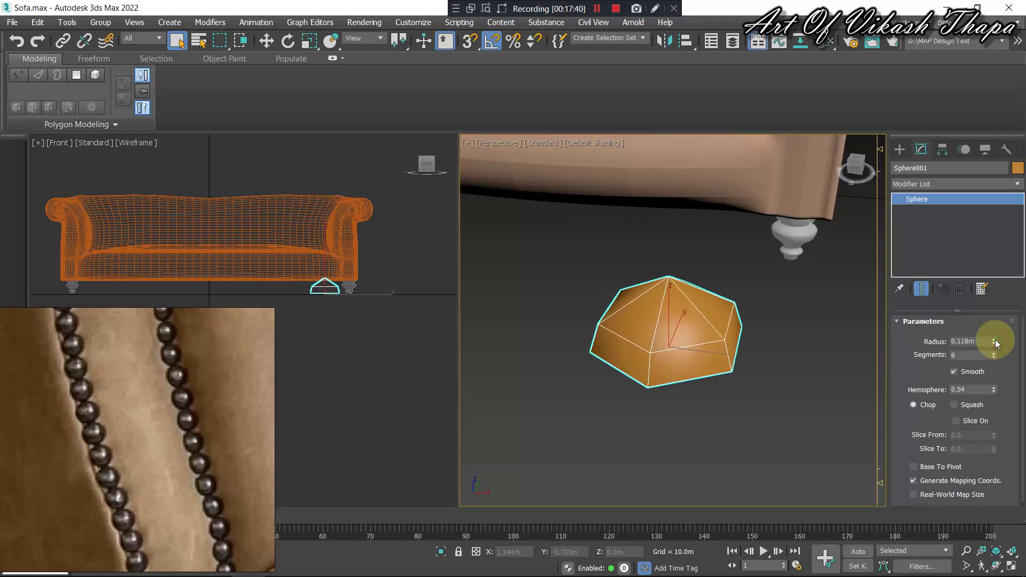
{"action": "left_click", "coordinate": [995, 344]}
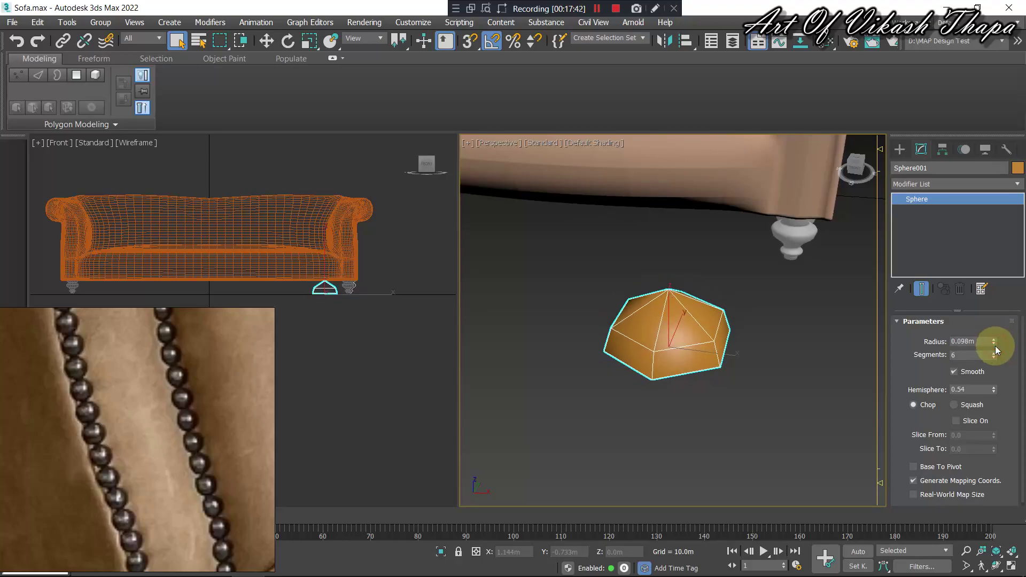
{"action": "left_click", "coordinate": [995, 344]}
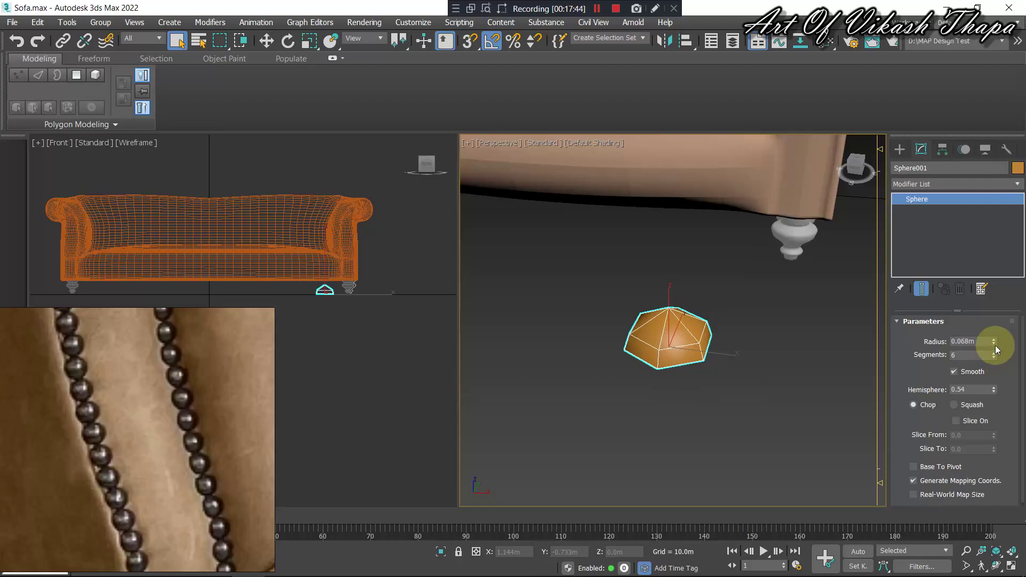
{"action": "left_click", "coordinate": [995, 345]}
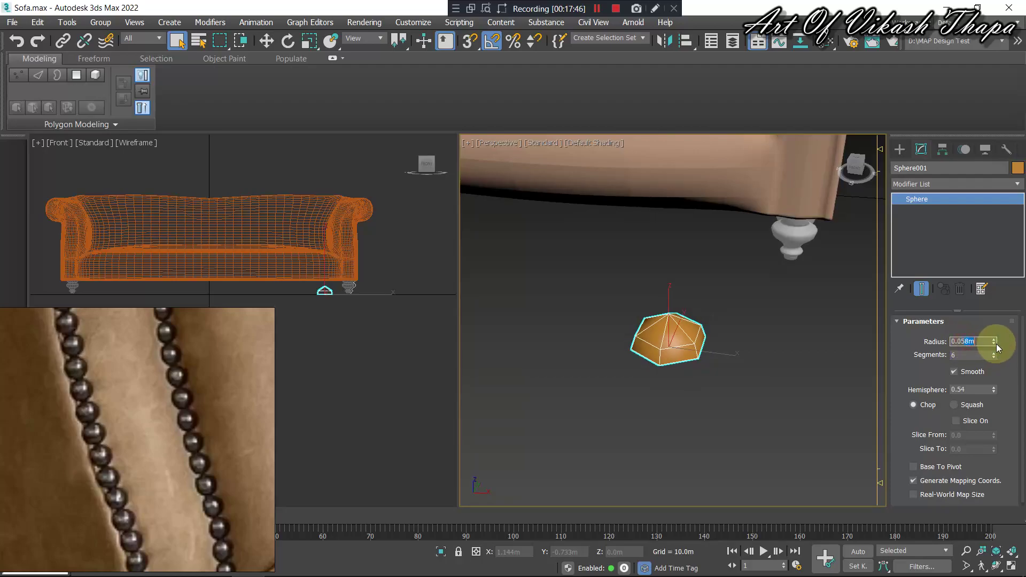
{"action": "key", "text": "BackSpace"}
{"action": "key", "text": "Return"}
Uniformly scale the dome stud down to 50%.
{"action": "middle_click_drag", "start_coordinate": [853, 344], "coordinate": [747, 332], "text": "alt"}
{"action": "key", "text": "r"}
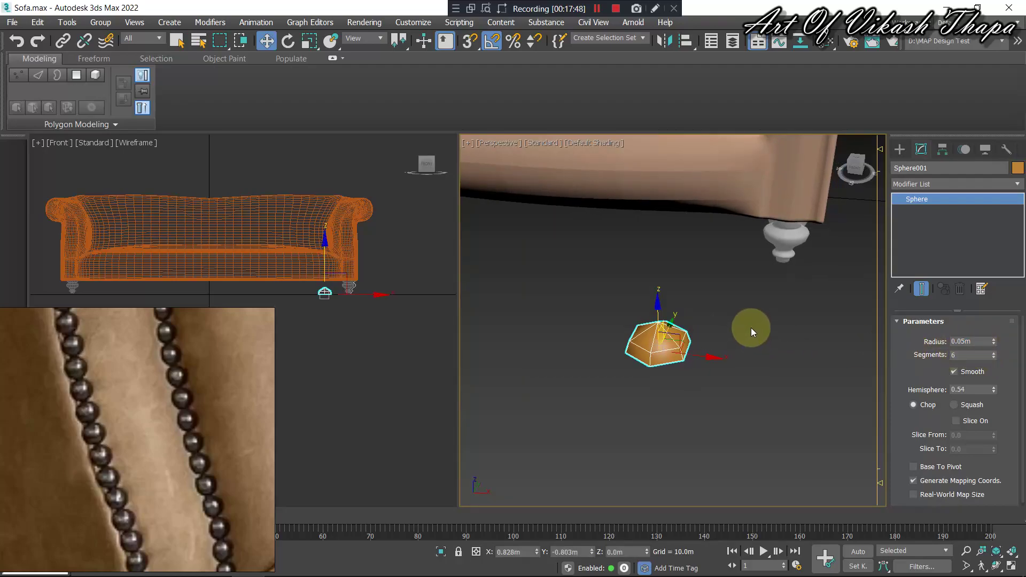
{"action": "left_click_drag", "start_coordinate": [665, 350], "coordinate": [702, 405]}
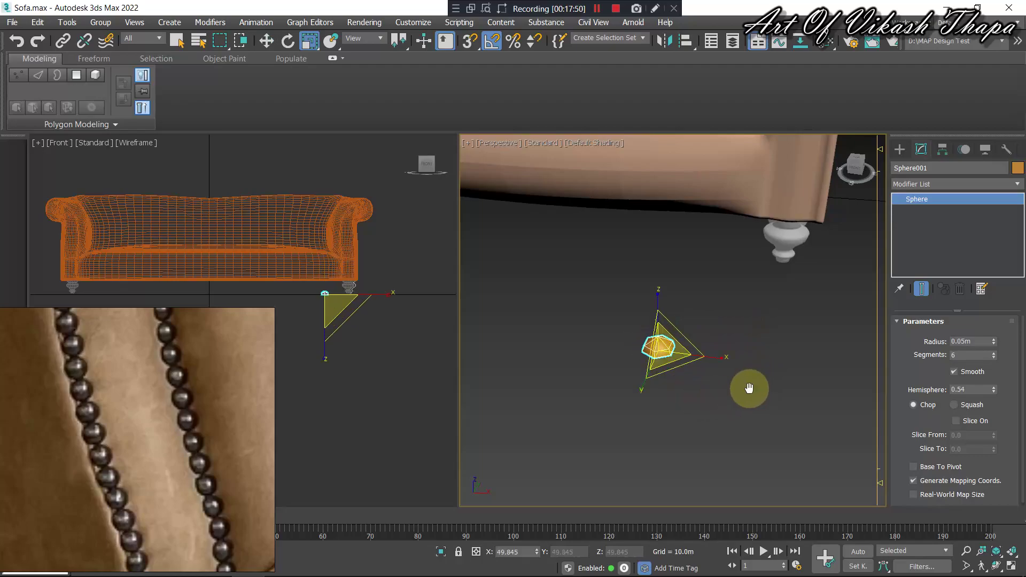
{"action": "middle_click_drag", "start_coordinate": [702, 404], "coordinate": [747, 390], "text": "alt"}
Rotate the dome 90° about X with angle snap on.
{"action": "key", "text": "e"}
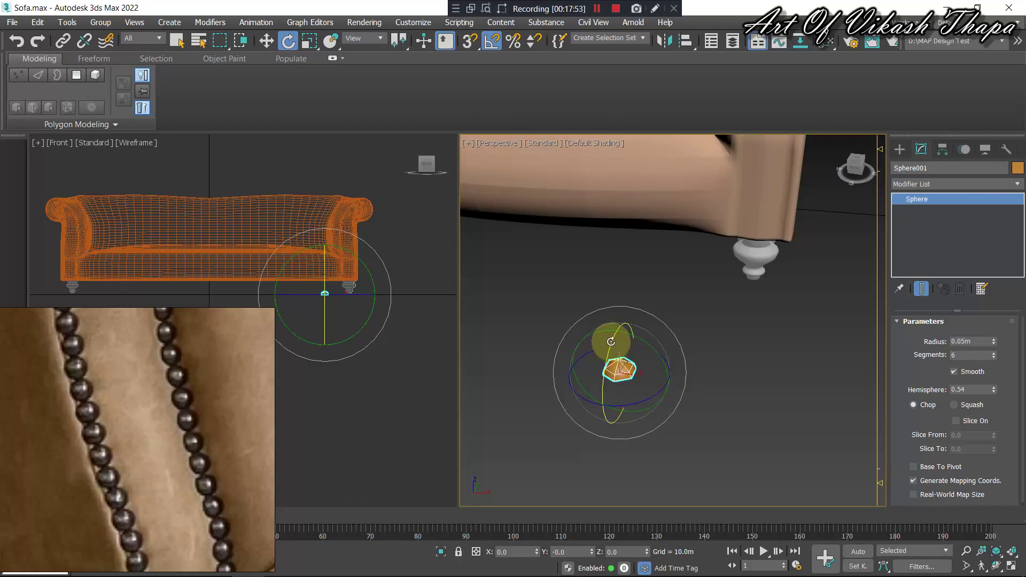
{"action": "key", "text": "a"}
{"action": "left_click_drag", "start_coordinate": [611, 349], "coordinate": [608, 395]}
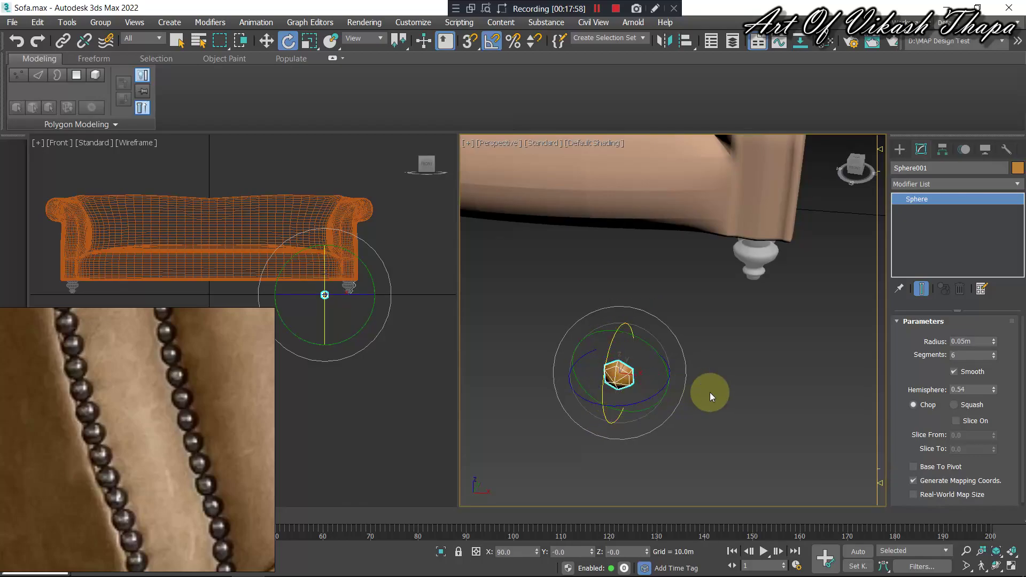
Move the dome up along the sofa base beside the leg.
{"action": "key", "text": "w"}
{"action": "mouse_move", "coordinate": [731, 381]}
{"action": "middle_mouse_down"}
{"action": "mouse_move", "coordinate": [567, 353]}
{"action": "mouse_move", "coordinate": [646, 389]}
{"action": "mouse_move", "coordinate": [689, 434]}
{"action": "middle_mouse_up"}
{"action": "left_click_drag", "start_coordinate": [603, 404], "coordinate": [691, 223]}
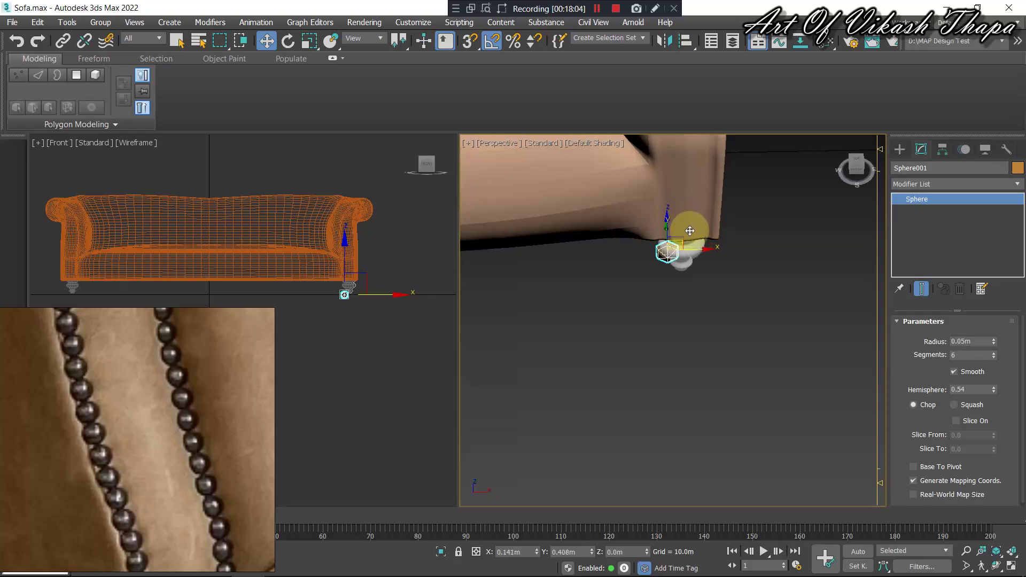
{"action": "mouse_move", "coordinate": [691, 224]}
{"action": "left_mouse_down"}
{"action": "mouse_move", "coordinate": [664, 201]}
{"action": "mouse_move", "coordinate": [666, 179]}
{"action": "left_mouse_up"}
{"action": "middle_click_drag", "start_coordinate": [668, 214], "coordinate": [649, 339], "text": "alt"}
{"action": "left_click_drag", "start_coordinate": [728, 304], "coordinate": [635, 247]}
{"action": "scroll", "coordinate": [595, 315], "scroll_direction": "up", "scroll_amount": 5}
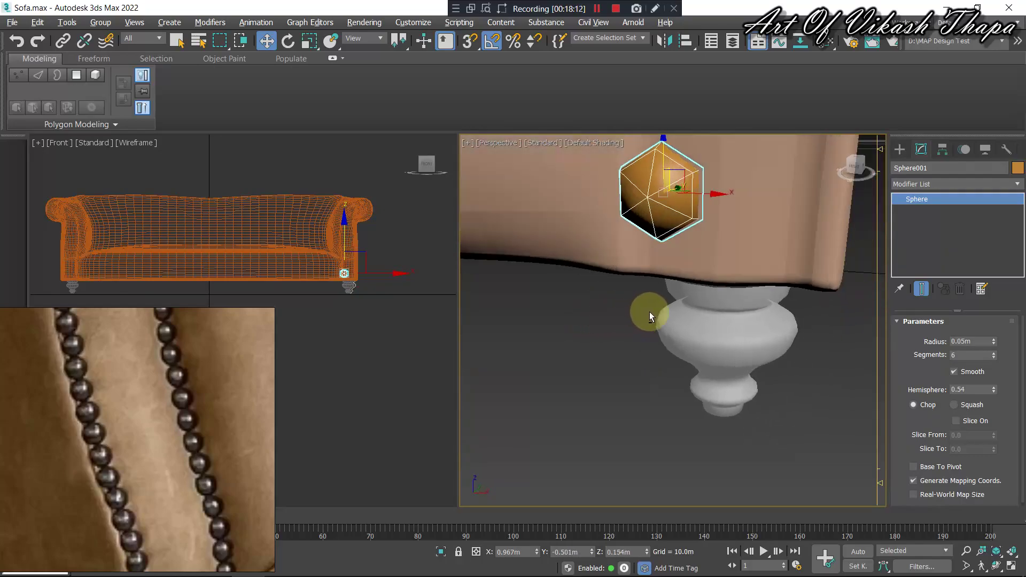
{"action": "middle_click_drag", "start_coordinate": [649, 314], "coordinate": [648, 389]}
{"action": "scroll", "coordinate": [671, 373], "scroll_direction": "up", "scroll_amount": 2}
Shrink the stud to about 14% scale, nudge it along Y, and shrink it further.
{"action": "key", "text": "r"}
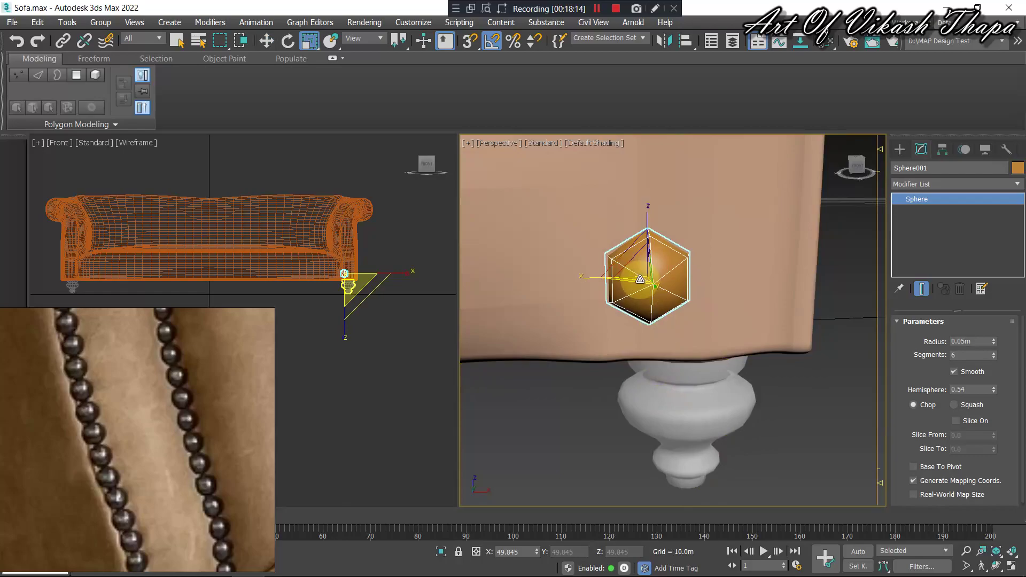
{"action": "left_click_drag", "start_coordinate": [640, 278], "coordinate": [724, 413]}
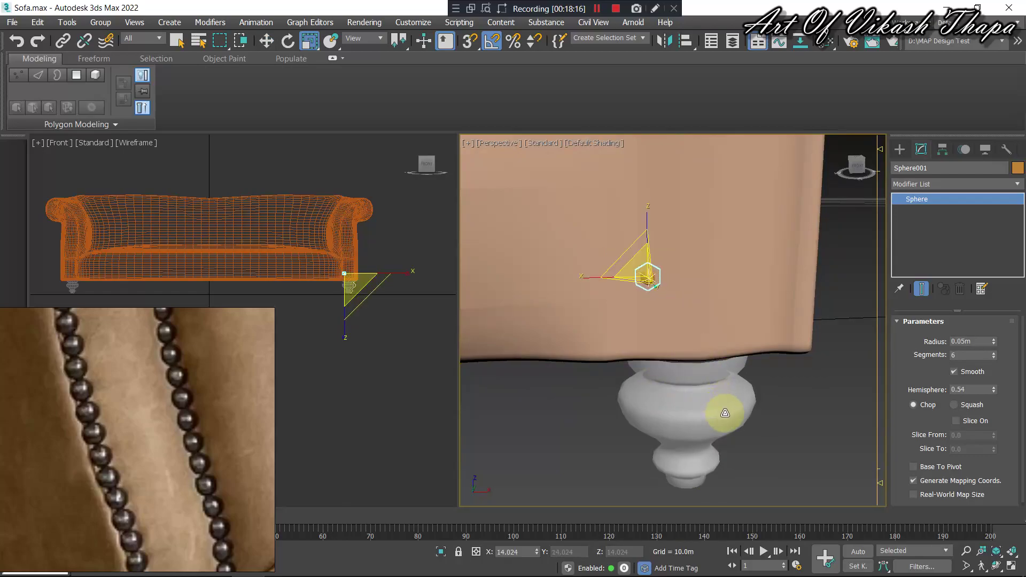
{"action": "middle_click_drag", "start_coordinate": [584, 268], "coordinate": [630, 297], "text": "alt"}
{"action": "key", "text": "w"}
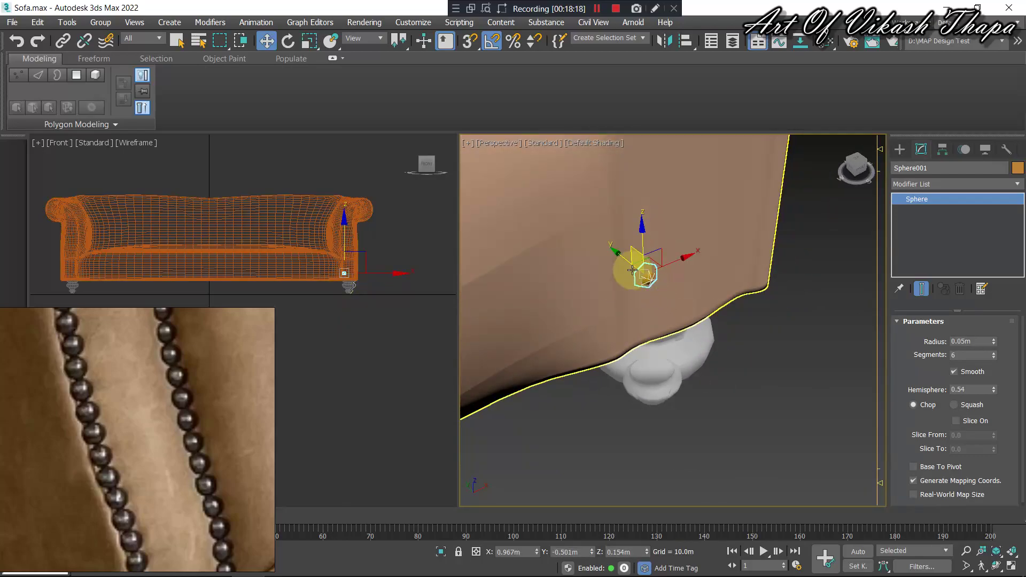
{"action": "left_click_drag", "start_coordinate": [618, 257], "coordinate": [664, 298]}
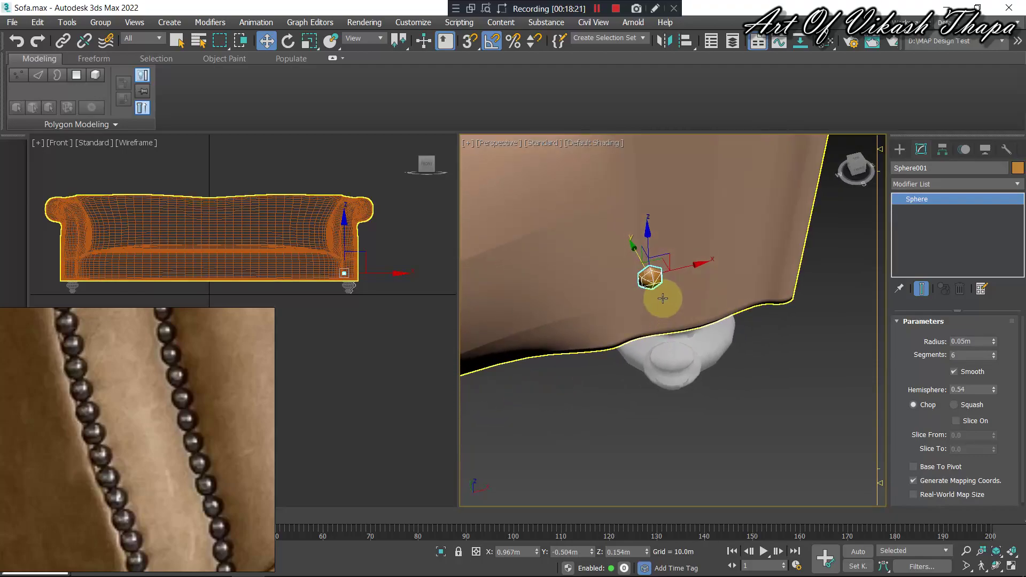
{"action": "mouse_move", "coordinate": [664, 298]}
{"action": "middle_mouse_down"}
{"action": "mouse_move", "coordinate": [664, 333]}
{"action": "mouse_move", "coordinate": [692, 360]}
{"action": "mouse_move", "coordinate": [674, 314]}
{"action": "middle_mouse_up"}
{"action": "key", "text": "r"}
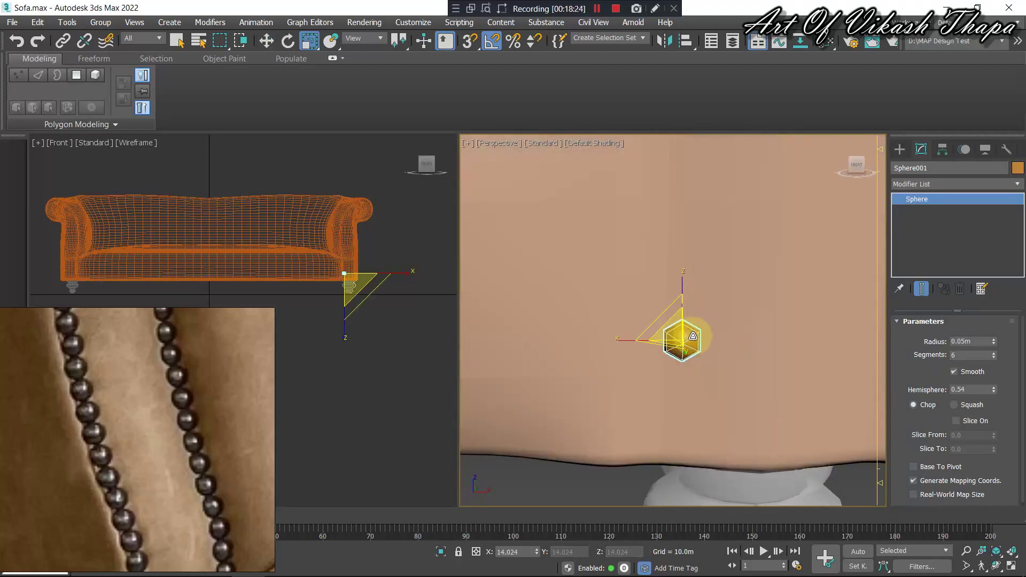
{"action": "left_click_drag", "start_coordinate": [665, 327], "coordinate": [689, 357]}
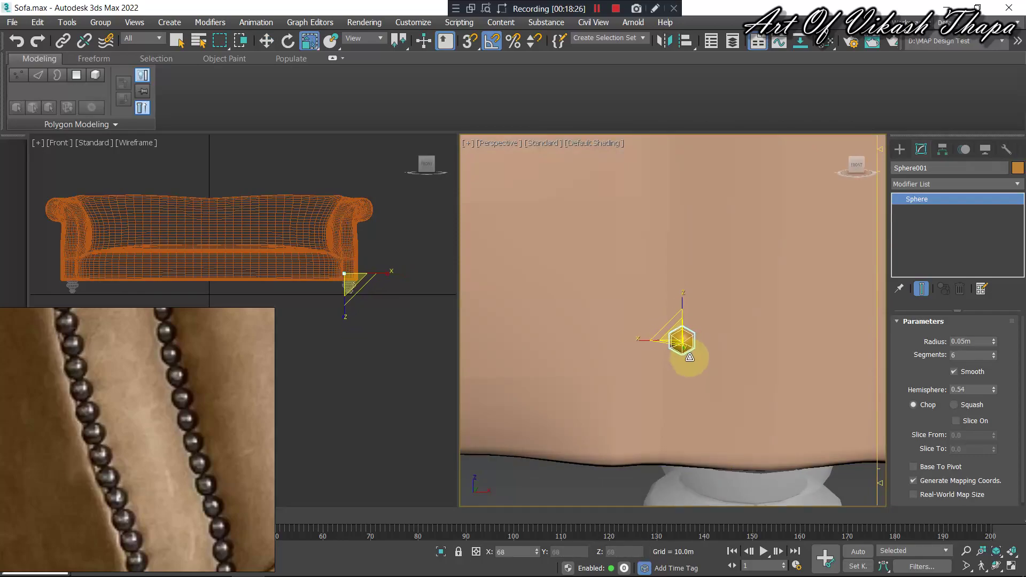
{"action": "mouse_move", "coordinate": [724, 358]}
{"action": "middle_mouse_down"}
{"action": "mouse_move", "coordinate": [653, 332]}
{"action": "mouse_move", "coordinate": [671, 373]}
{"action": "mouse_move", "coordinate": [668, 327]}
{"action": "middle_mouse_up"}
Move the stud down onto the arm's lower edge and check it from around the leg.
{"action": "key", "text": "w"}
{"action": "left_click_drag", "start_coordinate": [672, 315], "coordinate": [642, 427]}
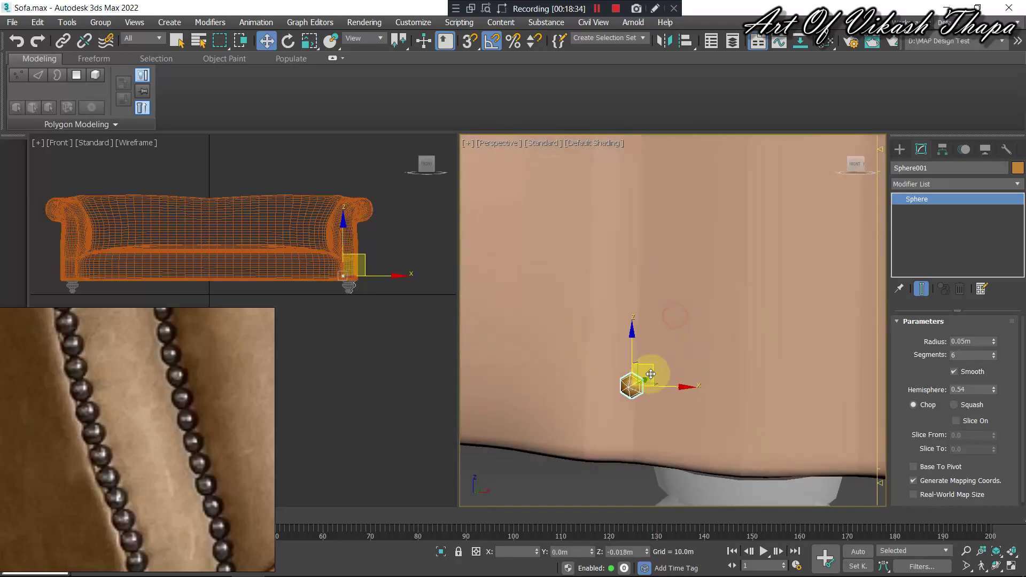
{"action": "middle_click_drag", "start_coordinate": [637, 430], "coordinate": [657, 423], "text": "alt"}
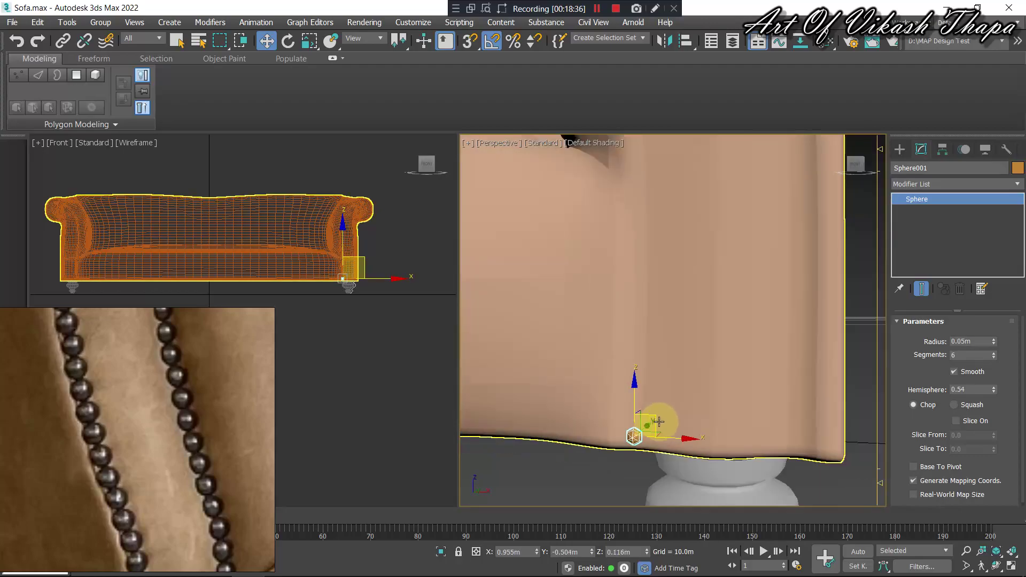
{"action": "scroll", "coordinate": [689, 371], "scroll_direction": "down", "scroll_amount": 3}
{"action": "middle_click_drag", "start_coordinate": [673, 370], "coordinate": [695, 354], "text": "alt"}
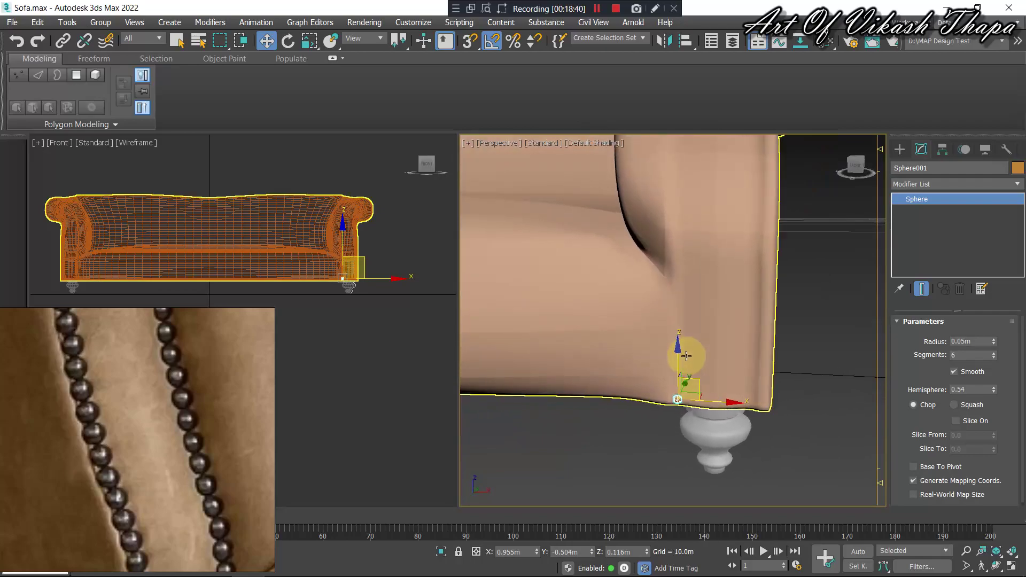
{"action": "key", "text": "q"}
{"action": "mouse_move", "coordinate": [718, 350]}
{"action": "middle_mouse_down", "text": "alt"}
{"action": "mouse_move", "coordinate": [655, 341]}
{"action": "mouse_move", "coordinate": [668, 344]}
{"action": "mouse_move", "coordinate": [632, 419]}
{"action": "mouse_move", "coordinate": [652, 400]}
{"action": "middle_mouse_up", "text": "alt"}
{"action": "middle_click_drag", "start_coordinate": [648, 442], "coordinate": [678, 394]}
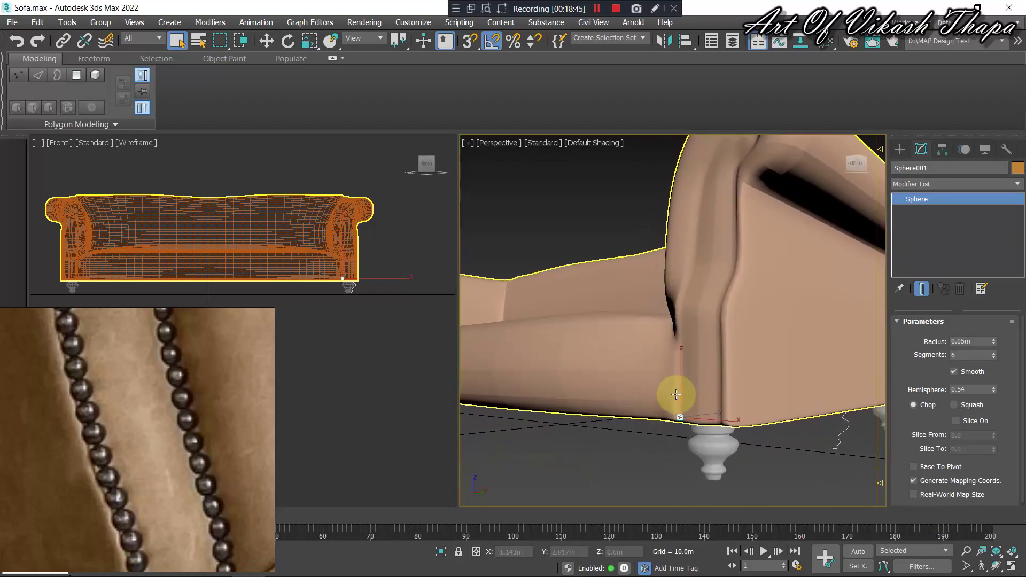
{"action": "scroll", "coordinate": [219, 443], "scroll_direction": "down", "scroll_amount": 2}
{"action": "scroll", "coordinate": [219, 443], "scroll_direction": "down", "scroll_amount": 3}
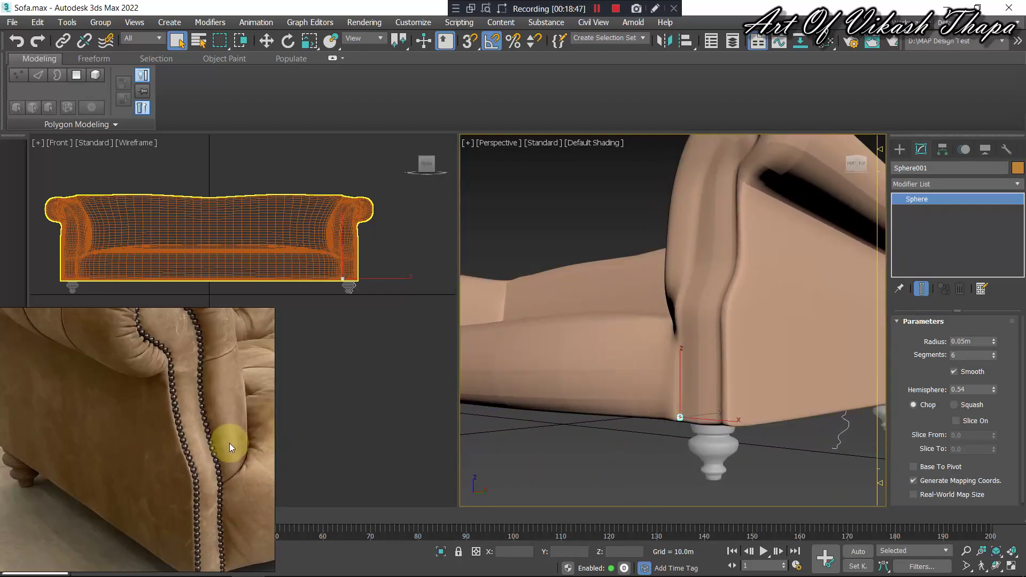
{"action": "scroll", "coordinate": [195, 466], "scroll_direction": "up", "scroll_amount": 3}
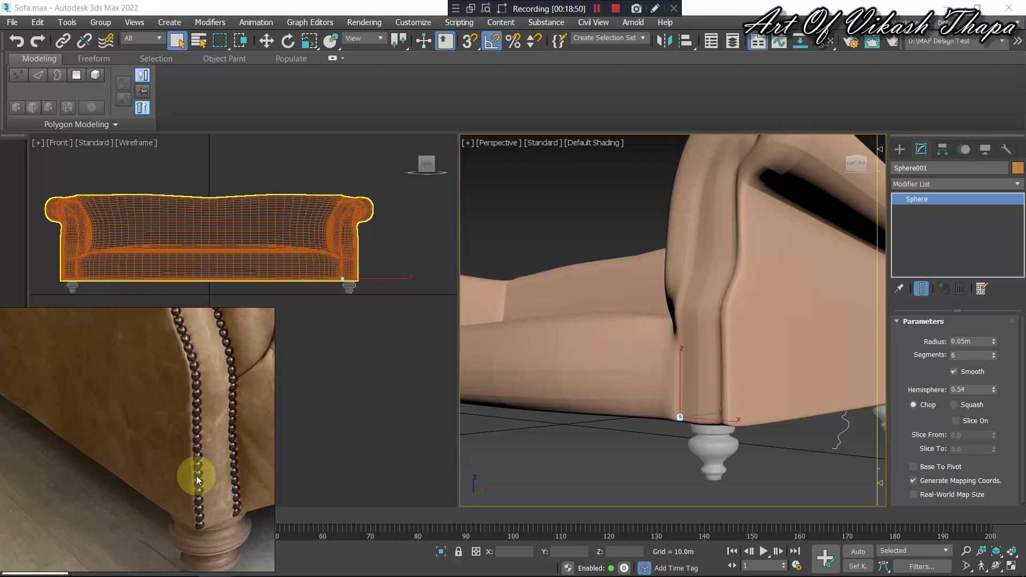
Reselect the stud and test-scale it larger, then back down.
{"action": "left_click", "coordinate": [669, 438]}
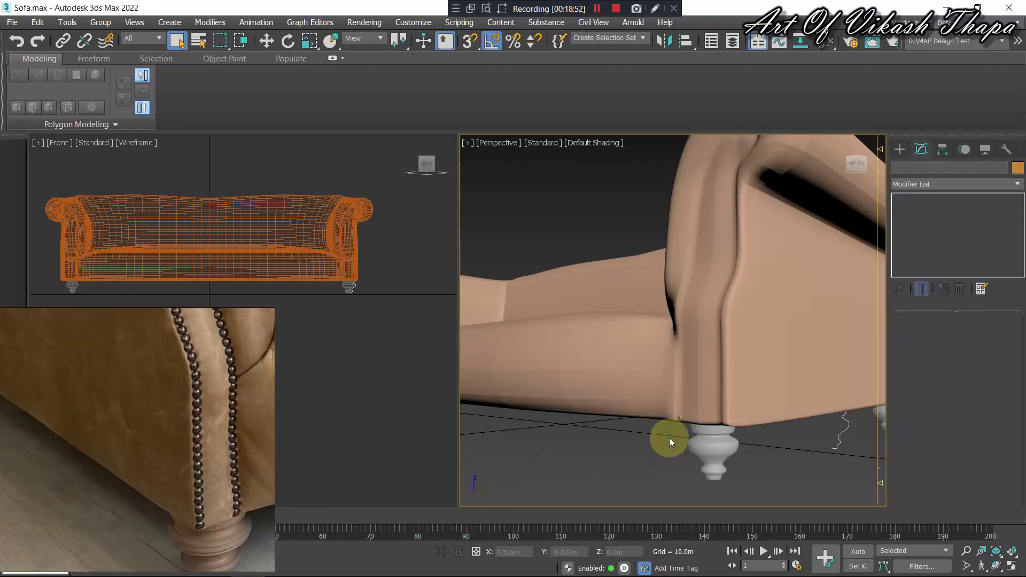
{"action": "left_click", "coordinate": [681, 416]}
{"action": "scroll", "coordinate": [681, 428], "scroll_direction": "up", "scroll_amount": 4}
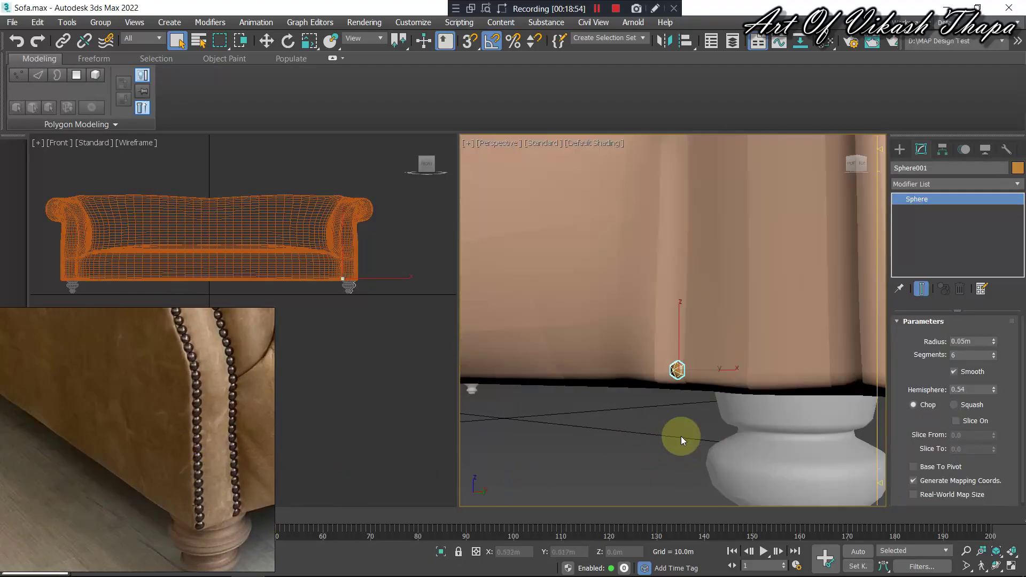
{"action": "key", "text": "r"}
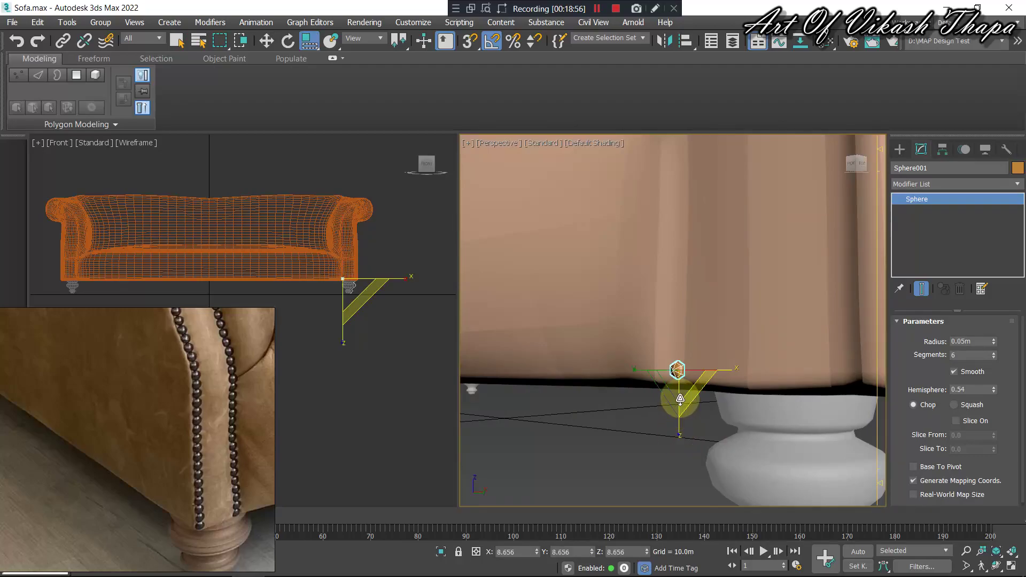
{"action": "left_click_drag", "start_coordinate": [680, 386], "coordinate": [684, 355]}
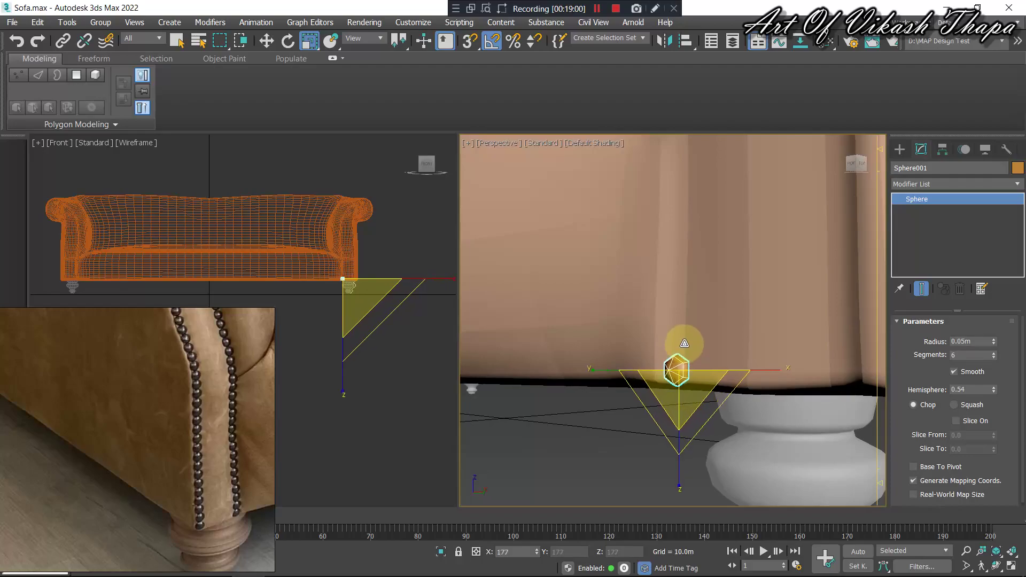
{"action": "left_click_drag", "start_coordinate": [684, 354], "coordinate": [633, 425]}
{"action": "scroll", "coordinate": [629, 429], "scroll_direction": "down", "scroll_amount": 3}
Inspect the stud at the foot from several angles, then deselect it.
{"action": "left_click", "coordinate": [625, 430]}
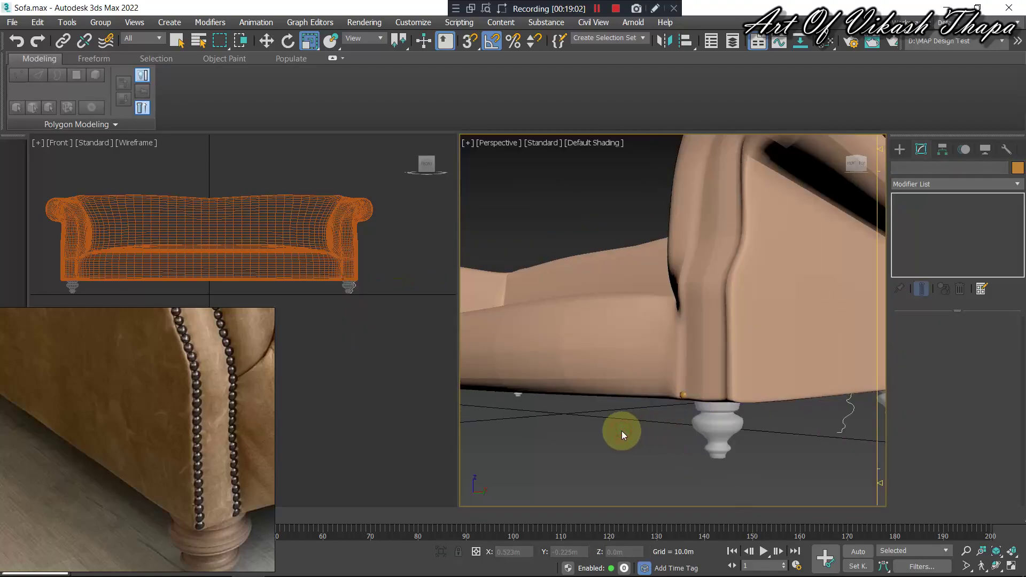
{"action": "scroll", "coordinate": [629, 428], "scroll_direction": "down", "scroll_amount": 3}
{"action": "scroll", "coordinate": [629, 432], "scroll_direction": "down", "scroll_amount": 3}
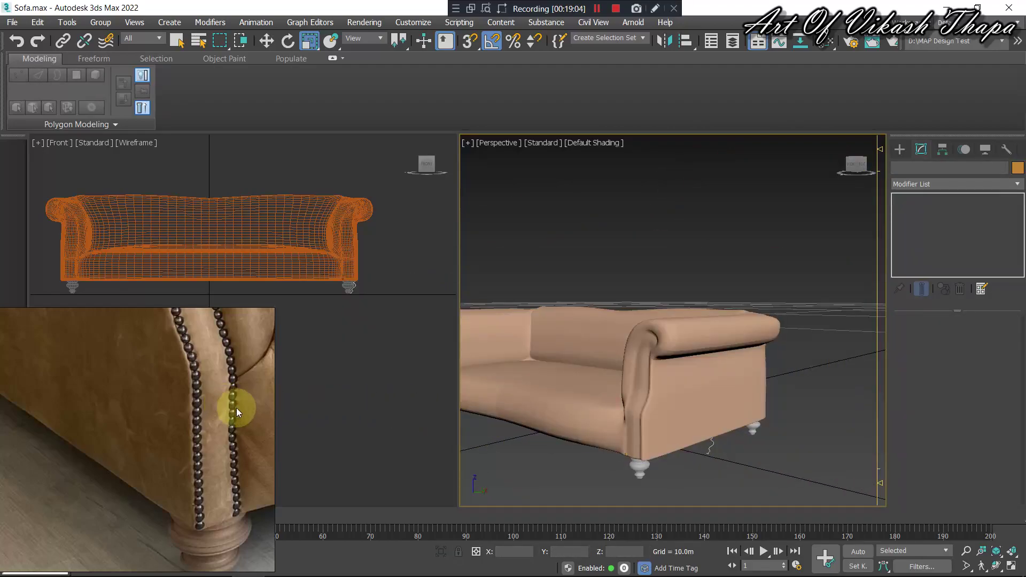
{"action": "scroll", "coordinate": [662, 447], "scroll_direction": "up", "scroll_amount": 2}
{"action": "scroll", "coordinate": [687, 407], "scroll_direction": "up", "scroll_amount": 2}
{"action": "scroll", "coordinate": [656, 414], "scroll_direction": "up", "scroll_amount": 4}
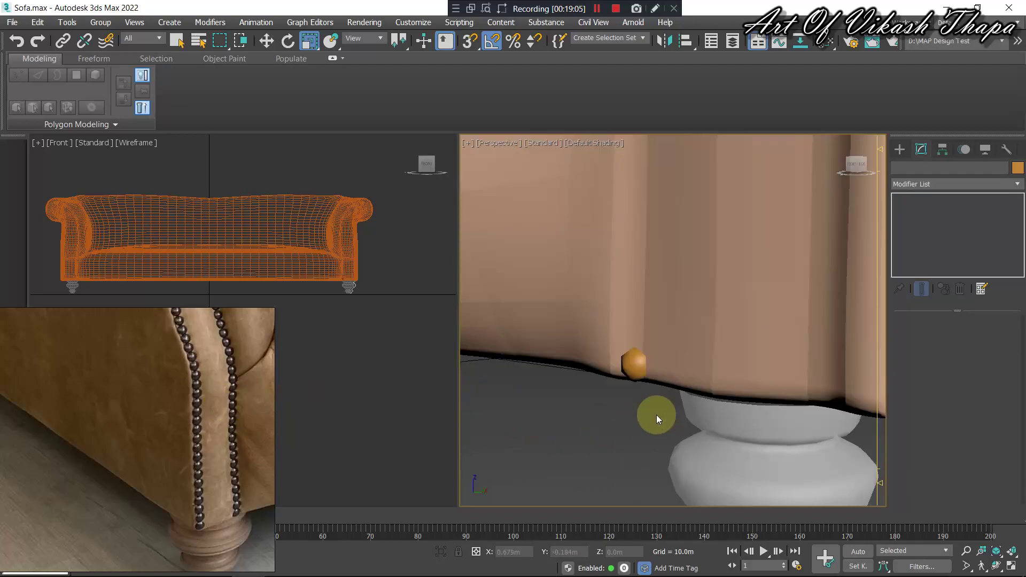
{"action": "left_click", "coordinate": [634, 364]}
{"action": "middle_click_drag", "start_coordinate": [639, 416], "coordinate": [731, 422], "text": "alt"}
{"action": "key", "text": "w"}
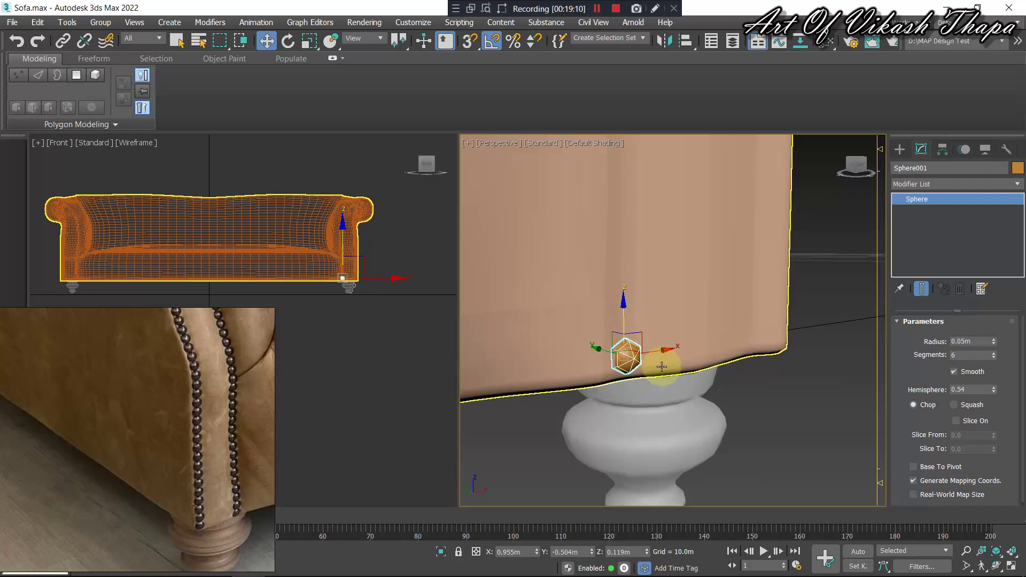
{"action": "mouse_move", "coordinate": [800, 440]}
{"action": "middle_mouse_down", "text": "alt"}
{"action": "mouse_move", "coordinate": [773, 422]}
{"action": "mouse_move", "coordinate": [785, 427]}
{"action": "middle_mouse_up", "text": "alt"}
{"action": "key", "text": "q"}
{"action": "left_click", "coordinate": [792, 439]}
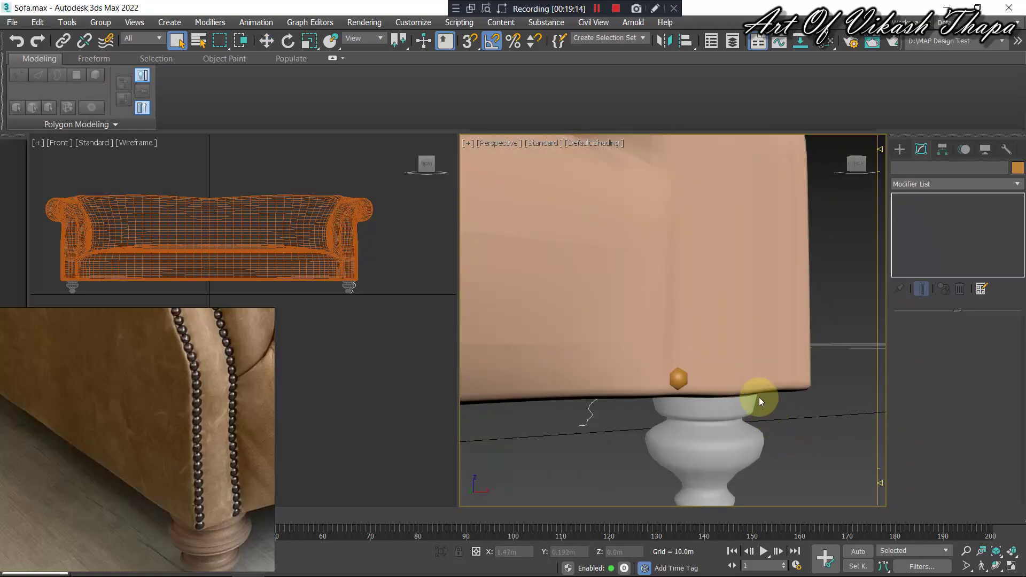
Check the arm's inner corner and the stud at the leg, then deselect everything.
{"action": "left_click", "coordinate": [734, 351]}
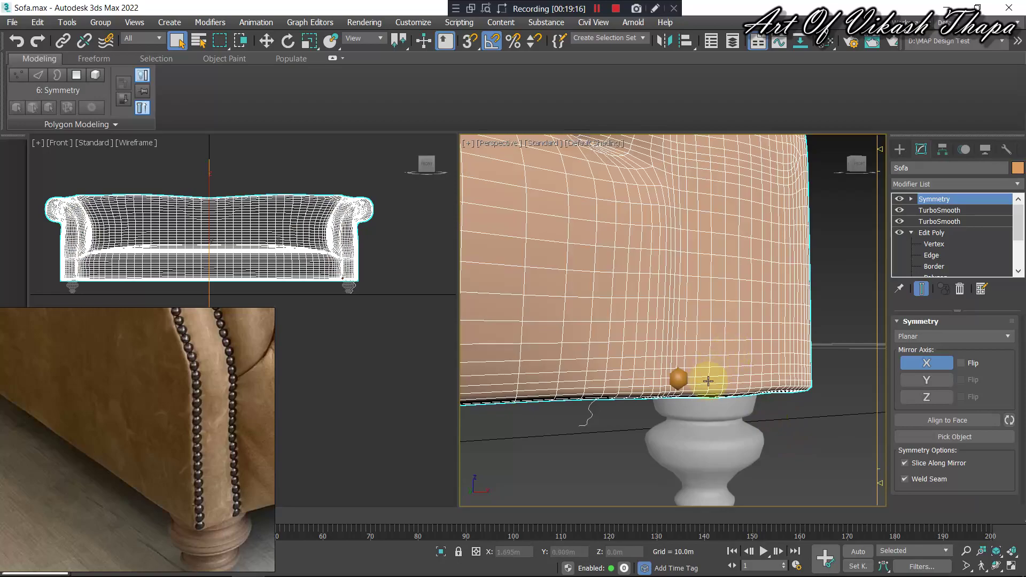
{"action": "middle_click_drag", "start_coordinate": [708, 380], "coordinate": [719, 336], "text": "alt"}
{"action": "mouse_move", "coordinate": [748, 293]}
{"action": "middle_mouse_down", "text": "alt"}
{"action": "mouse_move", "coordinate": [723, 314]}
{"action": "mouse_move", "coordinate": [710, 474]}
{"action": "mouse_move", "coordinate": [682, 298]}
{"action": "middle_mouse_up", "text": "alt"}
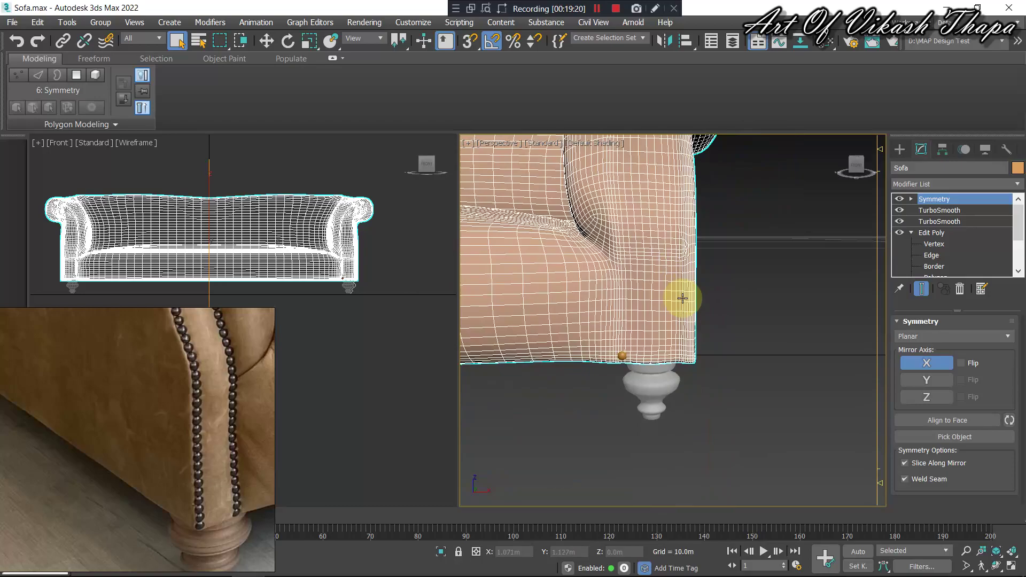
{"action": "left_click", "coordinate": [741, 307]}
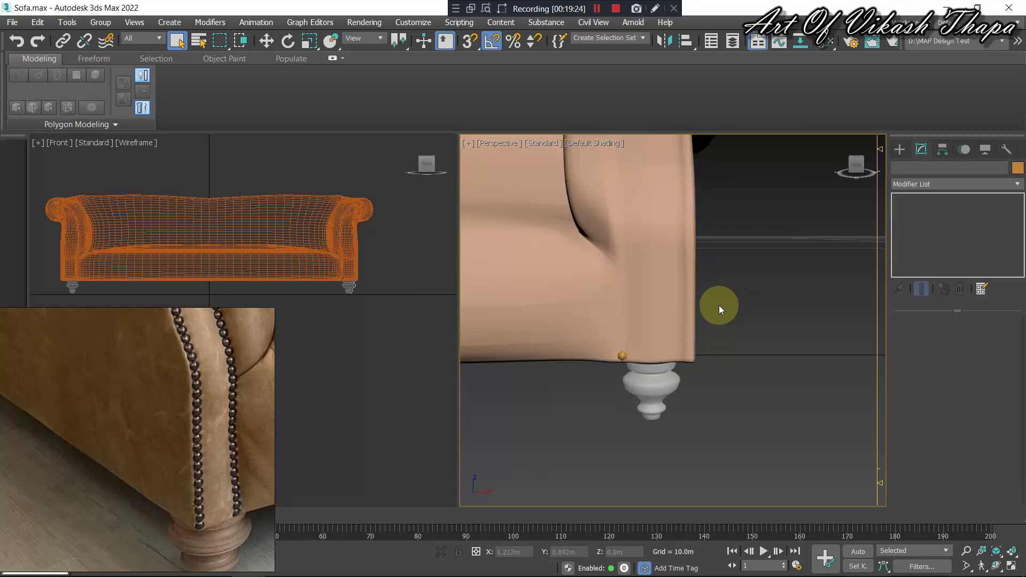
{"action": "left_click", "coordinate": [698, 330]}
{"action": "scroll", "coordinate": [716, 395], "scroll_direction": "up", "scroll_amount": 4}
{"action": "scroll", "coordinate": [715, 407], "scroll_direction": "down", "scroll_amount": 3}
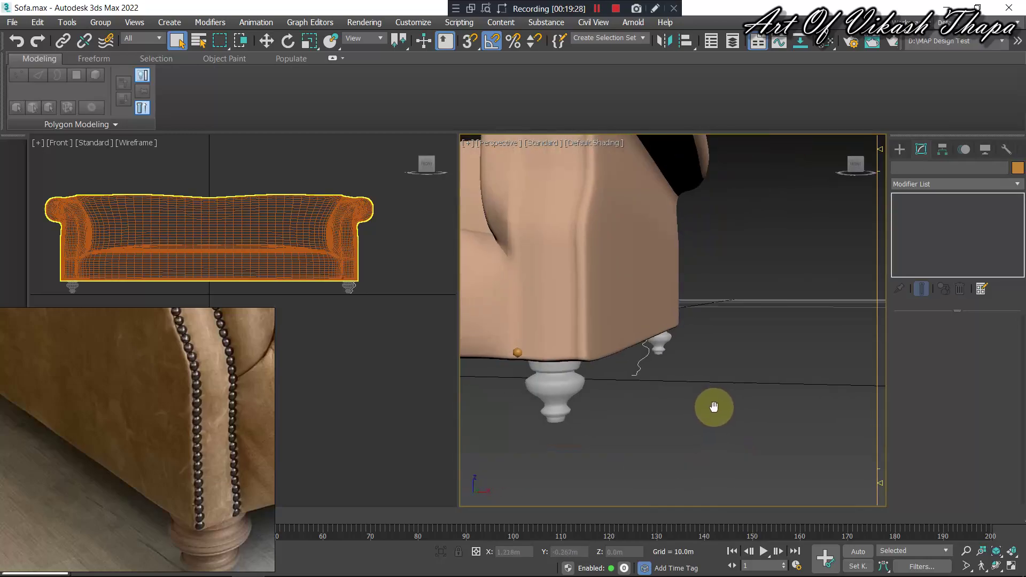
{"action": "scroll", "coordinate": [762, 414], "scroll_direction": "up", "scroll_amount": 3}
{"action": "left_click", "coordinate": [679, 399]}
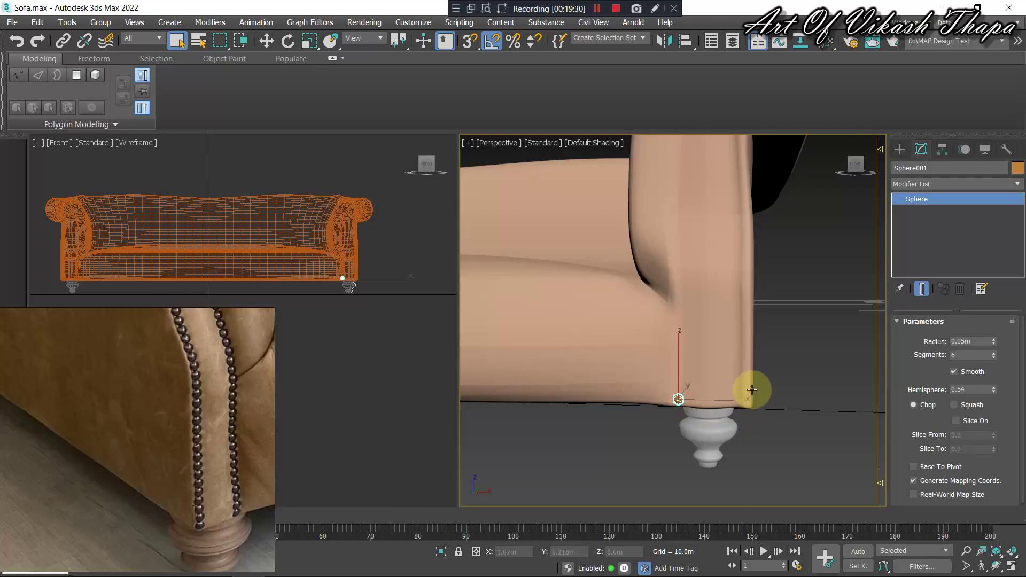
{"action": "scroll", "coordinate": [743, 393], "scroll_direction": "up", "scroll_amount": 2}
{"action": "mouse_move", "coordinate": [737, 395]}
{"action": "middle_mouse_down"}
{"action": "mouse_move", "coordinate": [794, 410]}
{"action": "mouse_move", "coordinate": [773, 427]}
{"action": "middle_mouse_up"}
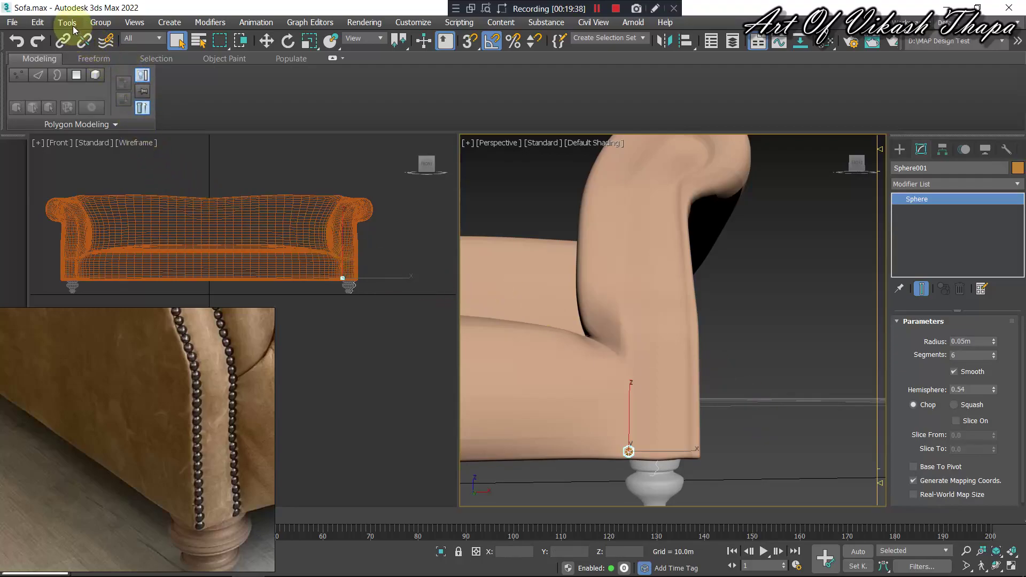
{"action": "middle_click_drag", "start_coordinate": [442, 268], "coordinate": [438, 274]}
{"action": "left_click", "coordinate": [813, 320]}
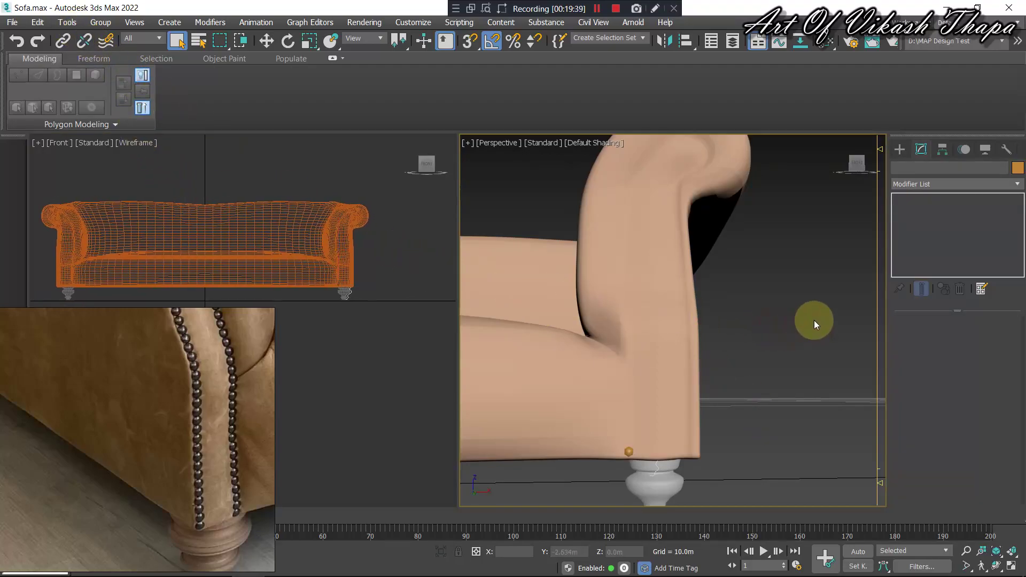
Start the Line spline tool with points following the sofa surface.
{"action": "left_click", "coordinate": [903, 149]}
{"action": "left_click", "coordinate": [901, 149]}
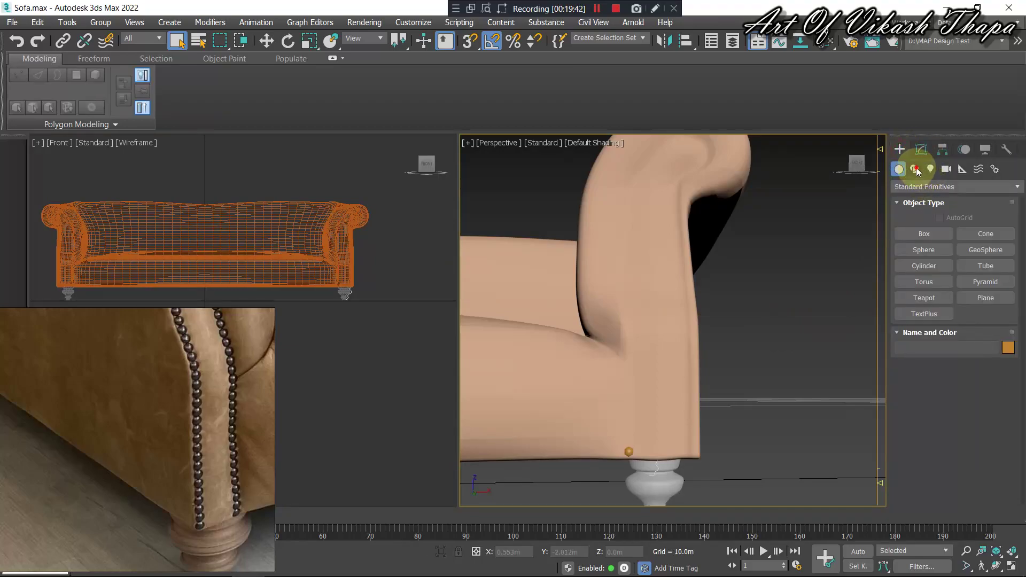
{"action": "left_click", "coordinate": [915, 169]}
{"action": "left_click", "coordinate": [921, 247]}
{"action": "middle_click_drag", "start_coordinate": [786, 325], "coordinate": [633, 389], "text": "alt"}
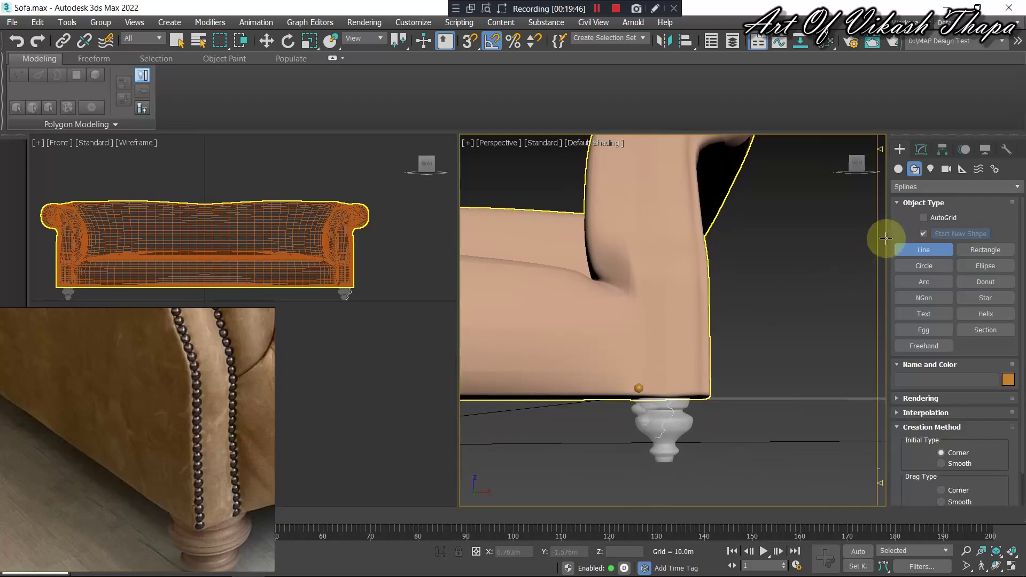
{"action": "left_click", "coordinate": [923, 218]}
Place the line's first vertex on the stud at the arm's base.
{"action": "left_click", "coordinate": [637, 388]}
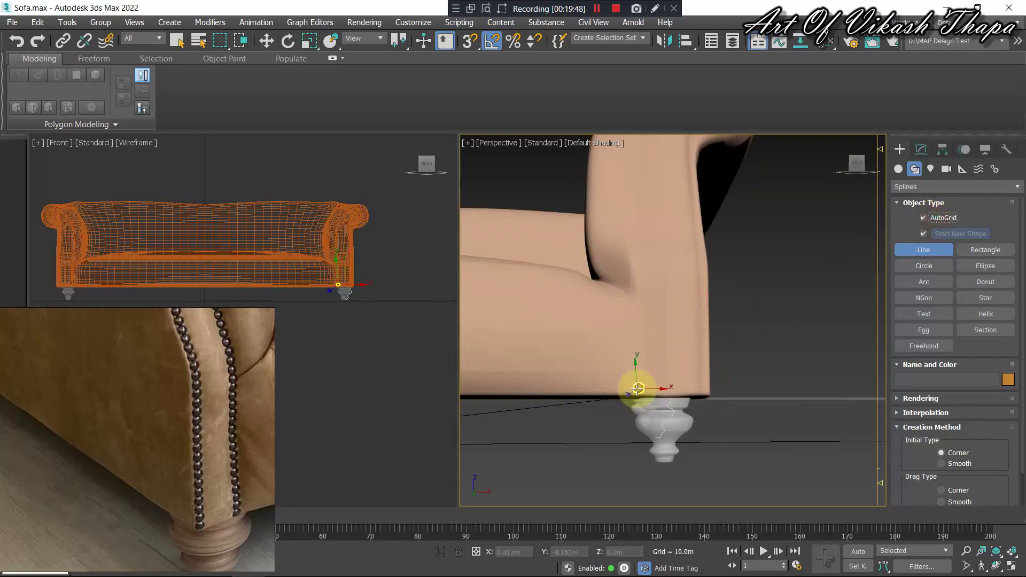
{"action": "scroll", "coordinate": [639, 389], "scroll_direction": "up", "scroll_amount": 2}
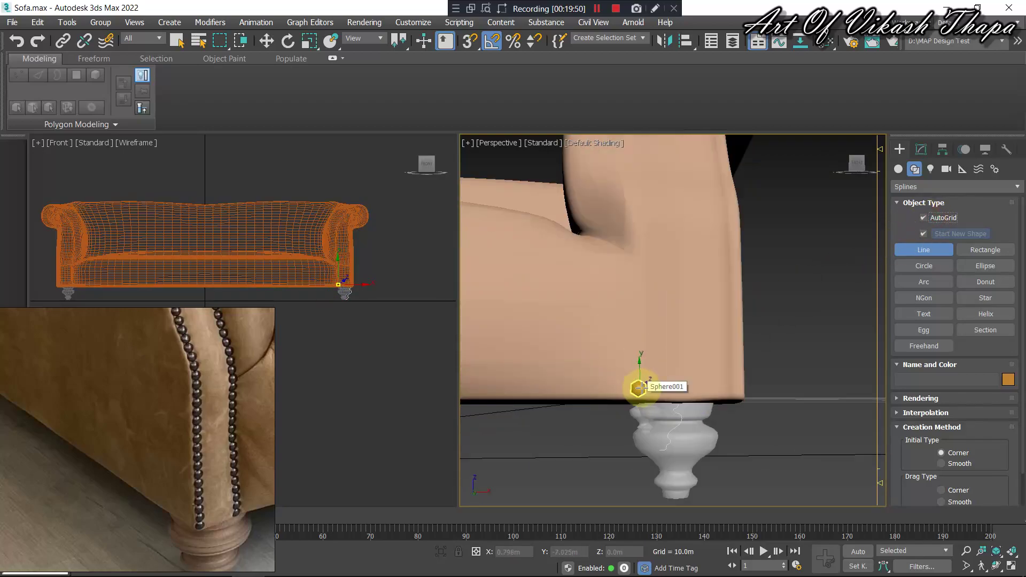
{"action": "scroll", "coordinate": [635, 374], "scroll_direction": "up", "scroll_amount": 3}
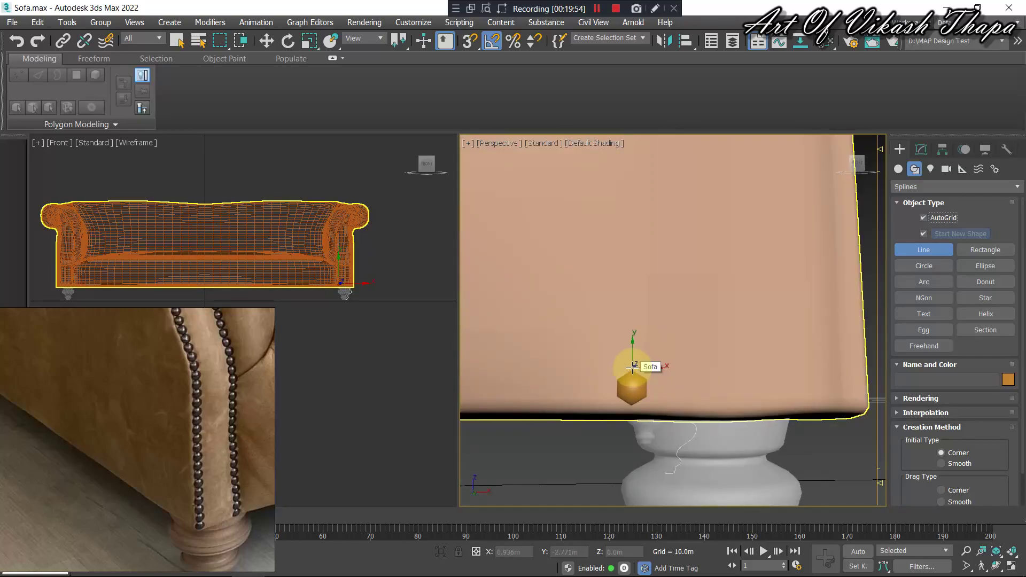
{"action": "left_click", "coordinate": [632, 367]}
{"action": "scroll", "coordinate": [637, 243], "scroll_direction": "down", "scroll_amount": 2}
{"action": "scroll", "coordinate": [633, 247], "scroll_direction": "down", "scroll_amount": 2}
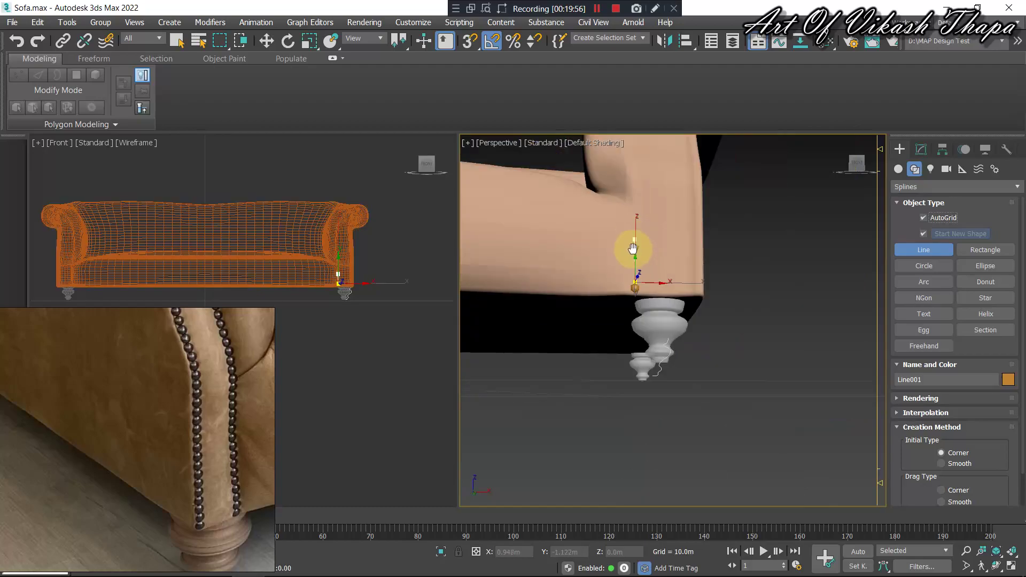
{"action": "middle_click_drag", "start_coordinate": [633, 248], "coordinate": [623, 288]}
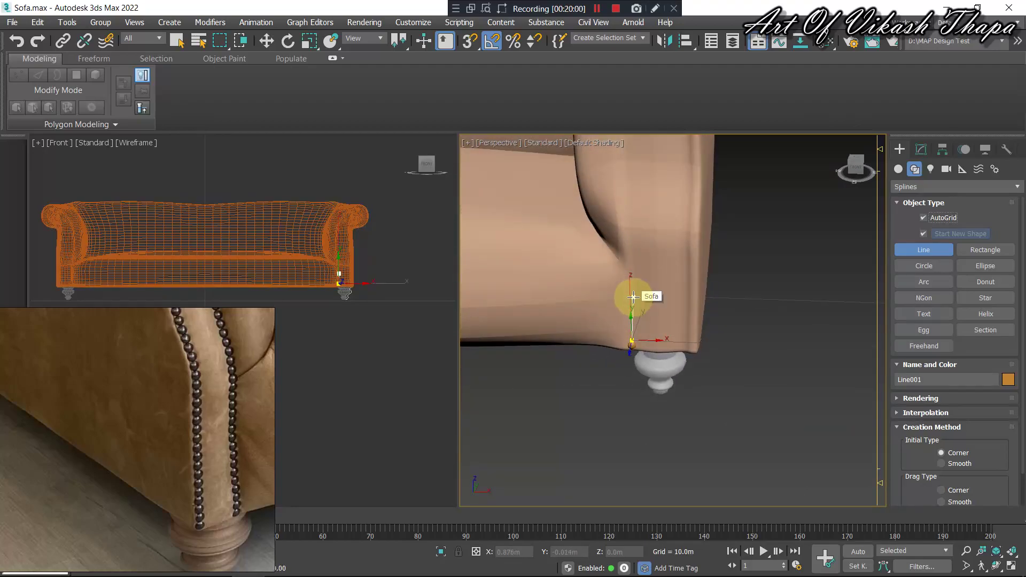
Add line vertices up the arm's front edge to near its top, with one curved point.
{"action": "left_click", "coordinate": [633, 297]}
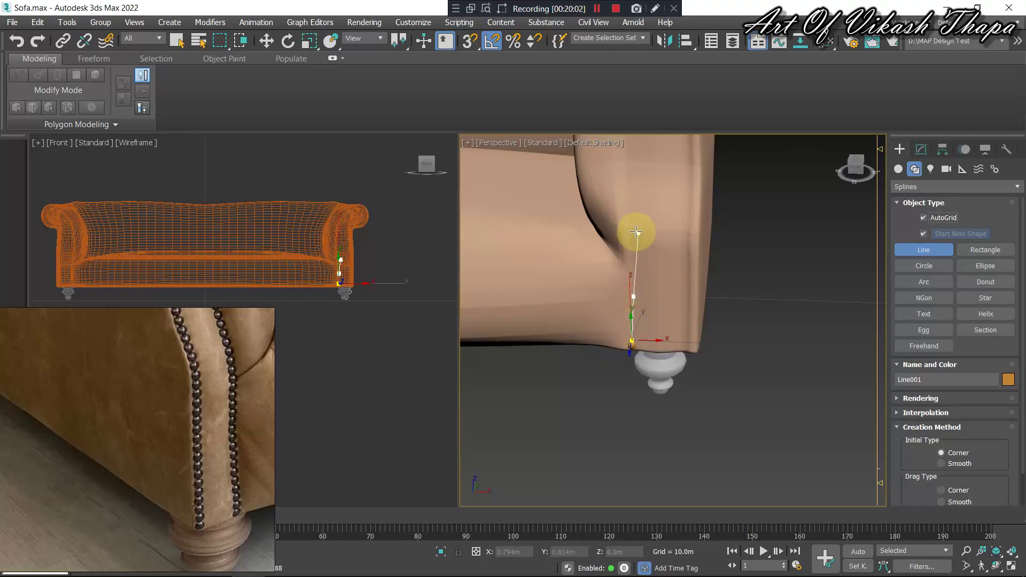
{"action": "left_click", "coordinate": [631, 221]}
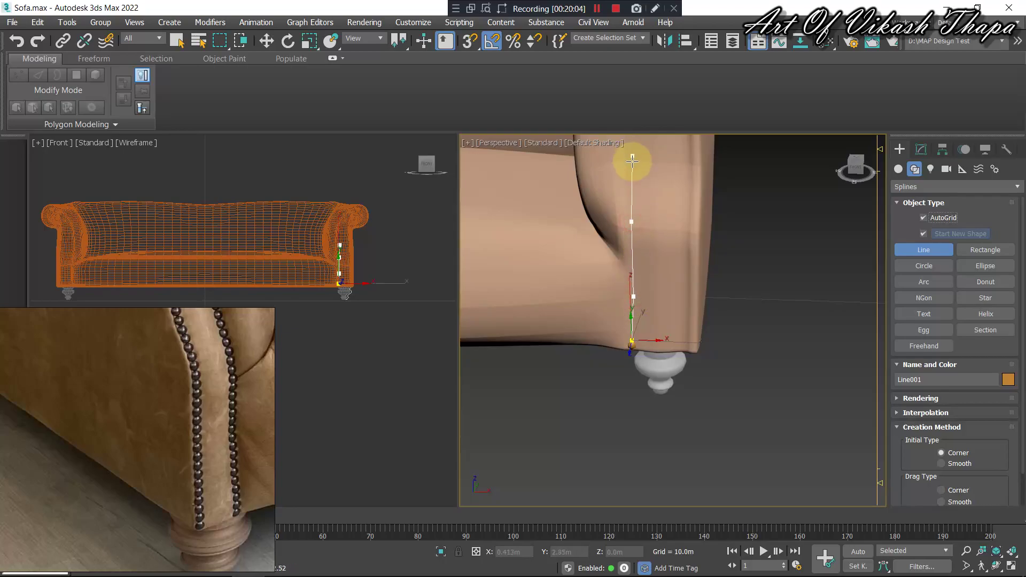
{"action": "middle_click_drag", "start_coordinate": [629, 161], "coordinate": [615, 341]}
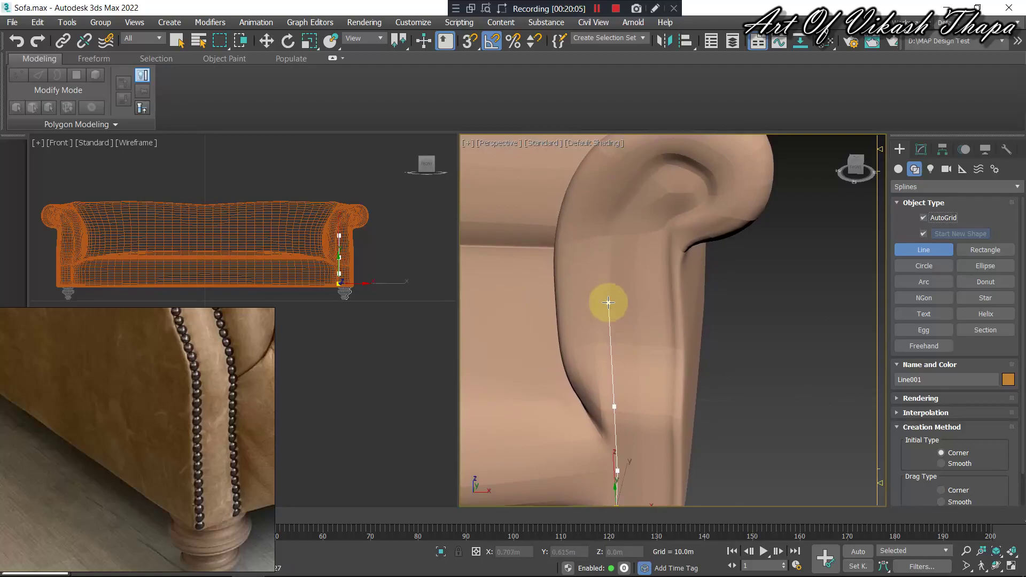
{"action": "left_click", "coordinate": [608, 302]}
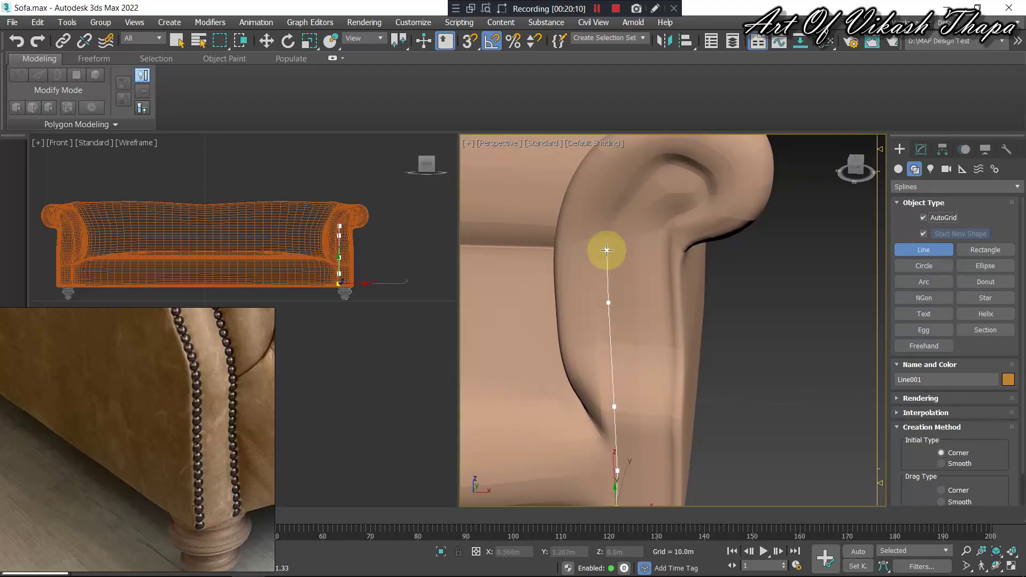
{"action": "left_click", "coordinate": [607, 248]}
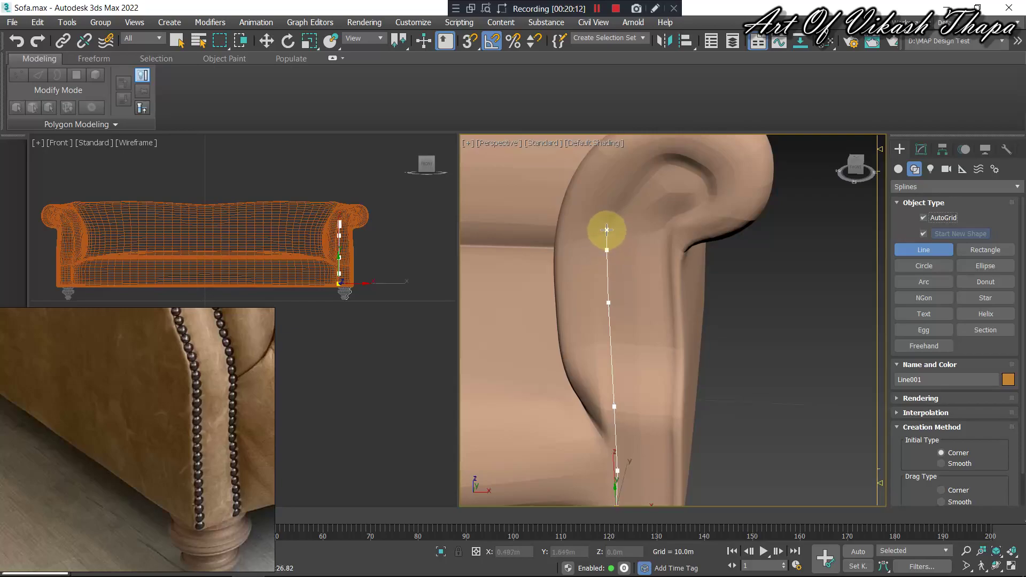
{"action": "left_click_drag", "start_coordinate": [606, 230], "coordinate": [610, 226]}
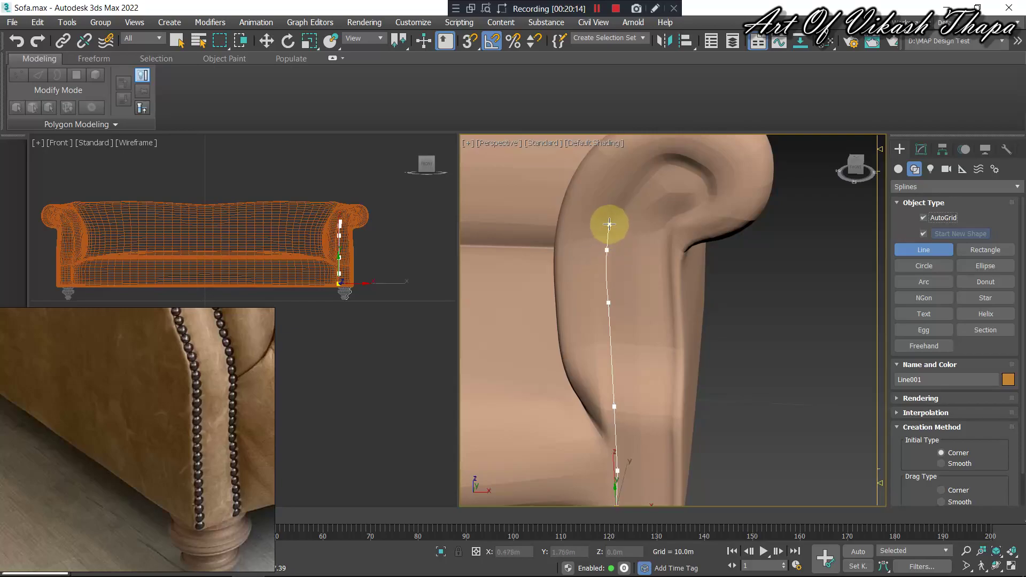
{"action": "left_click", "coordinate": [610, 224]}
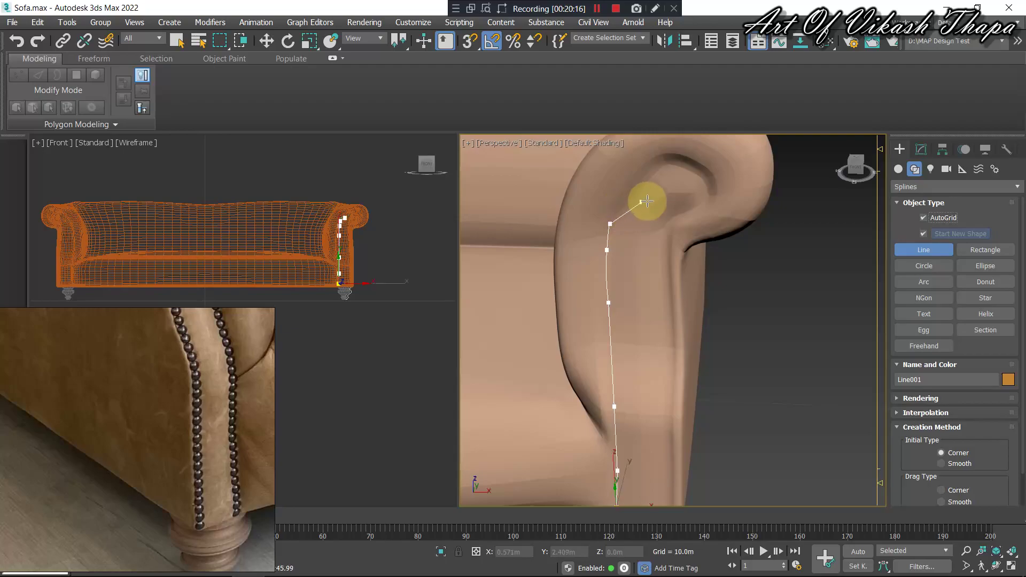
{"action": "middle_click_drag", "start_coordinate": [629, 203], "coordinate": [635, 205], "text": "alt"}
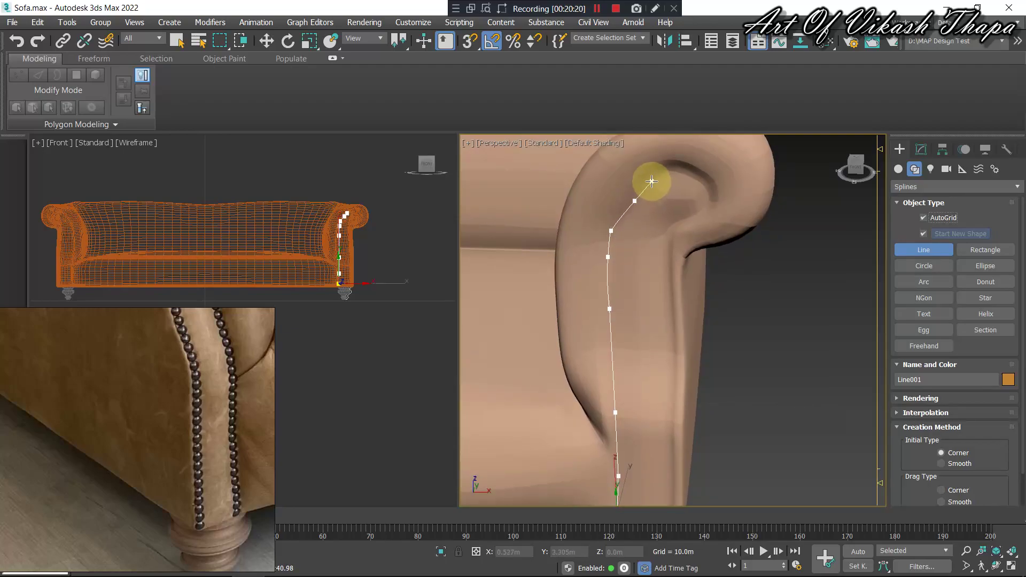
Replace the misplaced curved points and continue the line over the scroll and down inside.
{"action": "key", "text": "BackSpace"}
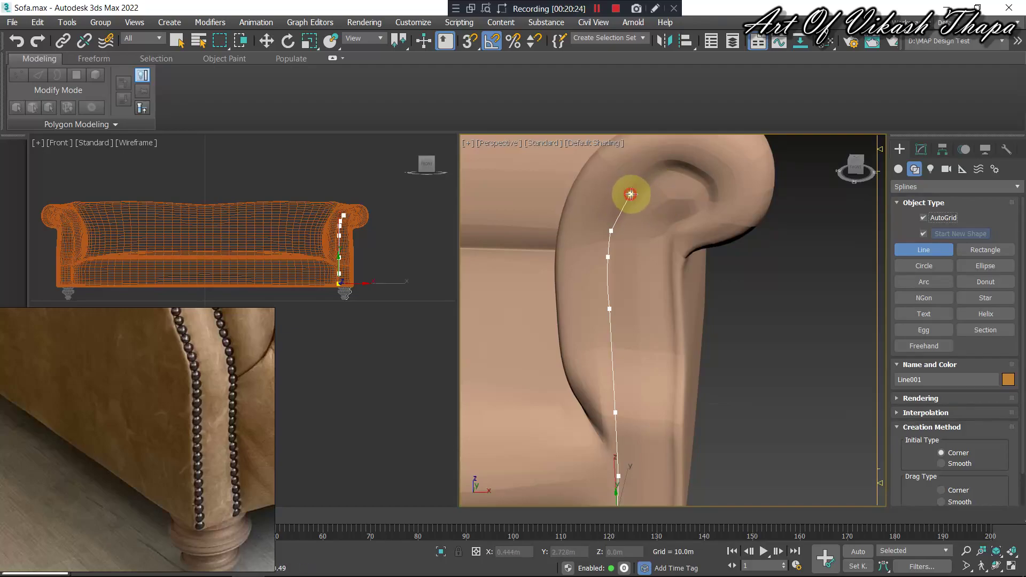
{"action": "left_click_drag", "start_coordinate": [630, 194], "coordinate": [641, 189]}
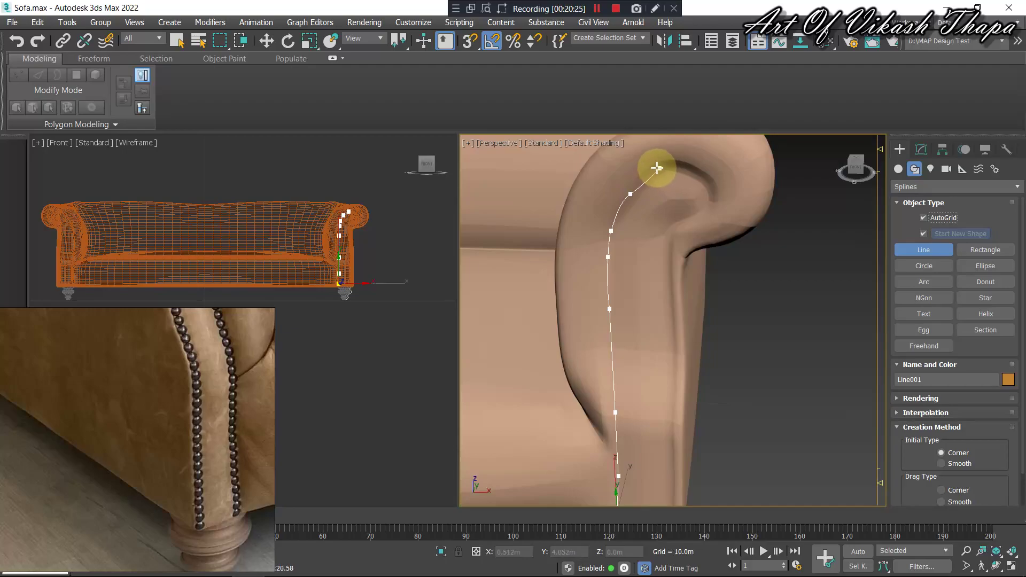
{"action": "key", "text": "BackSpace"}
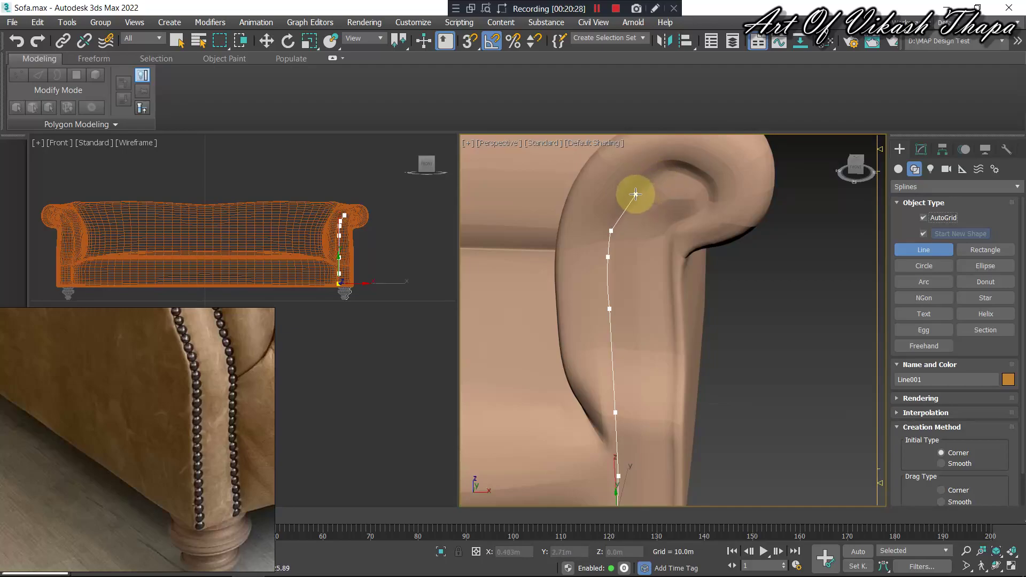
{"action": "left_click_drag", "start_coordinate": [633, 193], "coordinate": [645, 187]}
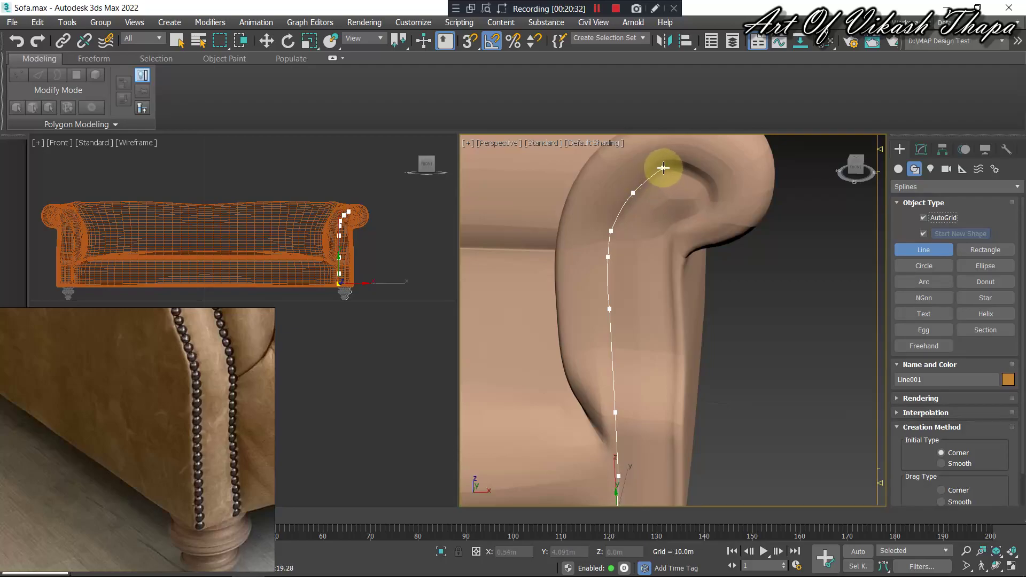
{"action": "left_click", "coordinate": [662, 167]}
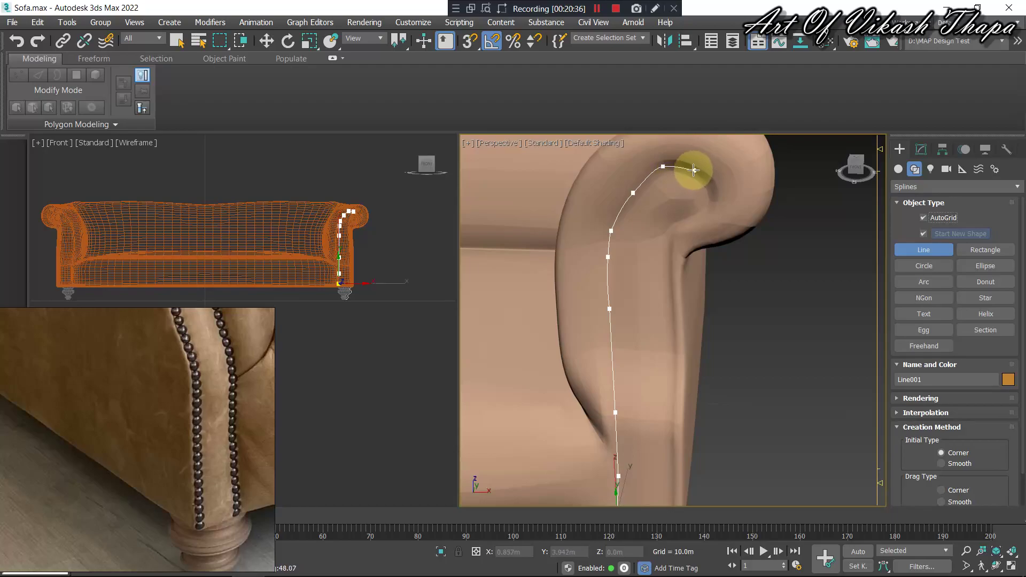
{"action": "left_click", "coordinate": [693, 170]}
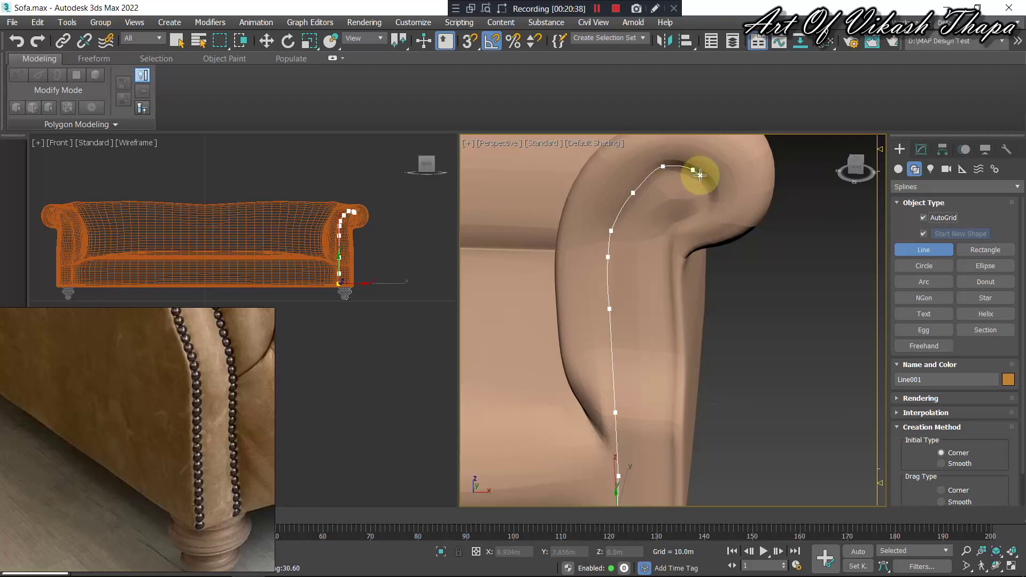
{"action": "left_click", "coordinate": [712, 193]}
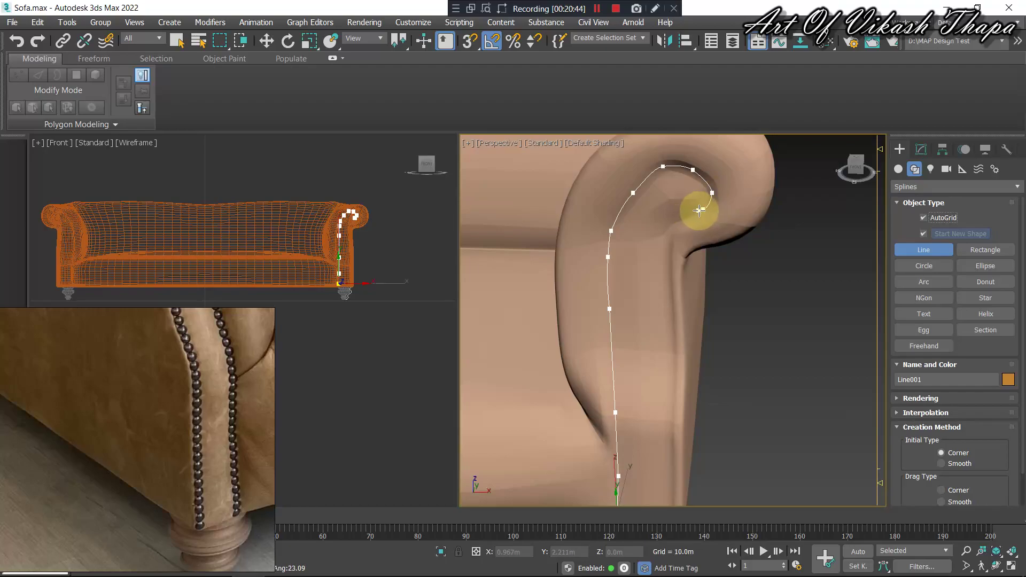
{"action": "left_click", "coordinate": [702, 209]}
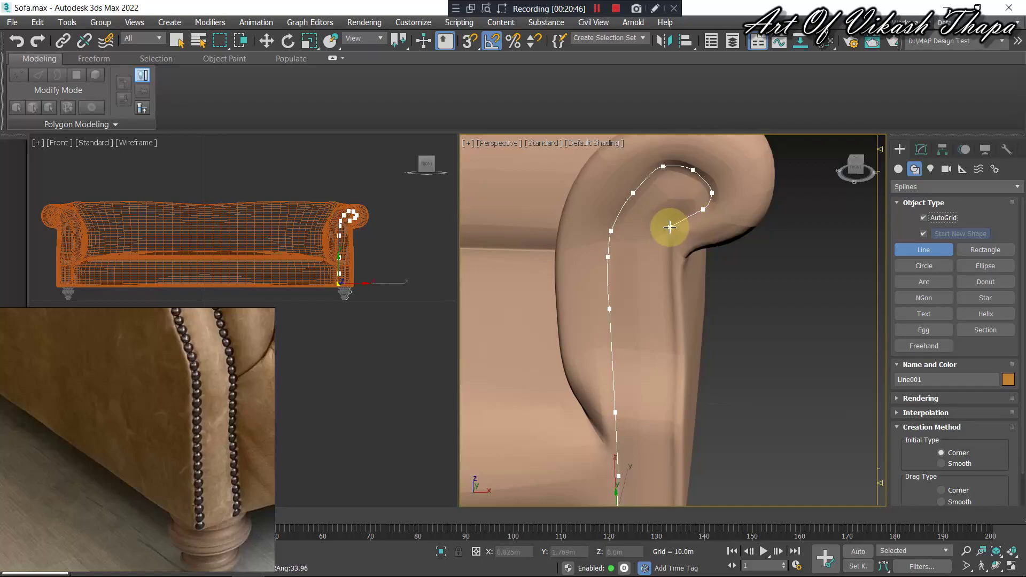
{"action": "left_click", "coordinate": [670, 227]}
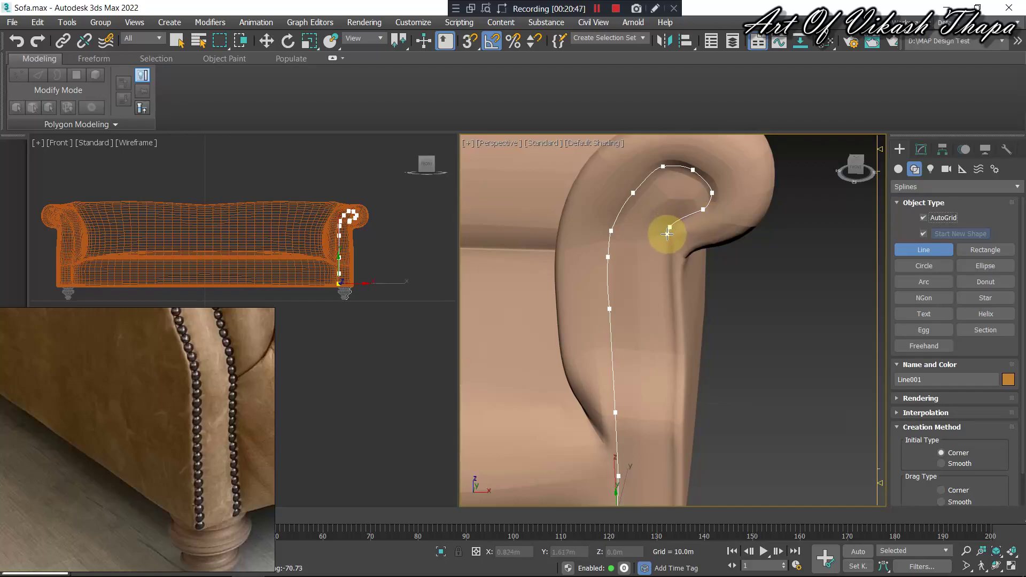
Add line points down the arm's inner edge to near the arm's bottom, checking around the leg.
{"action": "middle_click_drag", "start_coordinate": [657, 304], "coordinate": [678, 256]}
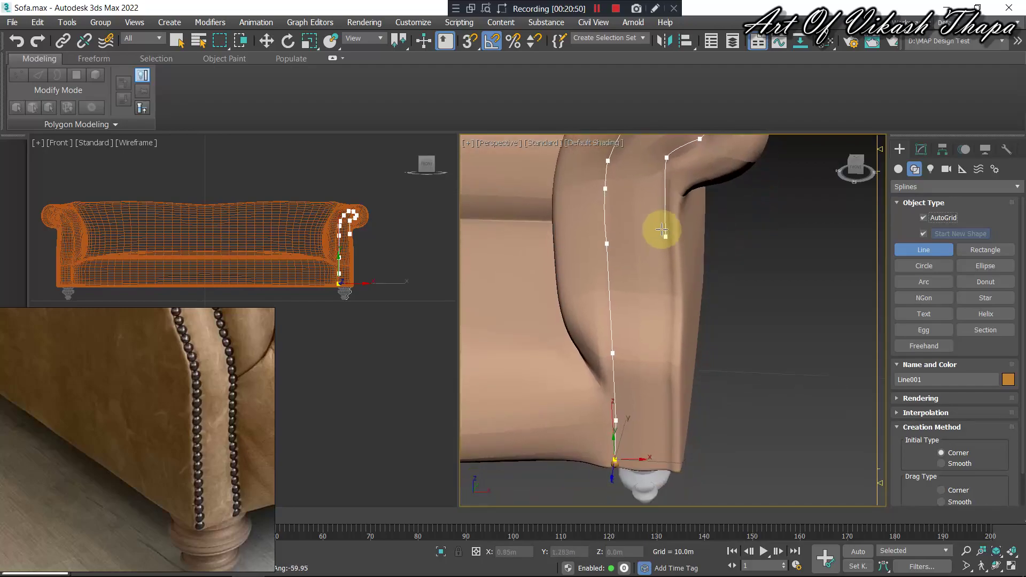
{"action": "left_click", "coordinate": [662, 189]}
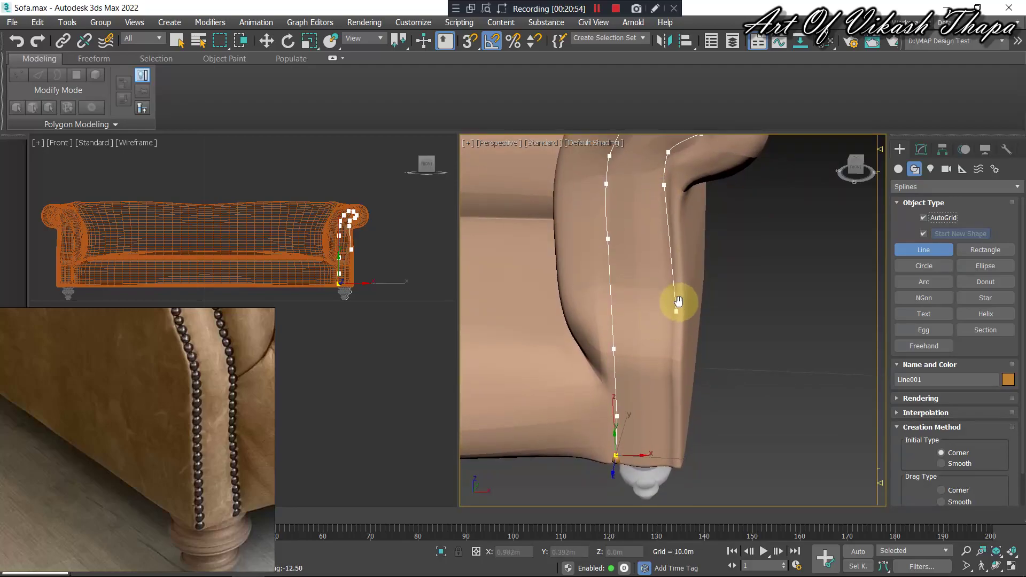
{"action": "mouse_move", "coordinate": [680, 302]}
{"action": "middle_mouse_down"}
{"action": "mouse_move", "coordinate": [677, 249]}
{"action": "mouse_move", "coordinate": [664, 297]}
{"action": "middle_mouse_up"}
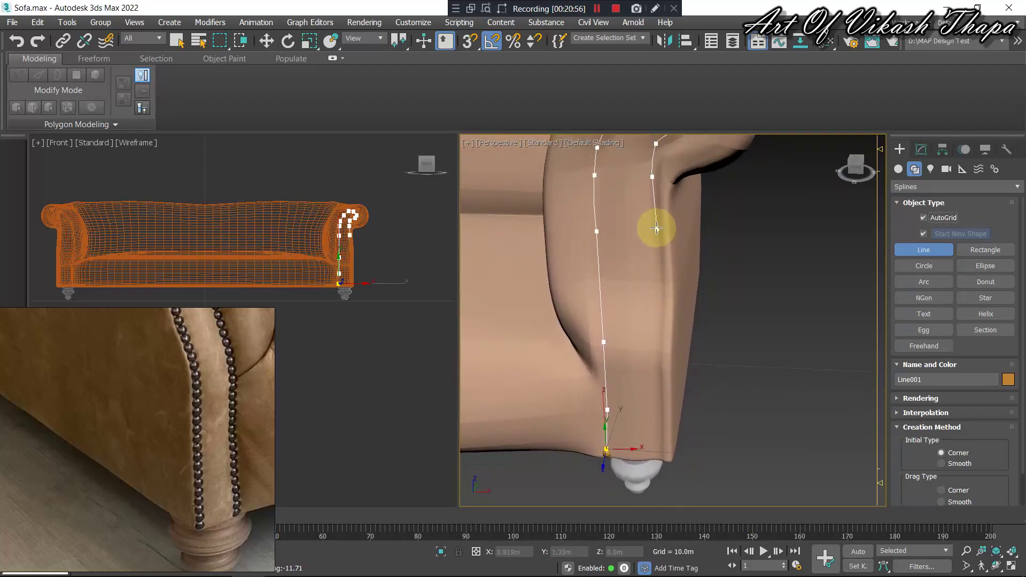
{"action": "left_click", "coordinate": [657, 230]}
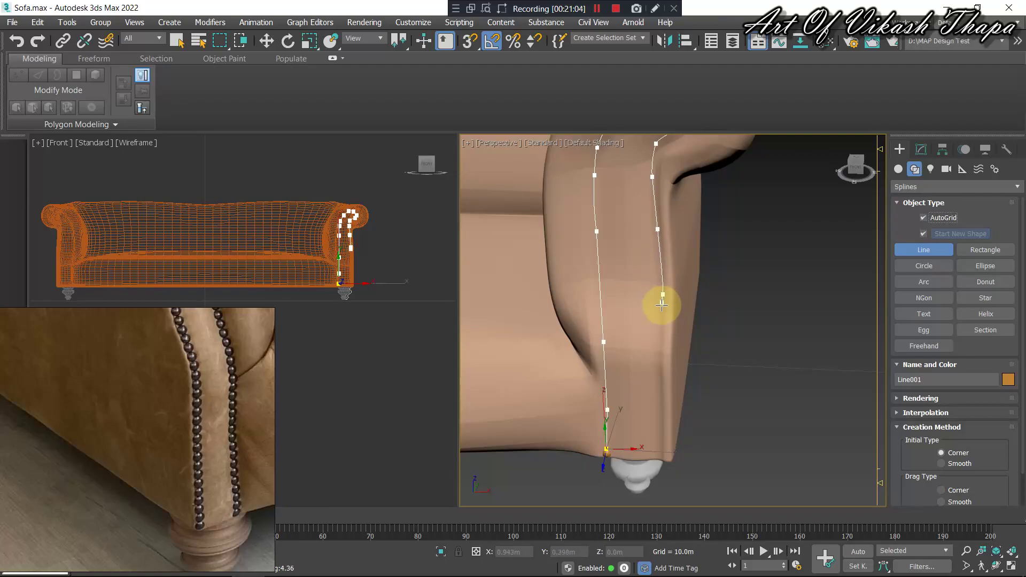
{"action": "left_click", "coordinate": [661, 311]}
{"action": "left_click", "coordinate": [660, 343]}
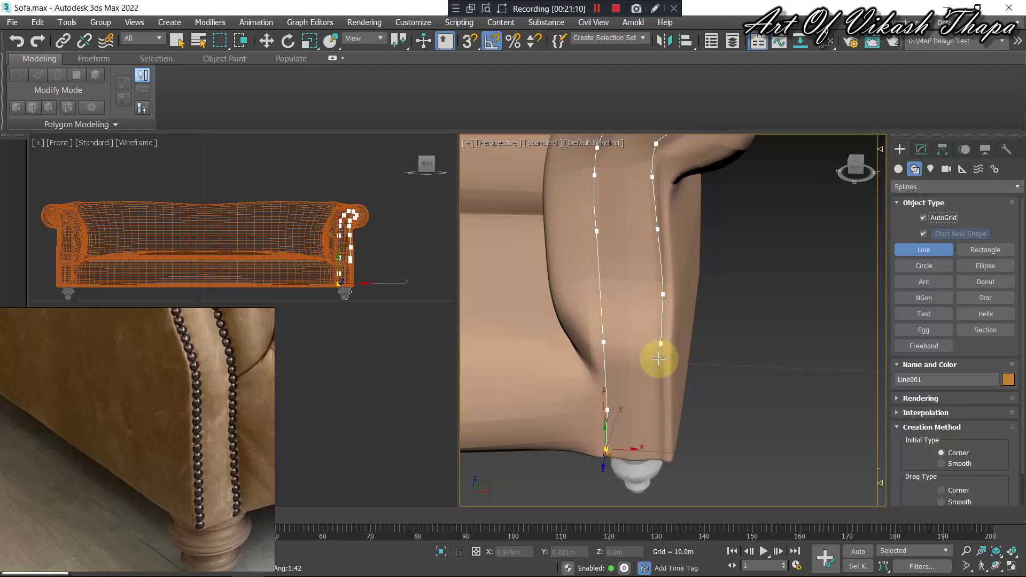
{"action": "scroll", "coordinate": [653, 417], "scroll_direction": "up", "scroll_amount": 2}
{"action": "scroll", "coordinate": [656, 390], "scroll_direction": "up", "scroll_amount": 2}
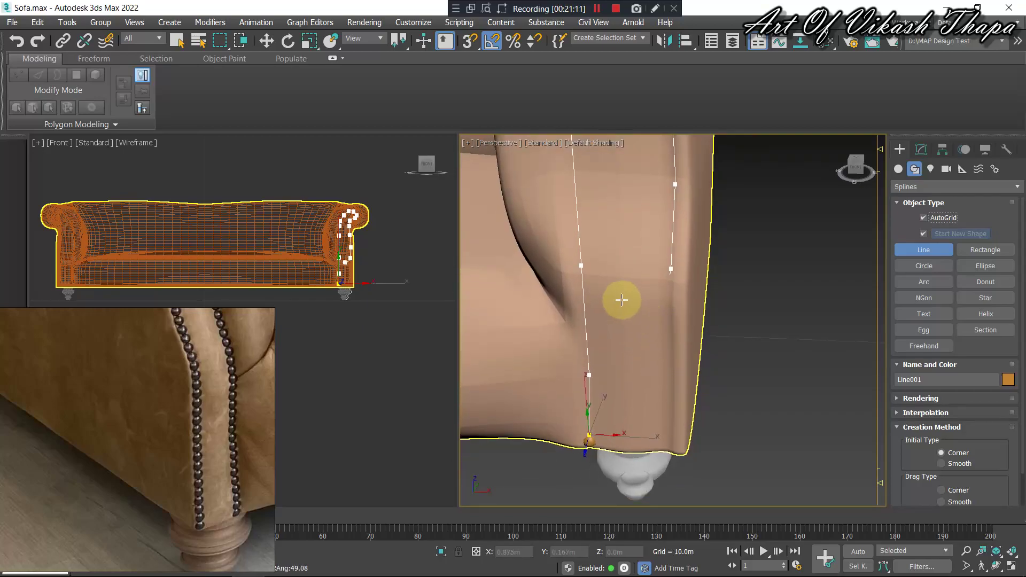
{"action": "middle_click_drag", "start_coordinate": [666, 323], "coordinate": [657, 328]}
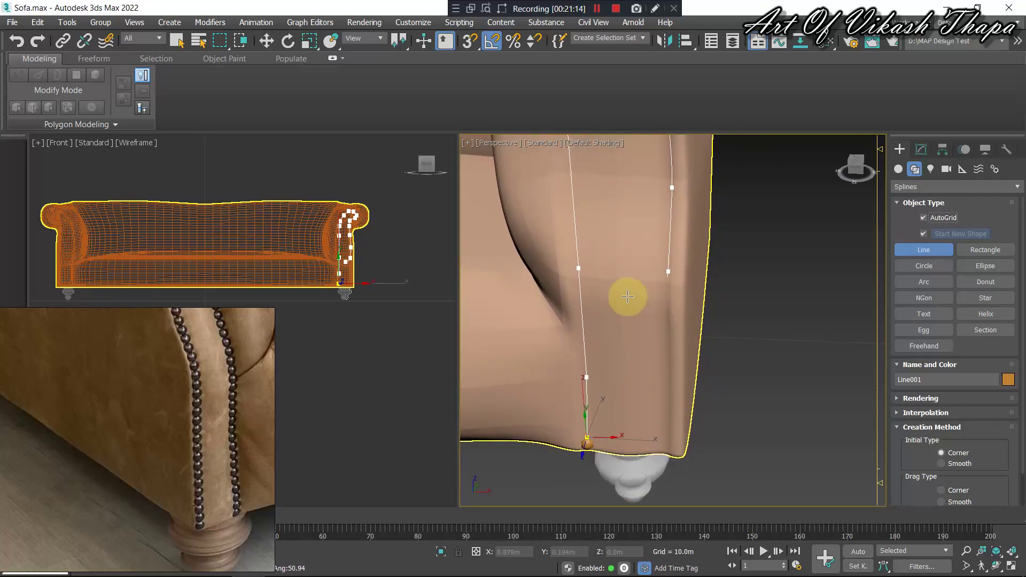
{"action": "mouse_move", "coordinate": [627, 297]}
{"action": "middle_mouse_down", "text": "alt"}
{"action": "mouse_move", "coordinate": [658, 315]}
{"action": "mouse_move", "coordinate": [678, 305]}
{"action": "mouse_move", "coordinate": [623, 294]}
{"action": "mouse_move", "coordinate": [568, 229]}
{"action": "mouse_move", "coordinate": [630, 284]}
{"action": "mouse_move", "coordinate": [610, 334]}
{"action": "mouse_move", "coordinate": [591, 322]}
{"action": "mouse_move", "coordinate": [655, 320]}
{"action": "middle_mouse_up", "text": "alt"}
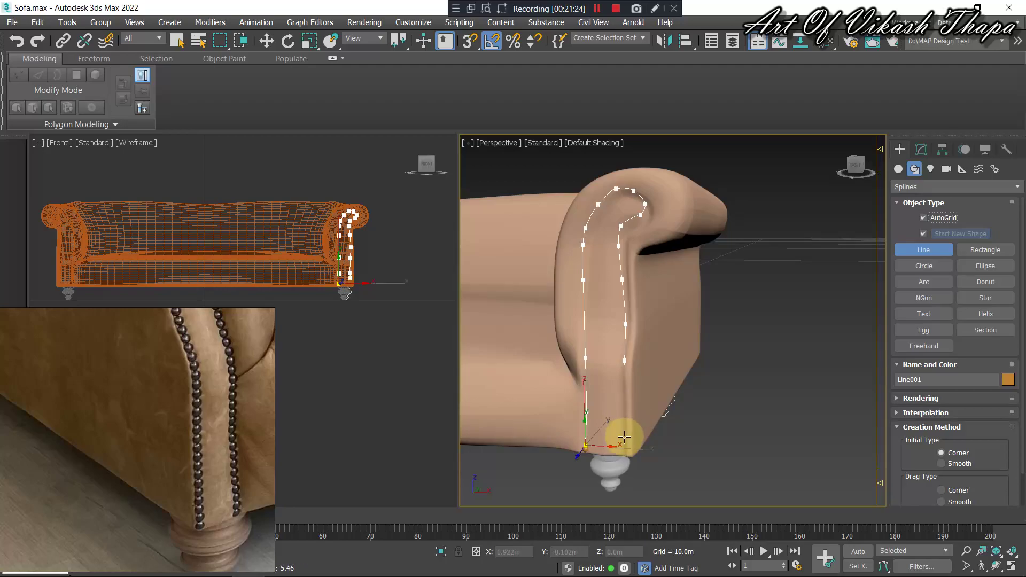
{"action": "middle_click_drag", "start_coordinate": [624, 445], "coordinate": [631, 410]}
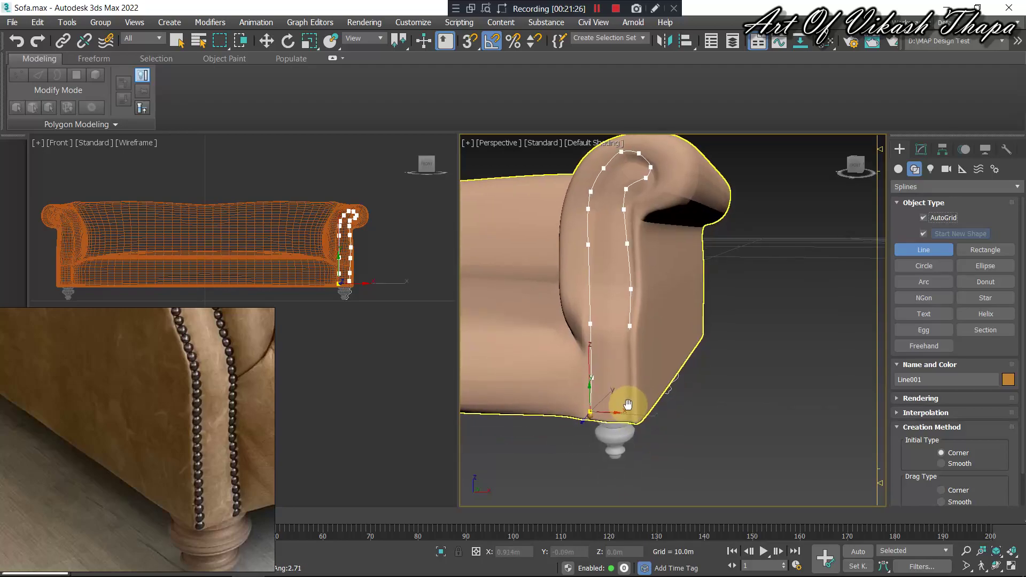
Finish Line001 as an open spline, select it and enter Vertex sub-object mode.
{"action": "right_click", "coordinate": [595, 315]}
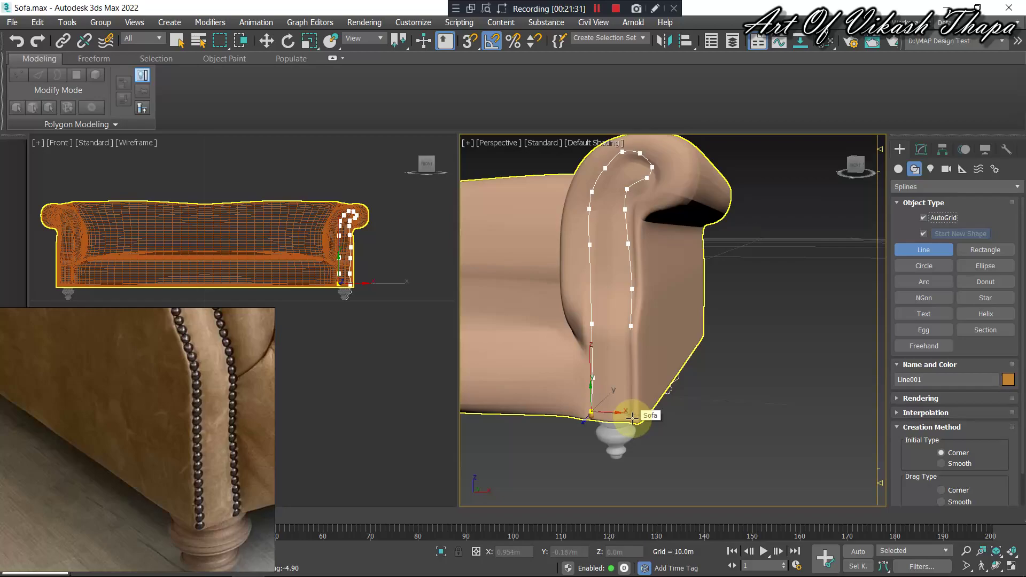
{"action": "right_click", "coordinate": [668, 379]}
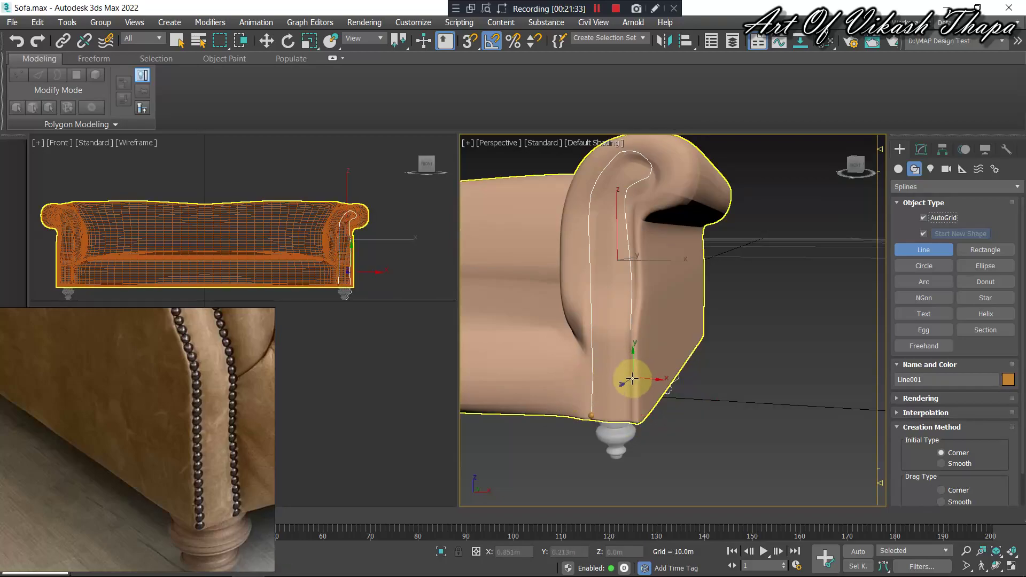
{"action": "left_click", "coordinate": [613, 323]}
{"action": "mouse_move", "coordinate": [614, 323]}
{"action": "middle_mouse_down"}
{"action": "mouse_move", "coordinate": [618, 357]}
{"action": "mouse_move", "coordinate": [572, 339]}
{"action": "mouse_move", "coordinate": [535, 348]}
{"action": "mouse_move", "coordinate": [586, 355]}
{"action": "middle_mouse_up"}
{"action": "left_click", "coordinate": [635, 243]}
{"action": "key", "text": "1"}
{"action": "scroll", "coordinate": [601, 331], "scroll_direction": "up", "scroll_amount": 5}
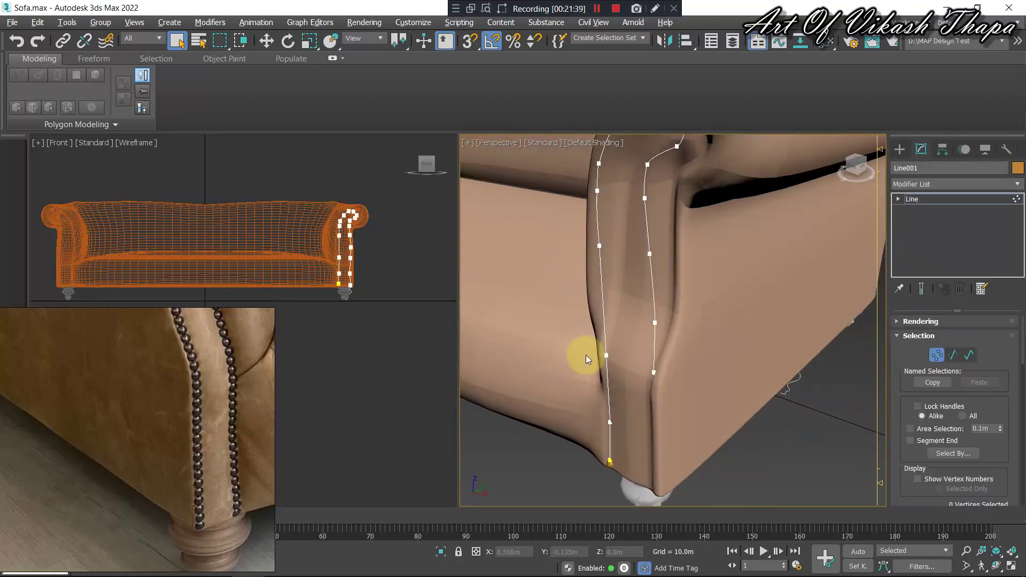
Move two low Line001 vertices up and outward onto the arm's front edge.
{"action": "left_click", "coordinate": [616, 371]}
{"action": "key", "text": "w"}
{"action": "left_click_drag", "start_coordinate": [623, 341], "coordinate": [636, 339]}
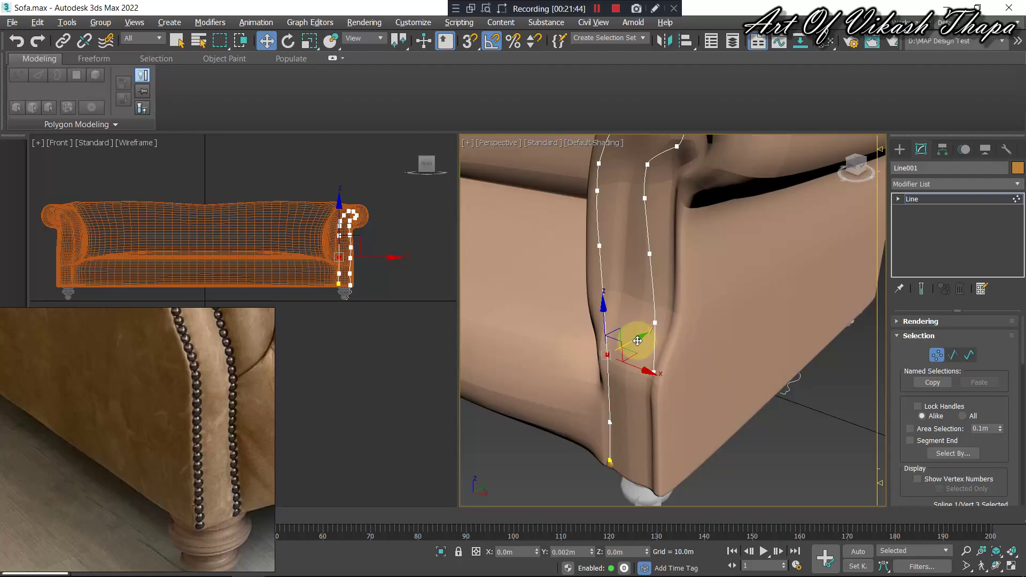
{"action": "left_click", "coordinate": [600, 246]}
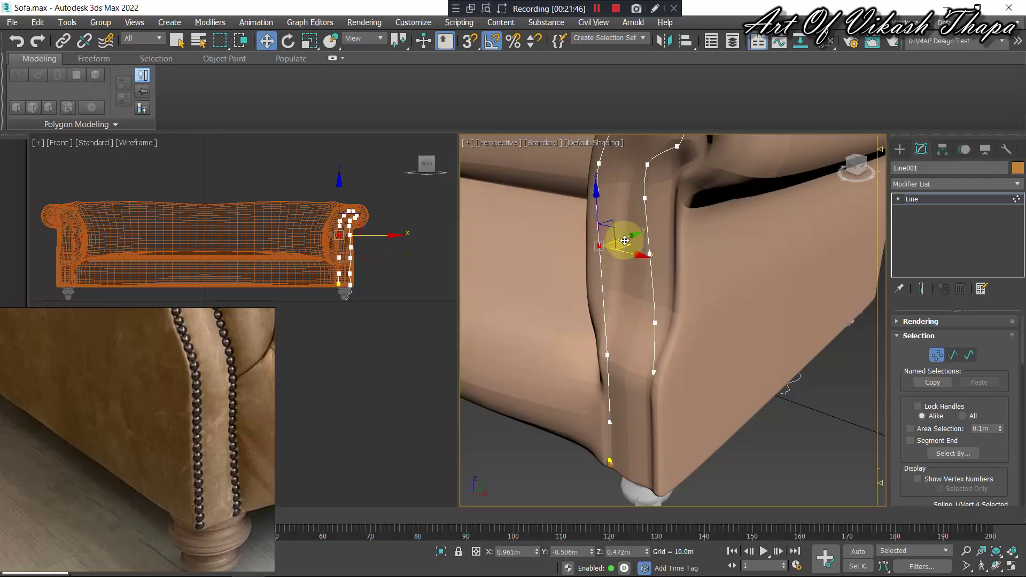
{"action": "mouse_move", "coordinate": [624, 240]}
{"action": "left_mouse_down"}
{"action": "mouse_move", "coordinate": [662, 238]}
{"action": "mouse_move", "coordinate": [653, 242]}
{"action": "left_mouse_up"}
{"action": "middle_click_drag", "start_coordinate": [607, 211], "coordinate": [591, 270], "text": "alt"}
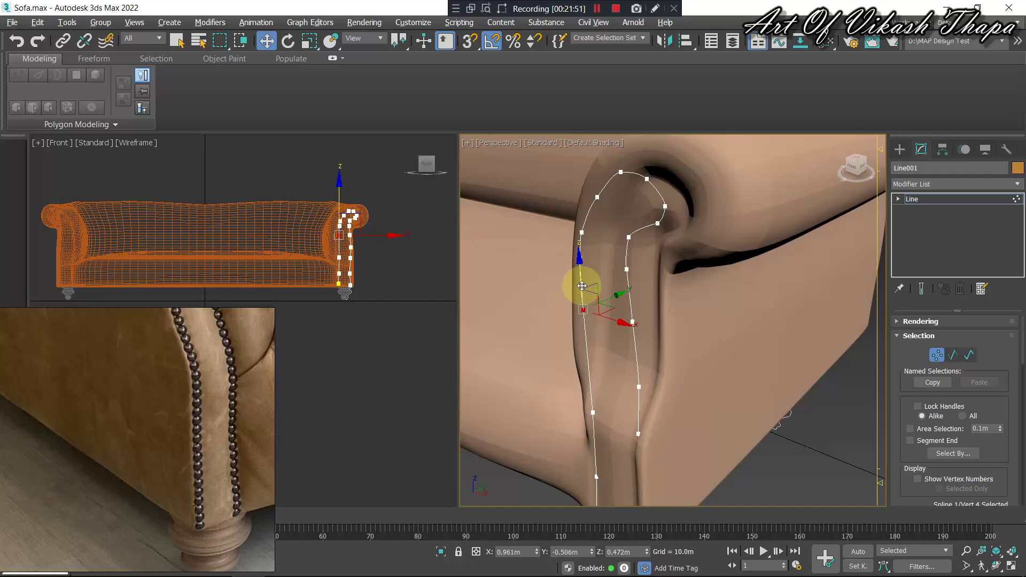
{"action": "key", "text": "ctrl+a"}
{"action": "middle_click_drag", "start_coordinate": [604, 325], "coordinate": [642, 240]}
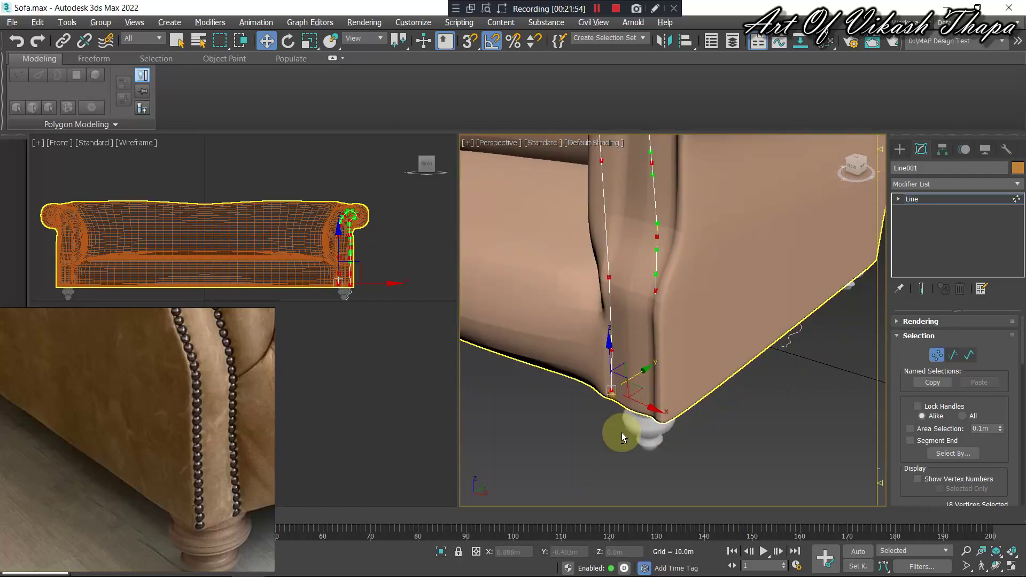
Deselect the bottom vertices and shift the remaining upper vertices toward the arm surface.
{"action": "left_click_drag", "start_coordinate": [639, 384], "coordinate": [739, 386]}
{"action": "left_click", "coordinate": [617, 336], "text": "alt"}
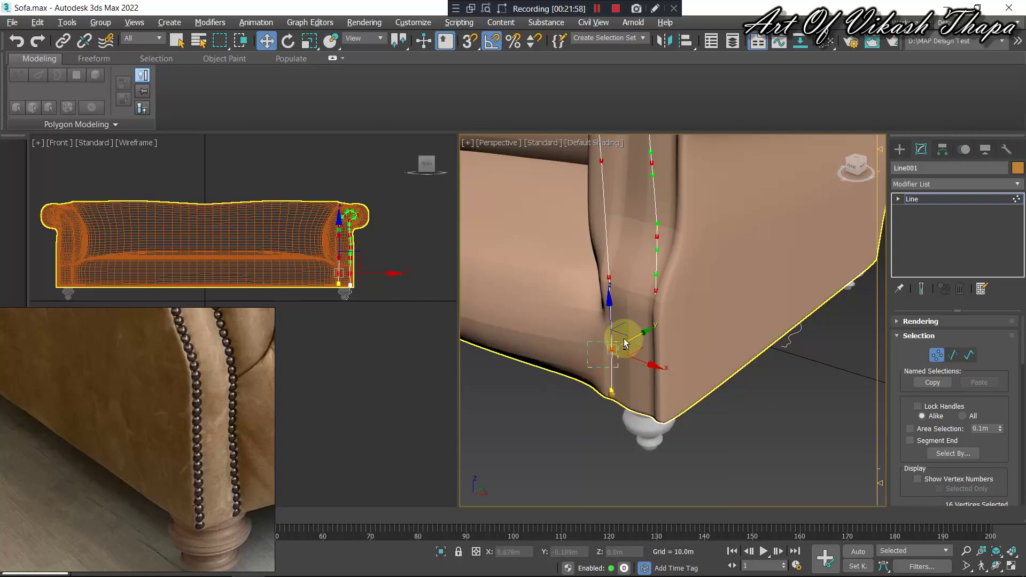
{"action": "middle_click_drag", "start_coordinate": [652, 302], "coordinate": [617, 423]}
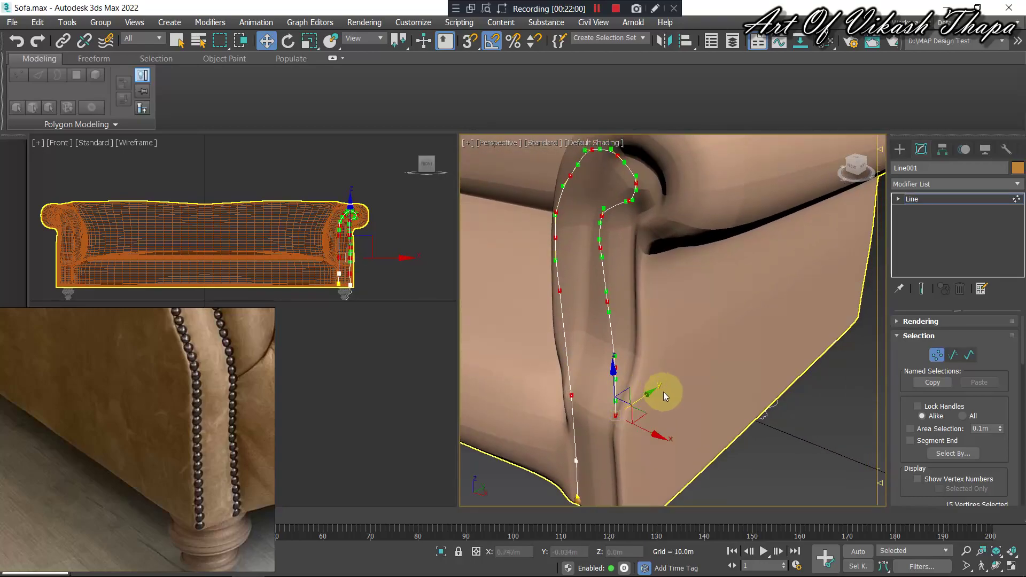
{"action": "mouse_move", "coordinate": [658, 388]}
{"action": "middle_mouse_down", "text": "alt"}
{"action": "mouse_move", "coordinate": [616, 322]}
{"action": "mouse_move", "coordinate": [662, 330]}
{"action": "mouse_move", "coordinate": [639, 431]}
{"action": "middle_mouse_up", "text": "alt"}
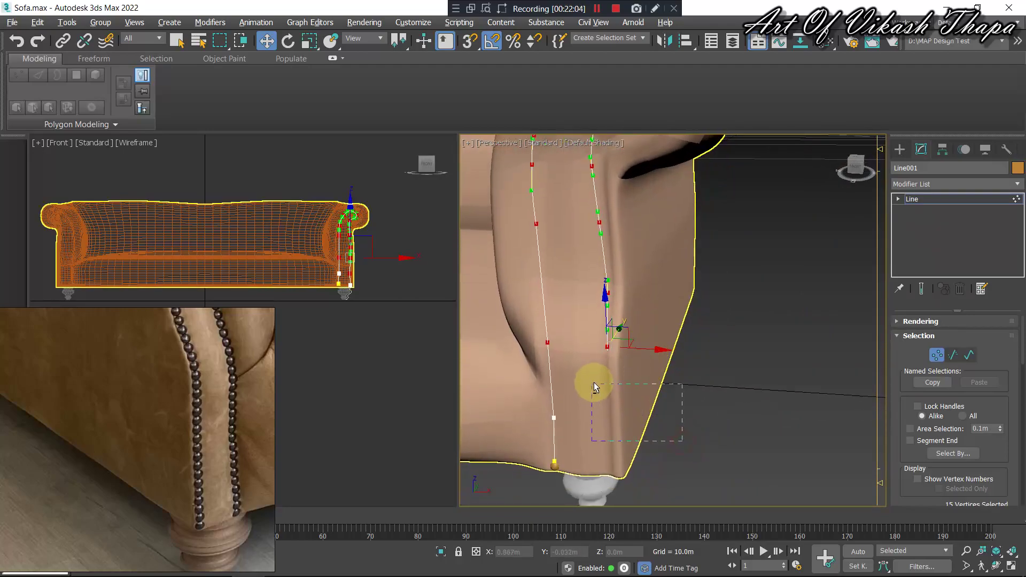
{"action": "left_click", "coordinate": [607, 346], "text": "alt"}
{"action": "mouse_move", "coordinate": [593, 335]}
{"action": "middle_mouse_down", "text": "alt"}
{"action": "mouse_move", "coordinate": [568, 332]}
{"action": "mouse_move", "coordinate": [607, 247]}
{"action": "mouse_move", "coordinate": [619, 321]}
{"action": "mouse_move", "coordinate": [560, 274]}
{"action": "middle_mouse_up", "text": "alt"}
{"action": "left_click_drag", "start_coordinate": [625, 285], "coordinate": [647, 280]}
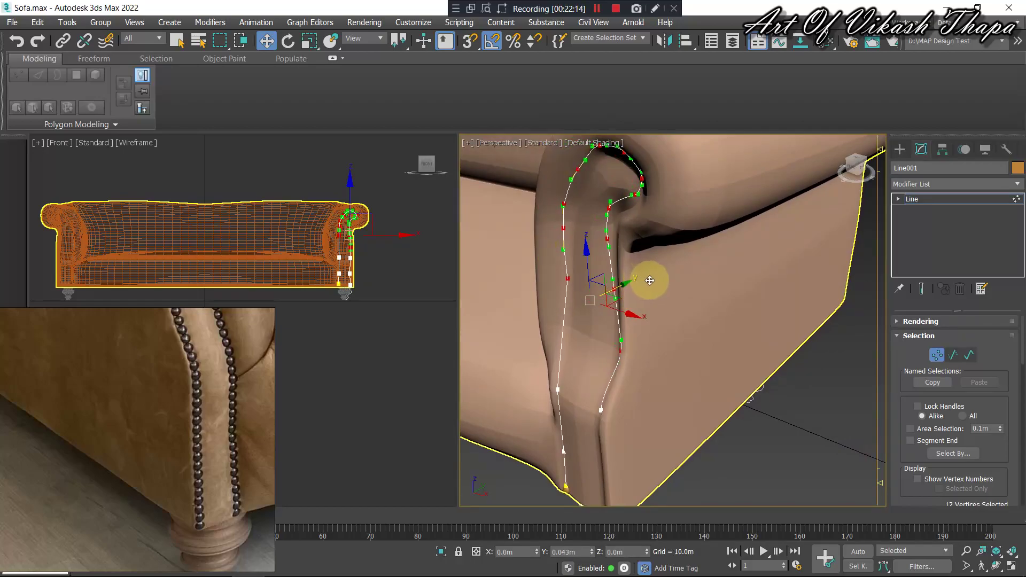
{"action": "mouse_move", "coordinate": [600, 293]}
{"action": "middle_mouse_down", "text": "alt"}
{"action": "mouse_move", "coordinate": [648, 287]}
{"action": "mouse_move", "coordinate": [634, 320]}
{"action": "middle_mouse_up", "text": "alt"}
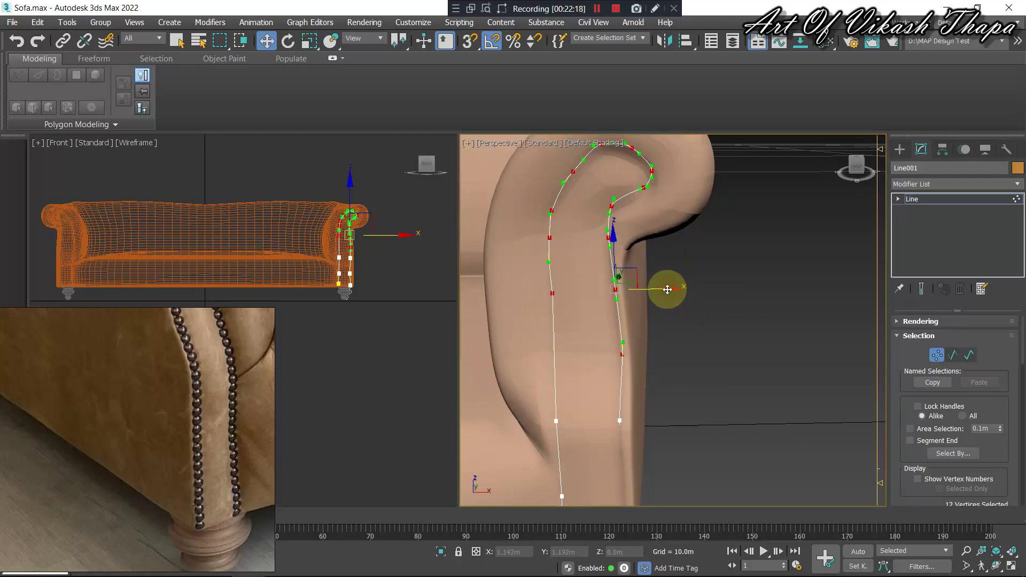
Deselect a lower vertex and move the selected vertices onto the arm's scroll surface.
{"action": "left_click_drag", "start_coordinate": [649, 371], "coordinate": [613, 341], "text": "alt"}
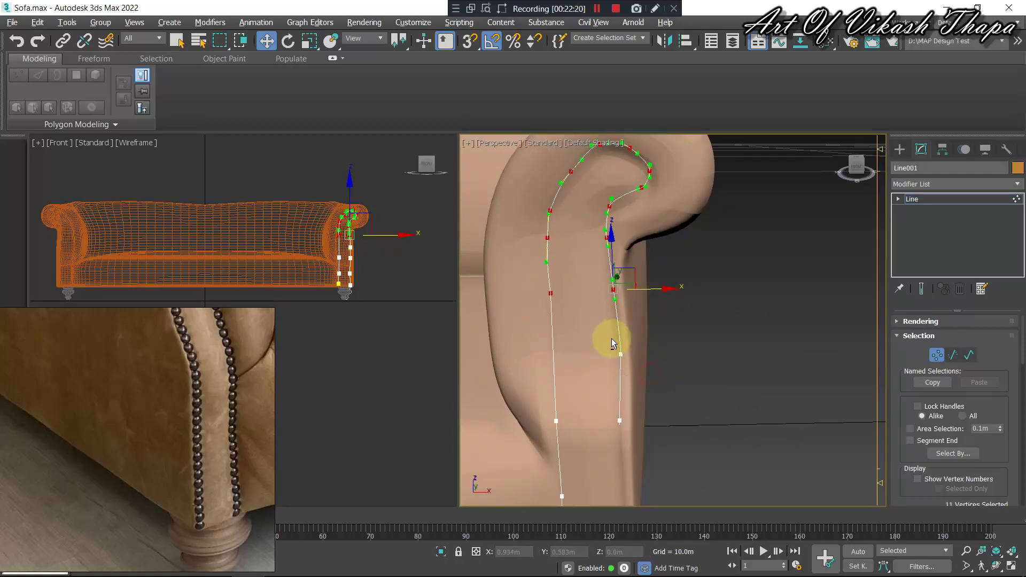
{"action": "scroll", "coordinate": [668, 342], "scroll_direction": "up", "scroll_amount": 2}
{"action": "middle_click_drag", "start_coordinate": [682, 362], "coordinate": [693, 358], "text": "alt"}
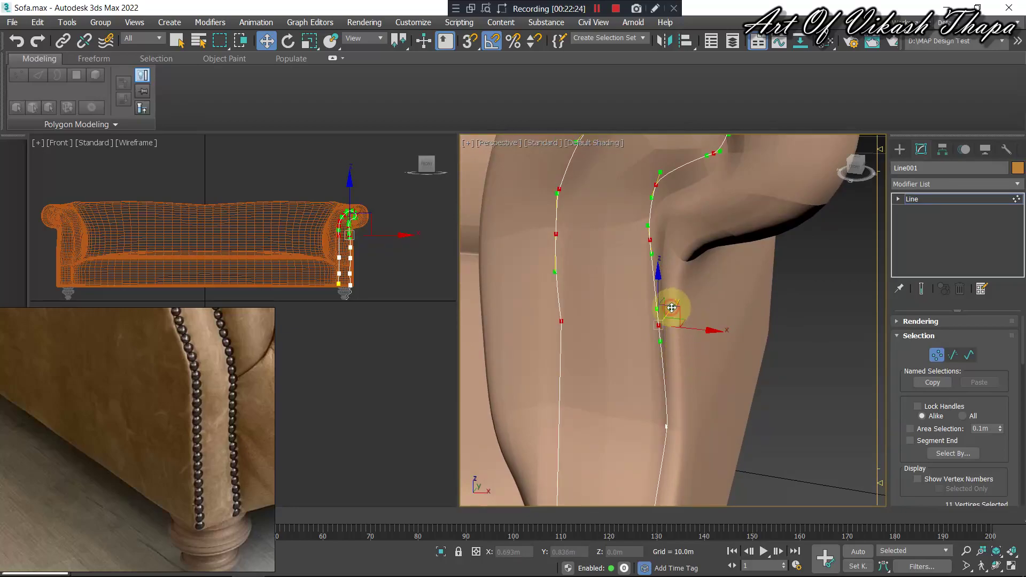
{"action": "left_click_drag", "start_coordinate": [671, 308], "coordinate": [689, 300]}
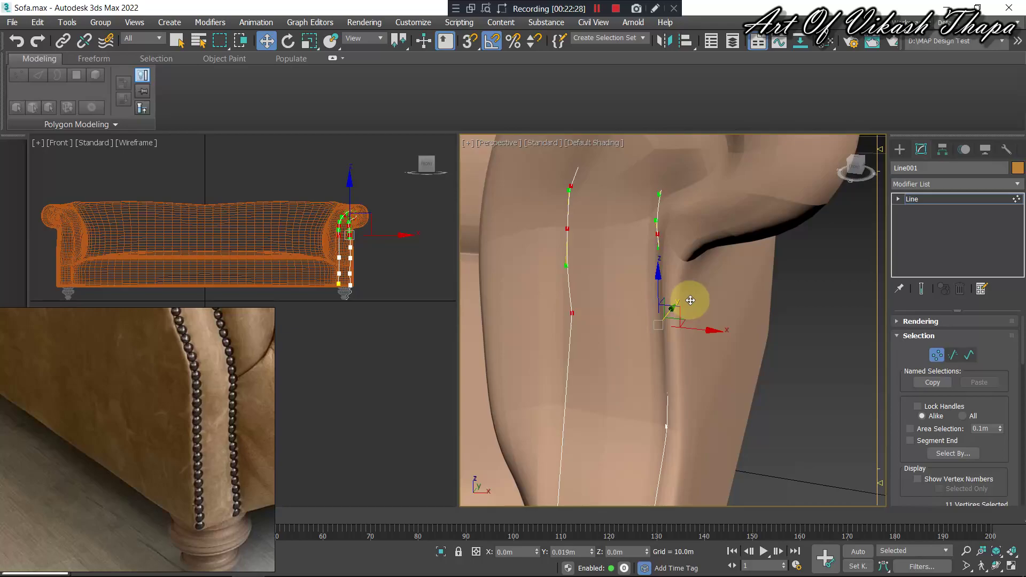
{"action": "left_click_drag", "start_coordinate": [691, 301], "coordinate": [567, 319]}
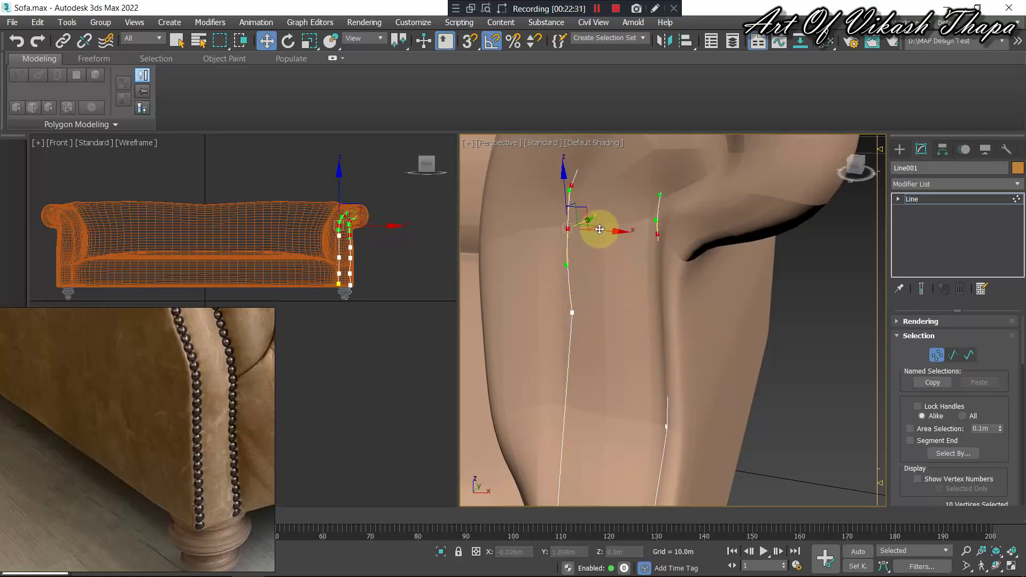
{"action": "left_click_drag", "start_coordinate": [590, 219], "coordinate": [584, 219]}
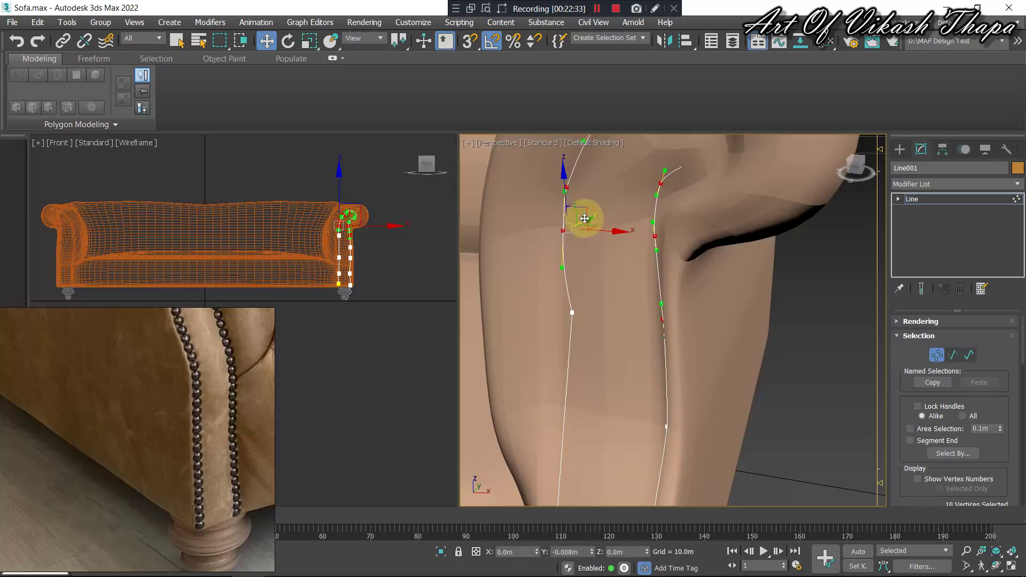
Refine the vertex selection and straighten the spline's left side against the upholstery.
{"action": "left_click", "coordinate": [652, 298]}
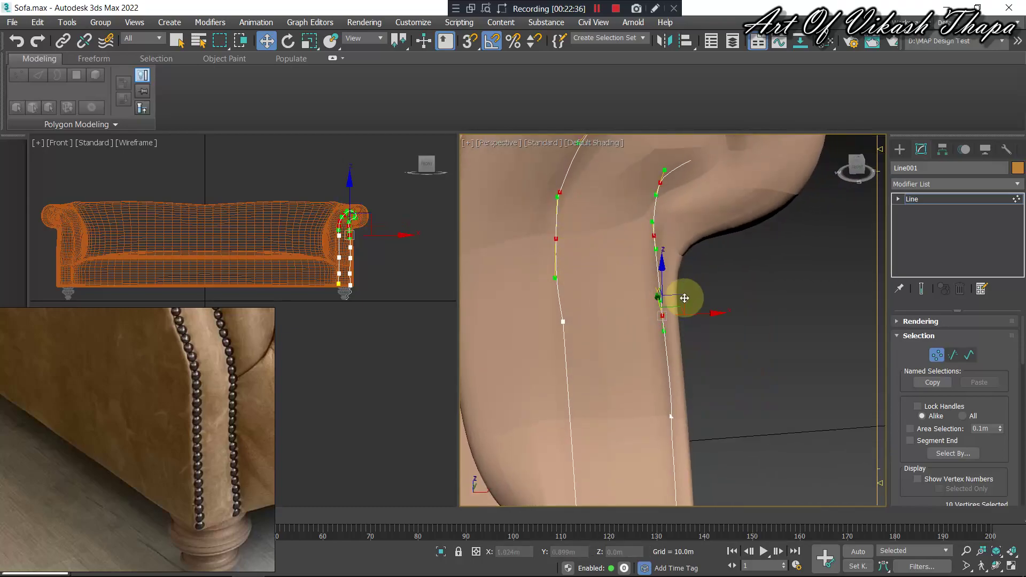
{"action": "mouse_move", "coordinate": [701, 313]}
{"action": "middle_mouse_down", "text": "alt"}
{"action": "mouse_move", "coordinate": [768, 342]}
{"action": "mouse_move", "coordinate": [636, 309]}
{"action": "middle_mouse_up", "text": "alt"}
{"action": "left_click_drag", "start_coordinate": [631, 294], "coordinate": [630, 296]}
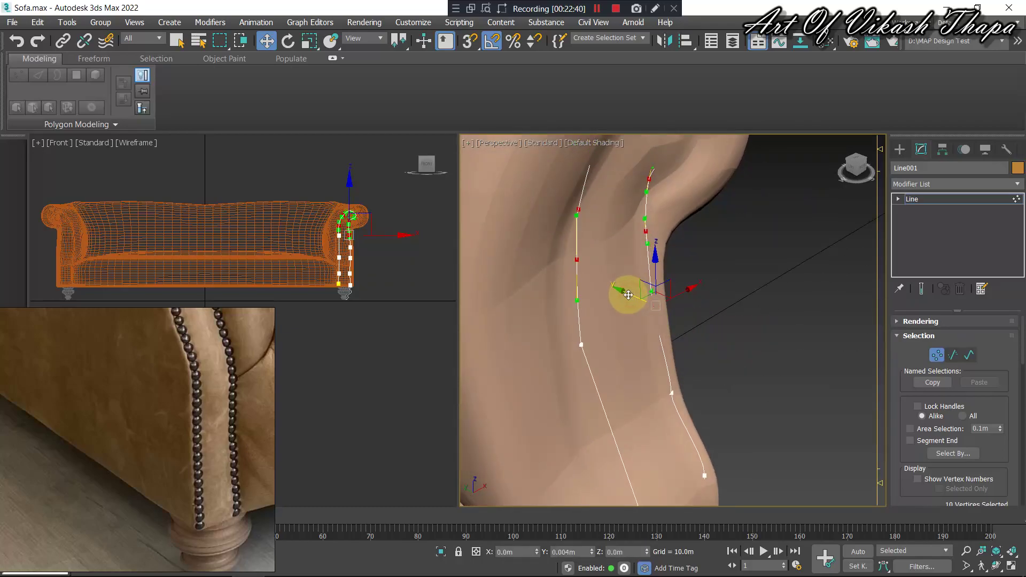
{"action": "left_click_drag", "start_coordinate": [712, 343], "coordinate": [652, 293], "text": "alt"}
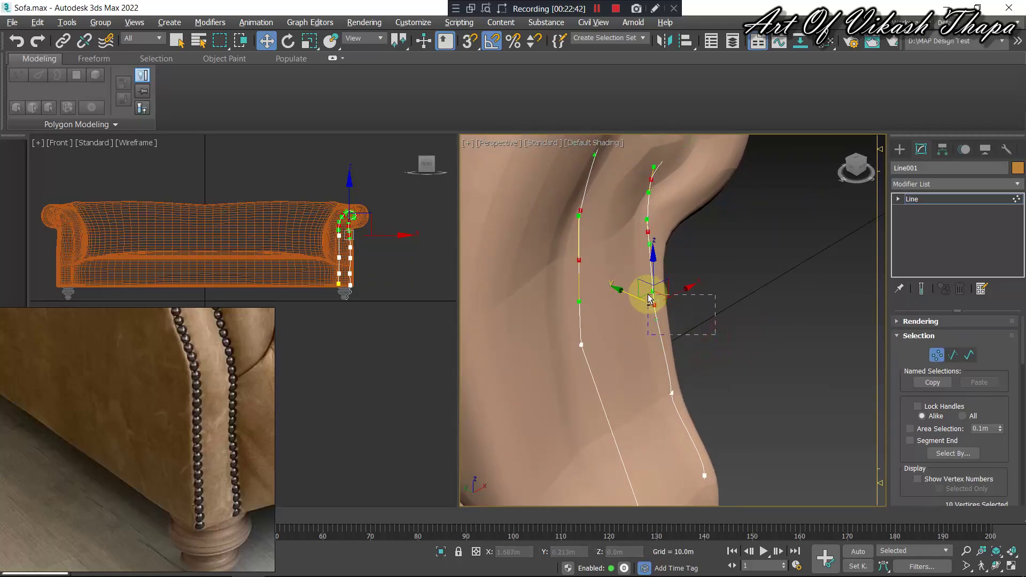
{"action": "mouse_move", "coordinate": [651, 294]}
{"action": "middle_mouse_down", "text": "alt"}
{"action": "mouse_move", "coordinate": [678, 300]}
{"action": "mouse_move", "coordinate": [611, 303]}
{"action": "mouse_move", "coordinate": [600, 285]}
{"action": "mouse_move", "coordinate": [618, 351]}
{"action": "mouse_move", "coordinate": [598, 332]}
{"action": "middle_mouse_up", "text": "alt"}
{"action": "mouse_move", "coordinate": [634, 288]}
{"action": "left_mouse_down"}
{"action": "mouse_move", "coordinate": [622, 328]}
{"action": "mouse_move", "coordinate": [640, 251]}
{"action": "left_mouse_up"}
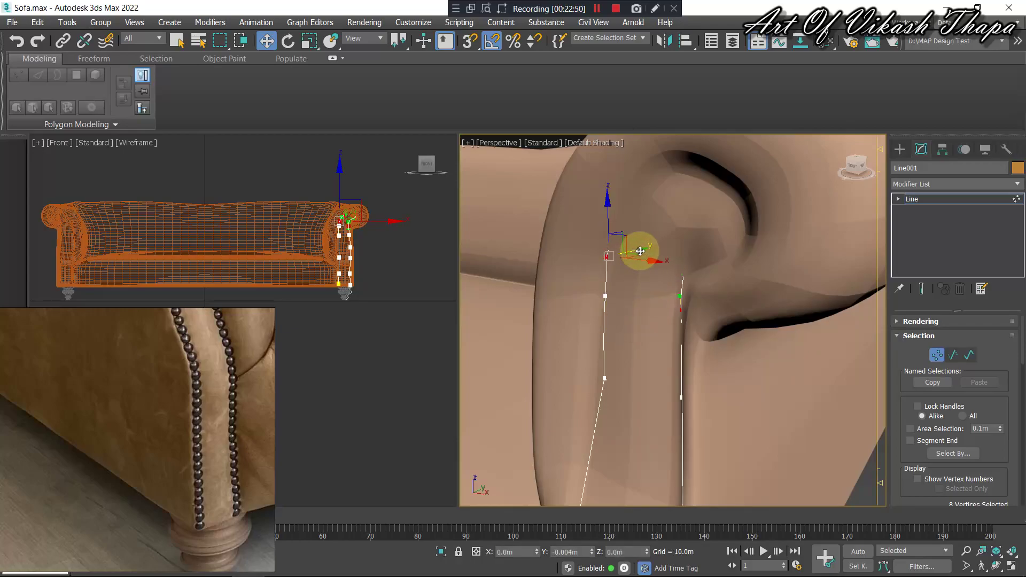
Lift the right side's top vertices into an arc over the scroll.
{"action": "mouse_move", "coordinate": [640, 251]}
{"action": "middle_mouse_down", "text": "alt"}
{"action": "mouse_move", "coordinate": [595, 298]}
{"action": "mouse_move", "coordinate": [635, 302]}
{"action": "middle_mouse_up", "text": "alt"}
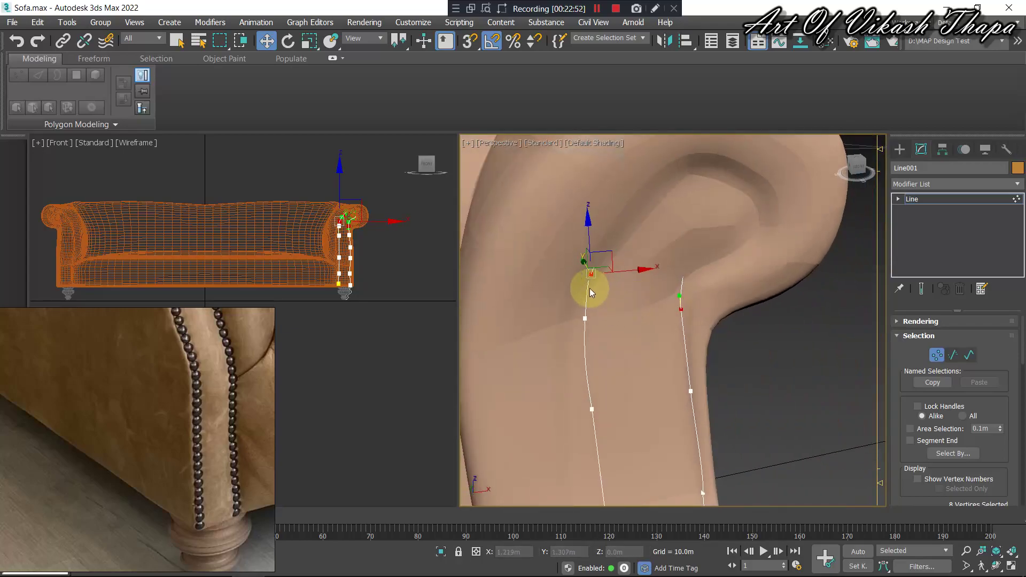
{"action": "left_click", "coordinate": [590, 274], "text": "alt"}
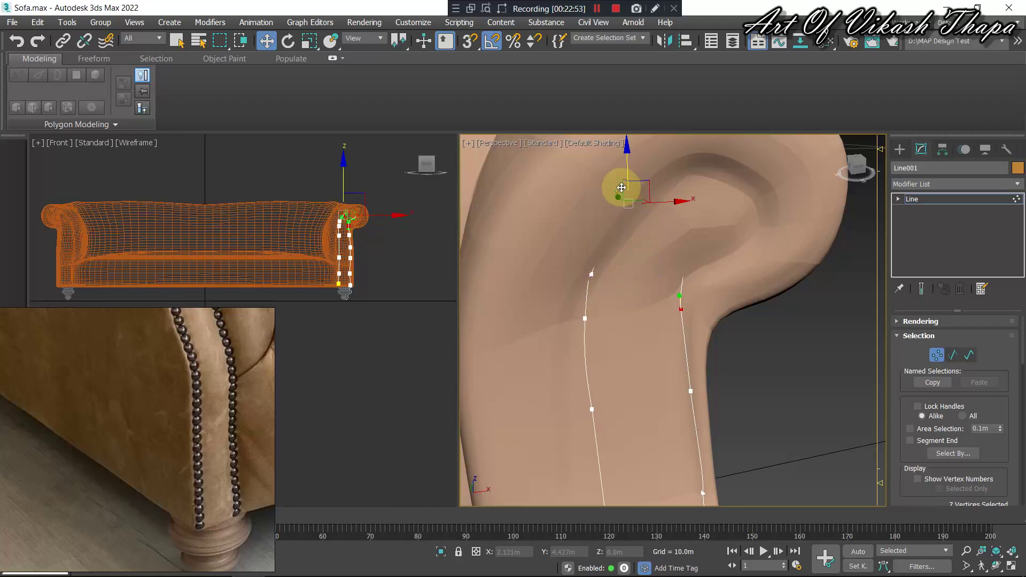
{"action": "mouse_move", "coordinate": [621, 188]}
{"action": "left_mouse_down"}
{"action": "mouse_move", "coordinate": [617, 197]}
{"action": "mouse_move", "coordinate": [683, 164]}
{"action": "mouse_move", "coordinate": [683, 181]}
{"action": "left_mouse_up"}
{"action": "left_click", "coordinate": [629, 208], "text": "alt"}
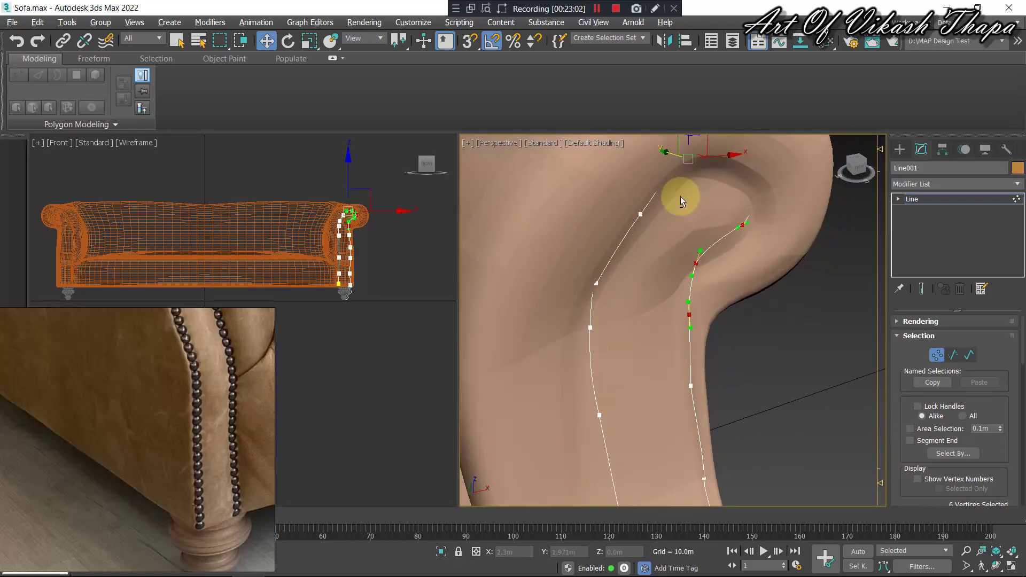
{"action": "middle_click_drag", "start_coordinate": [680, 196], "coordinate": [652, 257], "text": "alt"}
{"action": "left_click_drag", "start_coordinate": [641, 216], "coordinate": [638, 213]}
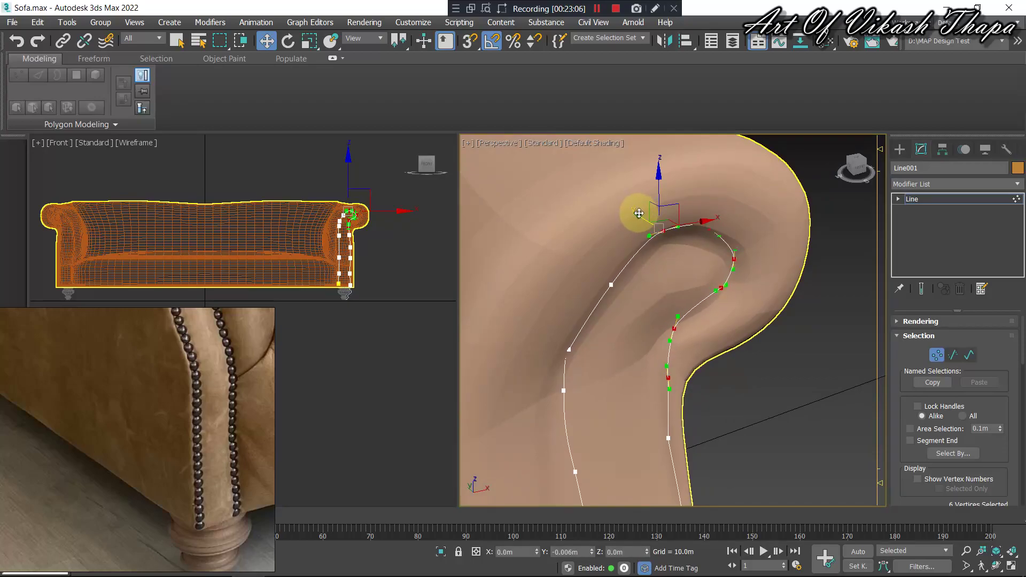
{"action": "left_click", "coordinate": [662, 231], "text": "alt"}
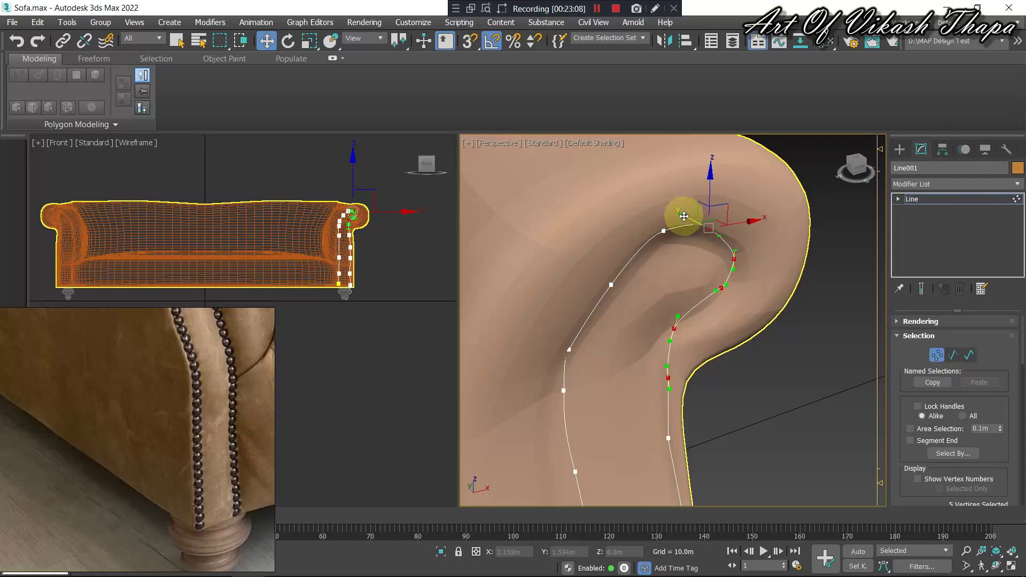
Nudge the remaining scroll vertices down and left to reshape the scroll curve.
{"action": "left_click", "coordinate": [682, 216]}
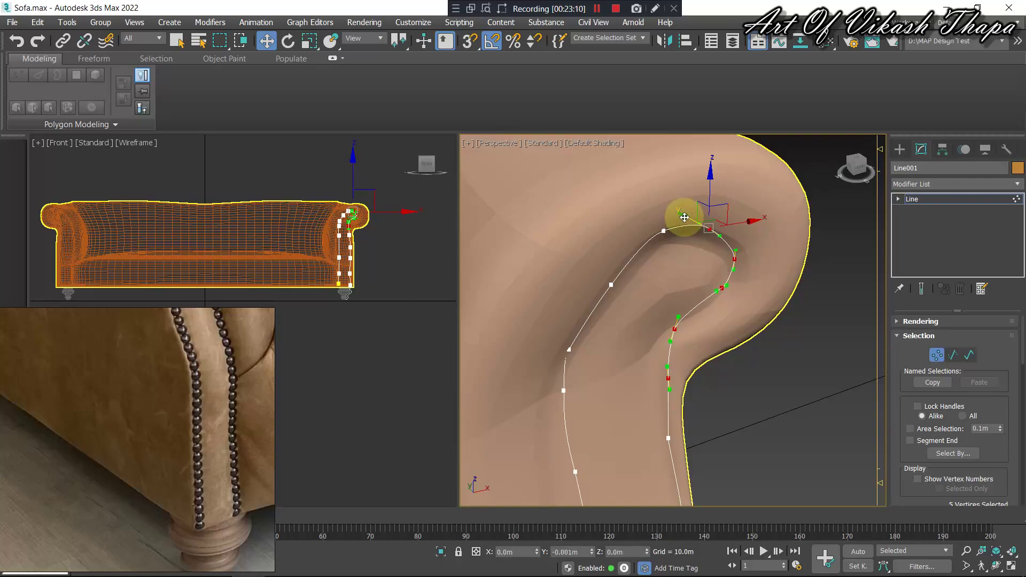
{"action": "left_click", "coordinate": [709, 229], "text": "alt"}
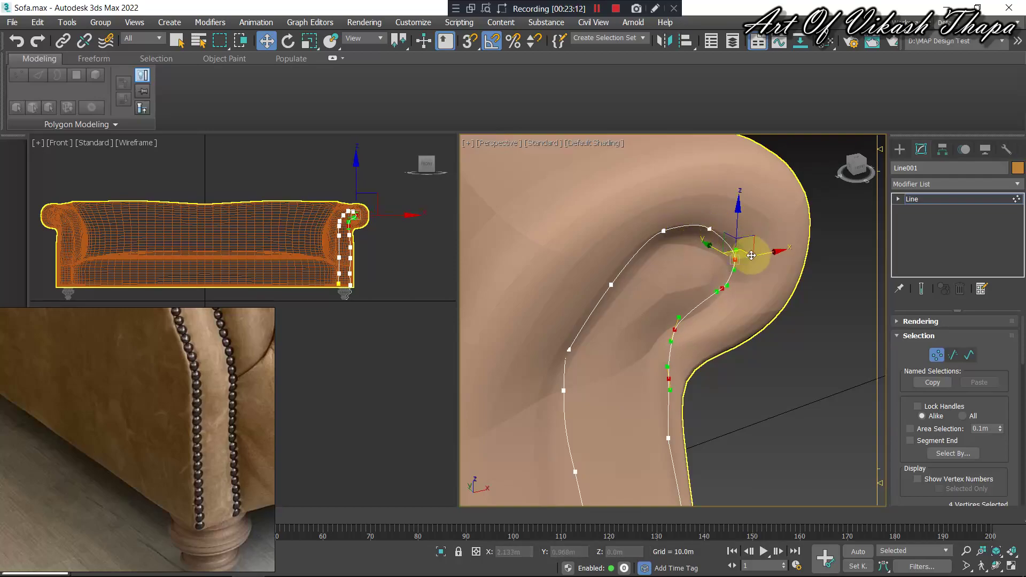
{"action": "mouse_move", "coordinate": [751, 255]}
{"action": "middle_mouse_down", "text": "alt"}
{"action": "mouse_move", "coordinate": [767, 289]}
{"action": "mouse_move", "coordinate": [733, 269]}
{"action": "middle_mouse_up", "text": "alt"}
{"action": "left_click_drag", "start_coordinate": [711, 240], "coordinate": [718, 257]}
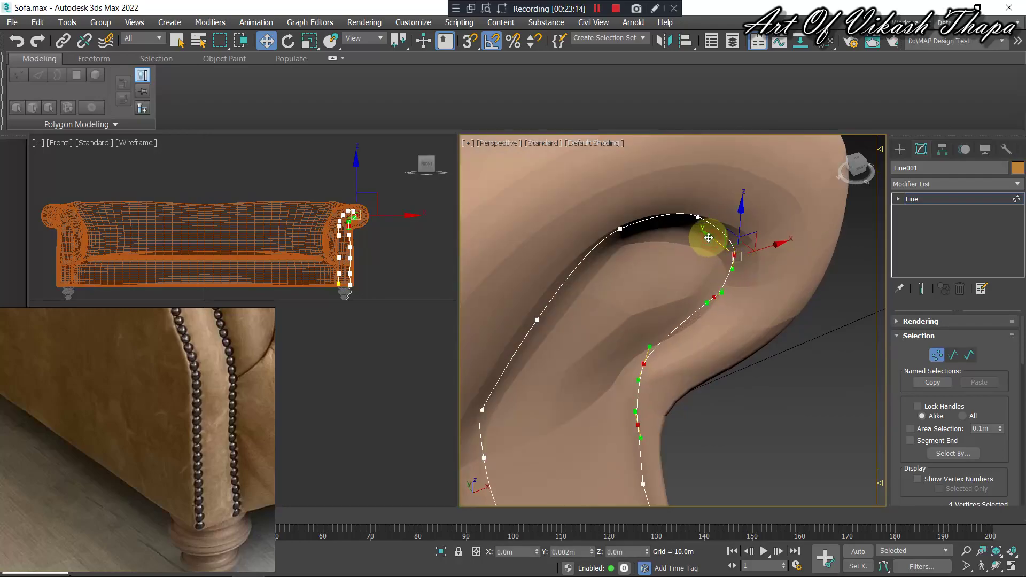
{"action": "left_click", "coordinate": [735, 256], "text": "alt"}
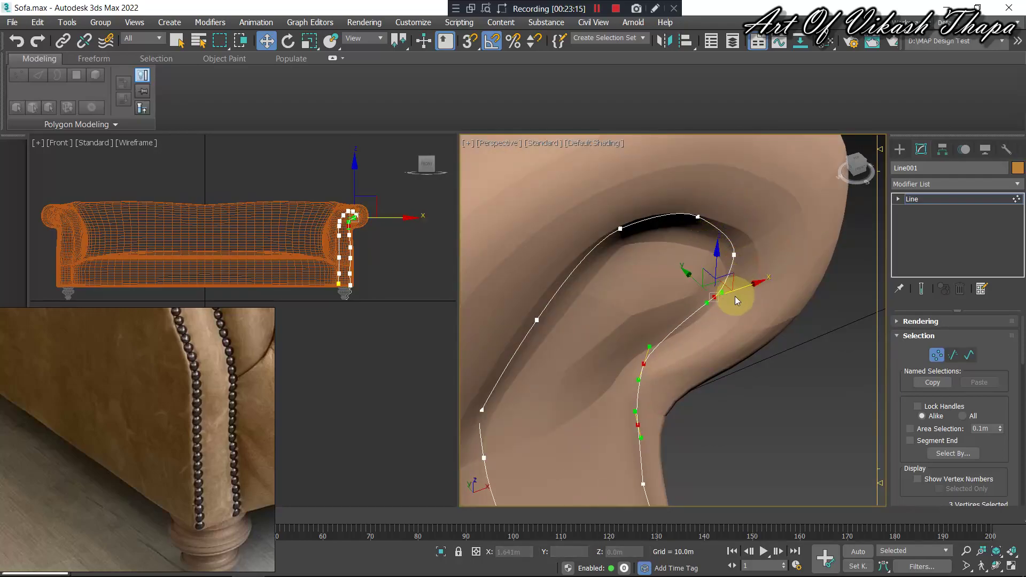
{"action": "left_click_drag", "start_coordinate": [687, 275], "coordinate": [683, 271]}
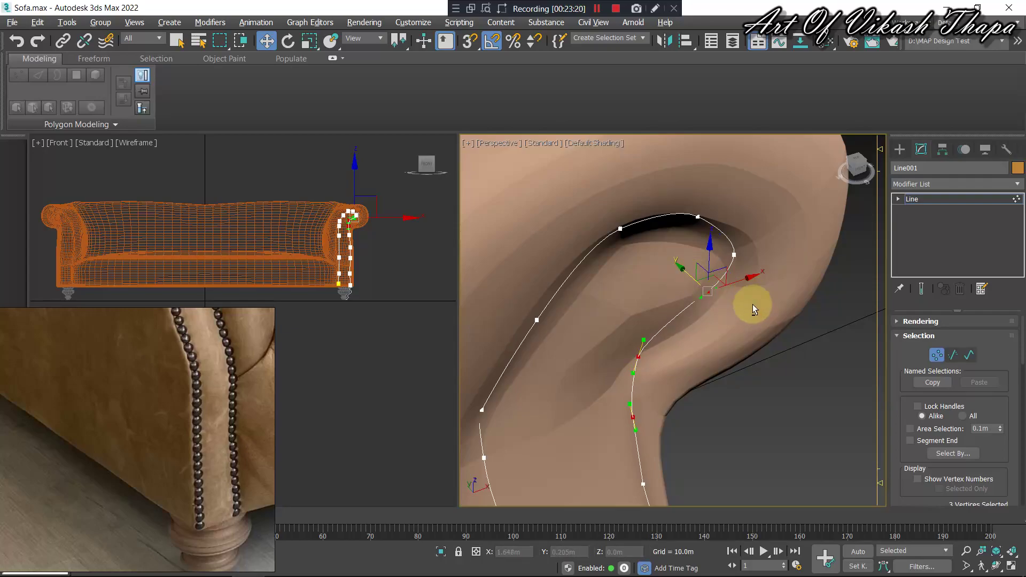
Lower and shift the inner-curl vertices so the spline hugs the scroll's inner curve.
{"action": "middle_click_drag", "start_coordinate": [761, 325], "coordinate": [701, 264], "text": "alt"}
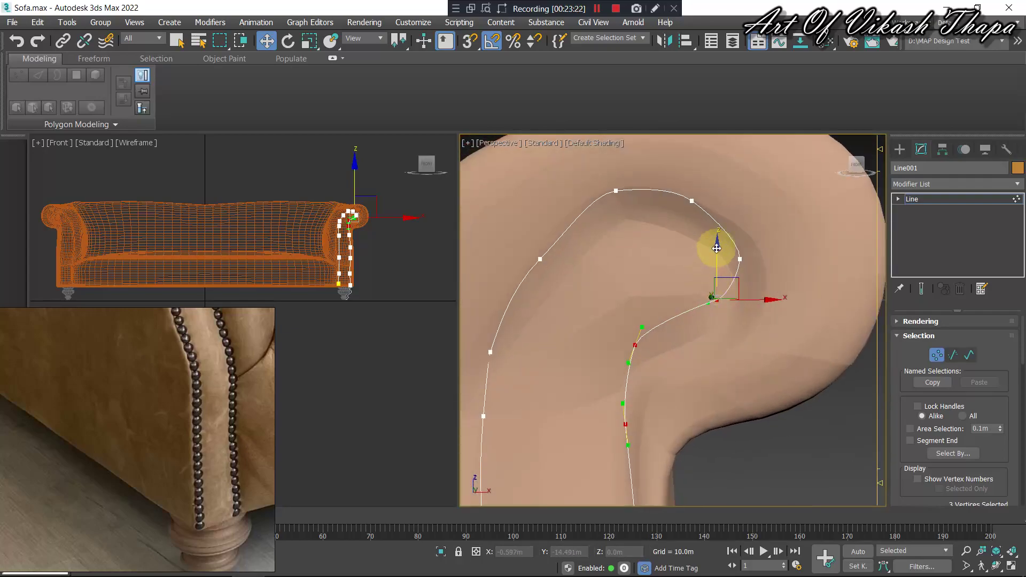
{"action": "left_click_drag", "start_coordinate": [717, 248], "coordinate": [720, 278]}
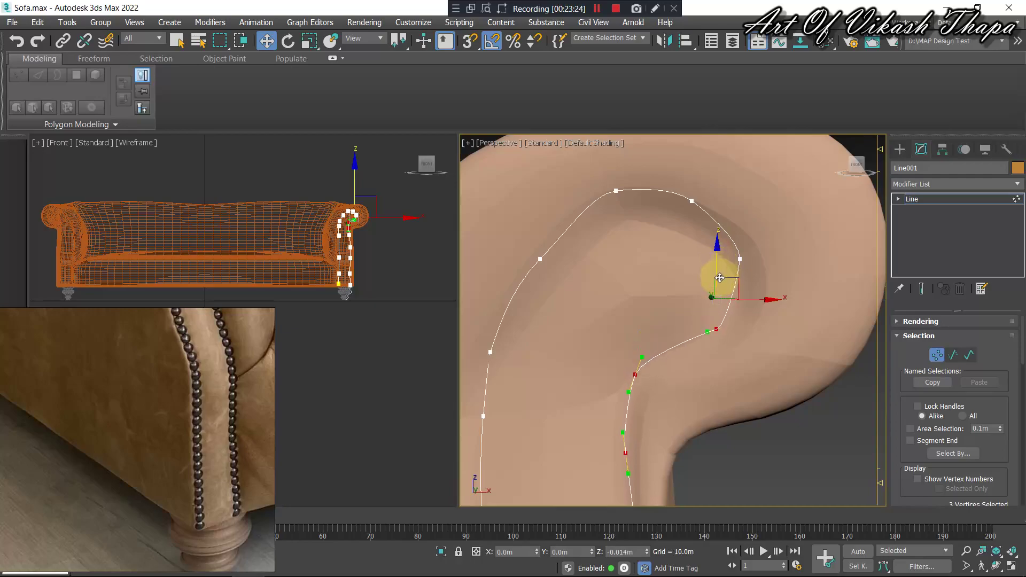
{"action": "mouse_move", "coordinate": [662, 309]}
{"action": "middle_mouse_down", "text": "alt"}
{"action": "mouse_move", "coordinate": [687, 321]}
{"action": "mouse_move", "coordinate": [698, 313]}
{"action": "mouse_move", "coordinate": [669, 319]}
{"action": "mouse_move", "coordinate": [683, 341]}
{"action": "mouse_move", "coordinate": [623, 374]}
{"action": "middle_mouse_up", "text": "alt"}
{"action": "left_click", "coordinate": [716, 329], "text": "alt"}
{"action": "mouse_move", "coordinate": [609, 368]}
{"action": "left_mouse_down"}
{"action": "mouse_move", "coordinate": [579, 361]}
{"action": "mouse_move", "coordinate": [596, 367]}
{"action": "left_mouse_up"}
{"action": "mouse_move", "coordinate": [669, 380]}
{"action": "middle_mouse_down", "text": "alt"}
{"action": "mouse_move", "coordinate": [613, 378]}
{"action": "mouse_move", "coordinate": [680, 362]}
{"action": "mouse_move", "coordinate": [667, 358]}
{"action": "middle_mouse_up", "text": "alt"}
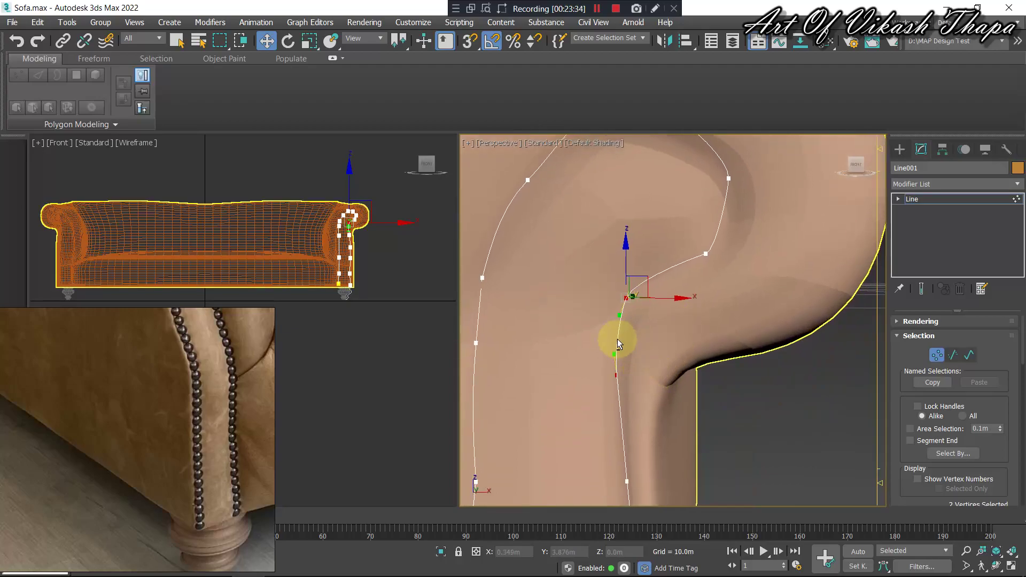
Nudge the inner-curve vertex along X toward the arm edge.
{"action": "left_click", "coordinate": [624, 296], "text": "alt"}
{"action": "middle_click_drag", "start_coordinate": [609, 284], "coordinate": [628, 370], "text": "alt"}
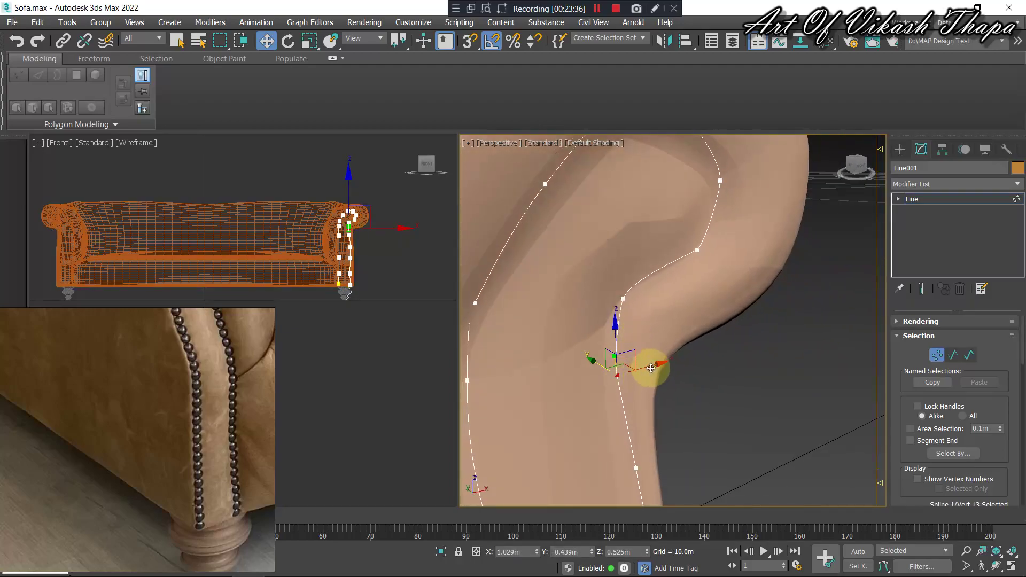
{"action": "left_click", "coordinate": [651, 368]}
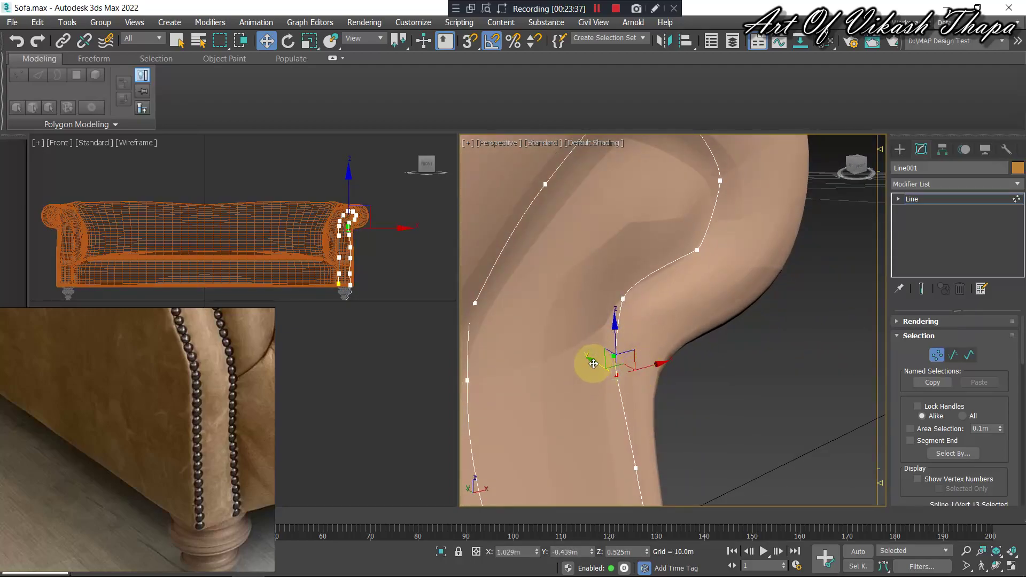
{"action": "left_click_drag", "start_coordinate": [593, 363], "coordinate": [594, 361]}
{"action": "mouse_move", "coordinate": [593, 360]}
{"action": "middle_mouse_down", "text": "alt"}
{"action": "mouse_move", "coordinate": [680, 396]}
{"action": "mouse_move", "coordinate": [678, 297]}
{"action": "mouse_move", "coordinate": [651, 332]}
{"action": "middle_mouse_up", "text": "alt"}
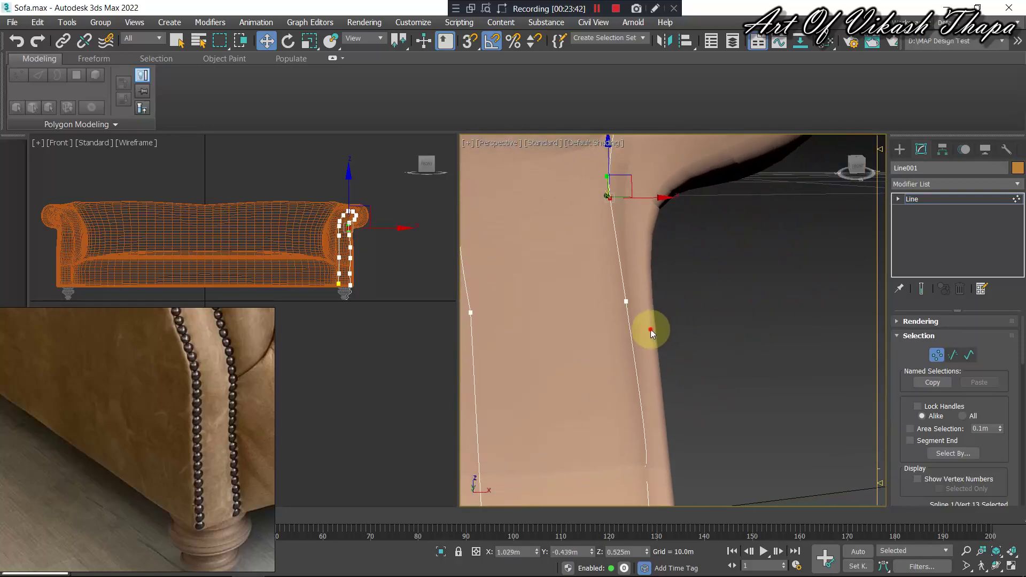
Nudge the next vertex down the front edge onto the arm edge.
{"action": "left_click", "coordinate": [627, 304]}
{"action": "left_click_drag", "start_coordinate": [664, 301], "coordinate": [659, 300]}
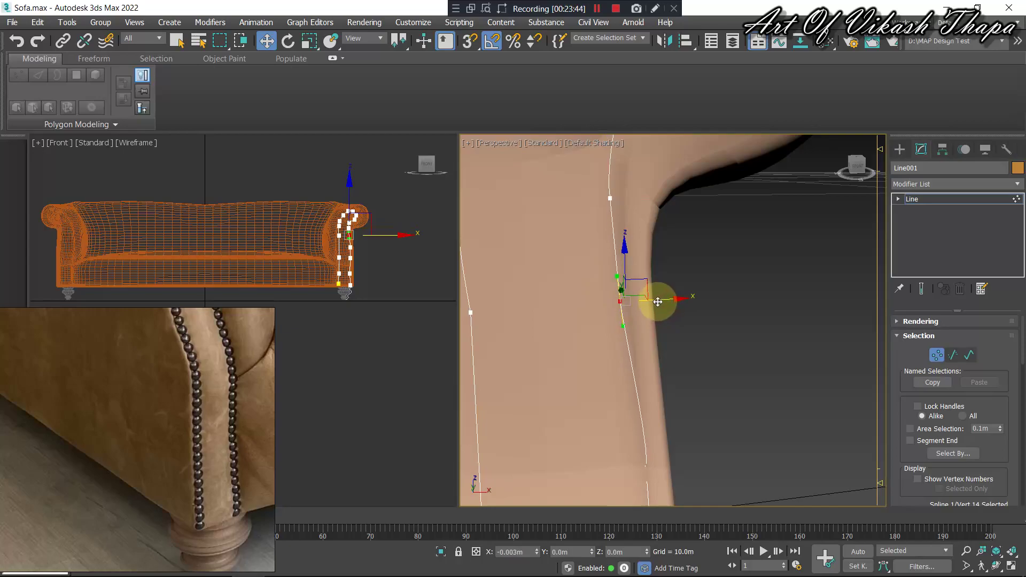
{"action": "middle_click_drag", "start_coordinate": [602, 325], "coordinate": [605, 309], "text": "alt"}
{"action": "left_click_drag", "start_coordinate": [593, 294], "coordinate": [590, 294]}
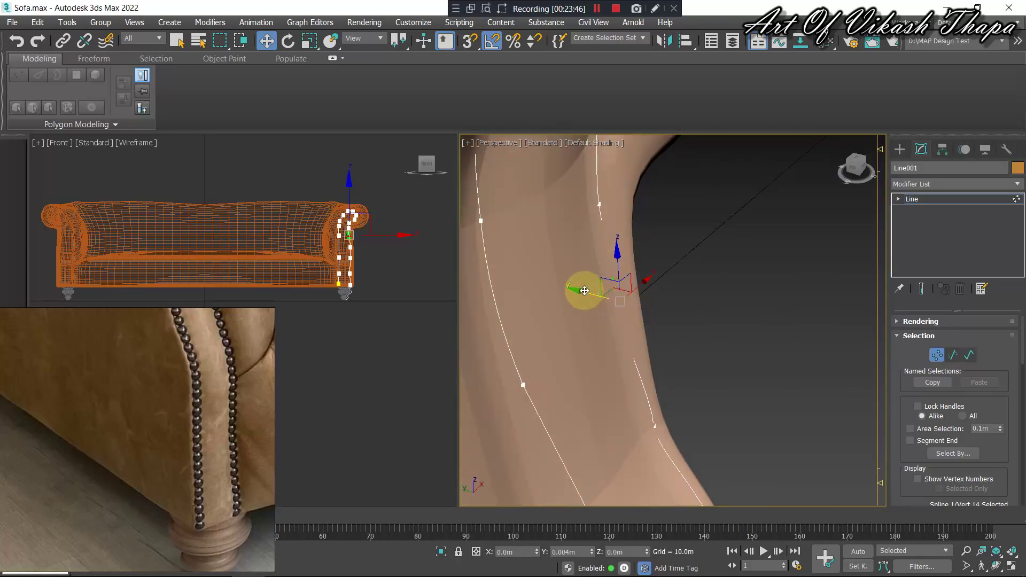
{"action": "mouse_move", "coordinate": [724, 402]}
{"action": "middle_mouse_down", "text": "alt"}
{"action": "mouse_move", "coordinate": [688, 298]}
{"action": "mouse_move", "coordinate": [630, 319]}
{"action": "middle_mouse_up", "text": "alt"}
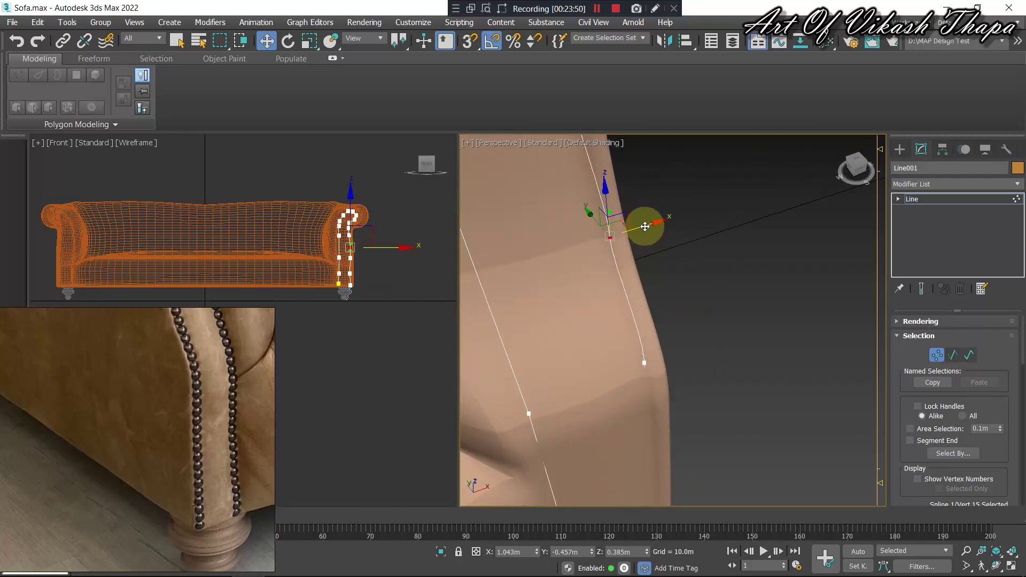
{"action": "left_click_drag", "start_coordinate": [645, 227], "coordinate": [638, 226]}
{"action": "mouse_move", "coordinate": [639, 226]}
{"action": "middle_mouse_down", "text": "alt"}
{"action": "mouse_move", "coordinate": [641, 290]}
{"action": "mouse_move", "coordinate": [646, 240]}
{"action": "middle_mouse_up", "text": "alt"}
{"action": "scroll", "coordinate": [645, 240], "scroll_direction": "down", "scroll_amount": 3}
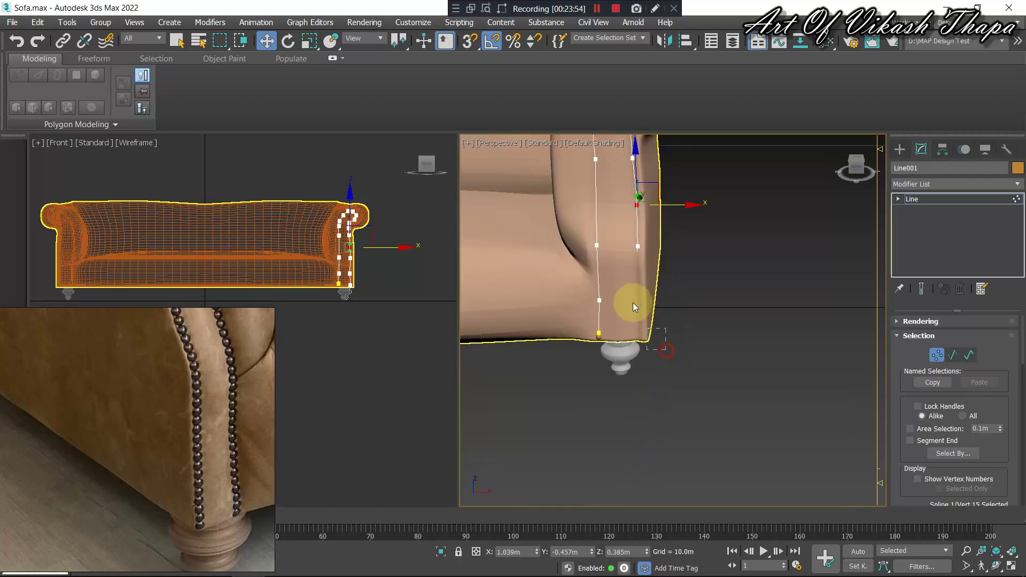
Adjust the two bottom vertices and shift the foot-corner vertex slightly left.
{"action": "left_click", "coordinate": [650, 338], "text": "ctrl"}
{"action": "middle_click_drag", "start_coordinate": [659, 328], "coordinate": [665, 282], "text": "alt"}
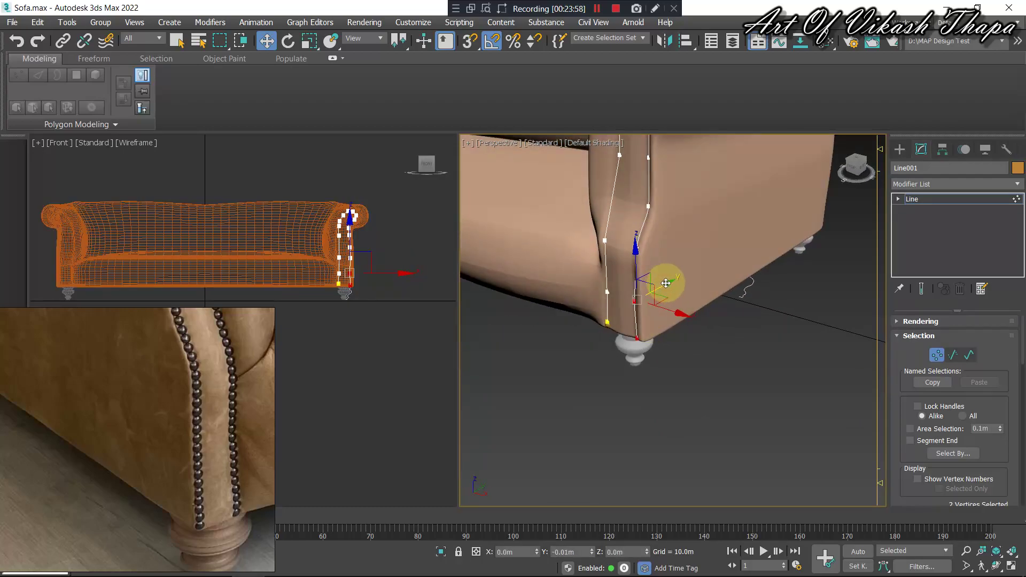
{"action": "scroll", "coordinate": [618, 320], "scroll_direction": "up", "scroll_amount": 3}
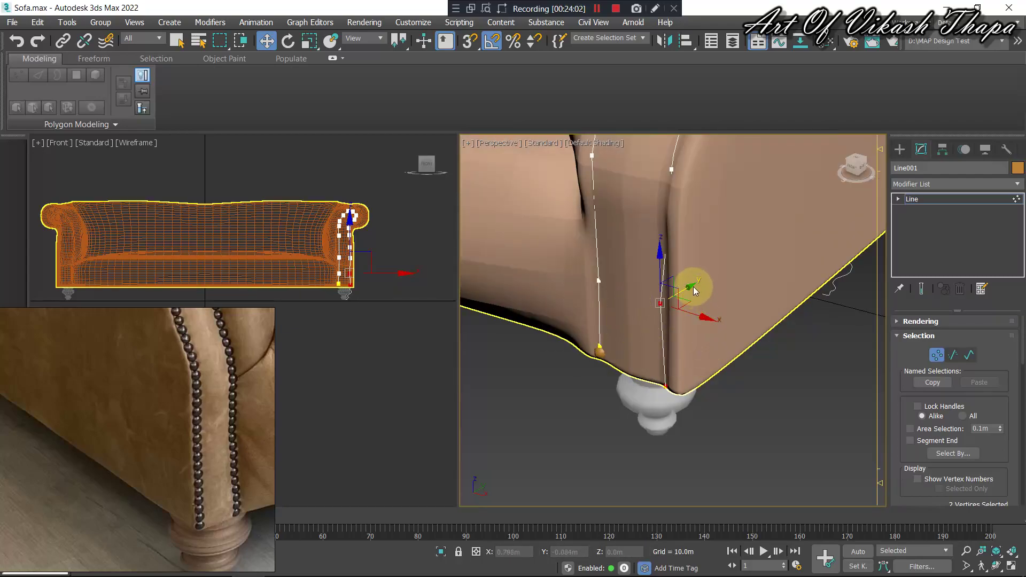
{"action": "left_click_drag", "start_coordinate": [693, 287], "coordinate": [685, 323]}
{"action": "left_click", "coordinate": [669, 382]}
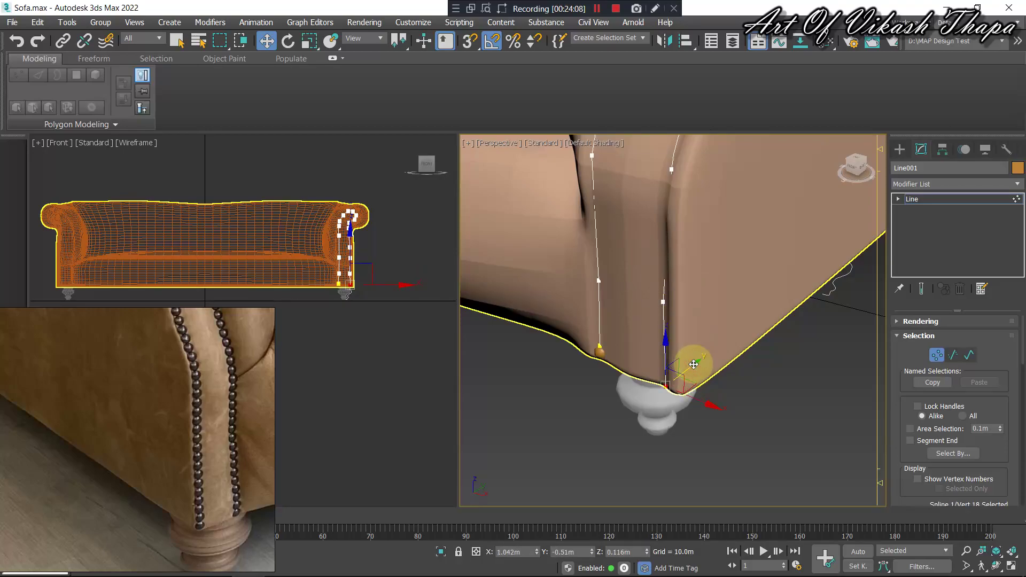
{"action": "mouse_move", "coordinate": [693, 364]}
{"action": "middle_mouse_down", "text": "alt"}
{"action": "mouse_move", "coordinate": [680, 343]}
{"action": "mouse_move", "coordinate": [710, 387]}
{"action": "middle_mouse_up", "text": "alt"}
{"action": "left_click_drag", "start_coordinate": [711, 387], "coordinate": [706, 384]}
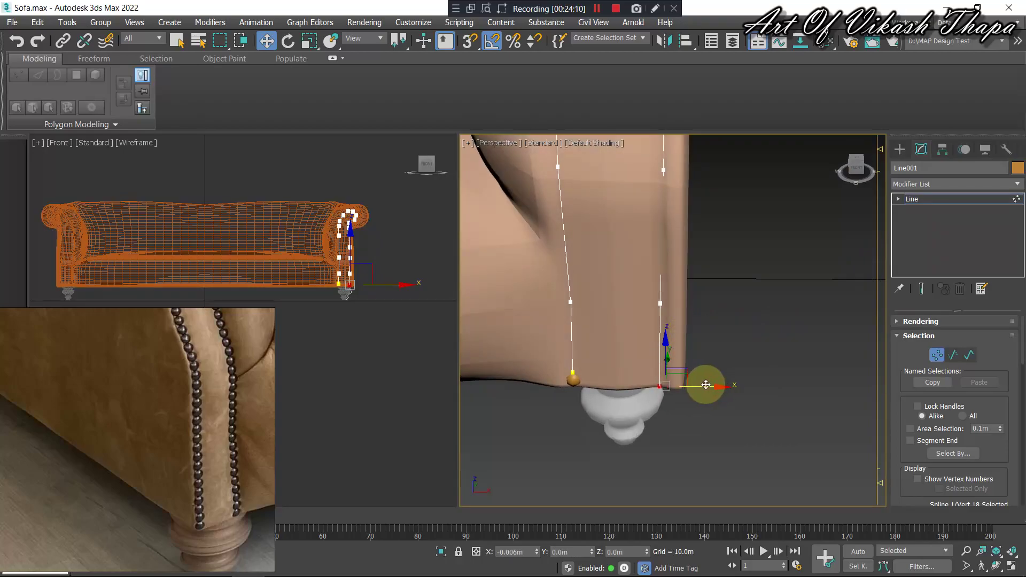
{"action": "mouse_move", "coordinate": [680, 367]}
{"action": "middle_mouse_down", "text": "alt"}
{"action": "mouse_move", "coordinate": [652, 359]}
{"action": "mouse_move", "coordinate": [691, 364]}
{"action": "middle_mouse_up", "text": "alt"}
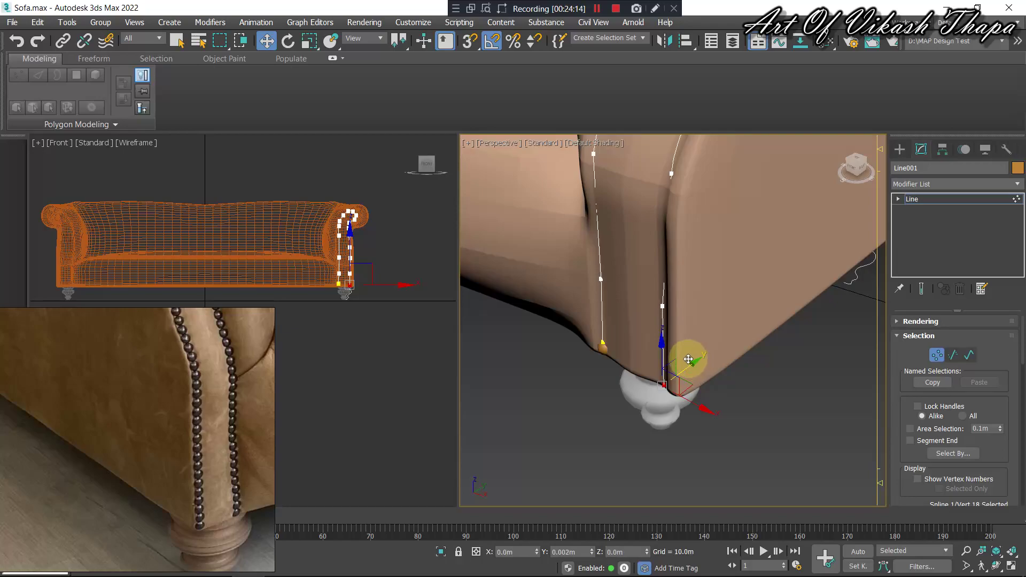
{"action": "left_click_drag", "start_coordinate": [688, 400], "coordinate": [694, 398]}
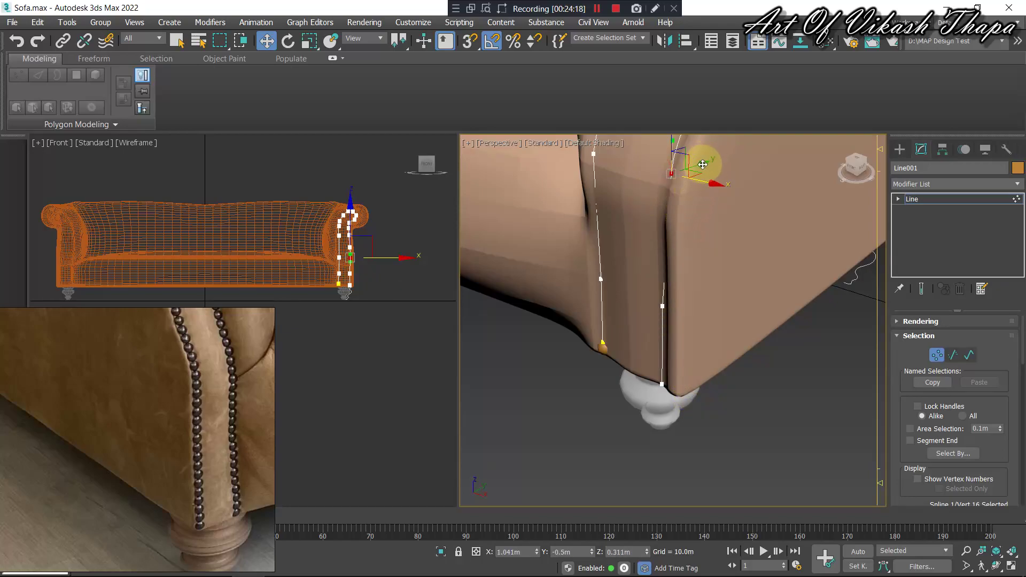
Move the vertex higher up the front edge along the arm's front bulge.
{"action": "left_click", "coordinate": [671, 174]}
{"action": "mouse_move", "coordinate": [699, 169]}
{"action": "left_mouse_down"}
{"action": "mouse_move", "coordinate": [678, 160]}
{"action": "mouse_move", "coordinate": [668, 218]}
{"action": "mouse_move", "coordinate": [687, 191]}
{"action": "left_mouse_up"}
{"action": "scroll", "coordinate": [669, 218], "scroll_direction": "up", "scroll_amount": 2}
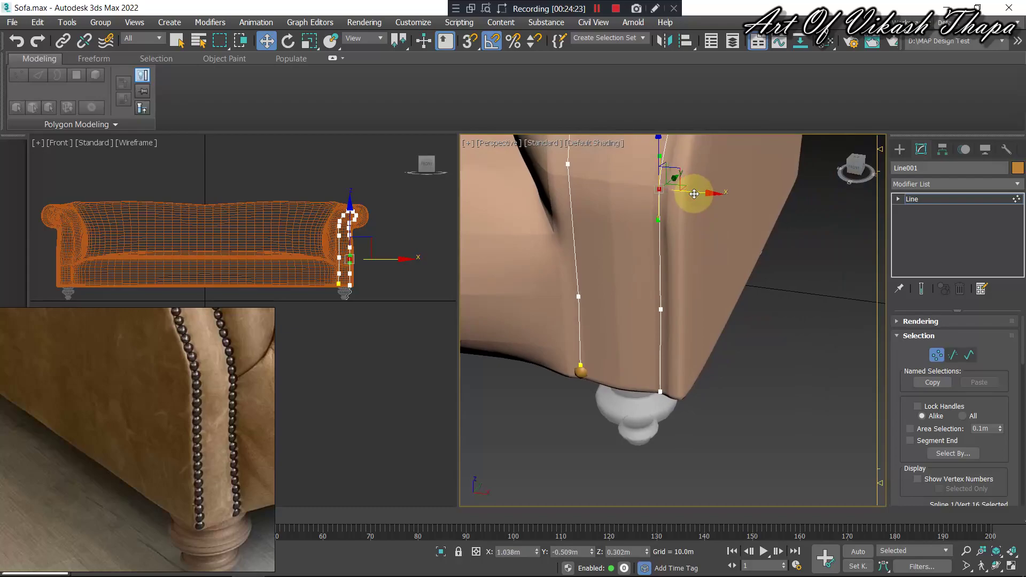
{"action": "middle_click_drag", "start_coordinate": [687, 190], "coordinate": [688, 183], "text": "alt"}
{"action": "left_click_drag", "start_coordinate": [686, 178], "coordinate": [687, 179]}
{"action": "mouse_move", "coordinate": [687, 179]}
{"action": "middle_mouse_down", "text": "alt"}
{"action": "mouse_move", "coordinate": [647, 178]}
{"action": "mouse_move", "coordinate": [675, 228]}
{"action": "mouse_move", "coordinate": [650, 259]}
{"action": "mouse_move", "coordinate": [680, 266]}
{"action": "mouse_move", "coordinate": [699, 253]}
{"action": "middle_mouse_up", "text": "alt"}
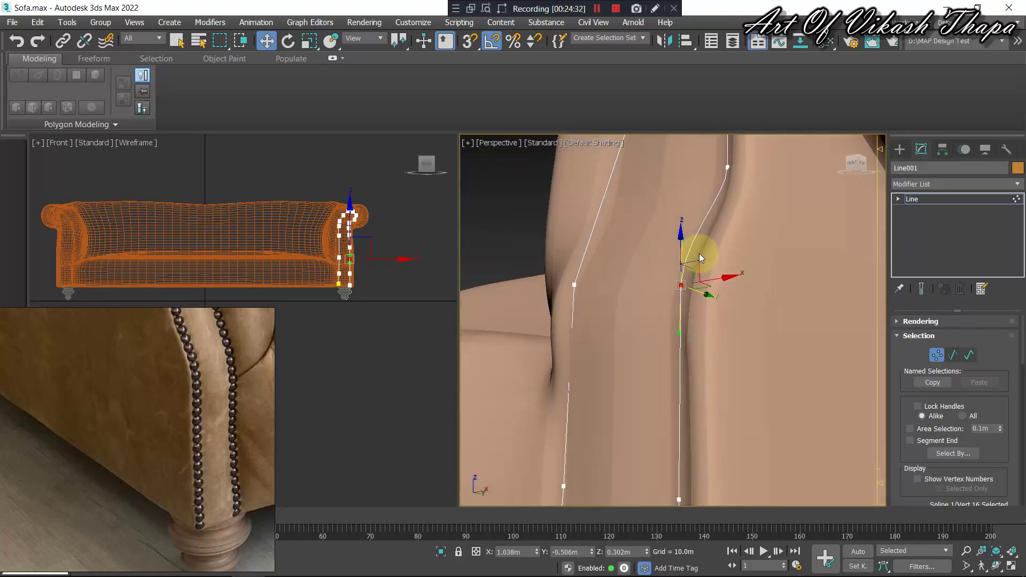
{"action": "middle_click_drag", "start_coordinate": [713, 198], "coordinate": [797, 219], "text": "alt"}
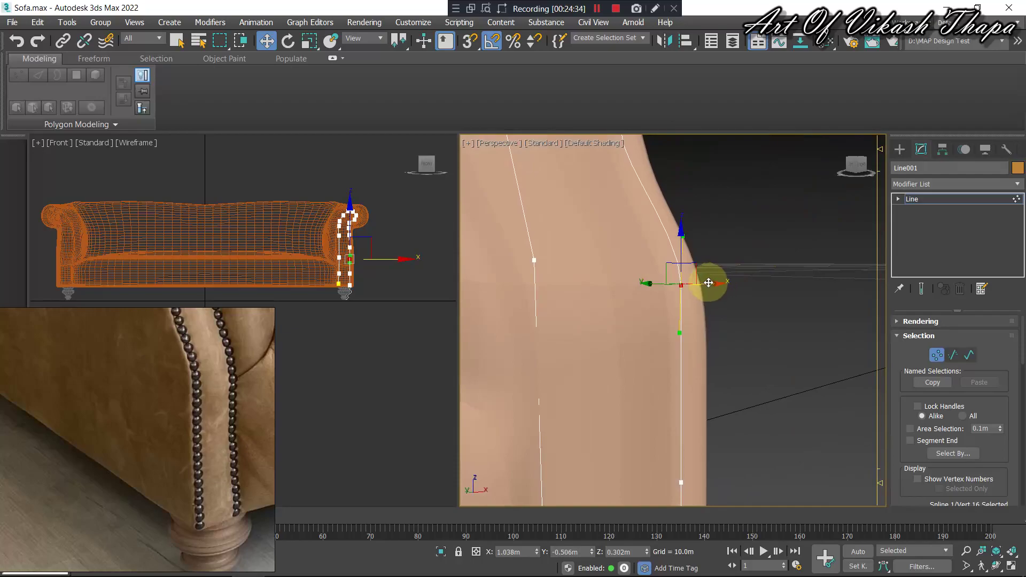
{"action": "left_click_drag", "start_coordinate": [710, 281], "coordinate": [648, 284]}
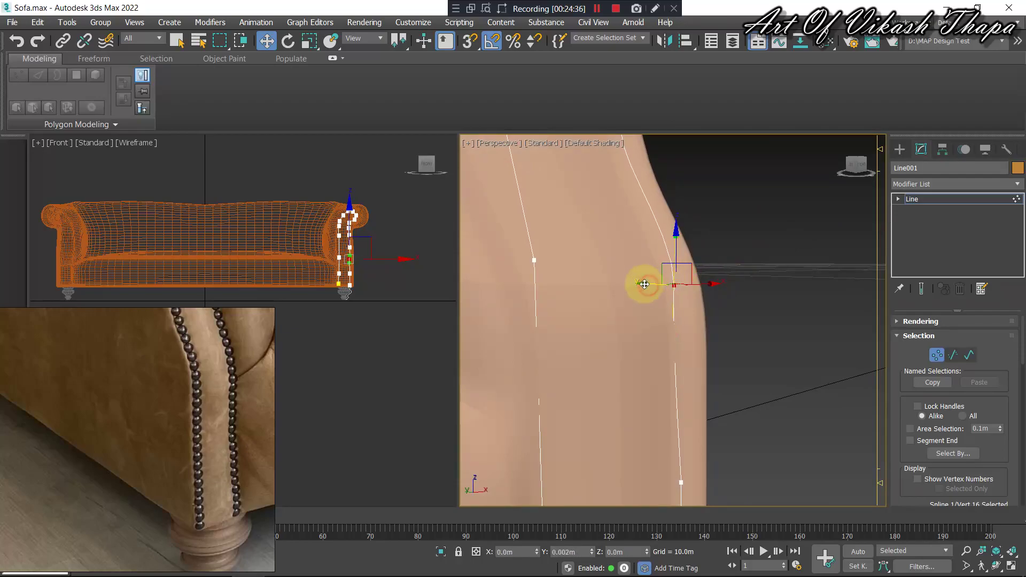
{"action": "middle_click_drag", "start_coordinate": [656, 256], "coordinate": [675, 320], "text": "alt"}
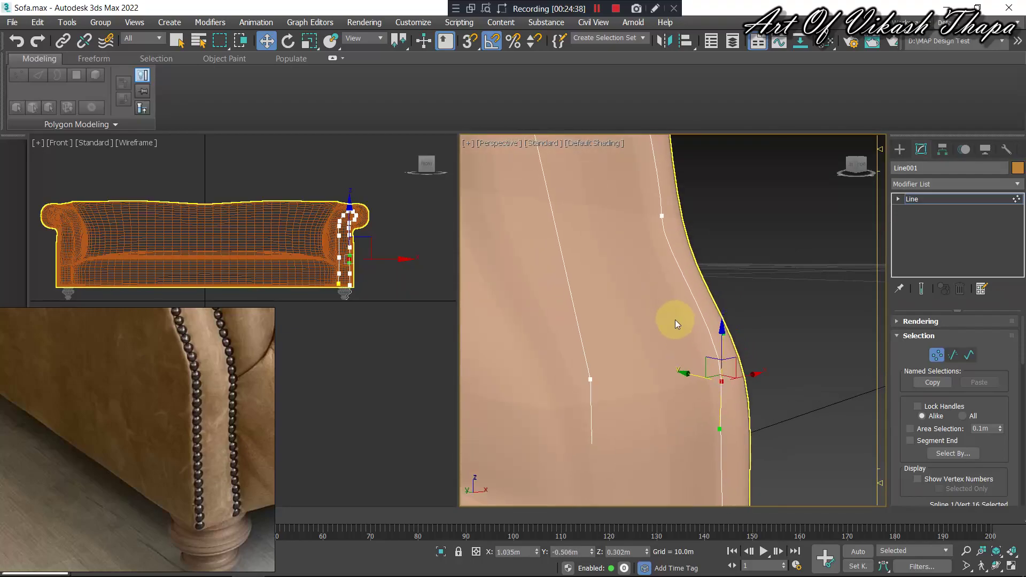
Drag the outer-curve vertex's Bezier tangent handle to smooth the curve.
{"action": "key", "text": "q"}
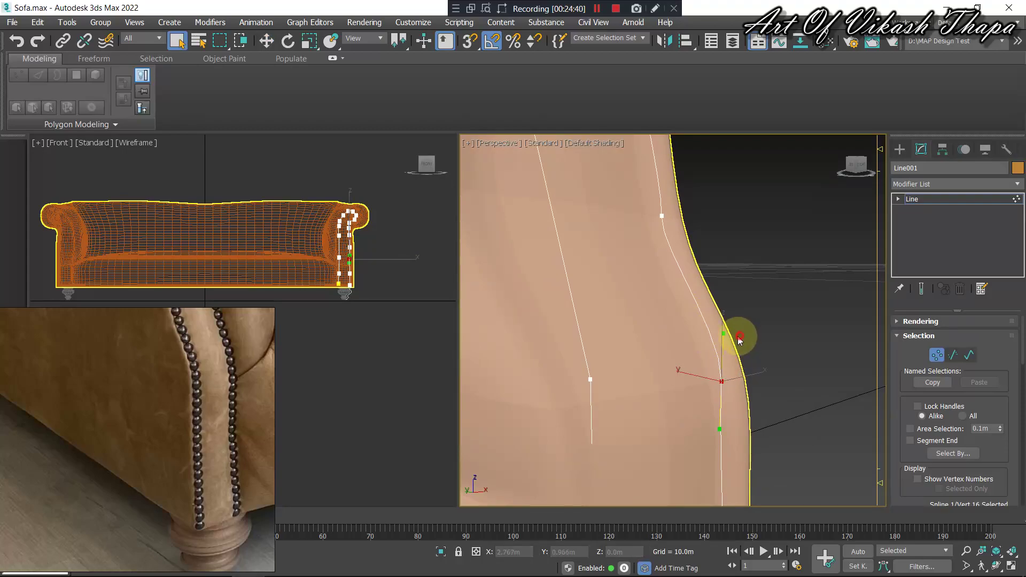
{"action": "left_click", "coordinate": [734, 348]}
{"action": "left_click", "coordinate": [722, 380]}
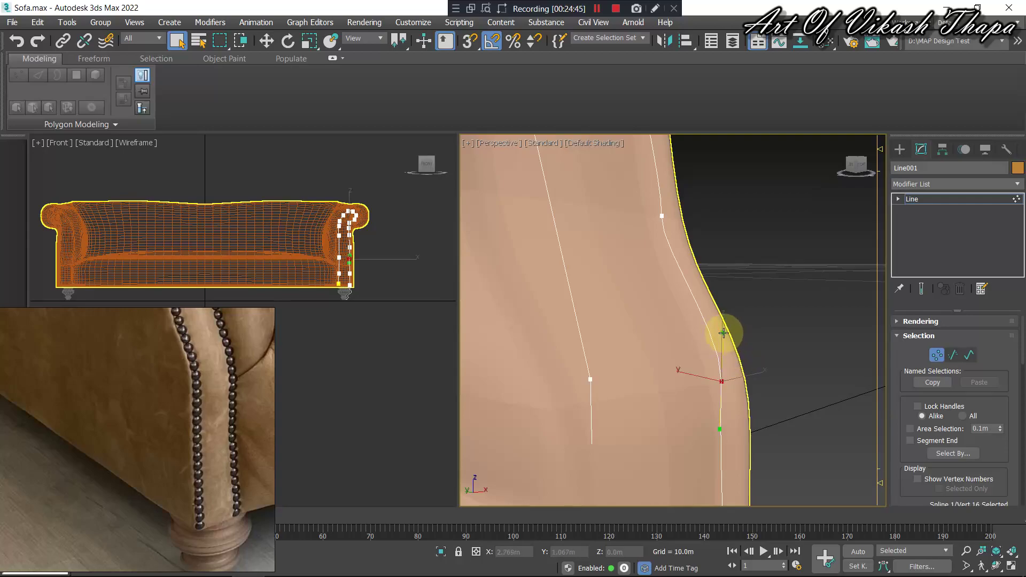
{"action": "left_click_drag", "start_coordinate": [724, 334], "coordinate": [752, 348]}
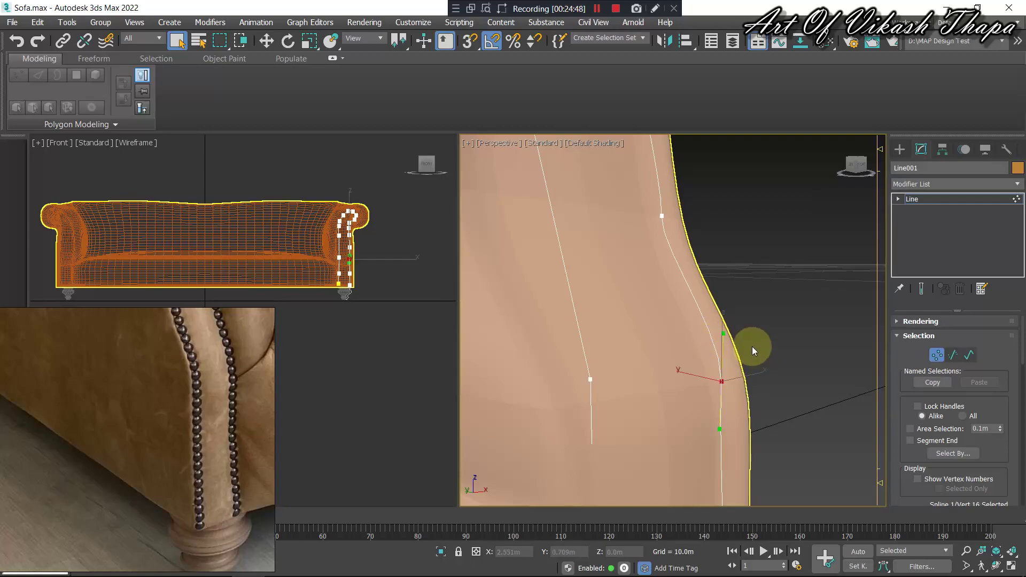
{"action": "key", "text": "w"}
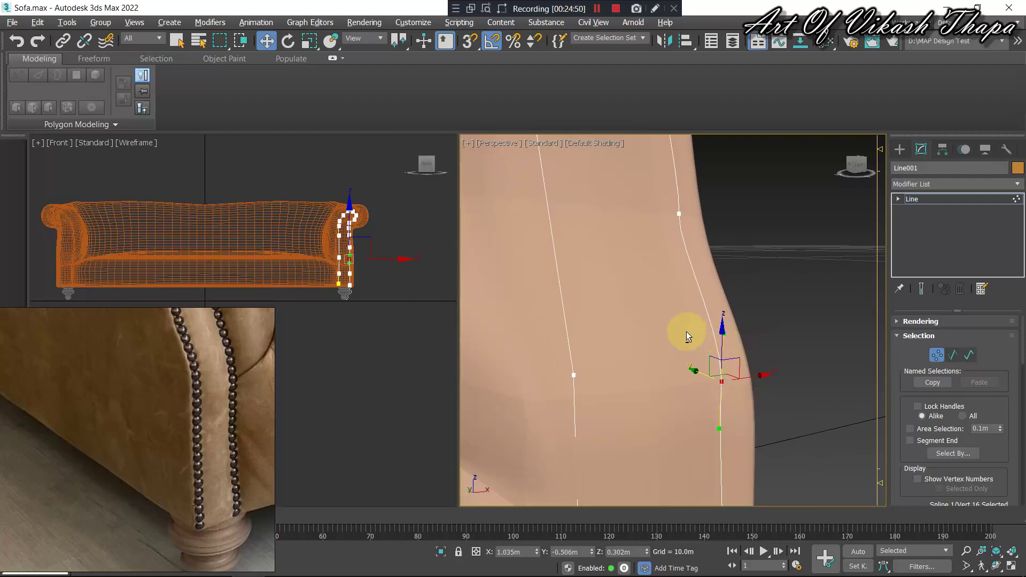
{"action": "middle_click_drag", "start_coordinate": [686, 331], "coordinate": [745, 337], "text": "alt"}
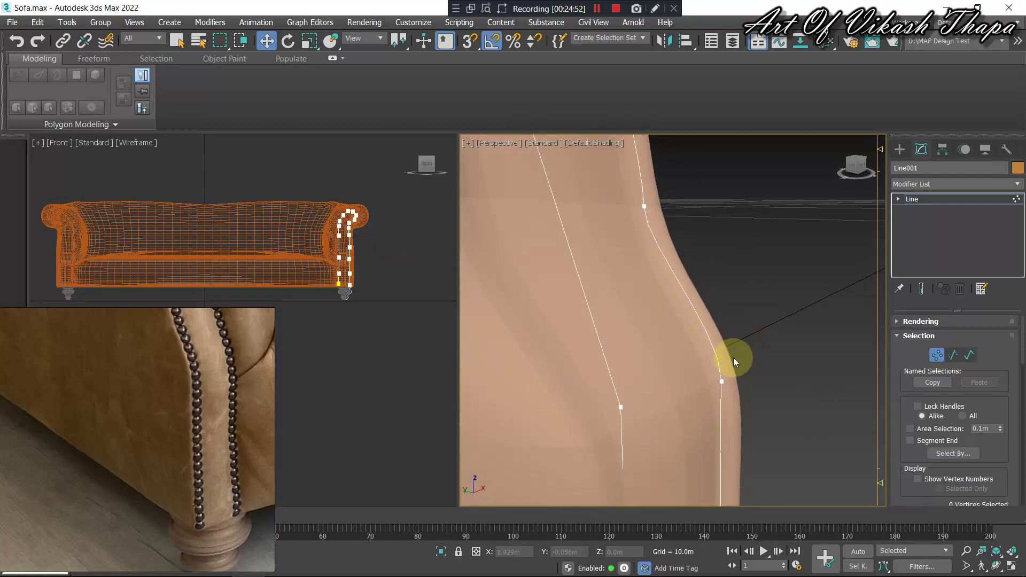
{"action": "key", "text": "q"}
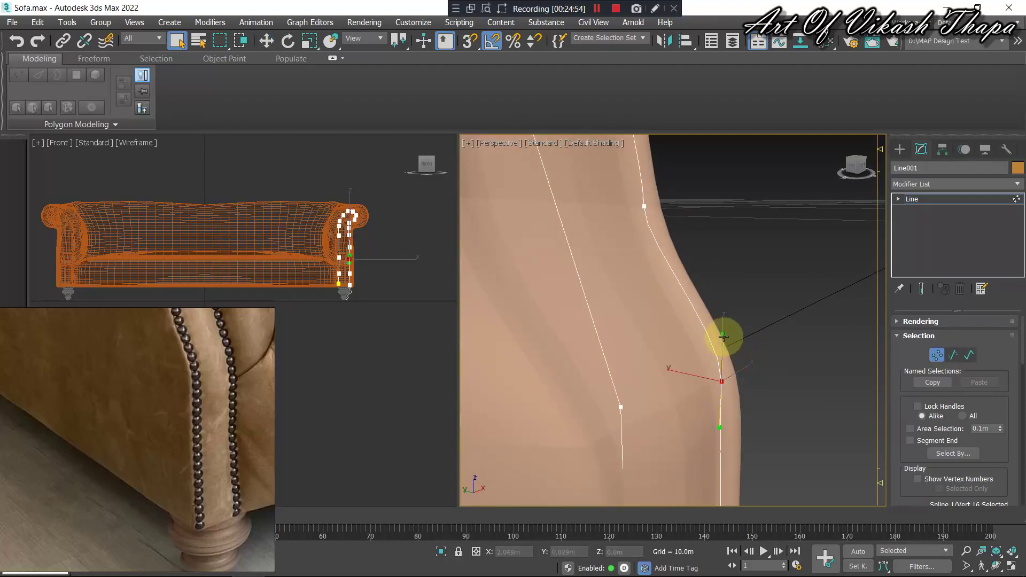
{"action": "left_click", "coordinate": [723, 334]}
{"action": "middle_click_drag", "start_coordinate": [765, 361], "coordinate": [607, 342], "text": "alt"}
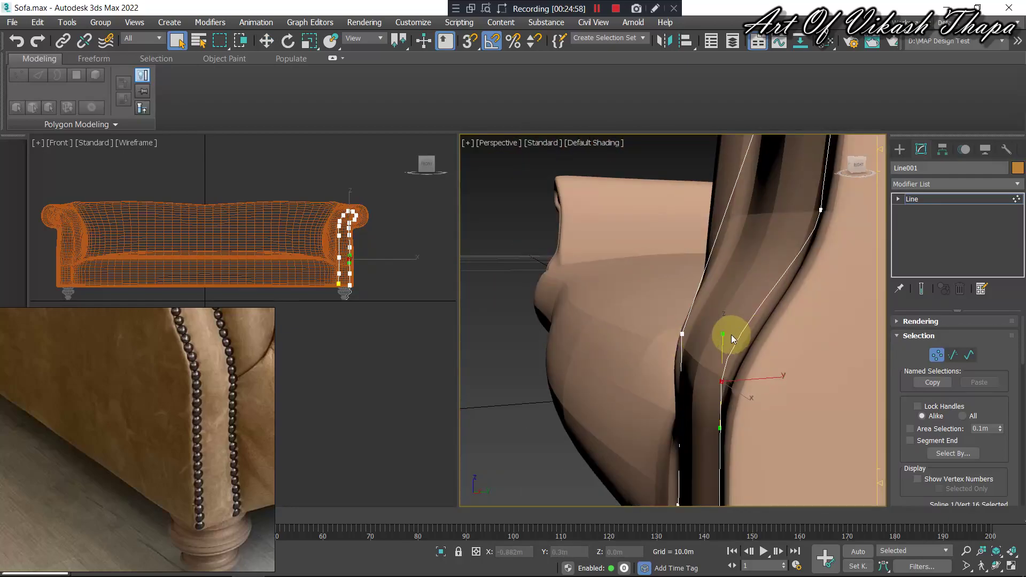
{"action": "middle_click_drag", "start_coordinate": [717, 337], "coordinate": [675, 316], "text": "alt"}
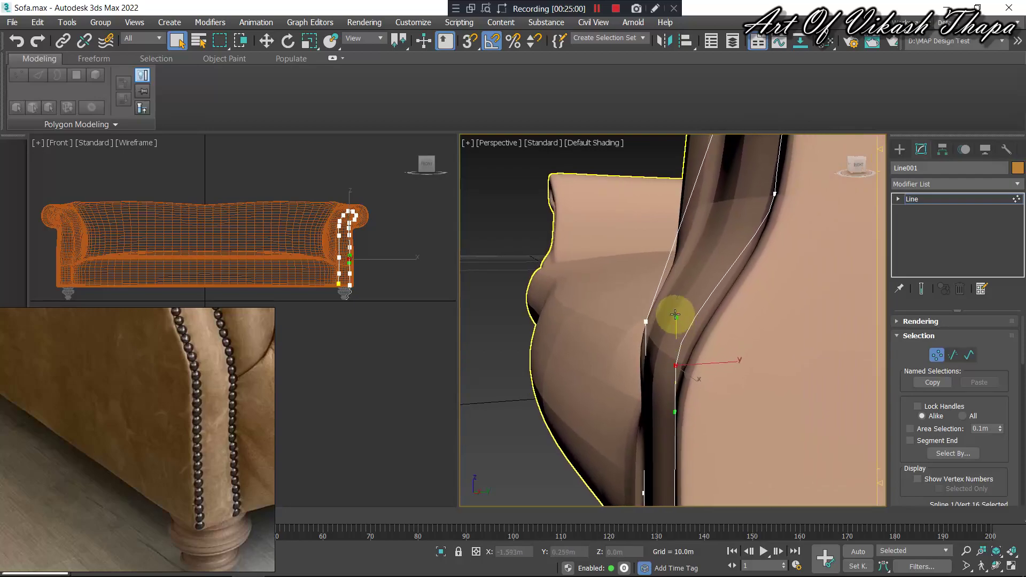
Select all spline vertices, then pick the vertex at the arm's lower bend.
{"action": "right_click", "coordinate": [675, 317]}
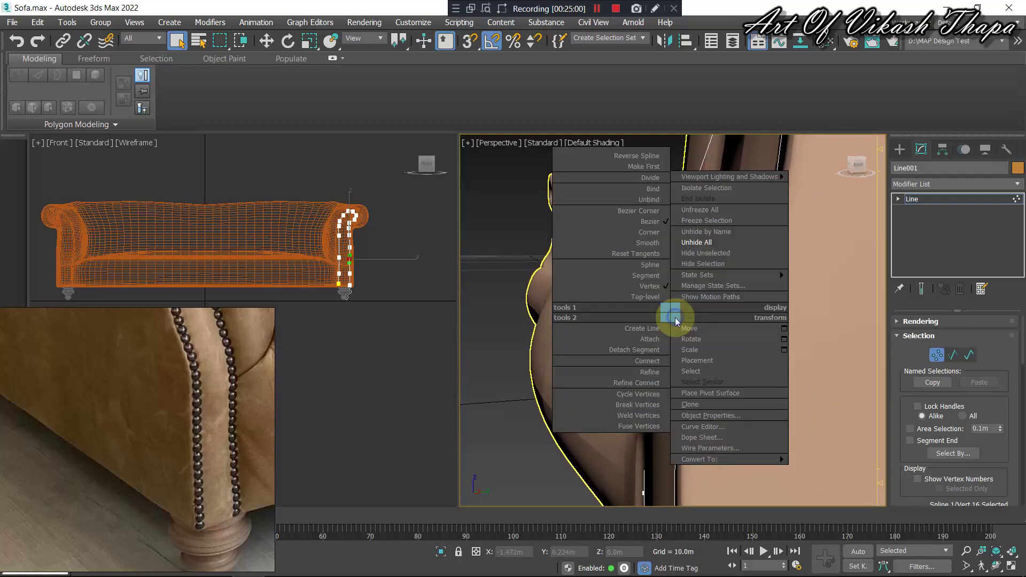
{"action": "left_click", "coordinate": [508, 273]}
{"action": "mouse_move", "coordinate": [627, 307]}
{"action": "middle_mouse_down", "text": "alt"}
{"action": "mouse_move", "coordinate": [636, 305]}
{"action": "mouse_move", "coordinate": [616, 300]}
{"action": "middle_mouse_up", "text": "alt"}
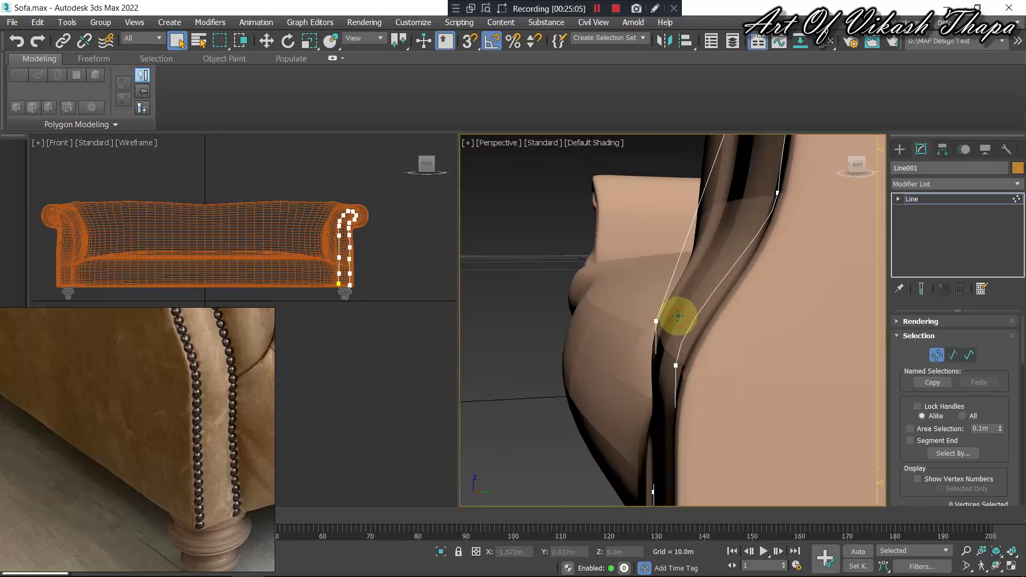
{"action": "key", "text": "ctrl+a"}
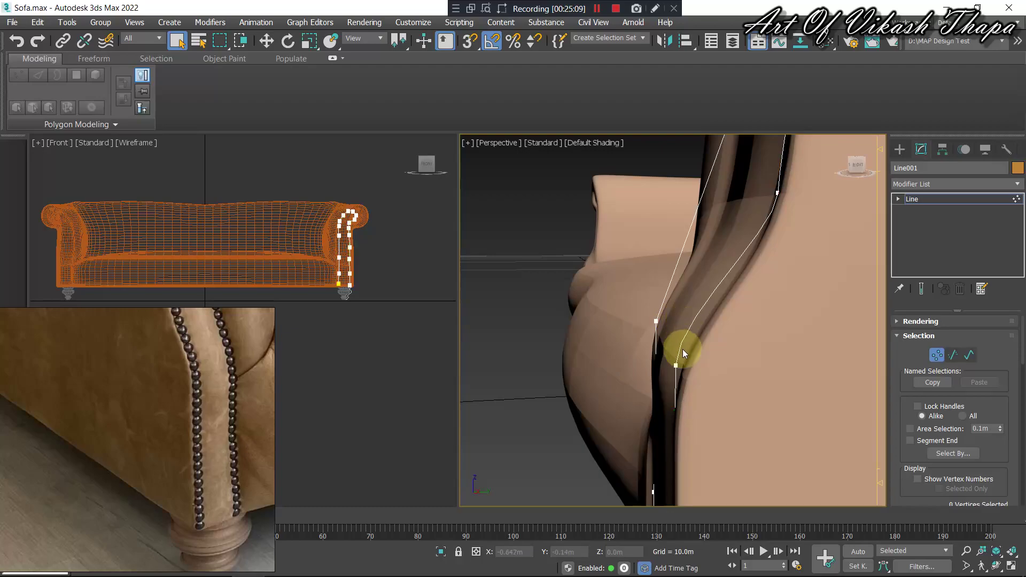
{"action": "key", "text": "ctrl+a"}
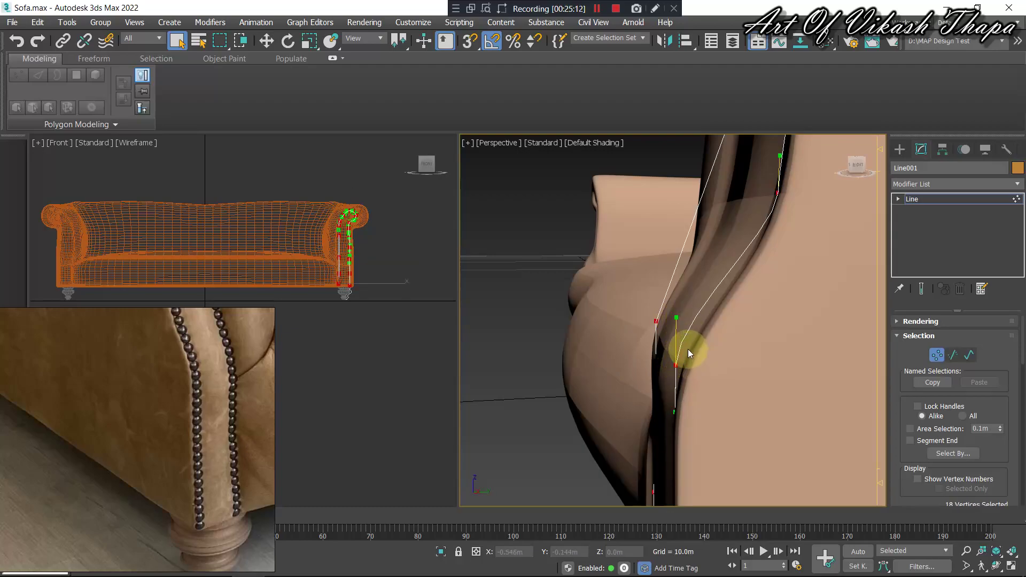
{"action": "left_click", "coordinate": [677, 364]}
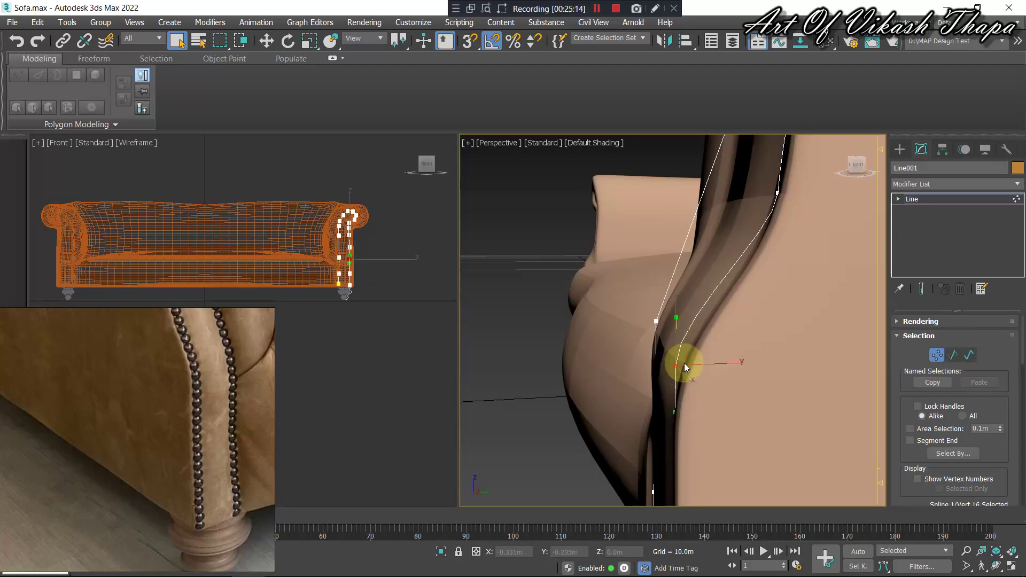
Rotate and move the bend vertex's tangent handles, with Angle Snap turned off.
{"action": "key", "text": "w"}
{"action": "key", "text": "e"}
{"action": "left_click_drag", "start_coordinate": [691, 321], "coordinate": [700, 321]}
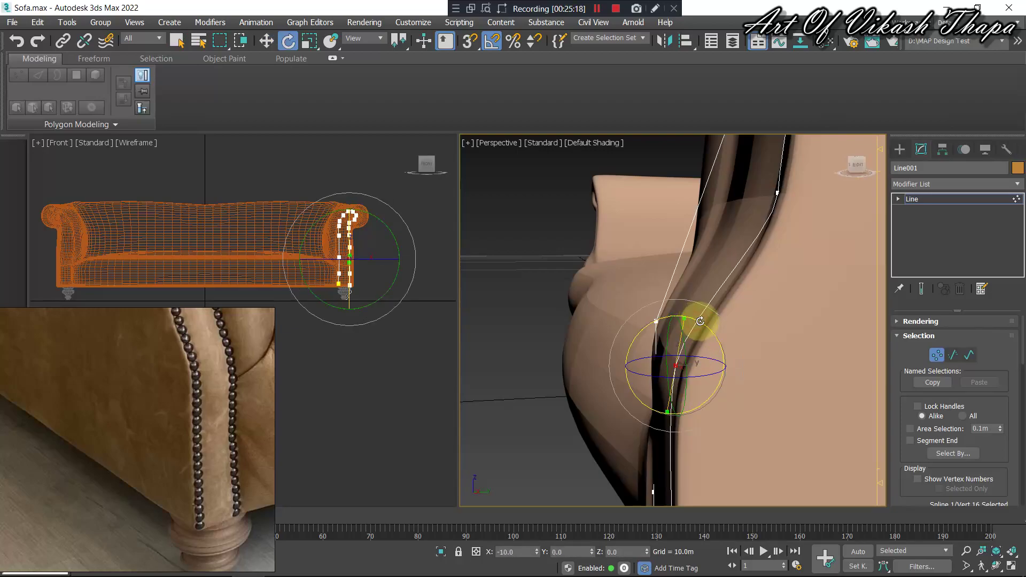
{"action": "key", "text": "w"}
{"action": "left_click_drag", "start_coordinate": [710, 365], "coordinate": [712, 363]}
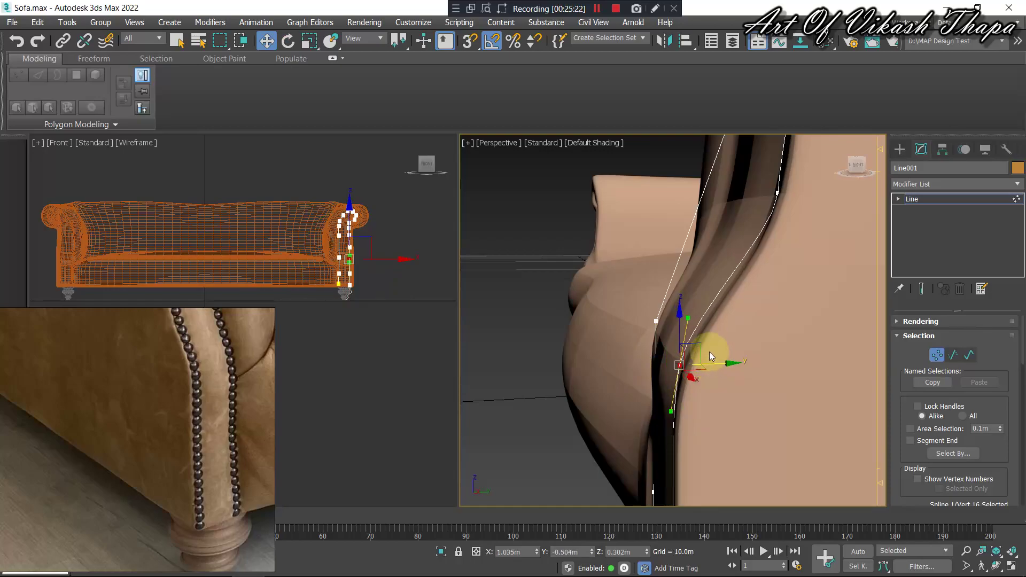
{"action": "key", "text": "e"}
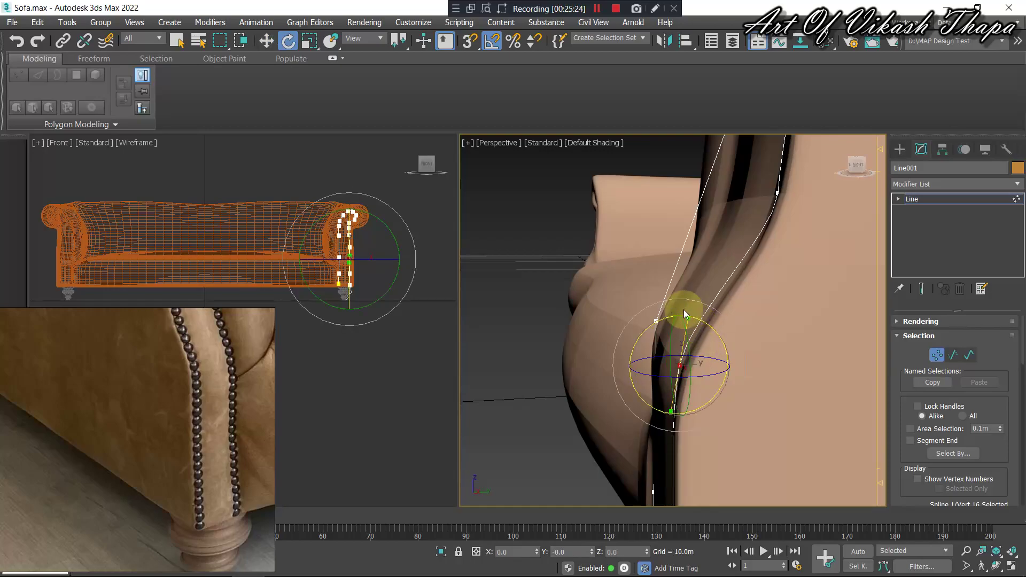
{"action": "left_click", "coordinate": [491, 42]}
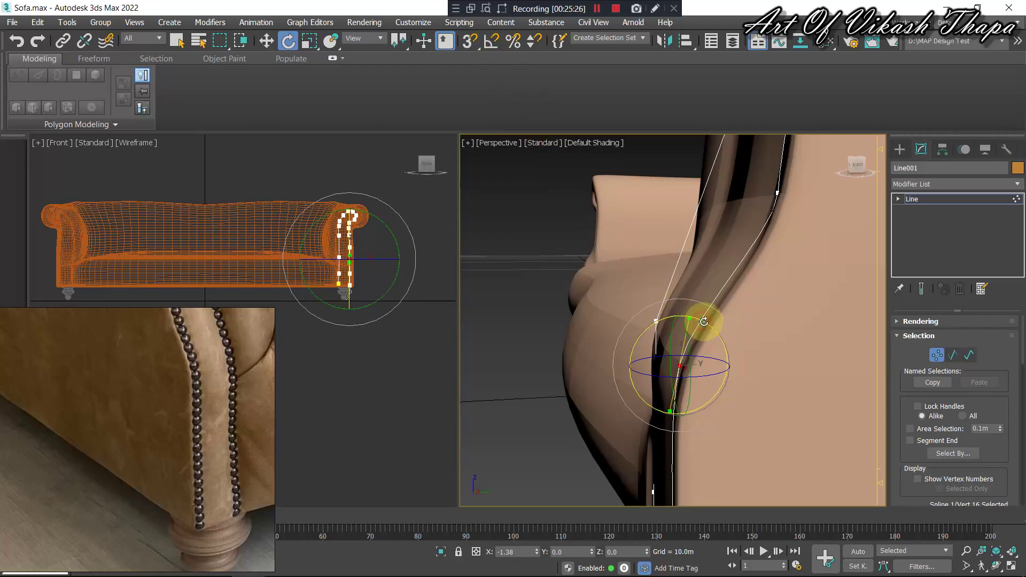
{"action": "key", "text": "w"}
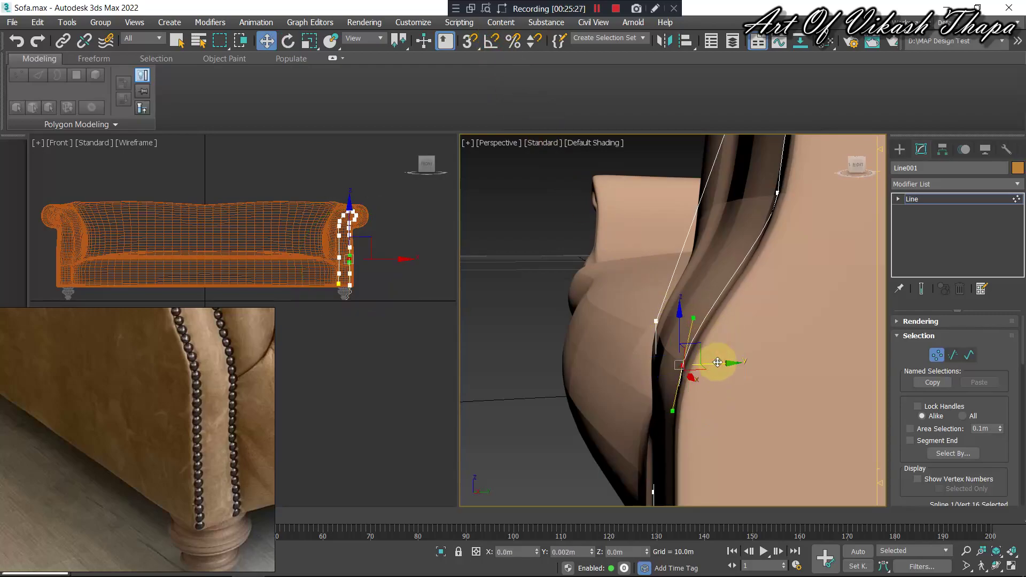
{"action": "key", "text": "e"}
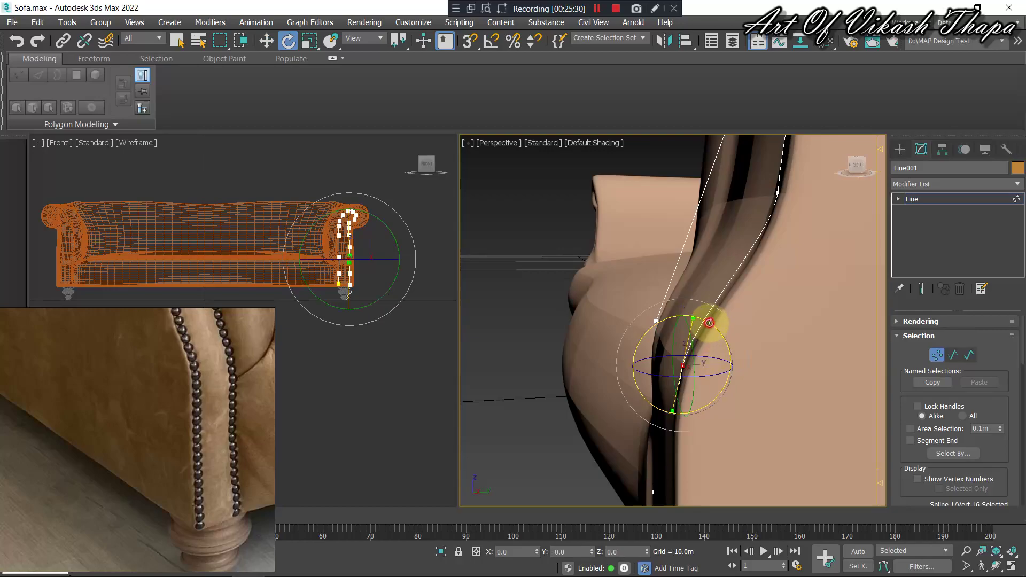
{"action": "mouse_move", "coordinate": [712, 331]}
{"action": "middle_mouse_down", "text": "alt"}
{"action": "mouse_move", "coordinate": [703, 311]}
{"action": "mouse_move", "coordinate": [660, 338]}
{"action": "mouse_move", "coordinate": [738, 332]}
{"action": "mouse_move", "coordinate": [744, 279]}
{"action": "mouse_move", "coordinate": [770, 278]}
{"action": "mouse_move", "coordinate": [774, 293]}
{"action": "middle_mouse_up", "text": "alt"}
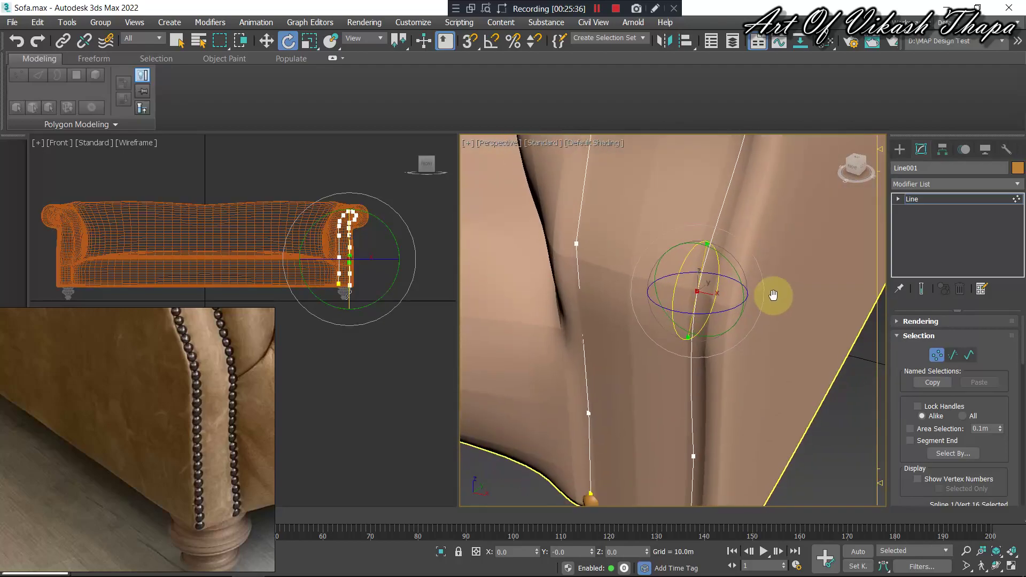
Select a vertex higher up the spline and view it along the arm.
{"action": "left_click", "coordinate": [562, 246]}
{"action": "scroll", "coordinate": [659, 292], "scroll_direction": "down", "scroll_amount": 2}
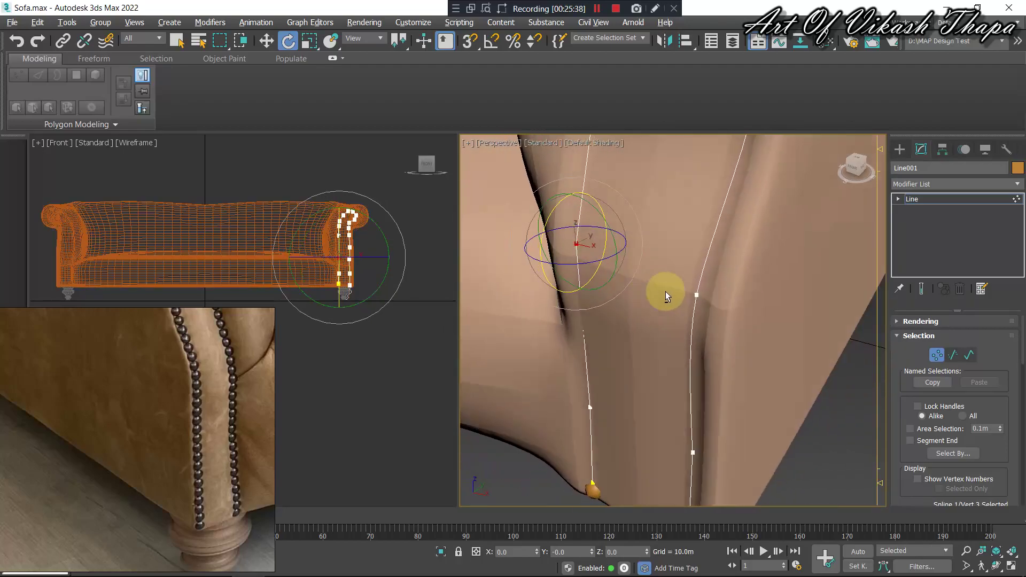
{"action": "mouse_move", "coordinate": [664, 291]}
{"action": "middle_mouse_down", "text": "alt"}
{"action": "mouse_move", "coordinate": [748, 284]}
{"action": "mouse_move", "coordinate": [721, 279]}
{"action": "mouse_move", "coordinate": [679, 283]}
{"action": "mouse_move", "coordinate": [790, 304]}
{"action": "mouse_move", "coordinate": [680, 266]}
{"action": "middle_mouse_up", "text": "alt"}
{"action": "scroll", "coordinate": [722, 280], "scroll_direction": "up", "scroll_amount": 3}
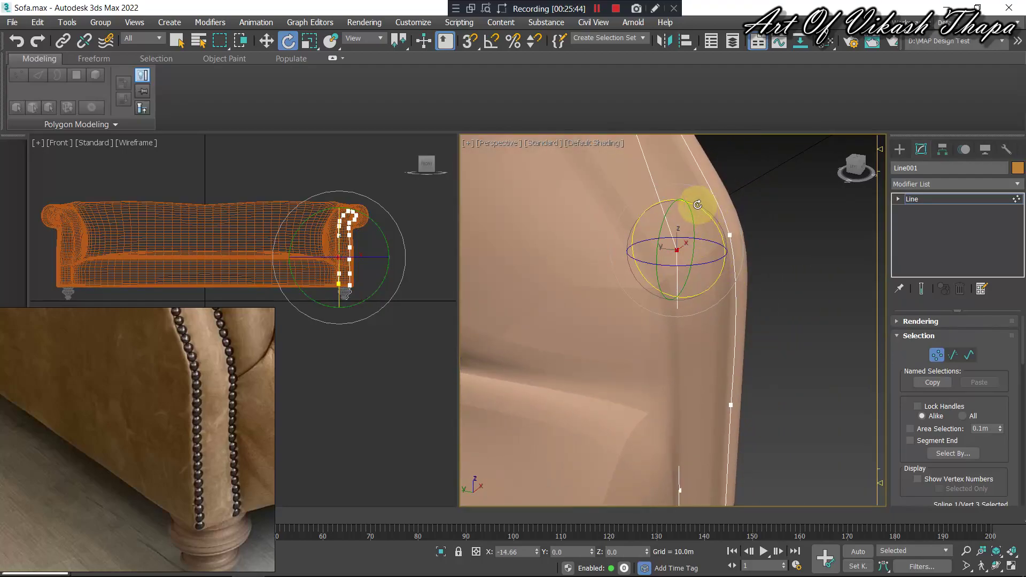
{"action": "mouse_move", "coordinate": [758, 264]}
{"action": "middle_mouse_down", "text": "alt"}
{"action": "mouse_move", "coordinate": [736, 239]}
{"action": "mouse_move", "coordinate": [729, 249]}
{"action": "middle_mouse_up", "text": "alt"}
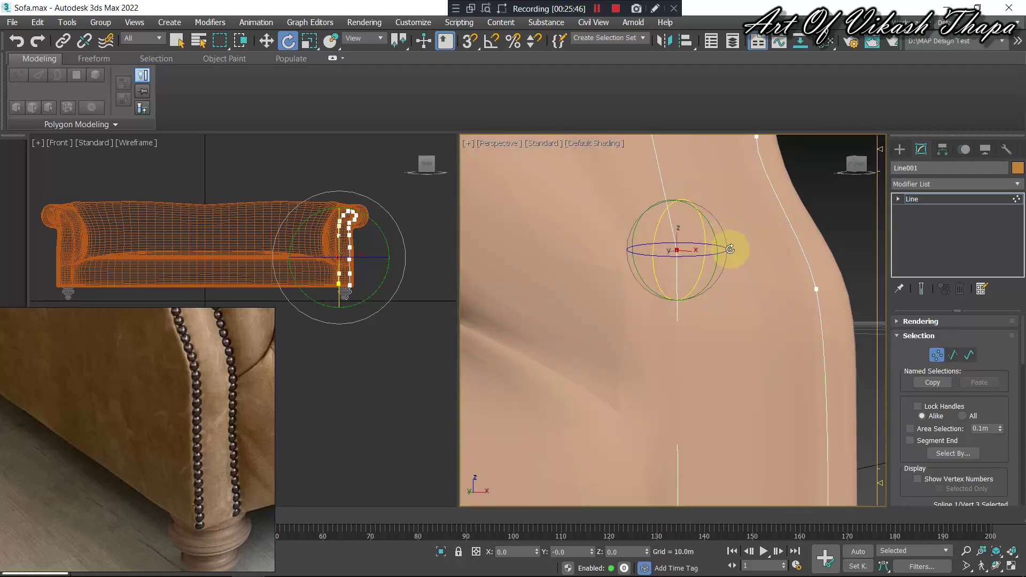
Convert the upper spline vertex to Bezier and rotate its handles to bend the curve.
{"action": "right_click", "coordinate": [730, 249]}
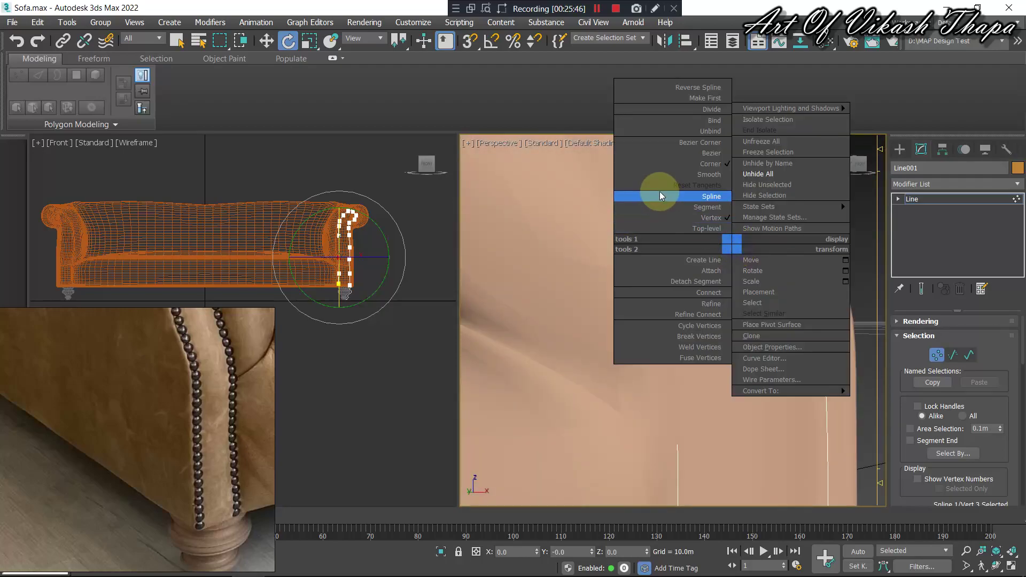
{"action": "left_click", "coordinate": [685, 155]}
{"action": "mouse_move", "coordinate": [722, 274]}
{"action": "middle_mouse_down", "text": "alt"}
{"action": "mouse_move", "coordinate": [759, 294]}
{"action": "mouse_move", "coordinate": [803, 264]}
{"action": "mouse_move", "coordinate": [729, 252]}
{"action": "mouse_move", "coordinate": [724, 224]}
{"action": "mouse_move", "coordinate": [683, 169]}
{"action": "middle_mouse_up", "text": "alt"}
{"action": "scroll", "coordinate": [778, 264], "scroll_direction": "down", "scroll_amount": 3}
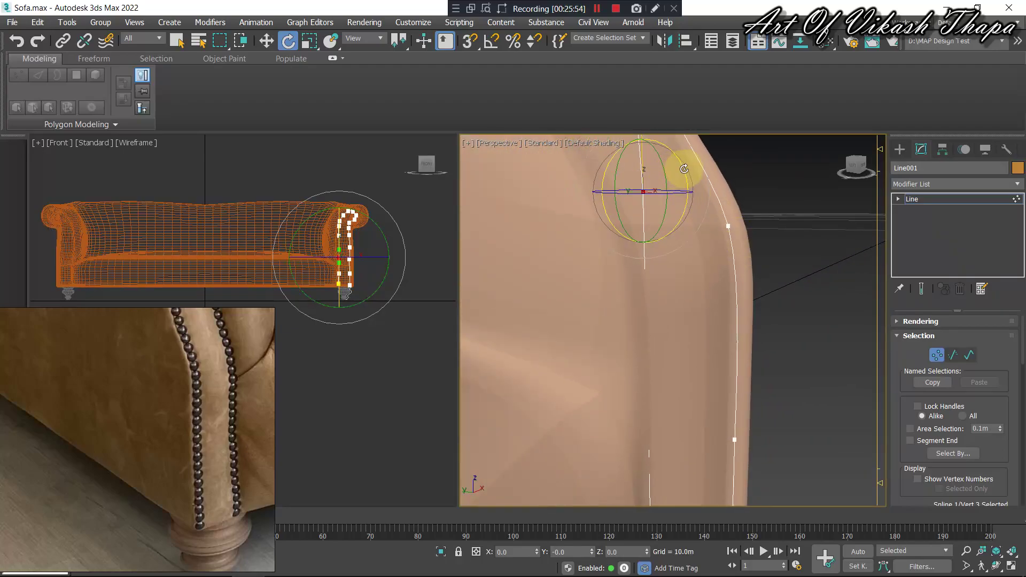
{"action": "left_click_drag", "start_coordinate": [685, 166], "coordinate": [682, 197]}
{"action": "middle_click_drag", "start_coordinate": [682, 197], "coordinate": [717, 241], "text": "alt"}
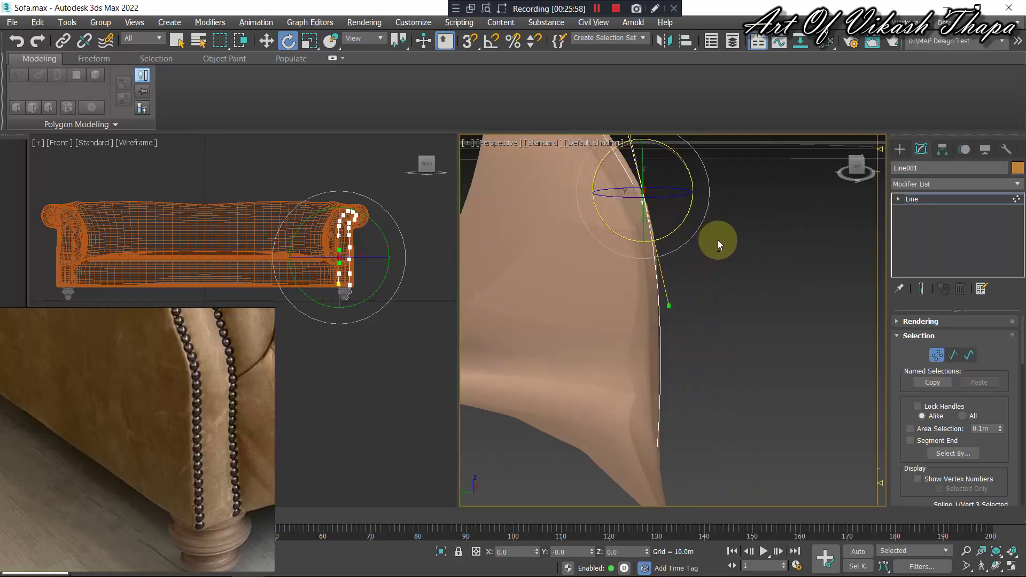
Reshape the vertex's tangent handles by moving and rotating them to align the curve.
{"action": "key", "text": "w"}
{"action": "left_click_drag", "start_coordinate": [638, 243], "coordinate": [624, 251]}
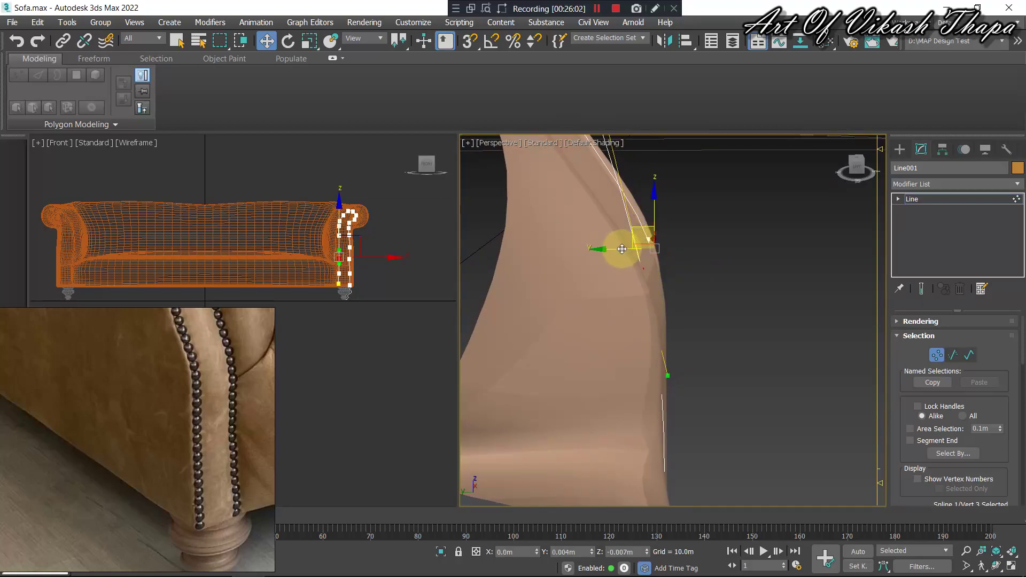
{"action": "left_click_drag", "start_coordinate": [624, 251], "coordinate": [663, 229]}
{"action": "key", "text": "e"}
{"action": "mouse_move", "coordinate": [743, 275]}
{"action": "middle_mouse_down", "text": "alt"}
{"action": "mouse_move", "coordinate": [595, 267]}
{"action": "mouse_move", "coordinate": [675, 289]}
{"action": "middle_mouse_up", "text": "alt"}
Move the Bezier vertex onto the arm's front edge and smooth its tangent.
{"action": "key", "text": "w"}
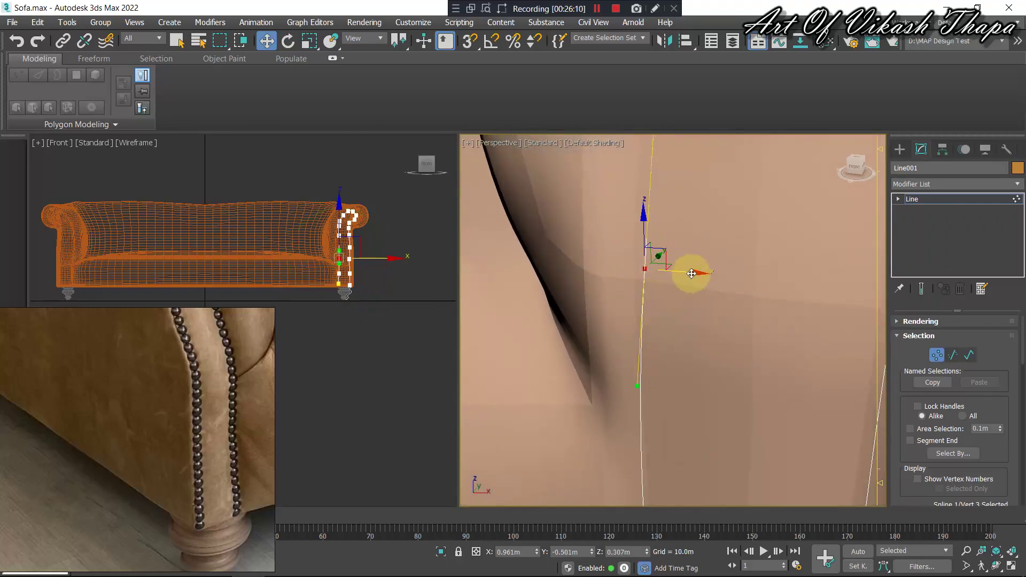
{"action": "left_click_drag", "start_coordinate": [692, 273], "coordinate": [683, 272]}
{"action": "scroll", "coordinate": [684, 278], "scroll_direction": "down", "scroll_amount": 3}
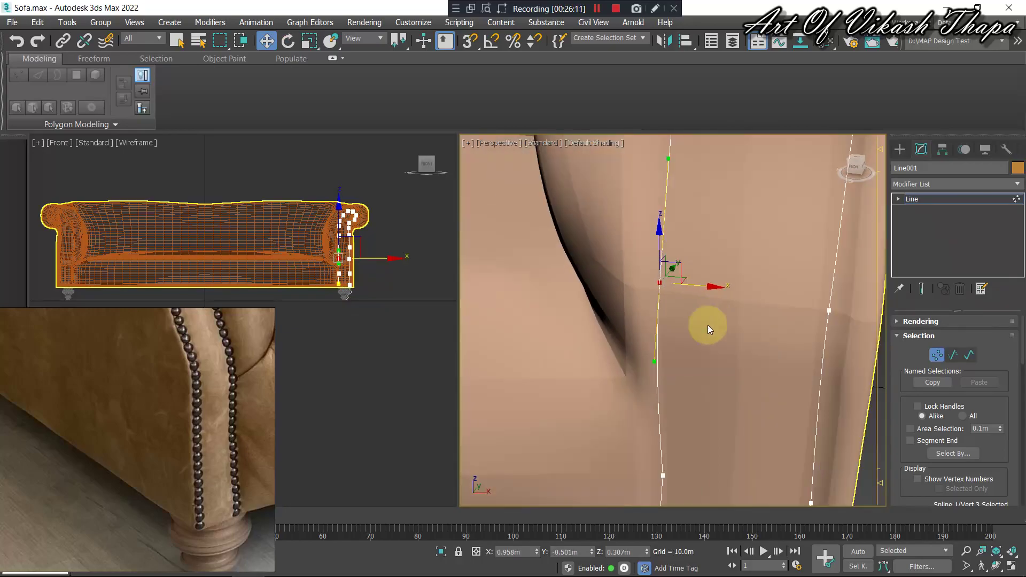
{"action": "scroll", "coordinate": [707, 325], "scroll_direction": "down", "scroll_amount": 3}
{"action": "mouse_move", "coordinate": [705, 303]}
{"action": "middle_mouse_down", "text": "alt"}
{"action": "mouse_move", "coordinate": [671, 289]}
{"action": "mouse_move", "coordinate": [658, 292]}
{"action": "mouse_move", "coordinate": [659, 306]}
{"action": "mouse_move", "coordinate": [649, 270]}
{"action": "middle_mouse_up", "text": "alt"}
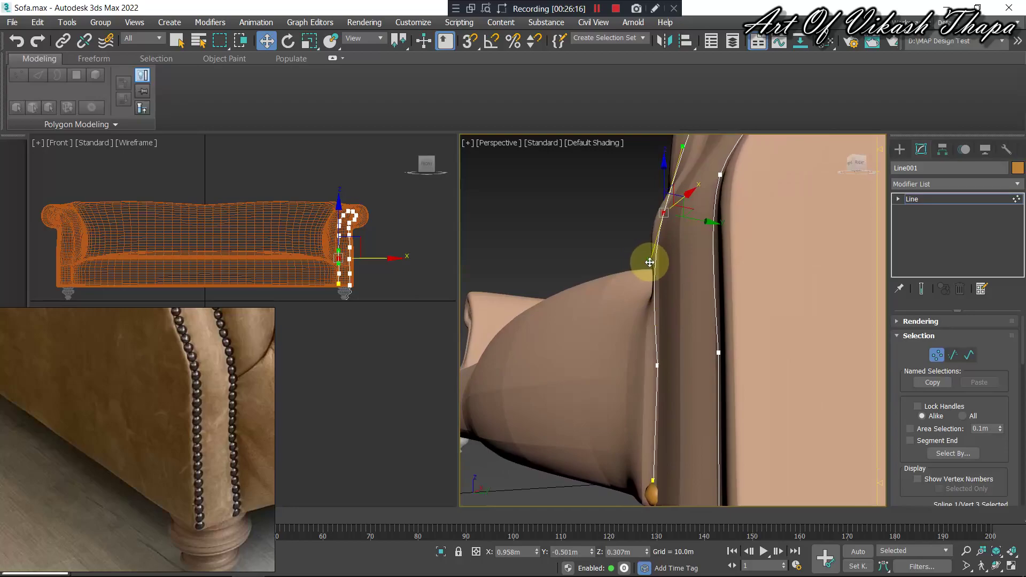
{"action": "left_click_drag", "start_coordinate": [649, 262], "coordinate": [656, 247]}
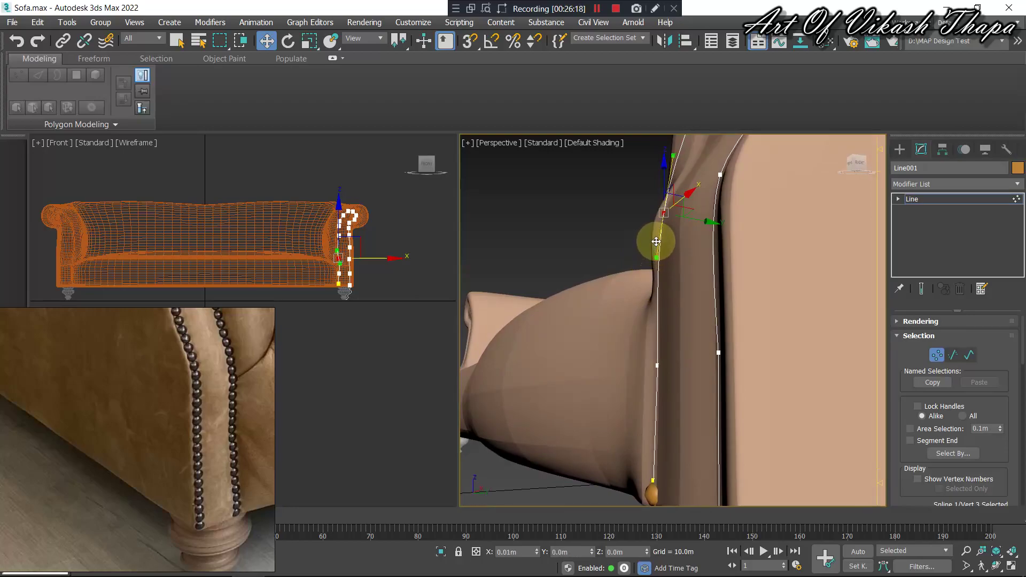
{"action": "mouse_move", "coordinate": [659, 247]}
{"action": "middle_mouse_down", "text": "alt"}
{"action": "mouse_move", "coordinate": [681, 293]}
{"action": "mouse_move", "coordinate": [662, 373]}
{"action": "mouse_move", "coordinate": [678, 297]}
{"action": "mouse_move", "coordinate": [705, 308]}
{"action": "middle_mouse_up", "text": "alt"}
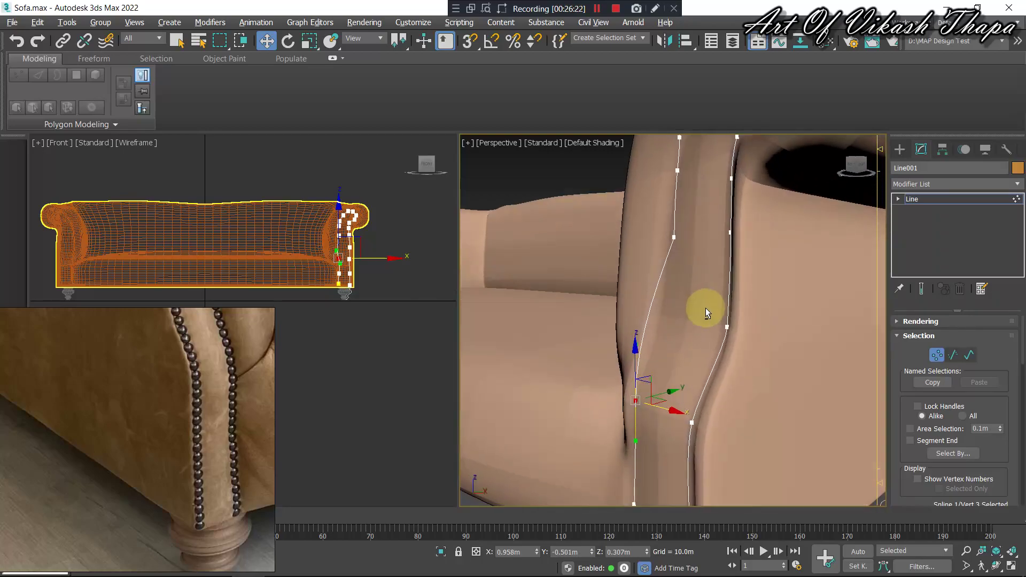
Select vertex 4 and move it so the spline follows the arm edge.
{"action": "left_click", "coordinate": [674, 237]}
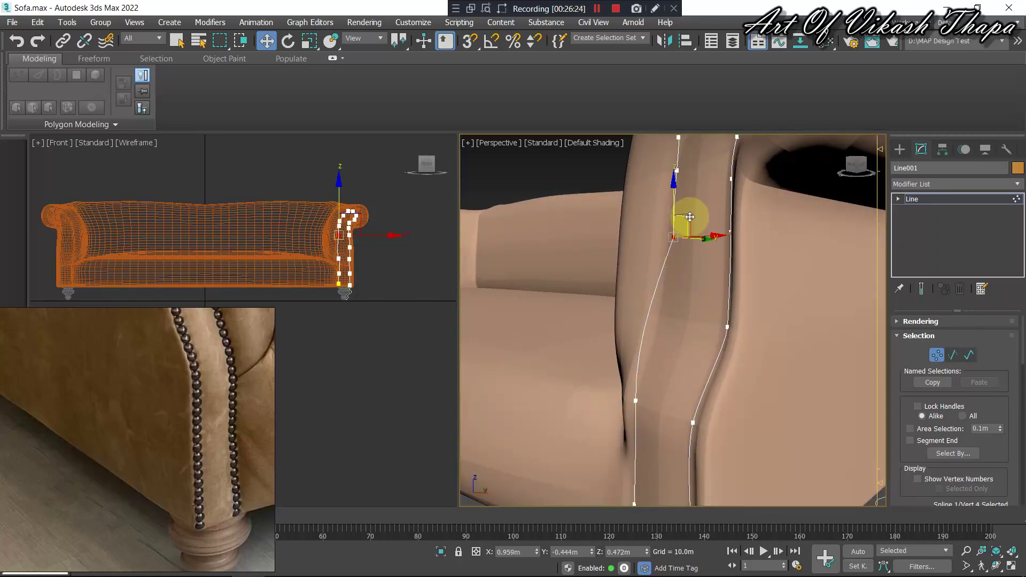
{"action": "middle_click_drag", "start_coordinate": [696, 249], "coordinate": [681, 244], "text": "alt"}
{"action": "mouse_move", "coordinate": [693, 220]}
{"action": "left_mouse_down"}
{"action": "mouse_move", "coordinate": [675, 318]}
{"action": "mouse_move", "coordinate": [686, 238]}
{"action": "mouse_move", "coordinate": [689, 248]}
{"action": "left_mouse_up"}
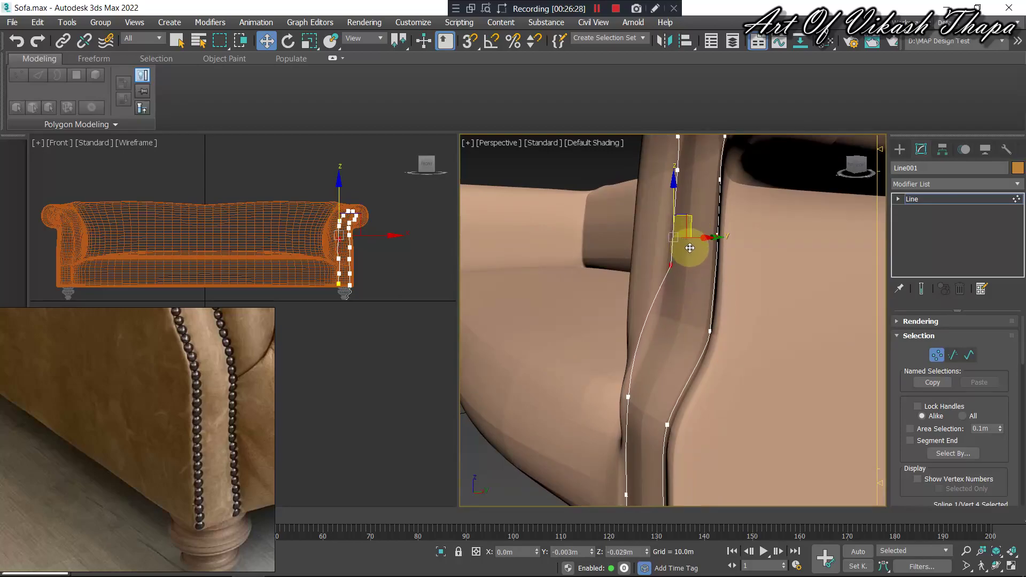
{"action": "mouse_move", "coordinate": [686, 248]}
{"action": "middle_mouse_down", "text": "alt"}
{"action": "mouse_move", "coordinate": [623, 362]}
{"action": "mouse_move", "coordinate": [622, 337]}
{"action": "middle_mouse_up", "text": "alt"}
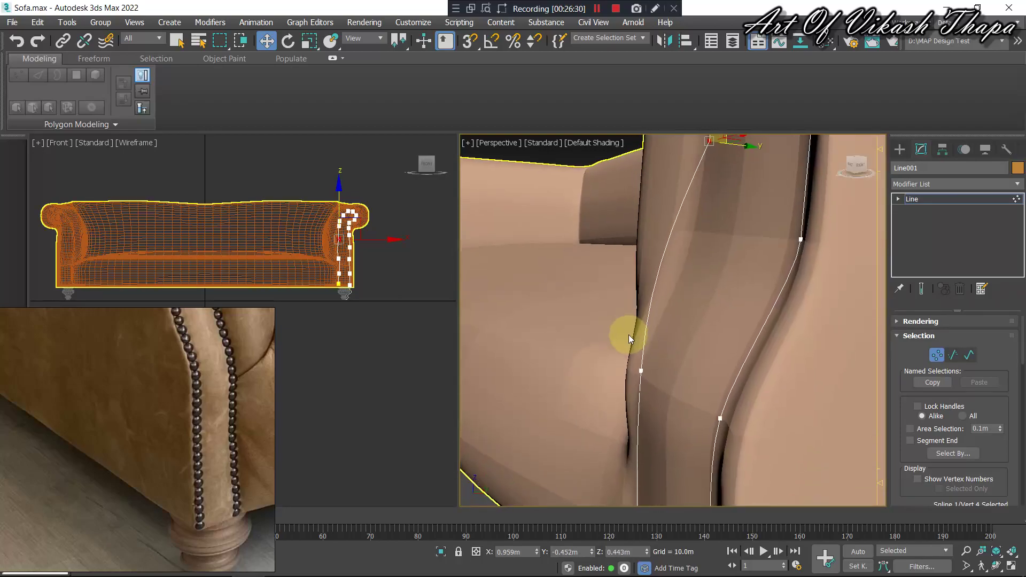